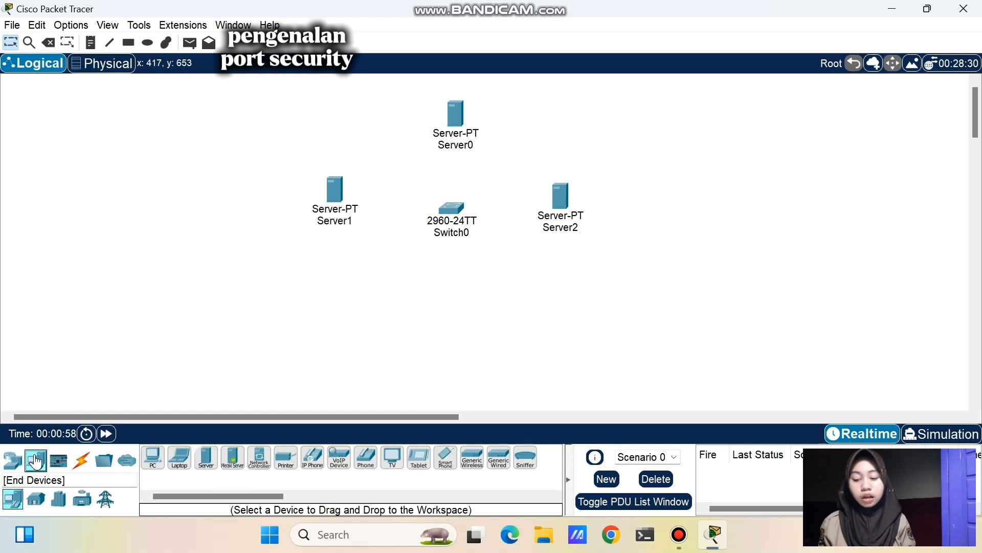
# Place a PC in the workspace below Switch0, in line with the switch
pyautogui.click(152, 457)
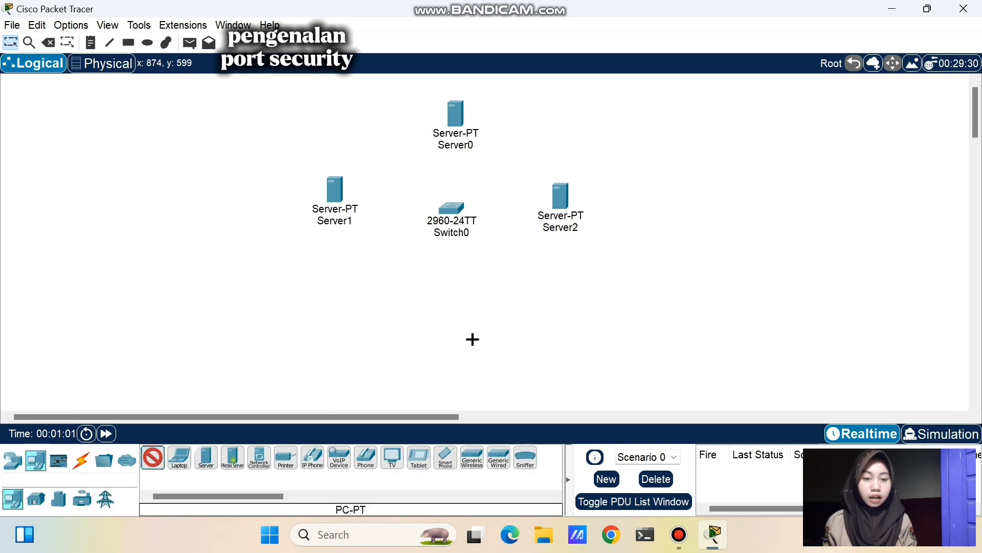
pyautogui.click(452, 348)
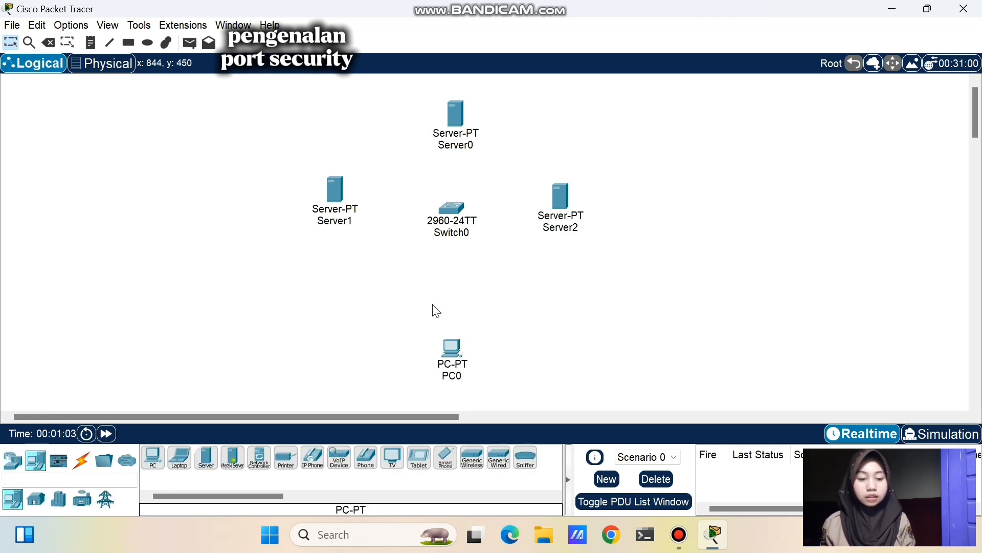
pyautogui.moveTo(459, 377)
pyautogui.mouseDown()
pyautogui.moveTo(468, 386)
pyautogui.moveTo(455, 381)
pyautogui.mouseUp()
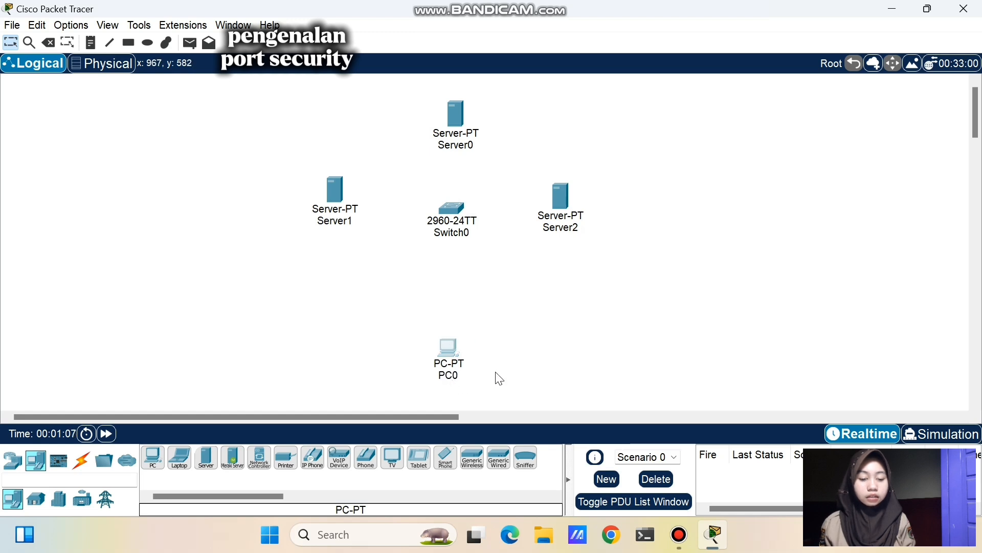
# Rename the PC below the switch as CLient
pyautogui.click(453, 376)
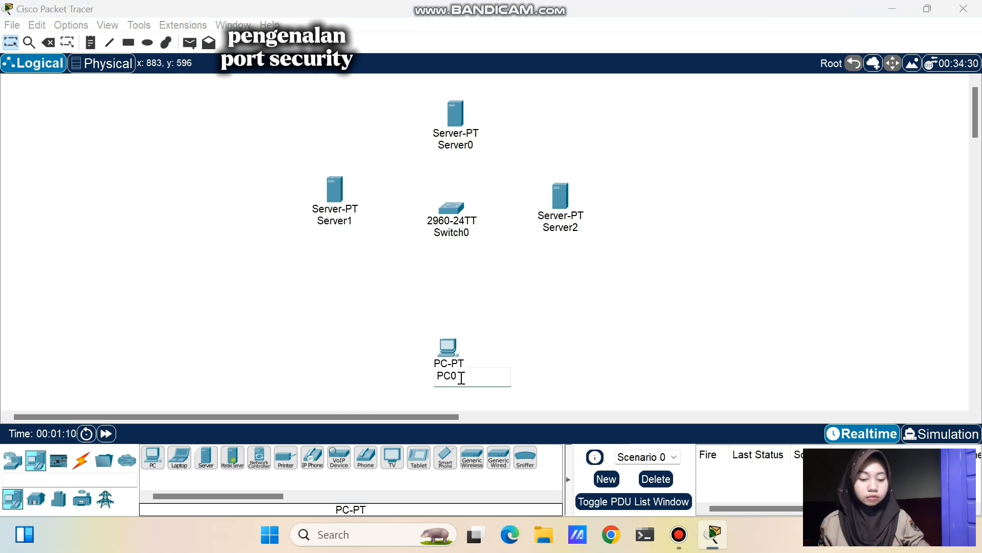
pyautogui.press('BackSpace')
pyautogui.press('BackSpace')
pyautogui.press('BackSpace')
pyautogui.write('CLien')
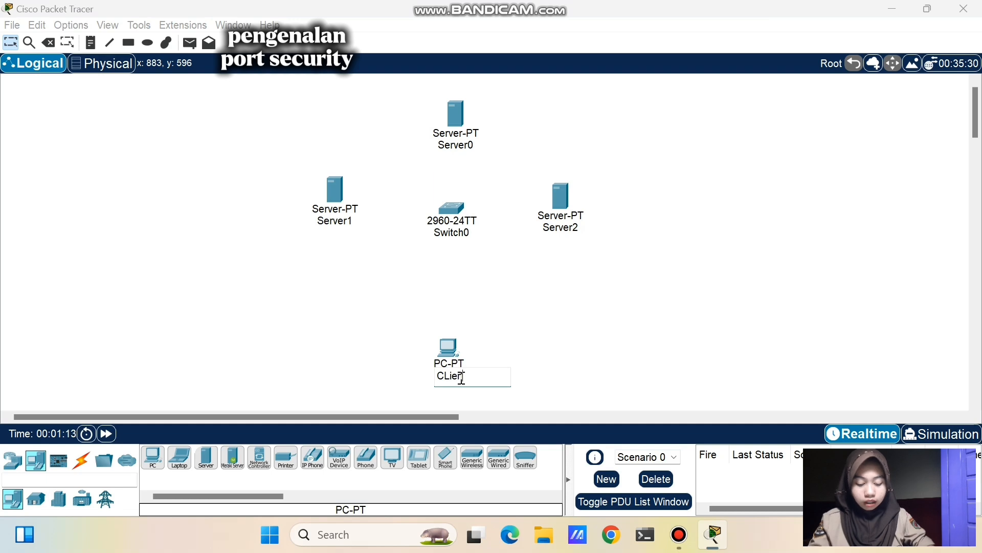
pyautogui.write('t')
pyautogui.click(593, 366)
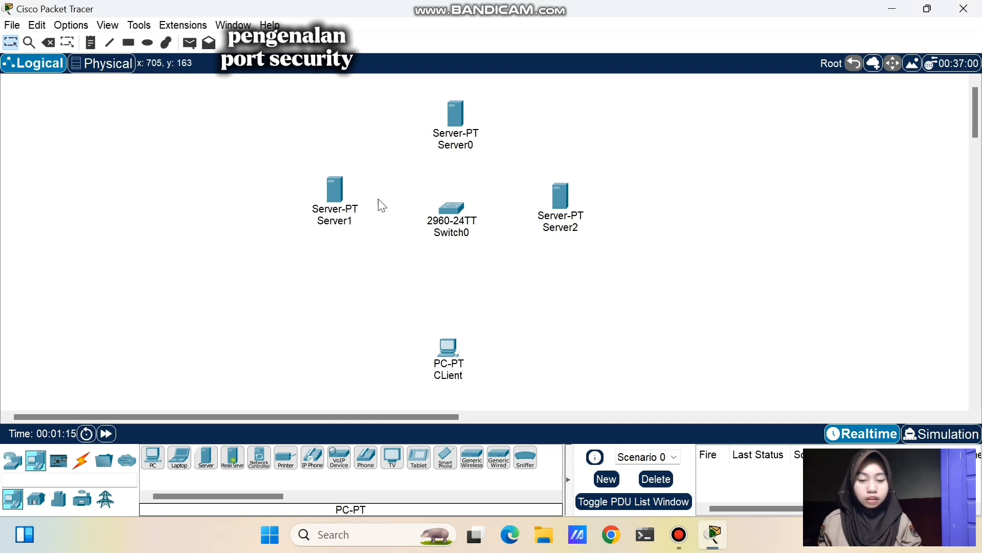
# Rename the server to the right of the switch as Server3 and the server above the switch as Server2
pyautogui.click(577, 231)
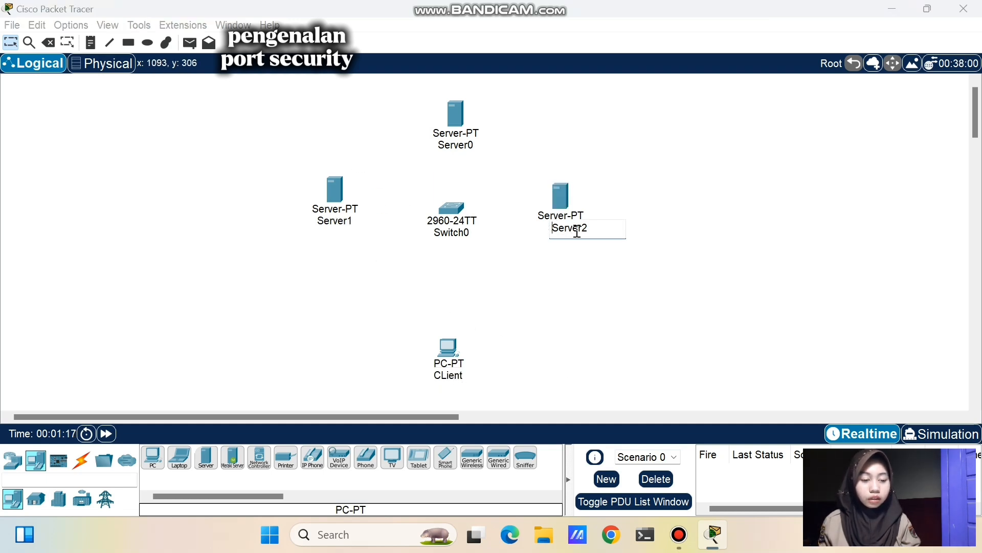
pyautogui.press('BackSpace')
pyautogui.write('3')
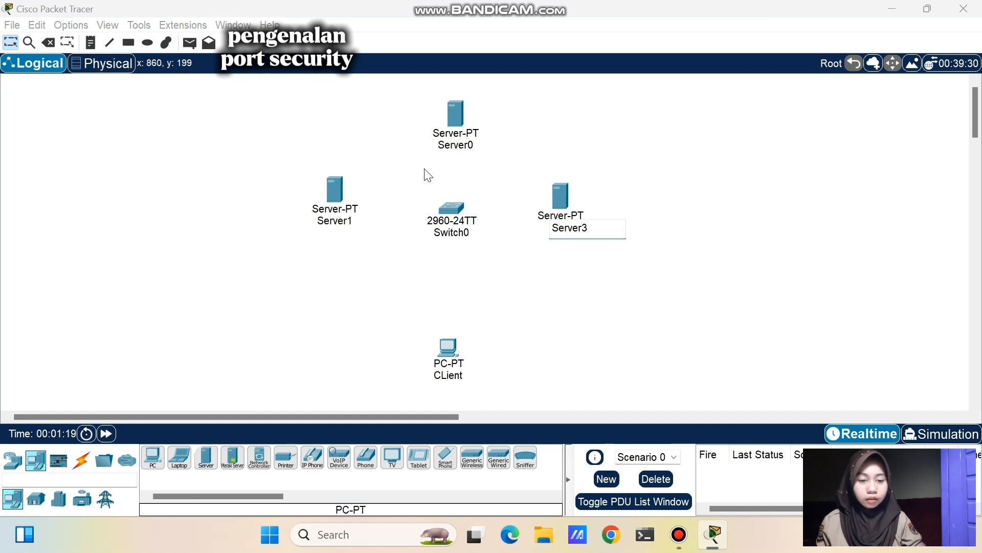
pyautogui.click(453, 158)
pyautogui.click(463, 148)
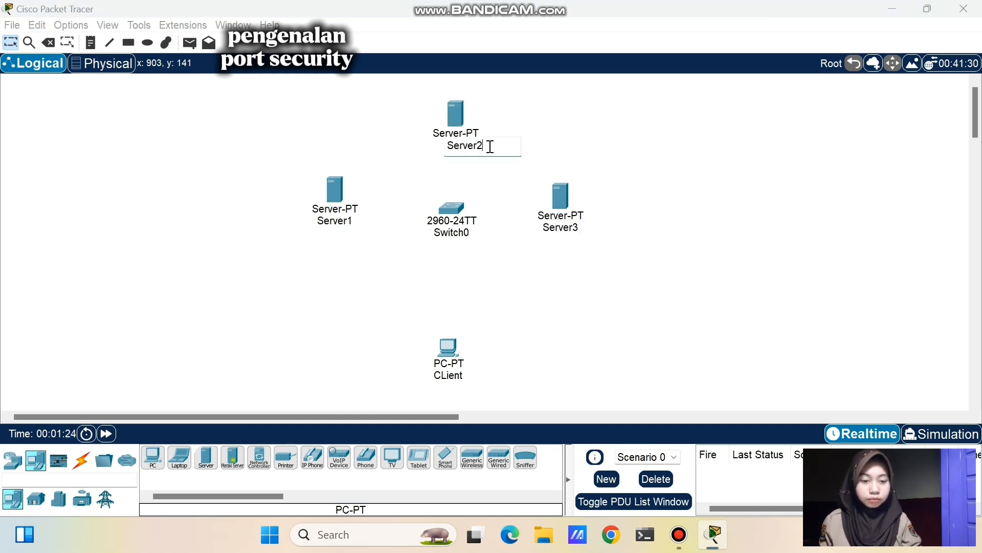
pyautogui.click(724, 150)
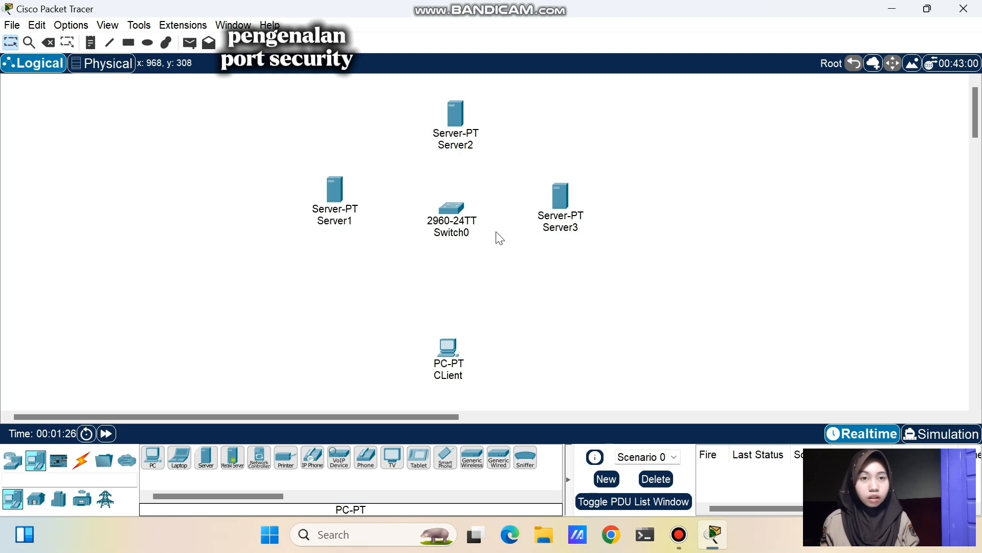
# Cable Switch0 to Server1, Server2, Server3 and the CLient PC in that order, using the automatic connection type
pyautogui.click(80, 460)
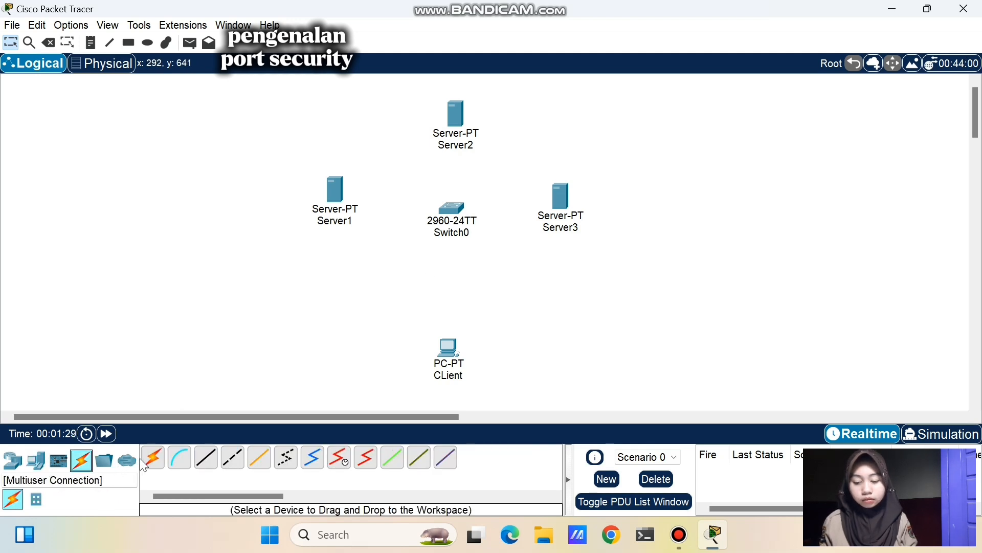
pyautogui.click(148, 460)
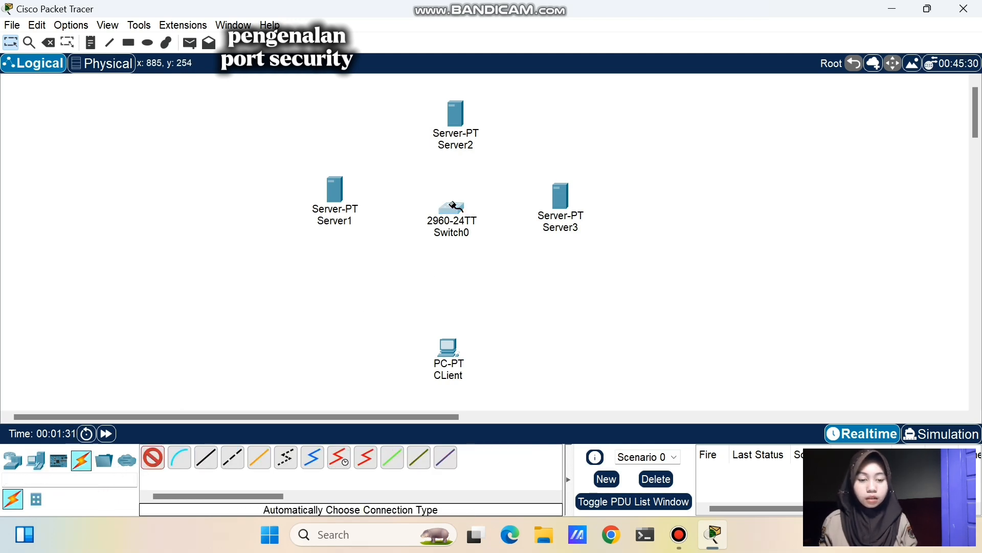
pyautogui.click(452, 205)
pyautogui.click(335, 189)
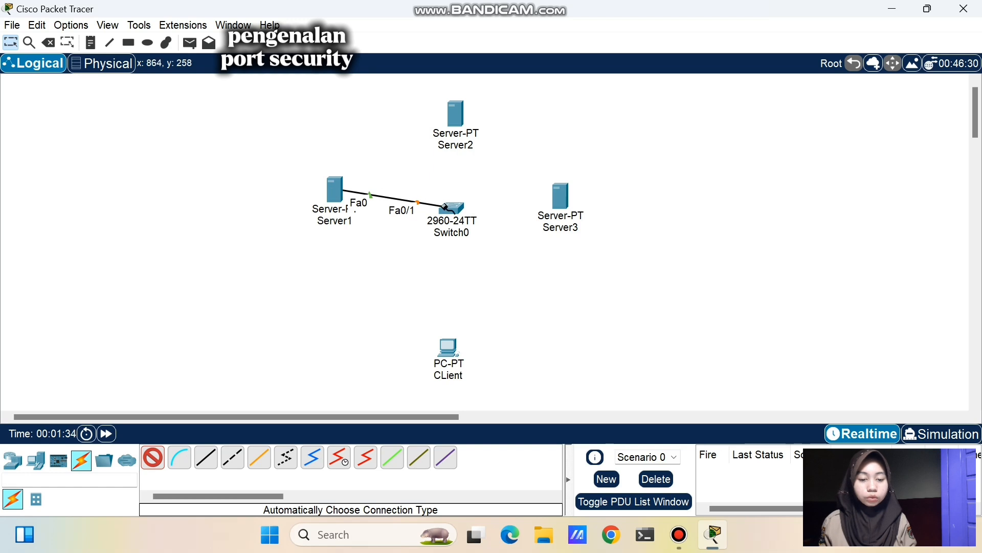
pyautogui.click(449, 209)
pyautogui.click(455, 111)
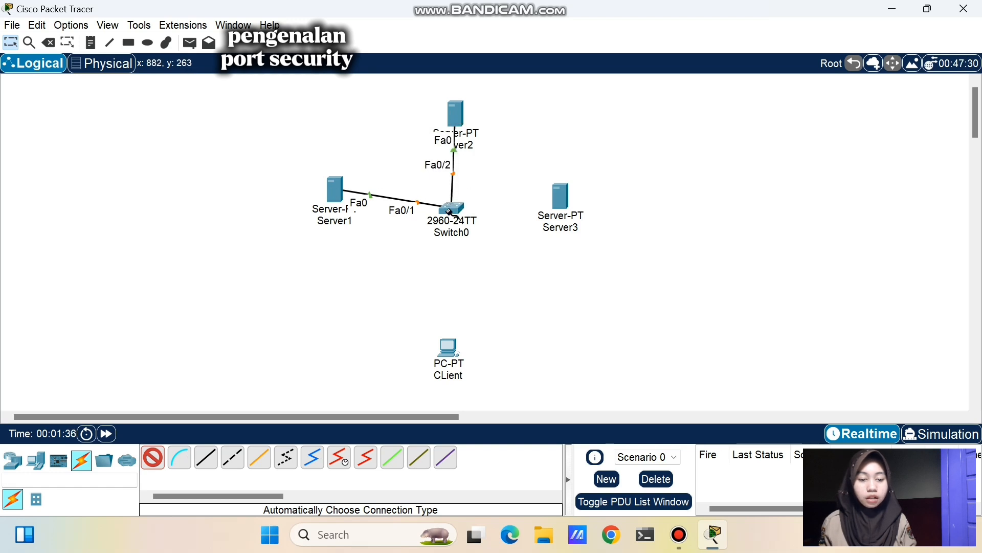
pyautogui.click(449, 210)
pyautogui.click(562, 195)
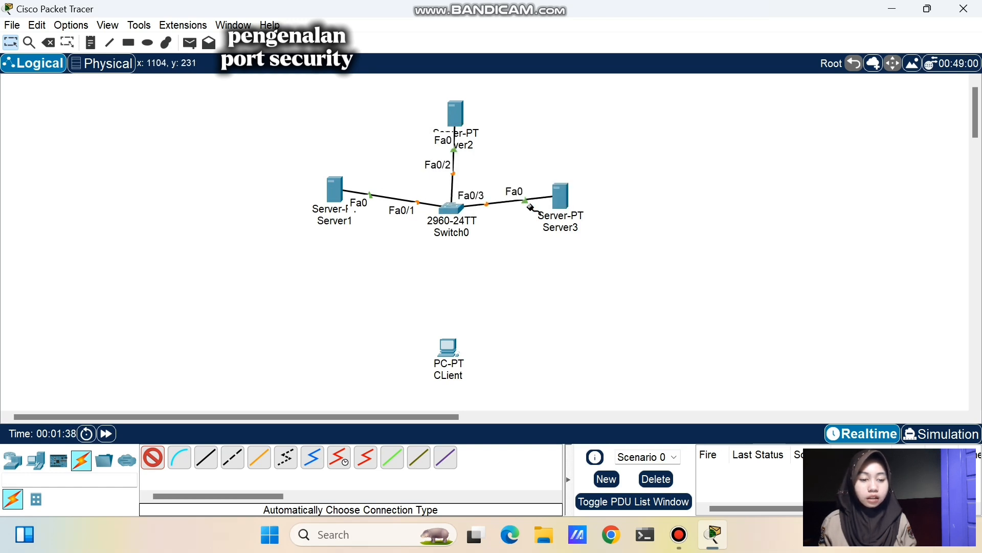
pyautogui.click(457, 208)
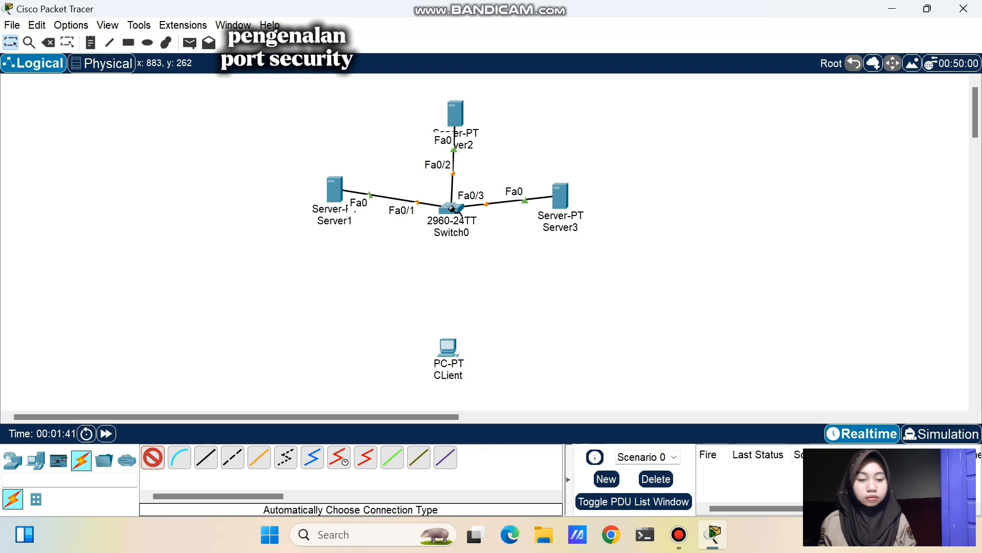
pyautogui.click(446, 346)
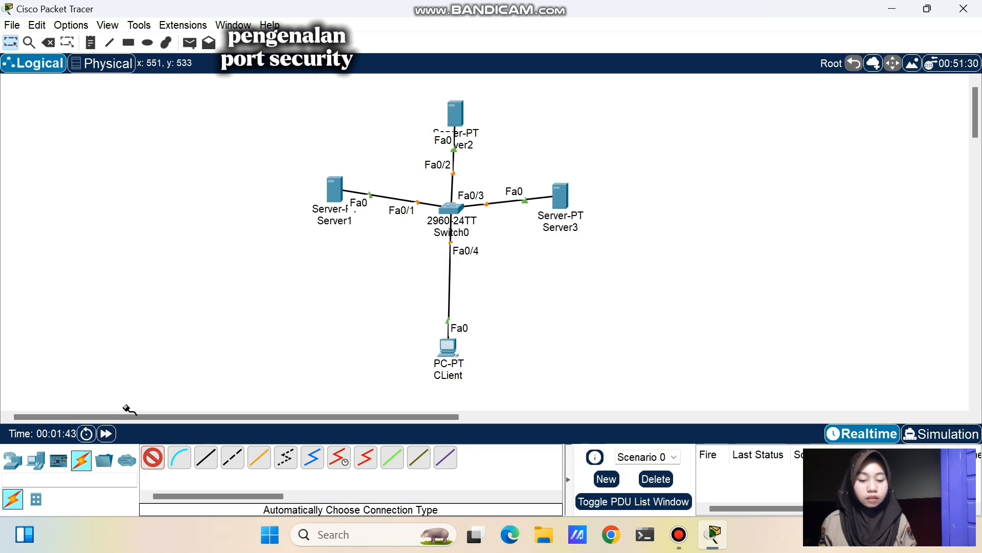
pyautogui.click(153, 462)
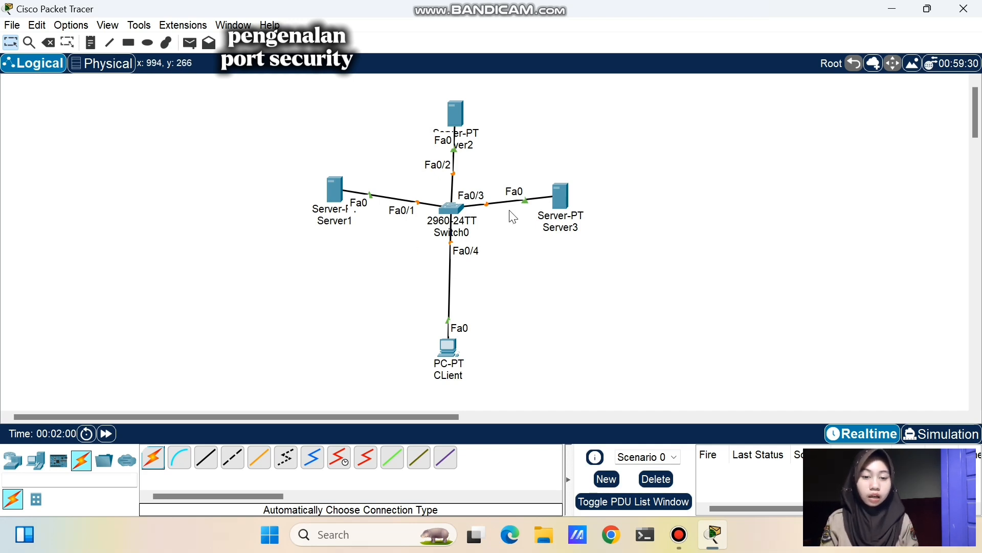
# Add a second PC above and to the right of Server3, without cabling it, and name it hacker
pyautogui.click(35, 460)
pyautogui.click(155, 463)
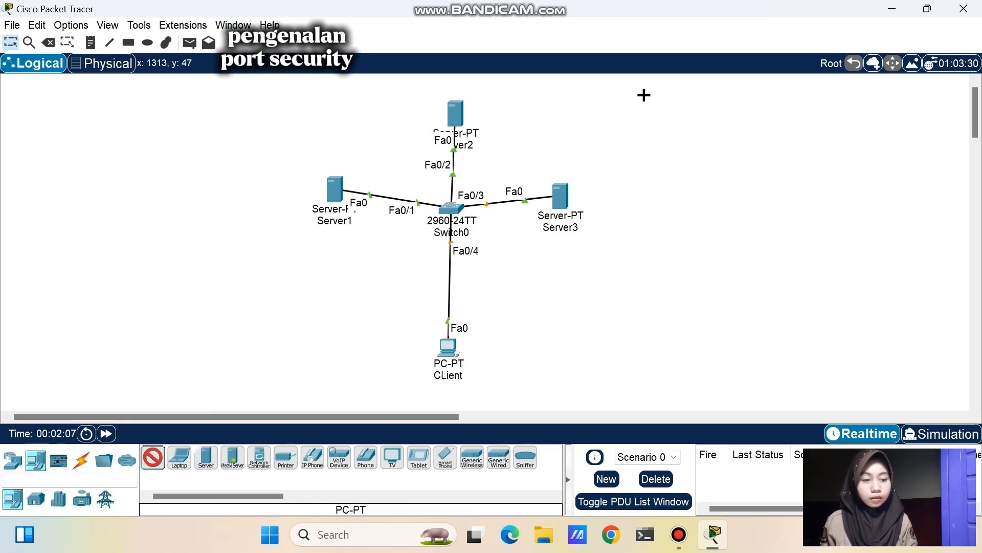
pyautogui.click(597, 102)
pyautogui.click(602, 131)
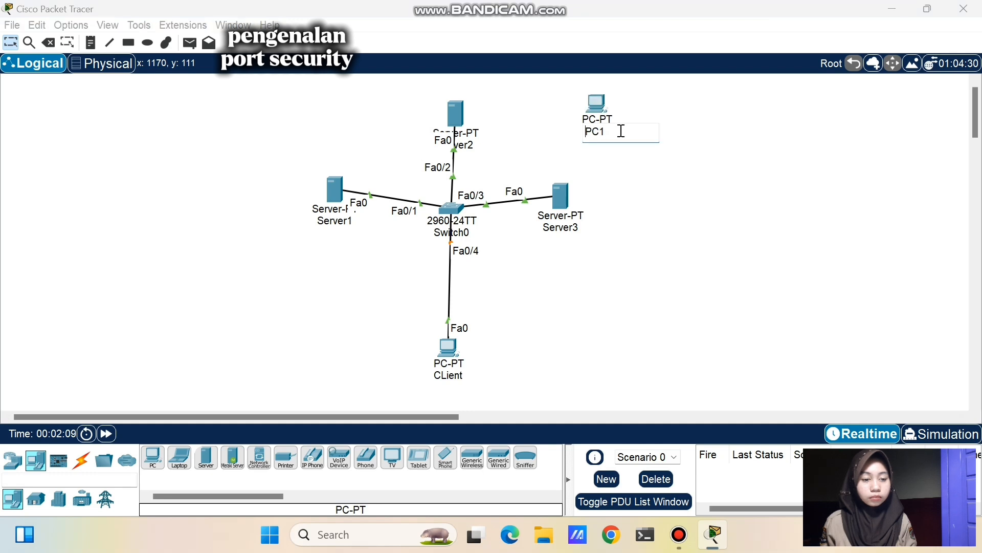
pyautogui.write('hacker')
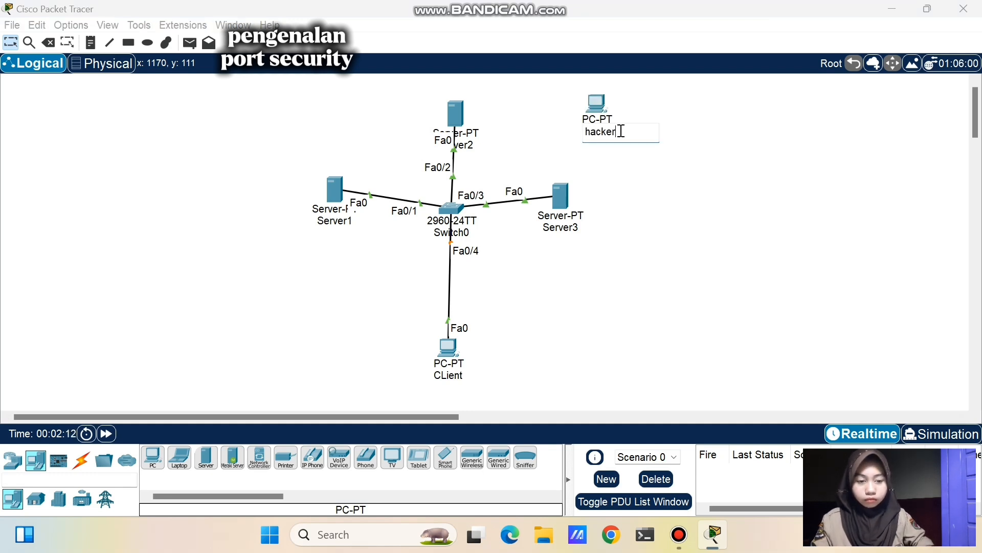
pyautogui.press('Return')
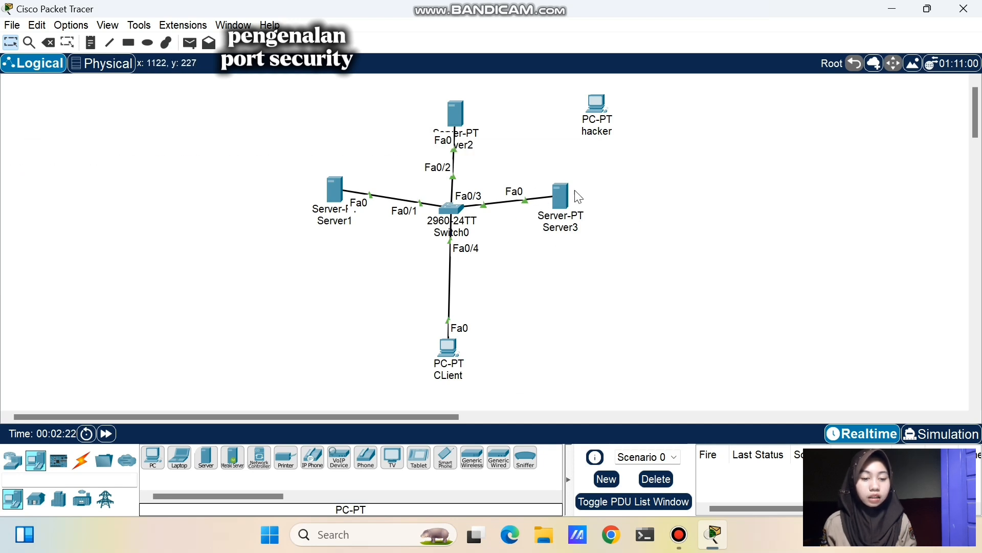
# Move the Server3 end of the switch's Fa0/3 cable to the FastEthernet0 port of the hacker PC
pyautogui.press('Delete')
pyautogui.click(535, 201)
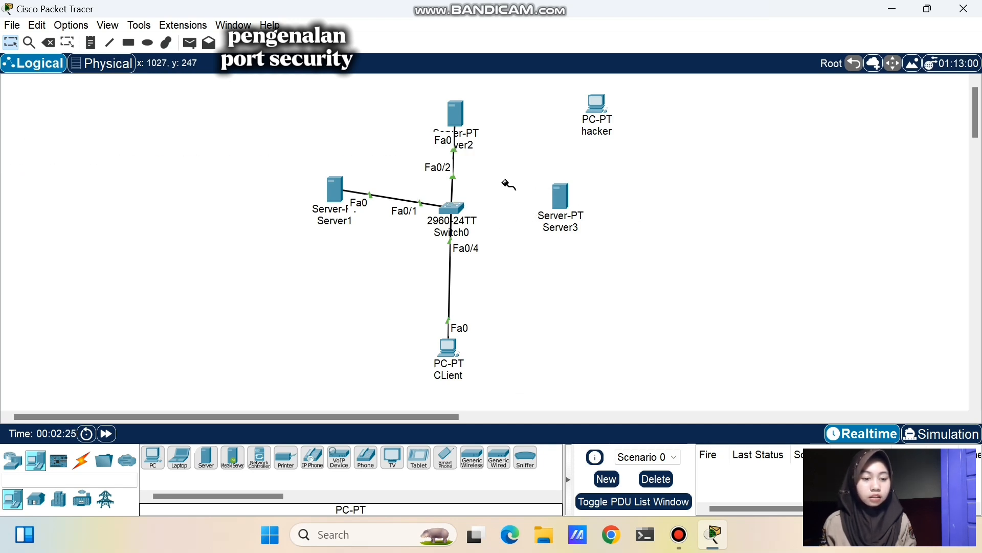
pyautogui.click(596, 102)
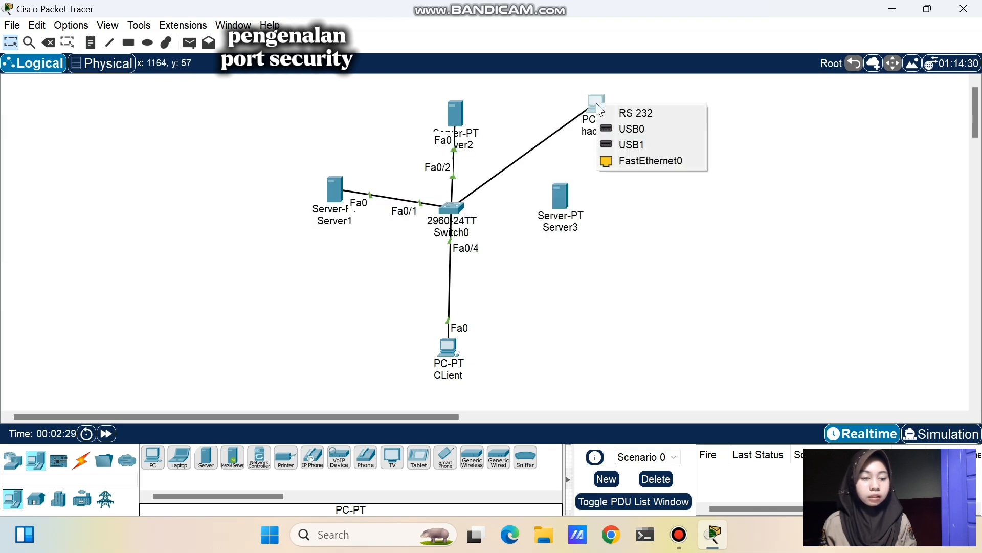
pyautogui.click(642, 159)
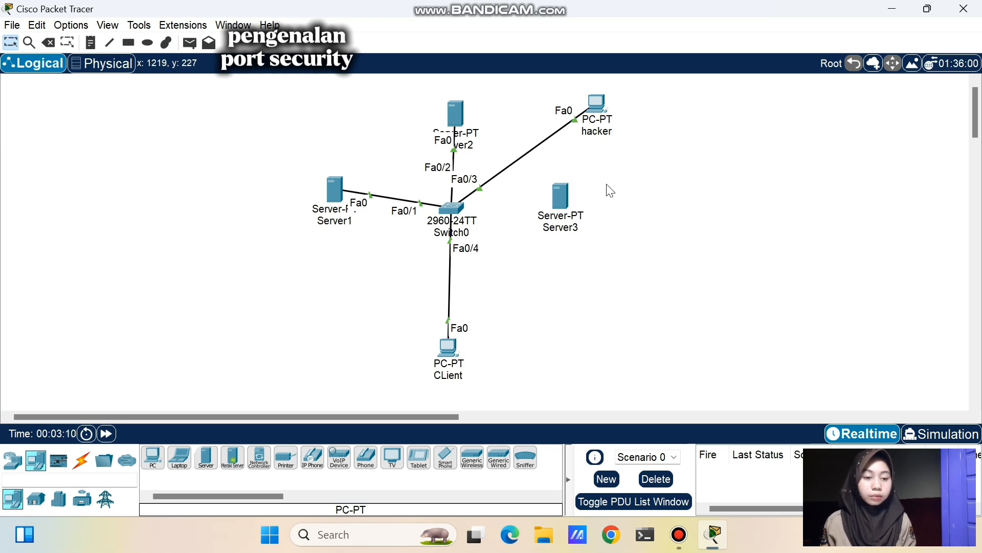
# Move the cable end from the hacker PC back to the FastEthernet0 port of Server3
pyautogui.click(575, 120)
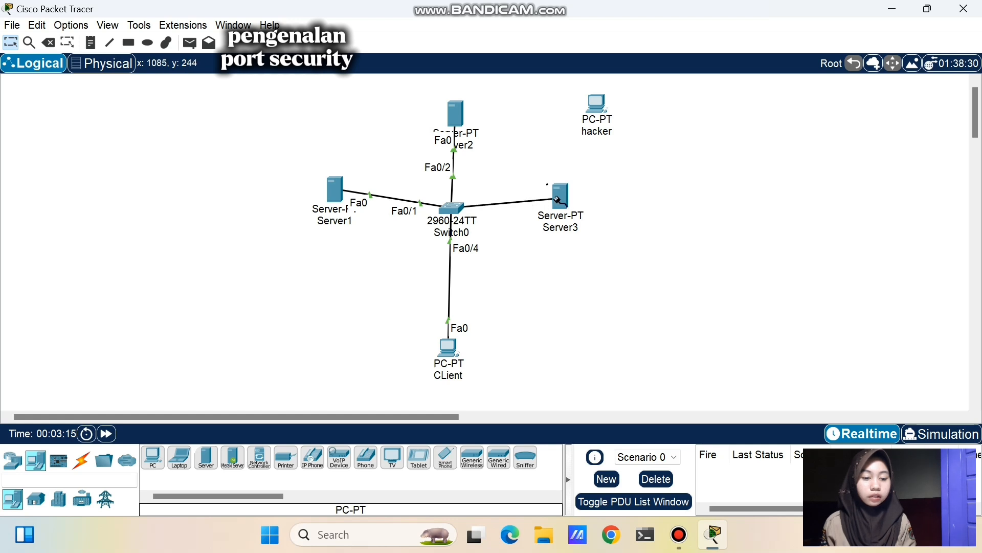
pyautogui.click(558, 199)
pyautogui.click(588, 204)
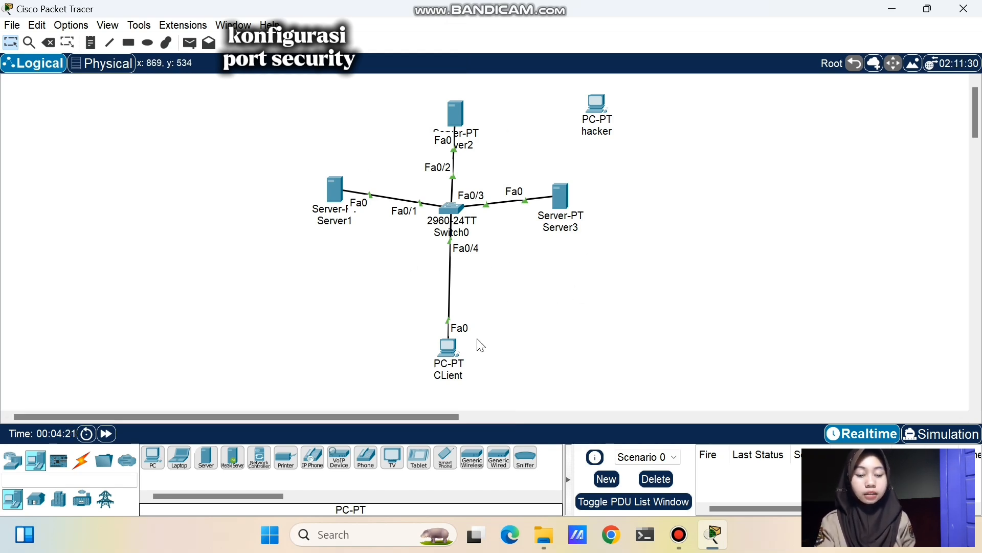
# Give Server1 the static IPv4 address 192.168.50.1 with subnet mask 255.255.255.0
pyautogui.click(334, 191)
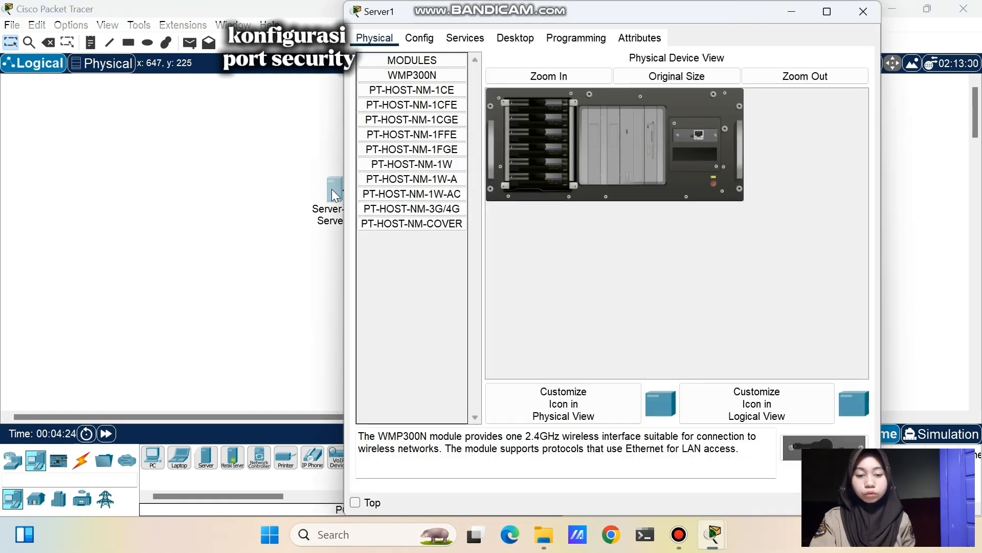
pyautogui.click(517, 38)
pyautogui.click(427, 76)
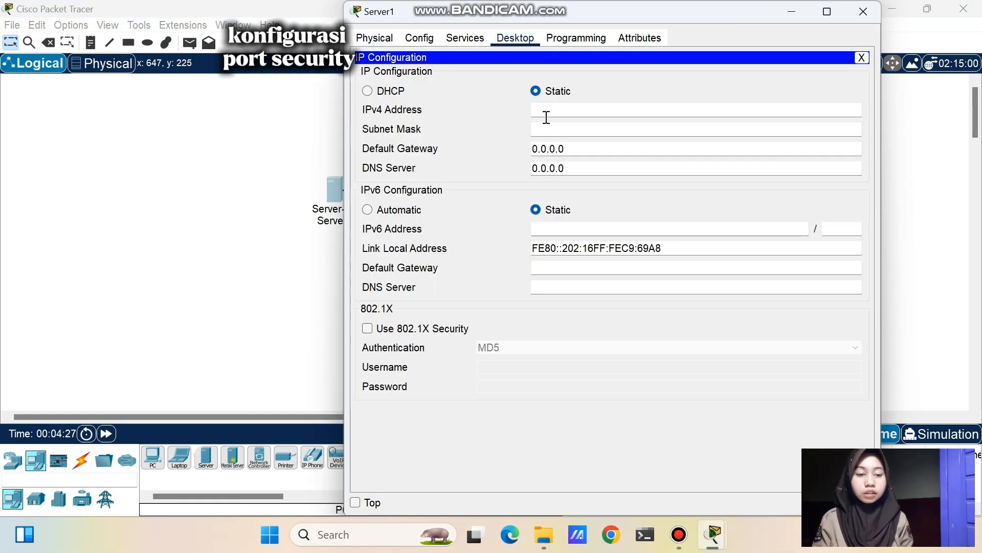
pyautogui.click(546, 112)
pyautogui.write('192.1')
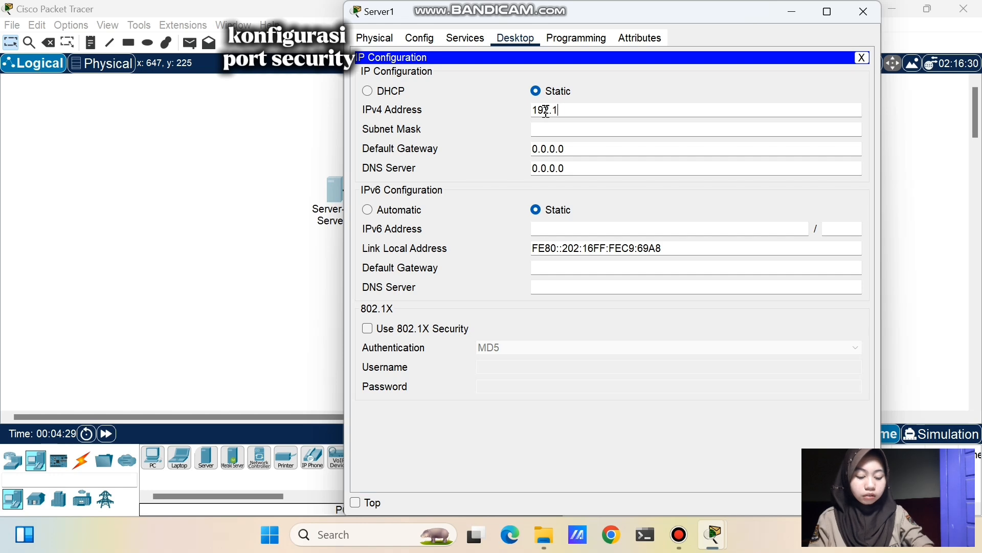
pyautogui.write('68.50.1')
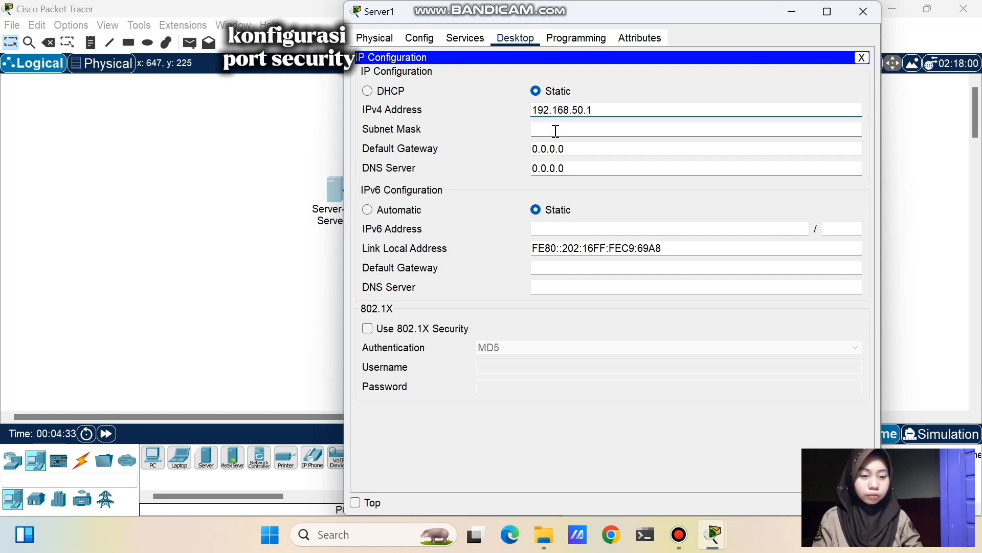
pyautogui.click(555, 129)
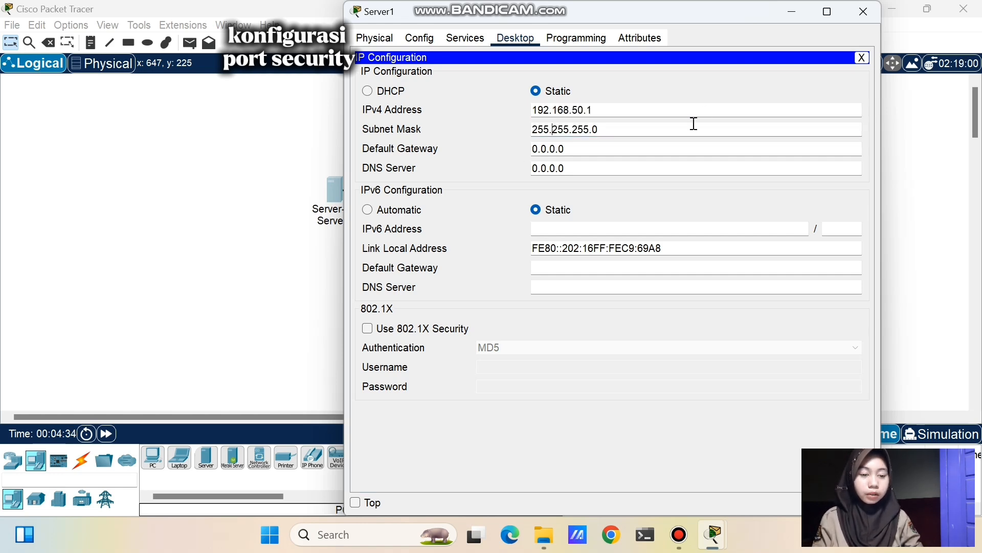
pyautogui.click(863, 12)
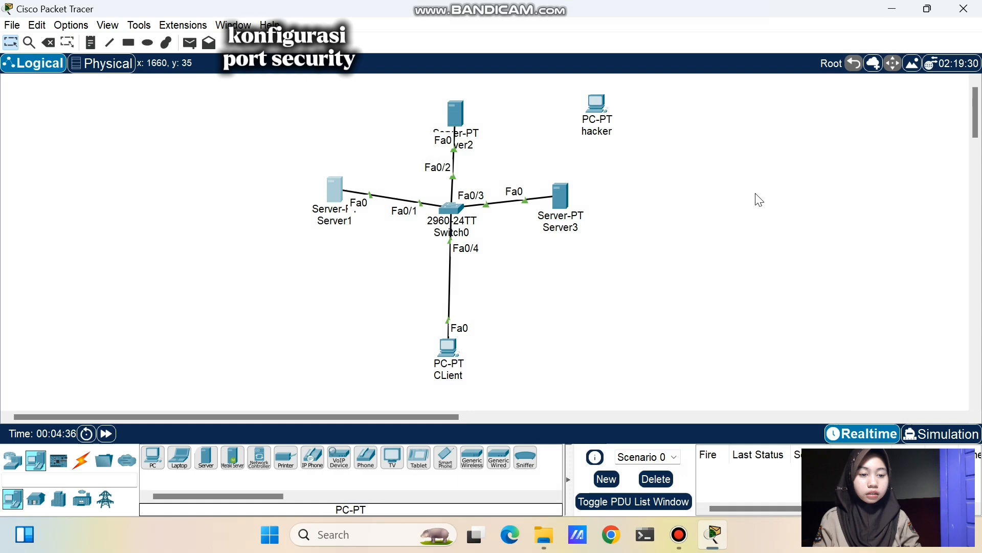
# Give Server2 the static IPv4 address 192.168.50.2 with the default subnet mask
pyautogui.click(453, 112)
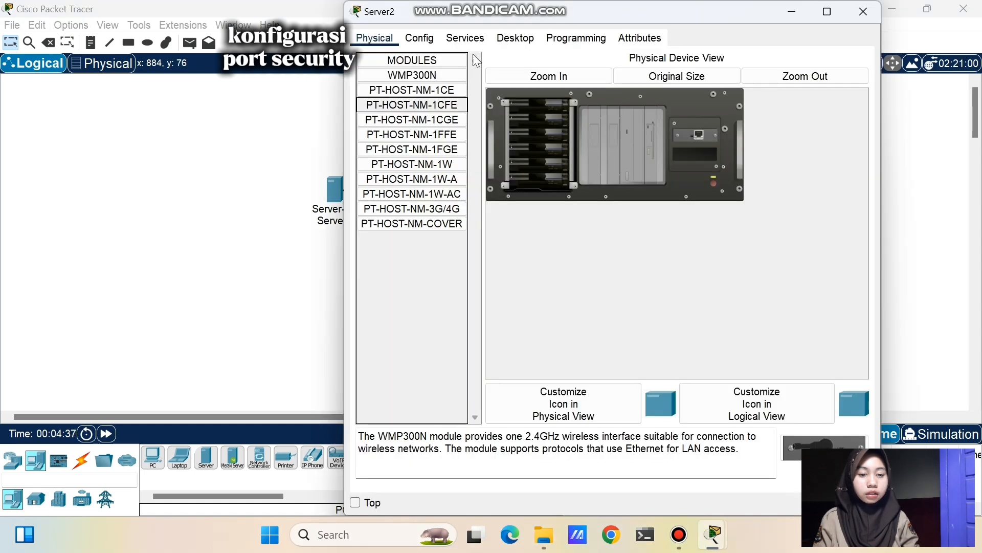
pyautogui.click(515, 38)
pyautogui.click(402, 89)
pyautogui.click(549, 107)
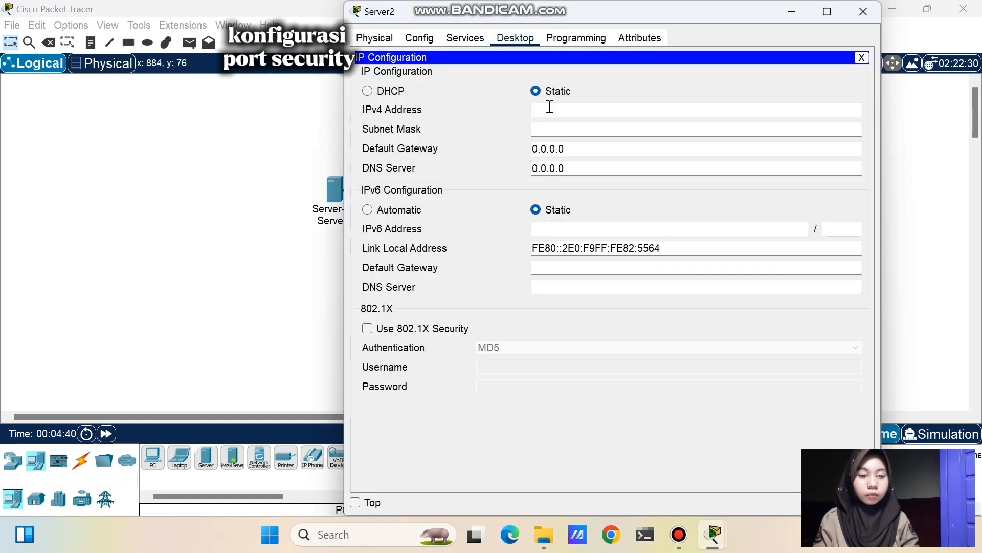
pyautogui.write('192.168.50.2')
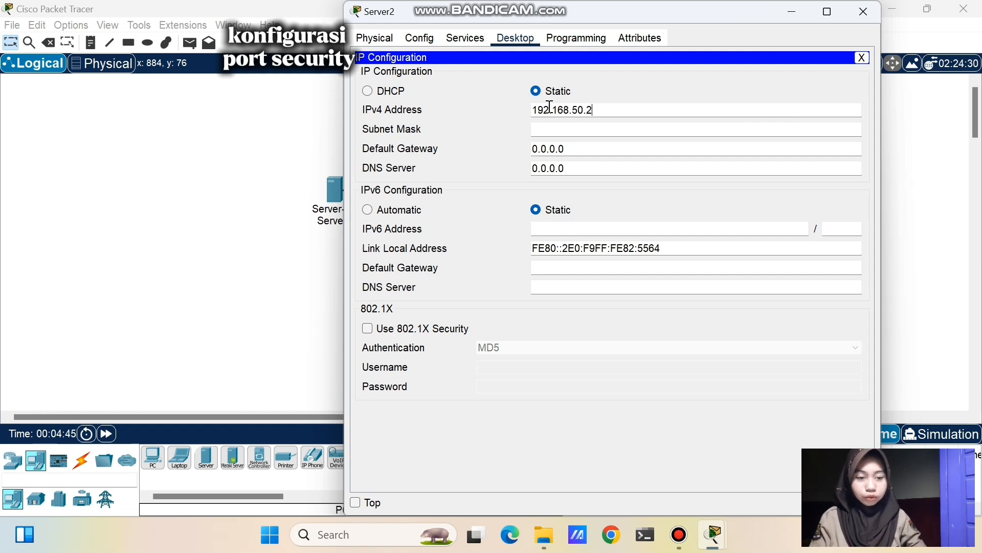
pyautogui.click(565, 129)
pyautogui.click(856, 18)
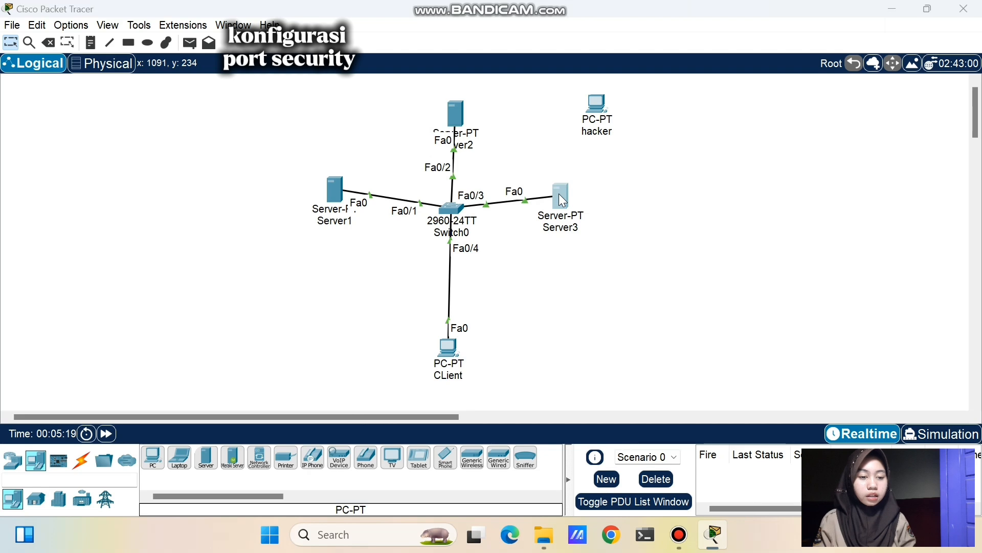
# Give Server3 the static IPv4 address 192.168.50.3 with subnet mask 255.255.255.0
pyautogui.click(560, 197)
pyautogui.click(406, 88)
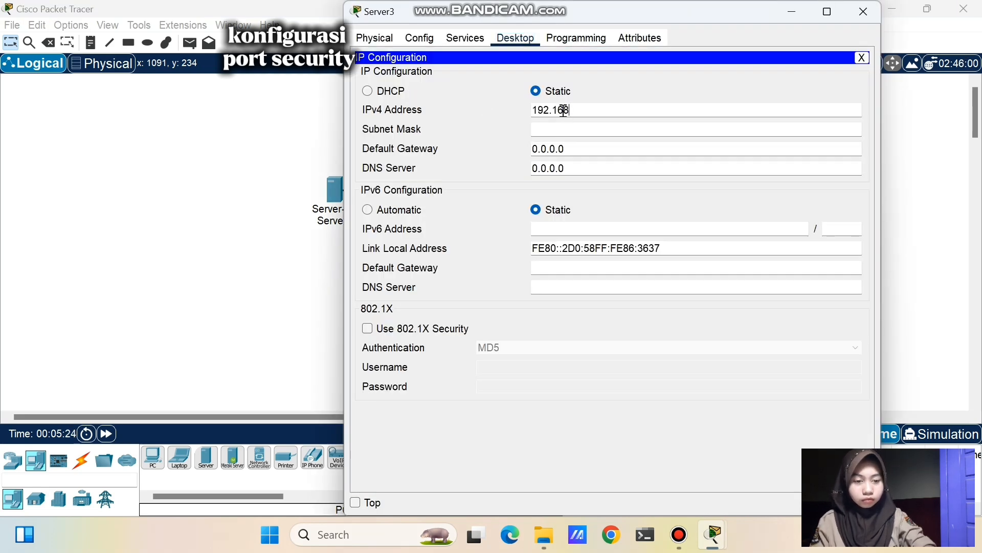
pyautogui.click(564, 110)
pyautogui.write('192.168.50.3')
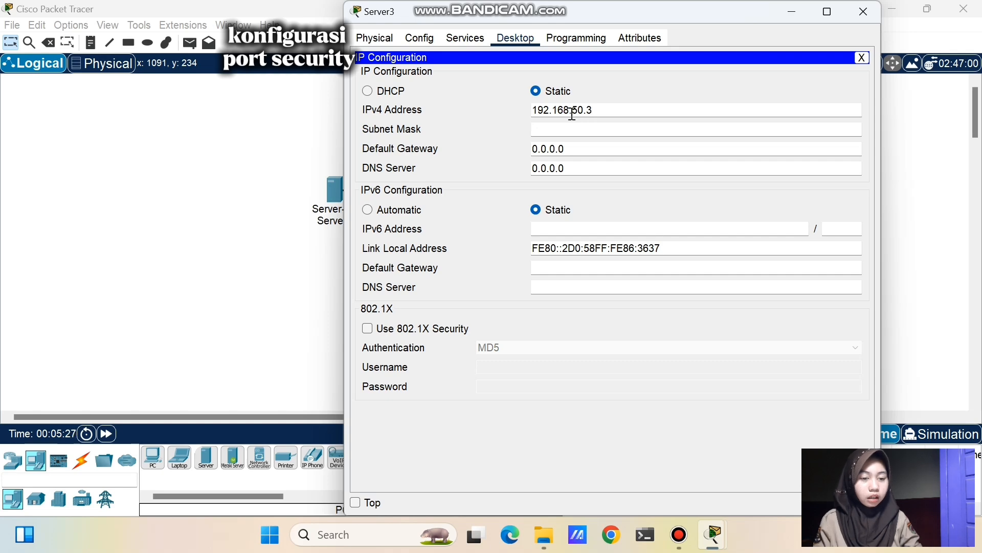
pyautogui.click(579, 129)
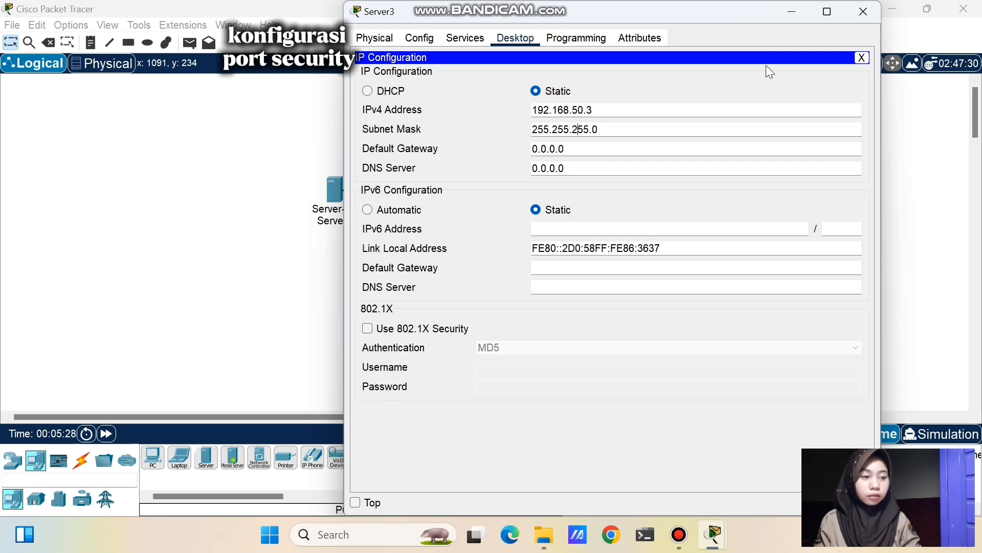
pyautogui.click(863, 11)
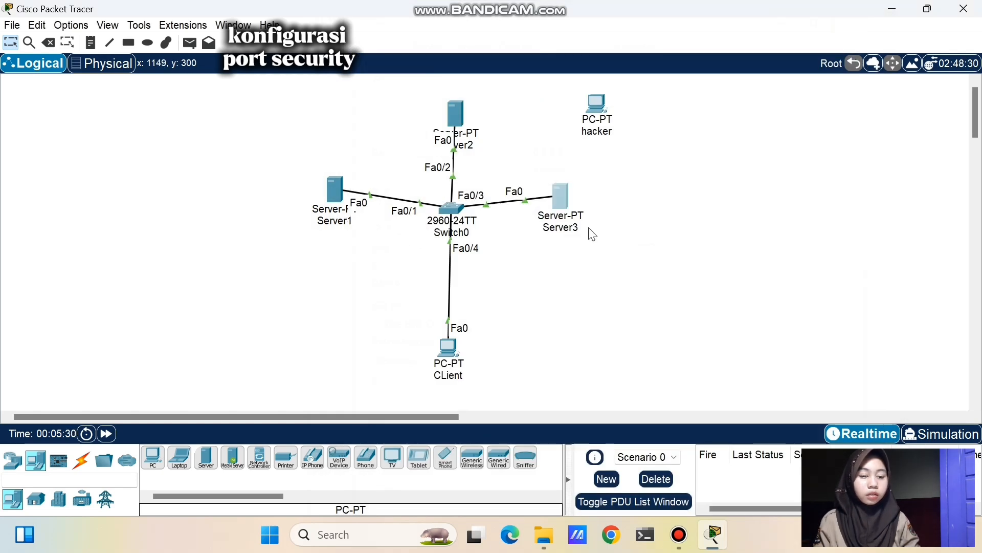
# Give the CLient PC the static IPv4 address 192.168.50.4 with subnet mask 255.255.255.0
pyautogui.click(449, 349)
pyautogui.click(460, 134)
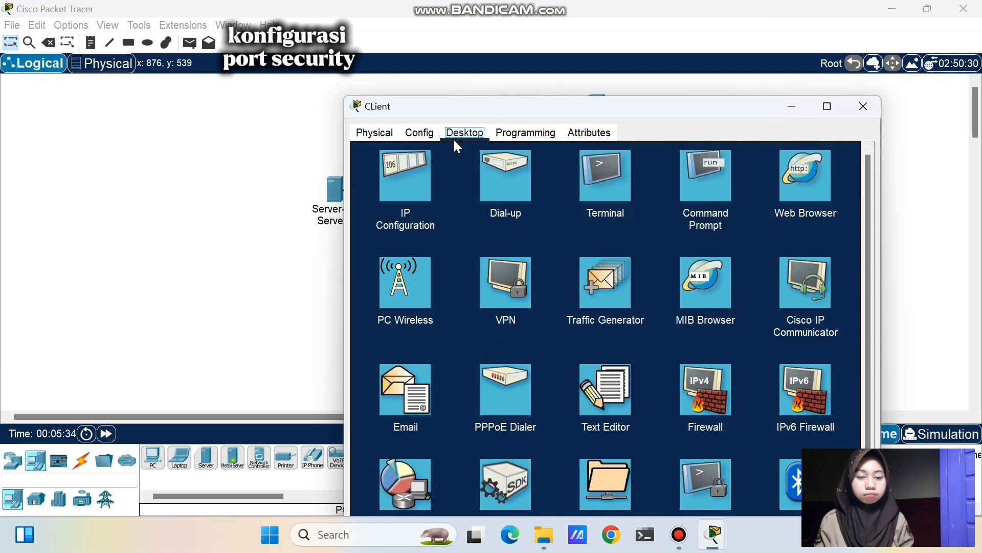
pyautogui.click(408, 158)
pyautogui.click(546, 220)
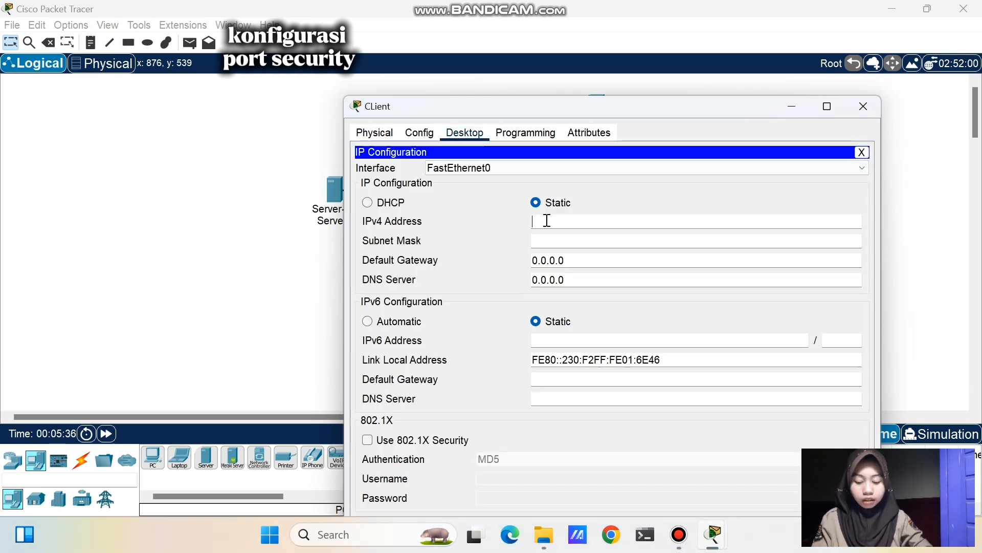
pyautogui.write('192.168.')
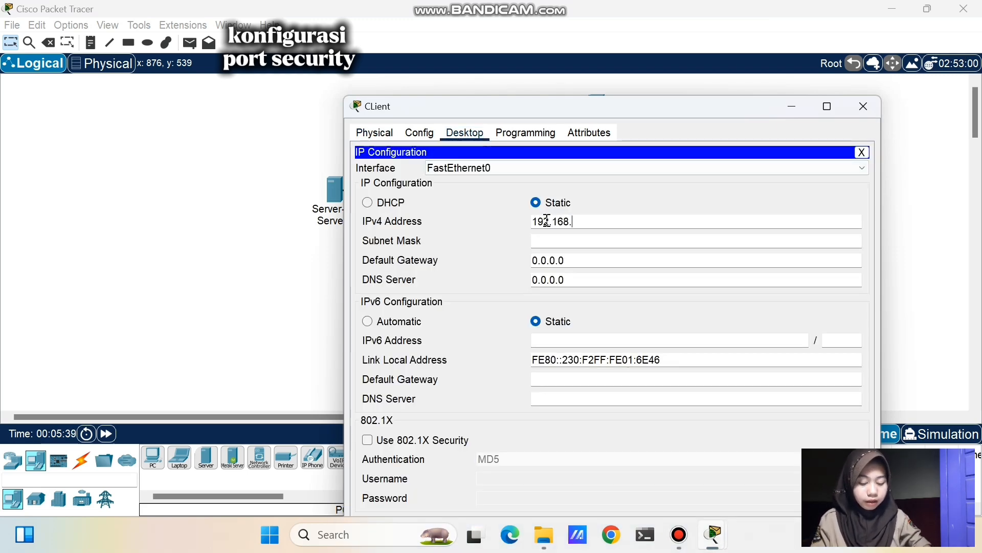
pyautogui.write('50.4')
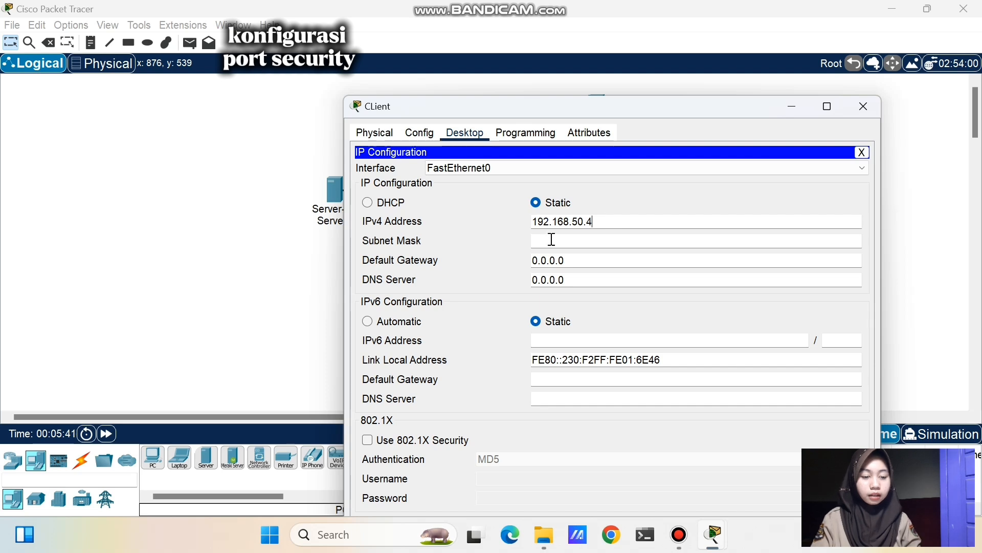
pyautogui.click(552, 241)
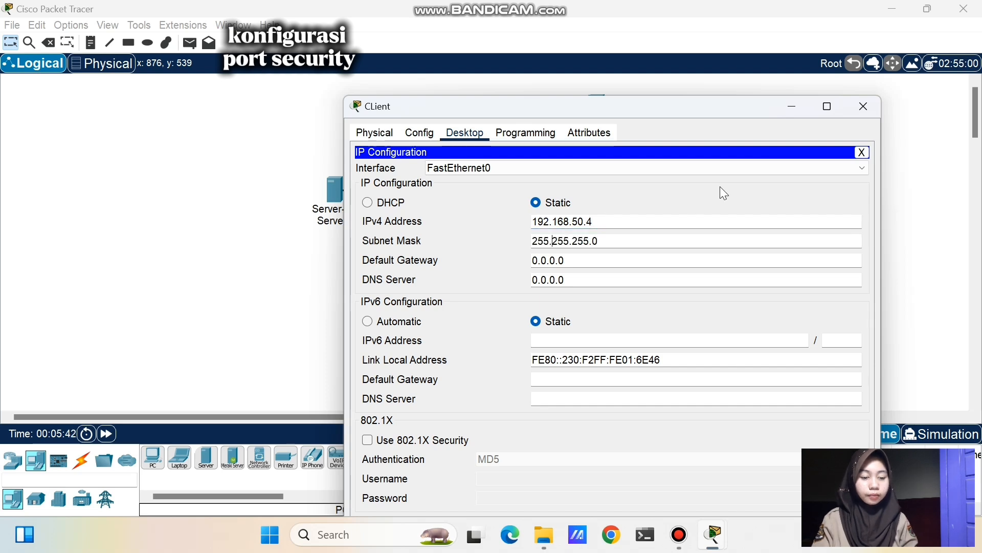
pyautogui.click(863, 107)
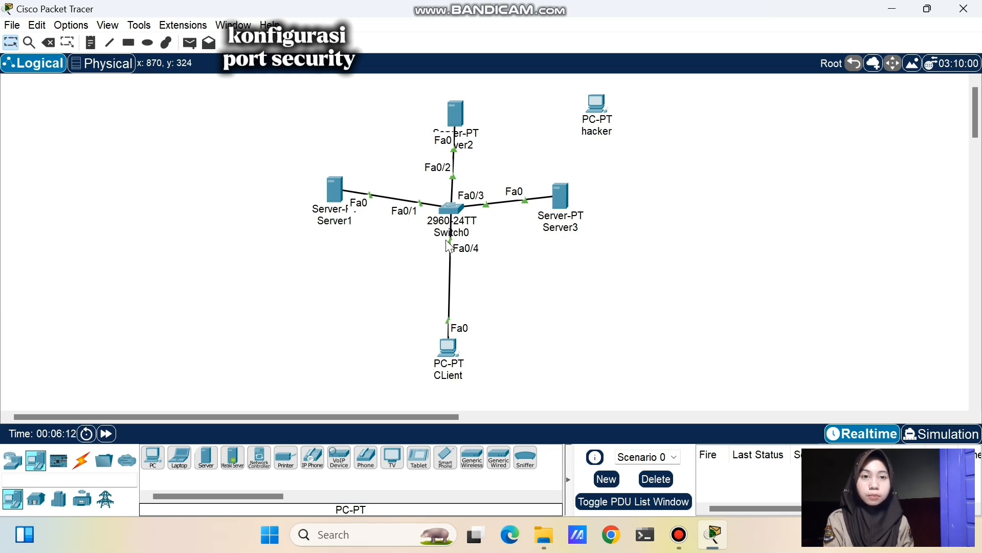
# Open the command line of Switch0 and enter global configuration mode with en and conf t
pyautogui.click(453, 209)
pyautogui.click(454, 39)
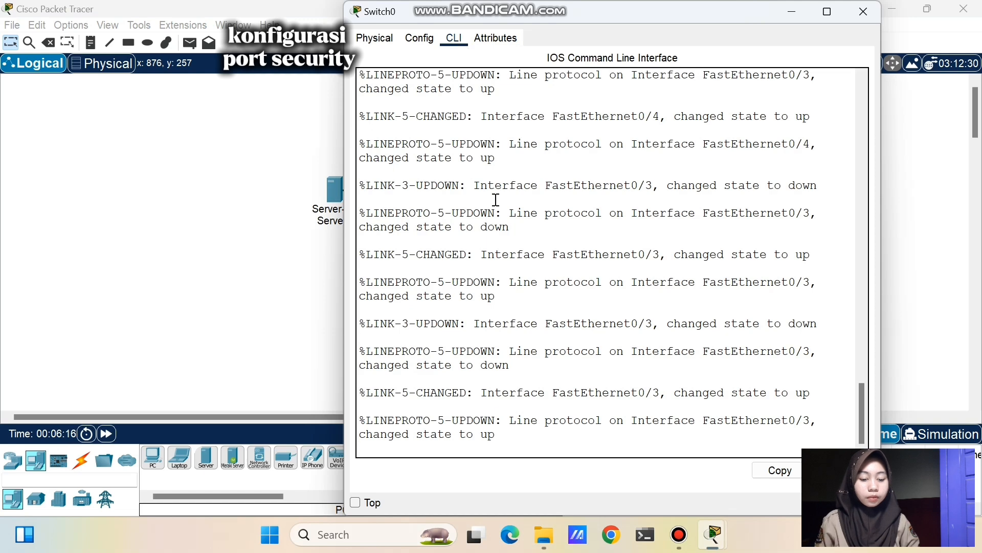
pyautogui.press('Return')
pyautogui.press('Return')
pyautogui.write('en')
pyautogui.press('Return')
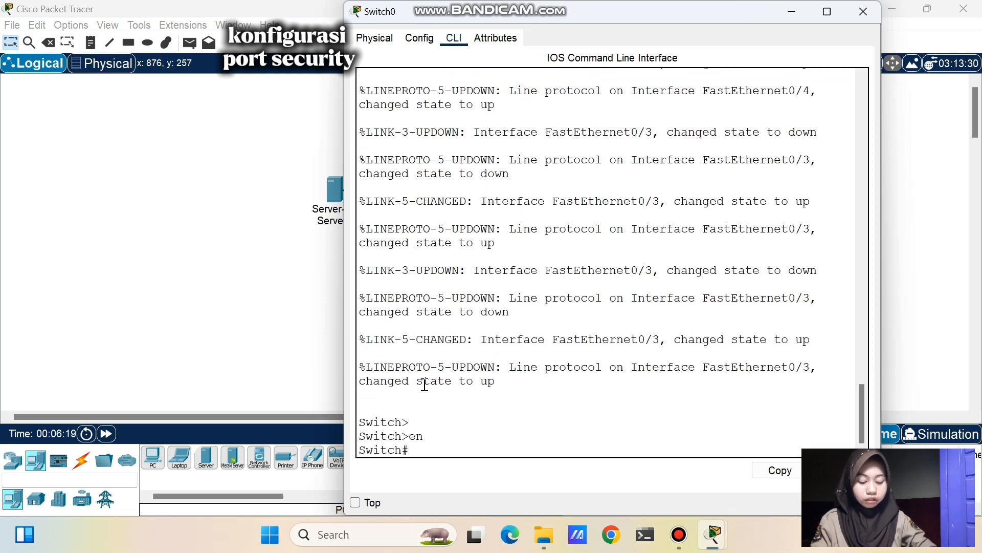
pyautogui.write('conf t')
pyautogui.press('Return')
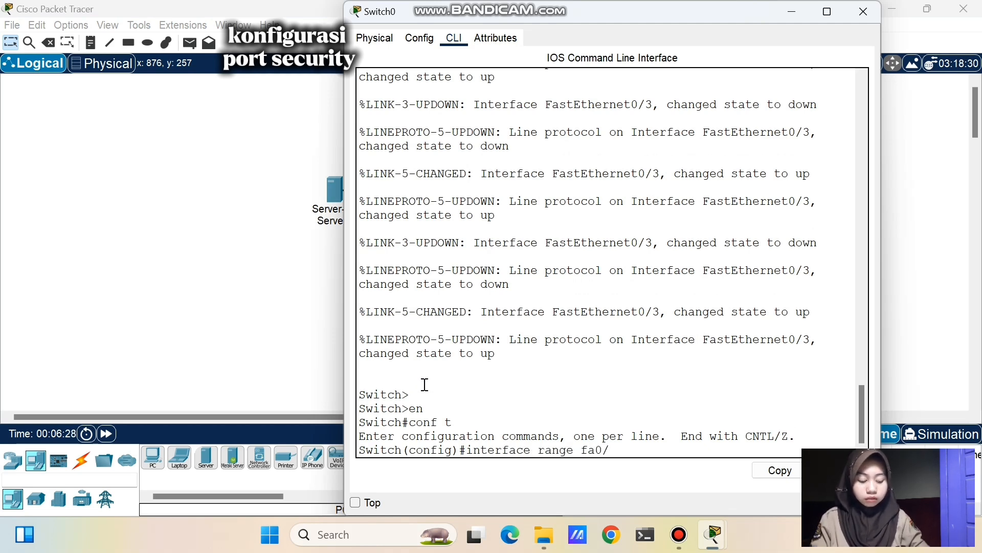
# Set the interface range fa0/1-3 to access mode with switchport mode acces, exit the range and minimize the switch window
pyautogui.press('Return')
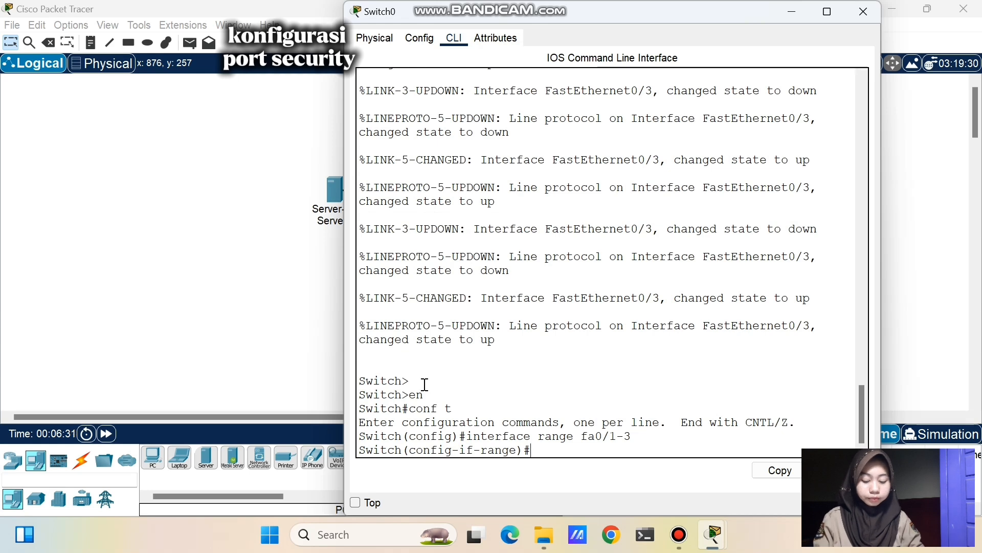
pyautogui.write('switchport')
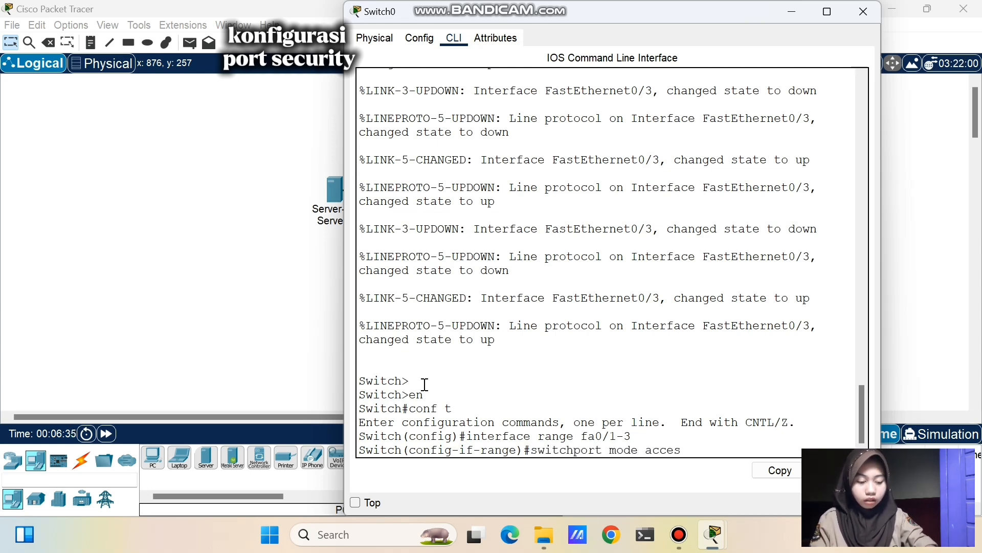
pyautogui.write(' mode acces')
pyautogui.press('Return')
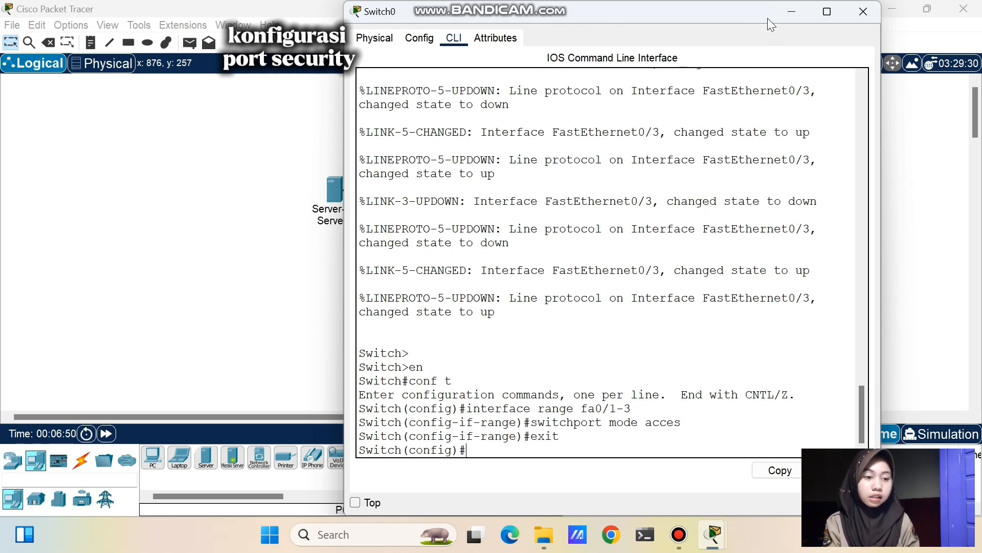
pyautogui.click(792, 13)
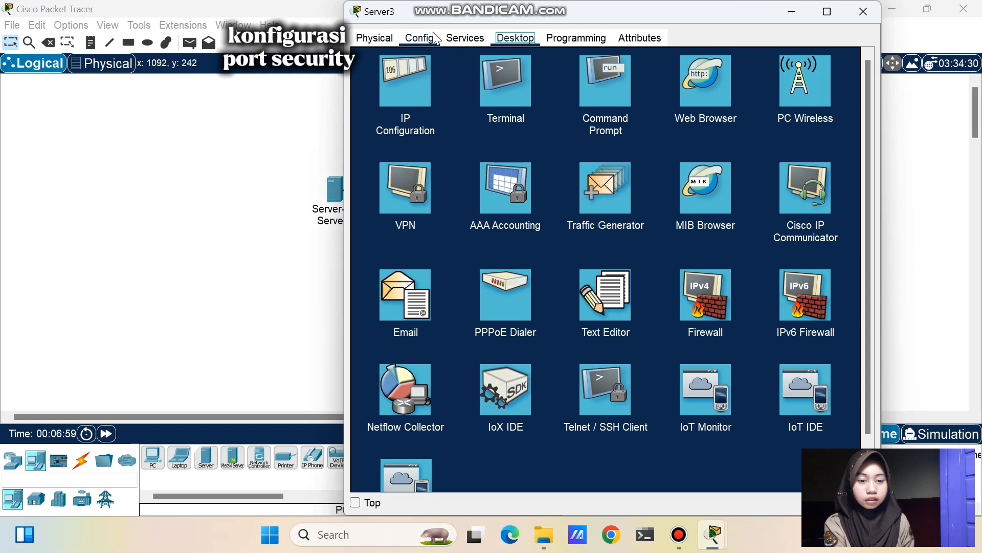
# Copy the MAC address of Server3's FastEthernet0 interface and close the server's window
pyautogui.click(434, 38)
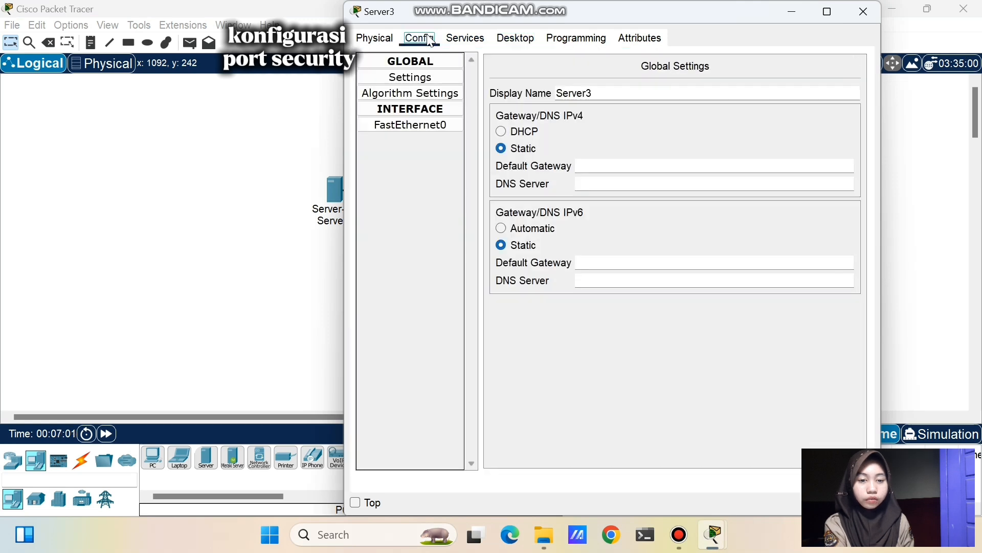
pyautogui.click(432, 125)
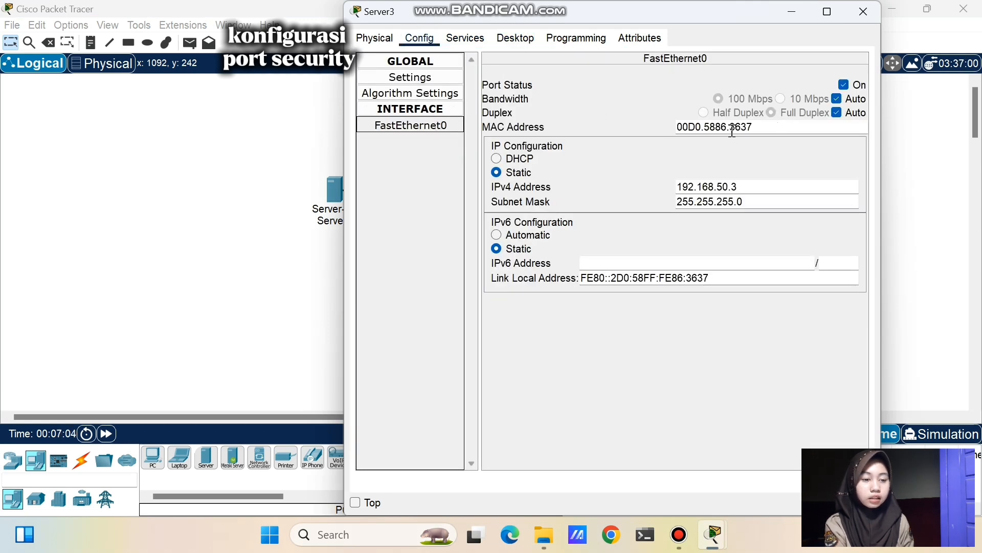
pyautogui.click(761, 127)
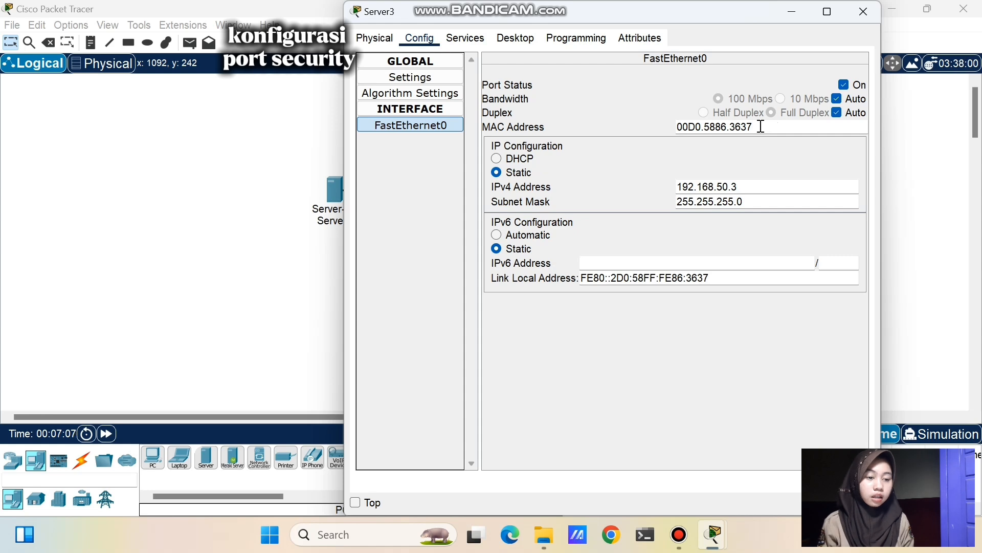
pyautogui.doubleClick(676, 128)
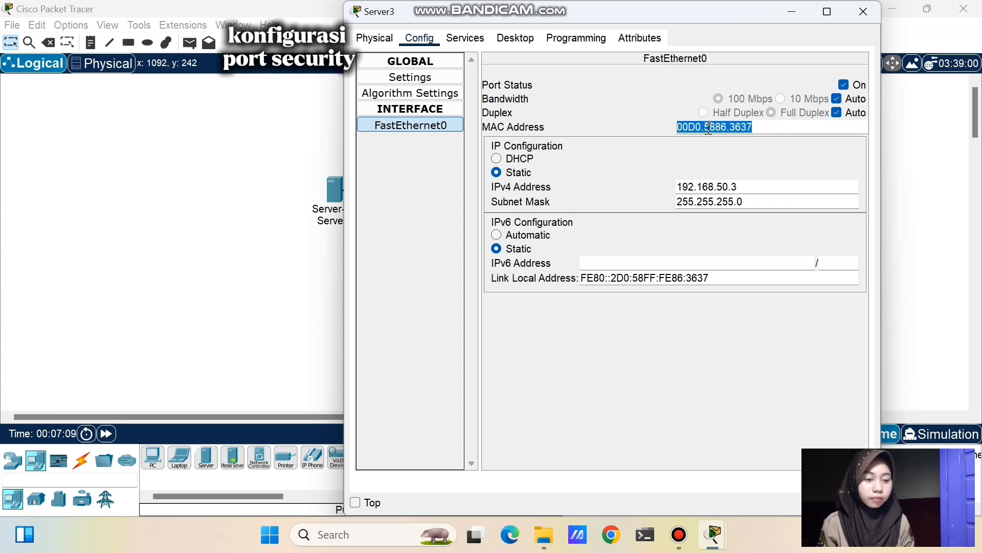
pyautogui.rightClick(725, 132)
pyautogui.click(748, 188)
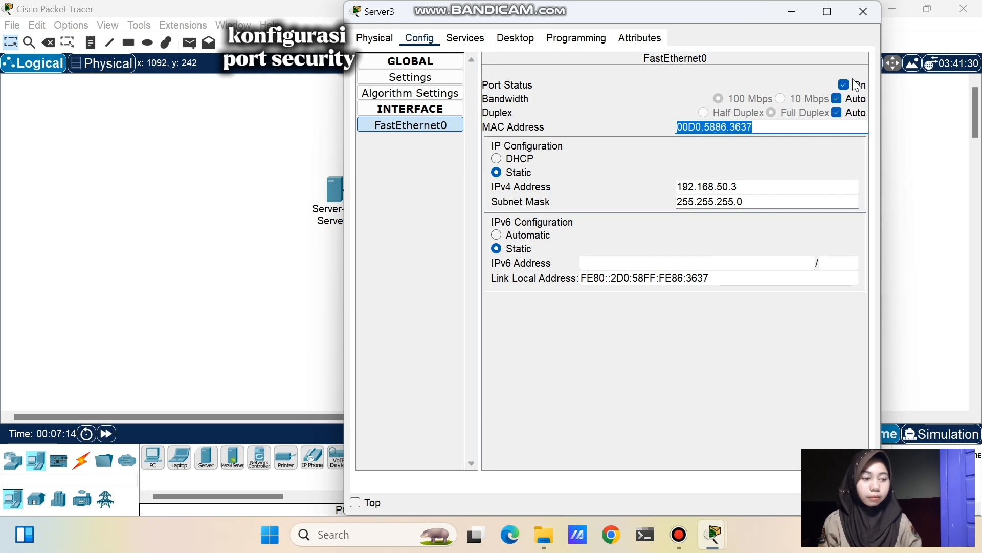
pyautogui.click(852, 12)
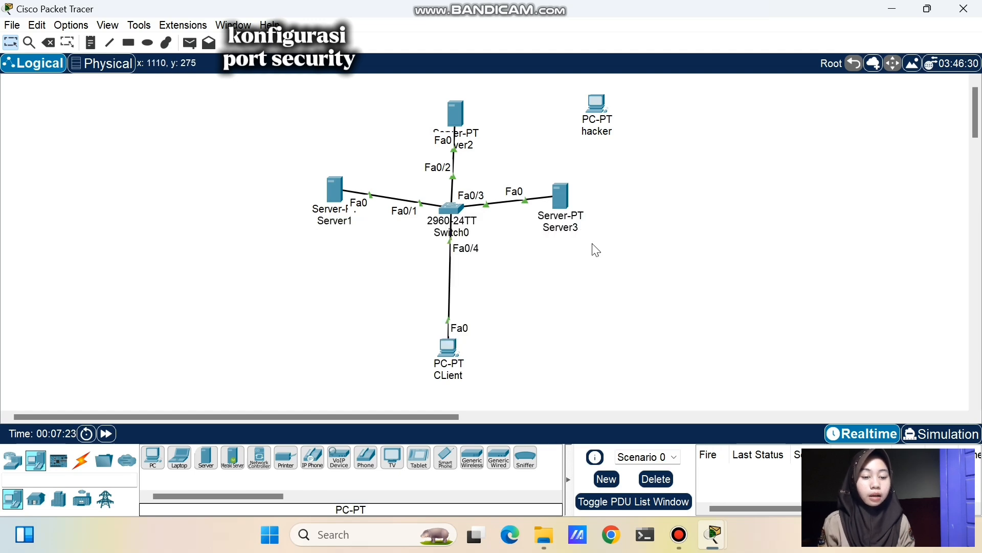
# Reopen the Switch0 command line and enter configuration of interface fa0/3
pyautogui.click(454, 216)
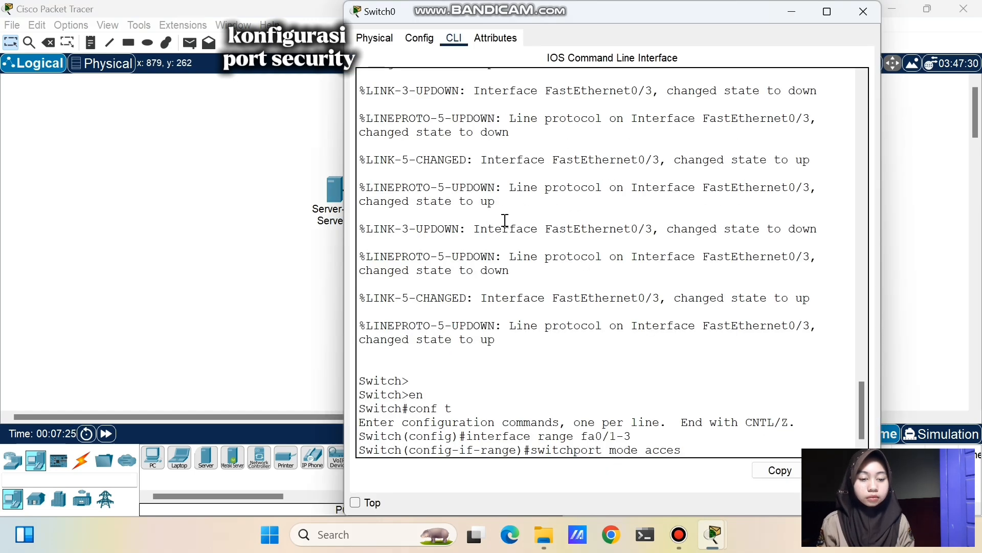
pyautogui.write('exit')
pyautogui.press('Return')
pyautogui.press('Return')
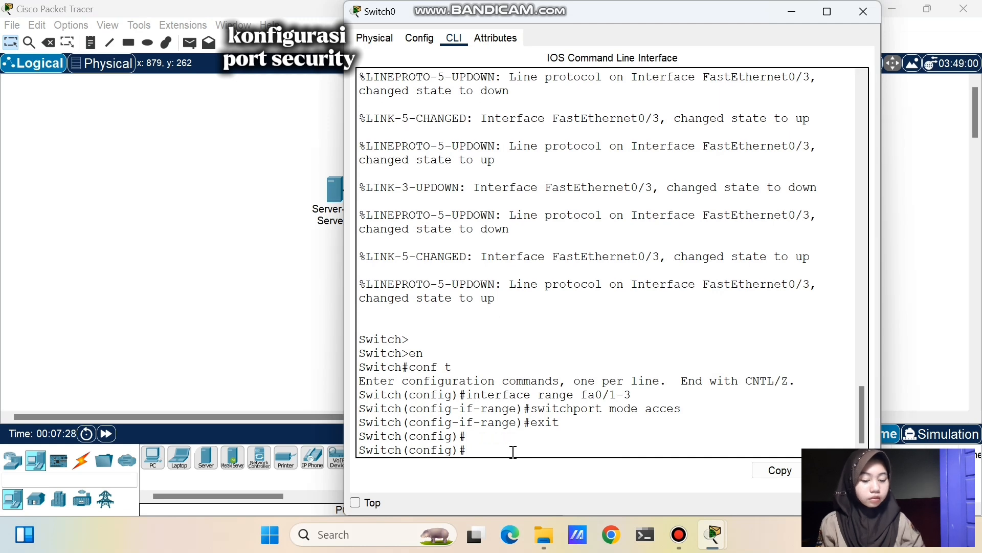
pyautogui.write('interface')
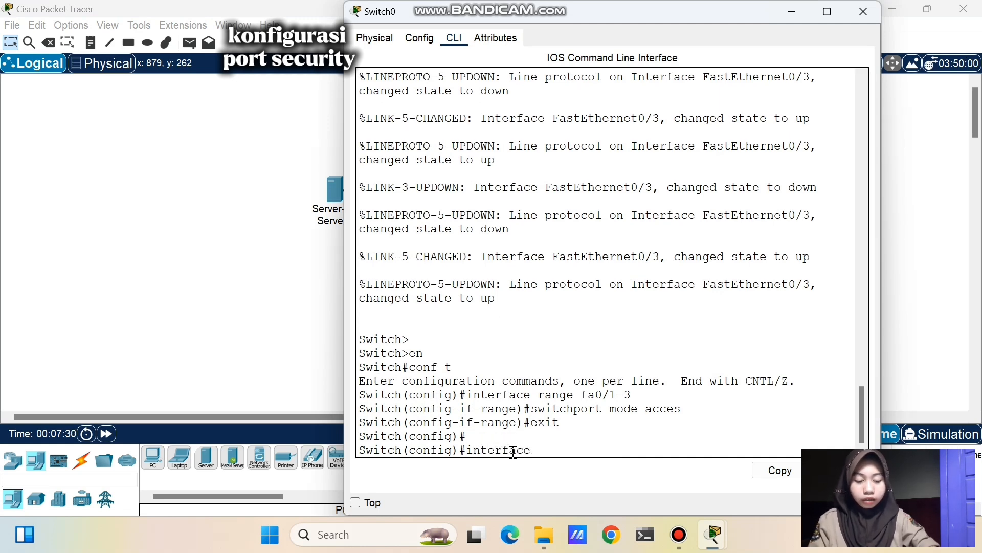
pyautogui.write(' fa0/3')
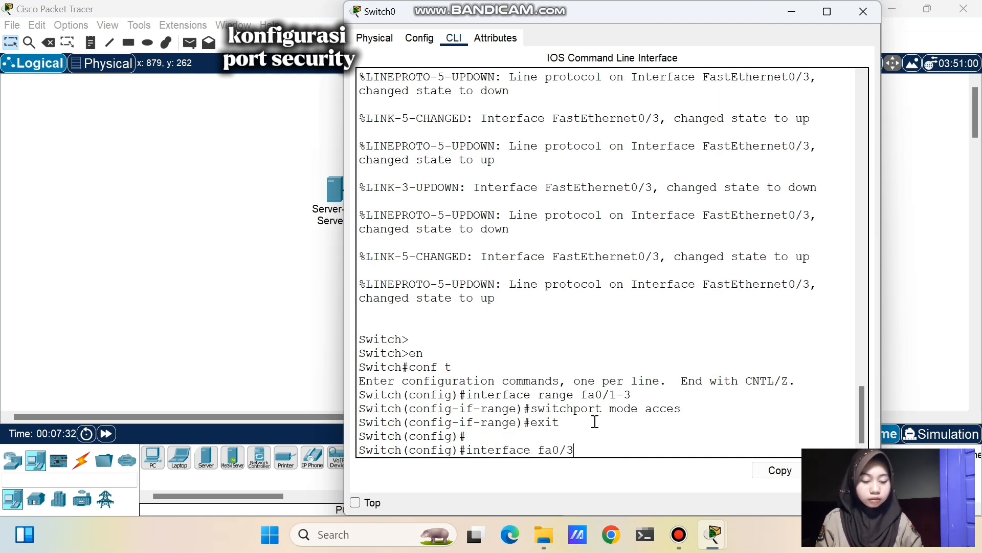
pyautogui.press('Return')
# Enable port security on interface fa0/3 with the command switchport port-security
pyautogui.write('switch')
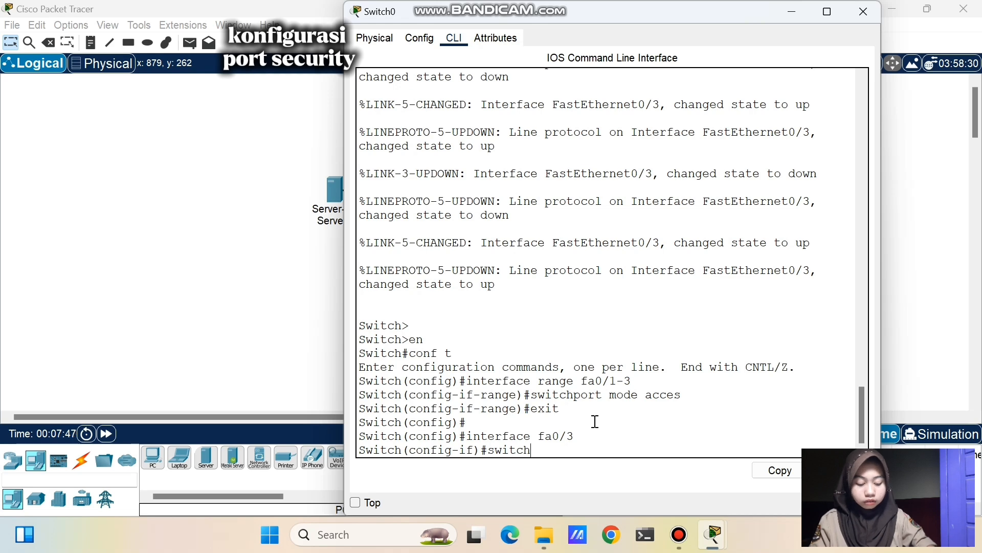
pyautogui.write('pport')
pyautogui.press('BackSpace')
pyautogui.press('BackSpace')
pyautogui.press('BackSpace')
pyautogui.press('BackSpace')
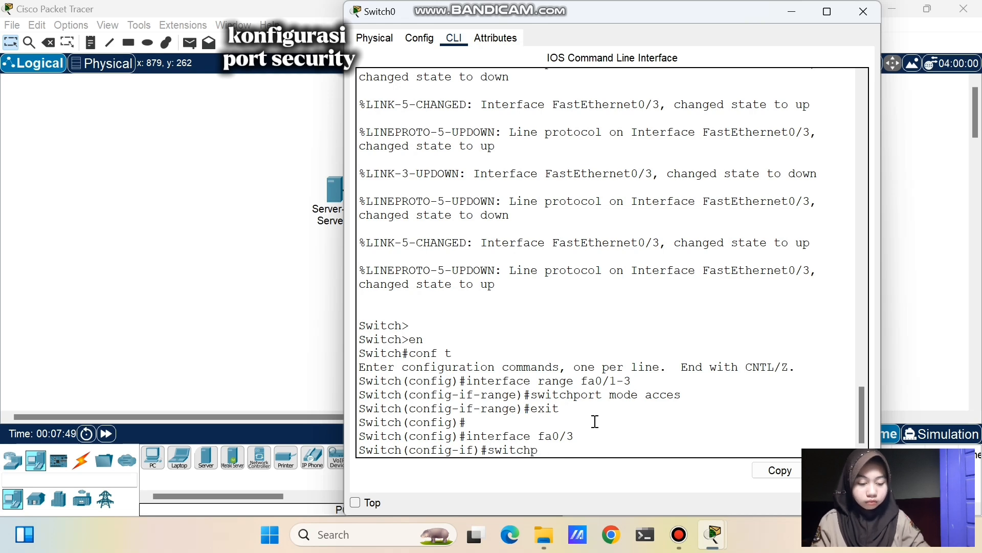
pyautogui.write('ort')
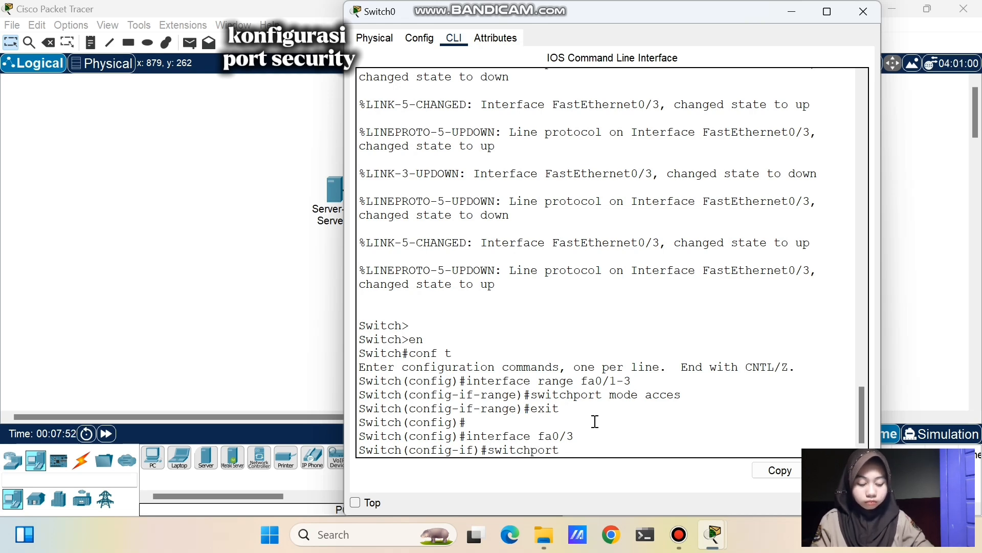
pyautogui.write(' port-sec')
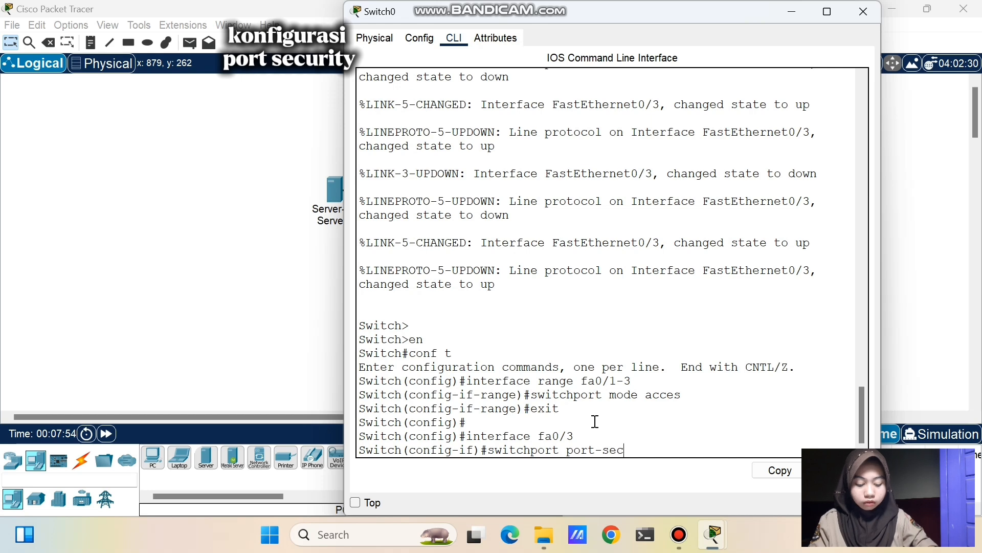
pyautogui.write('urity')
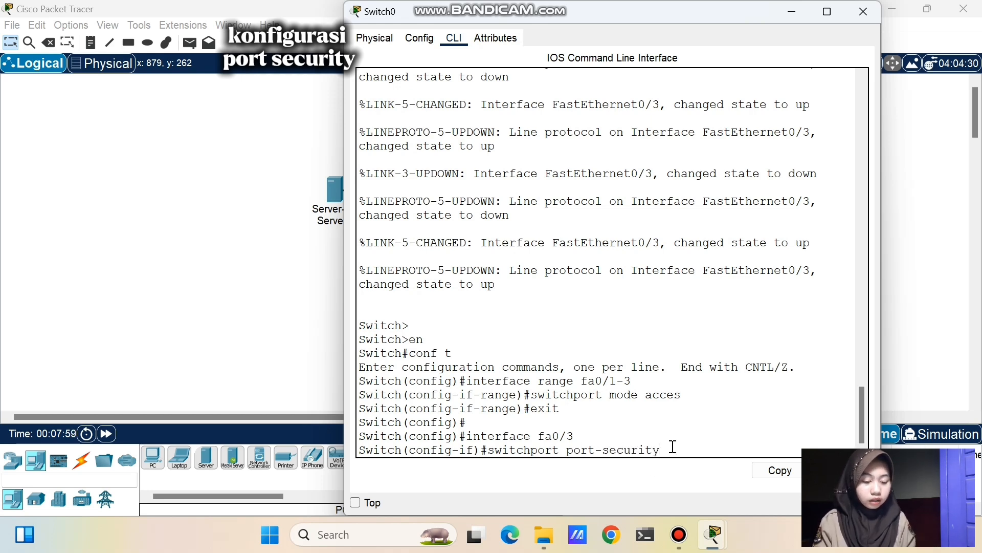
pyautogui.press('Return')
# Bind fa0/3 to Server3's copied MAC address with switchport port-security mac-address 00D0.5886.3637
pyautogui.press('Up')
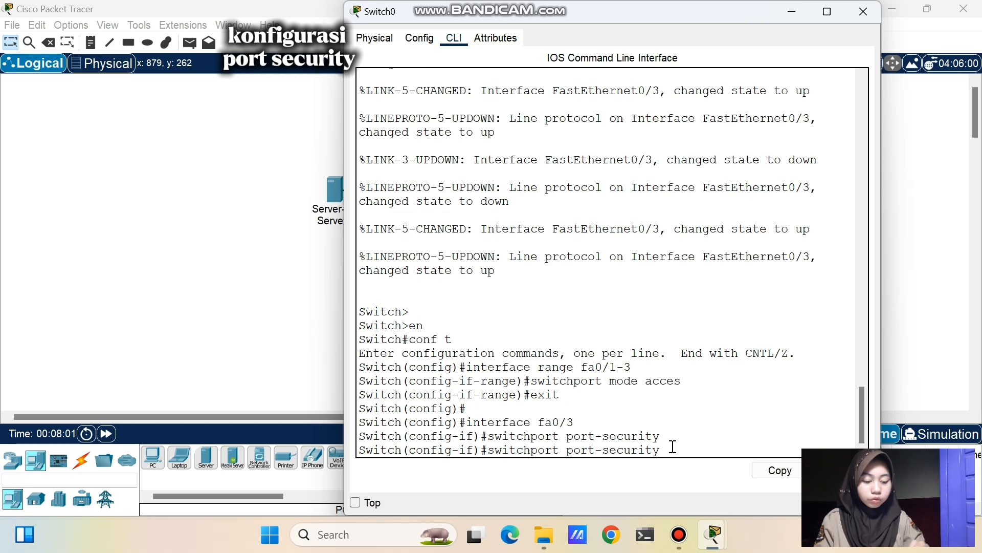
pyautogui.write('mac-')
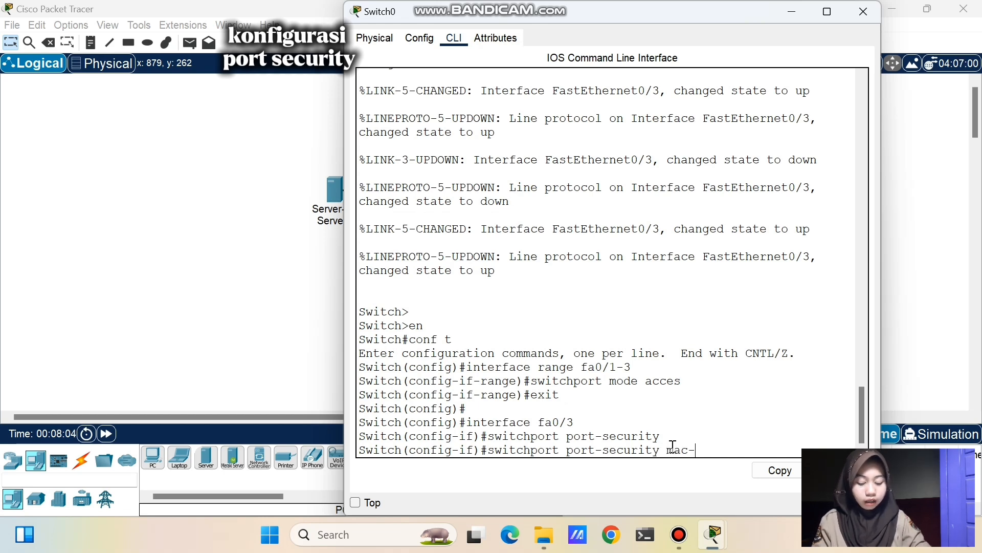
pyautogui.write('address')
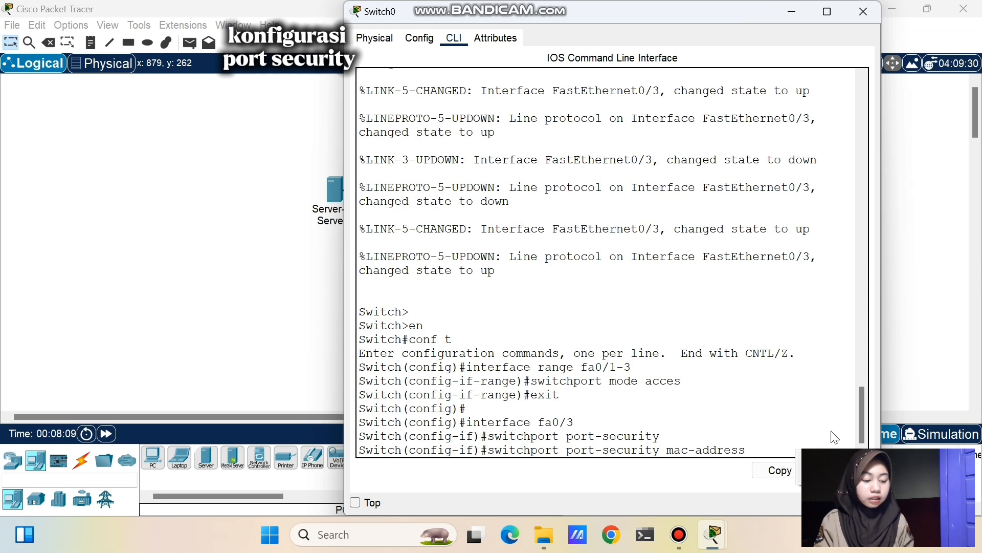
pyautogui.click(815, 475)
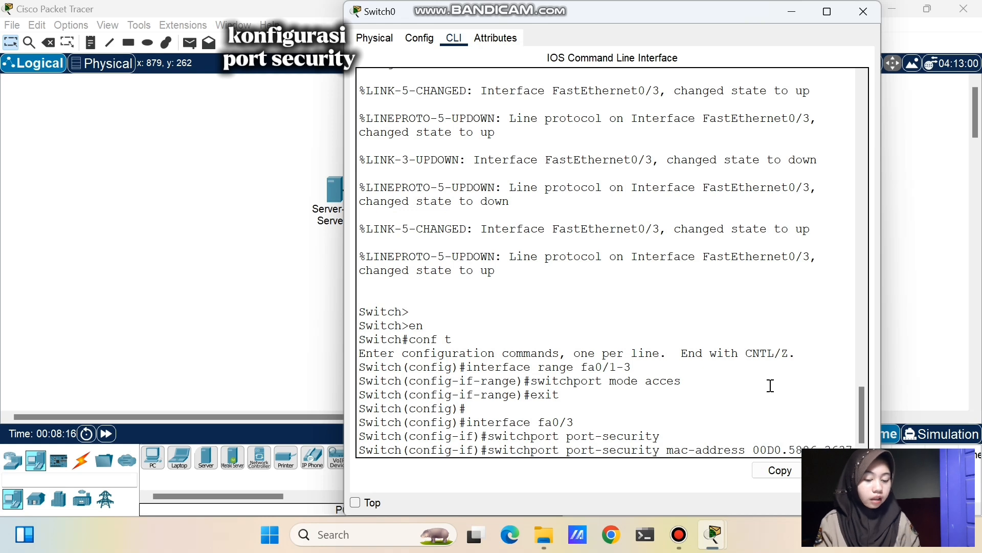
pyautogui.press('Return')
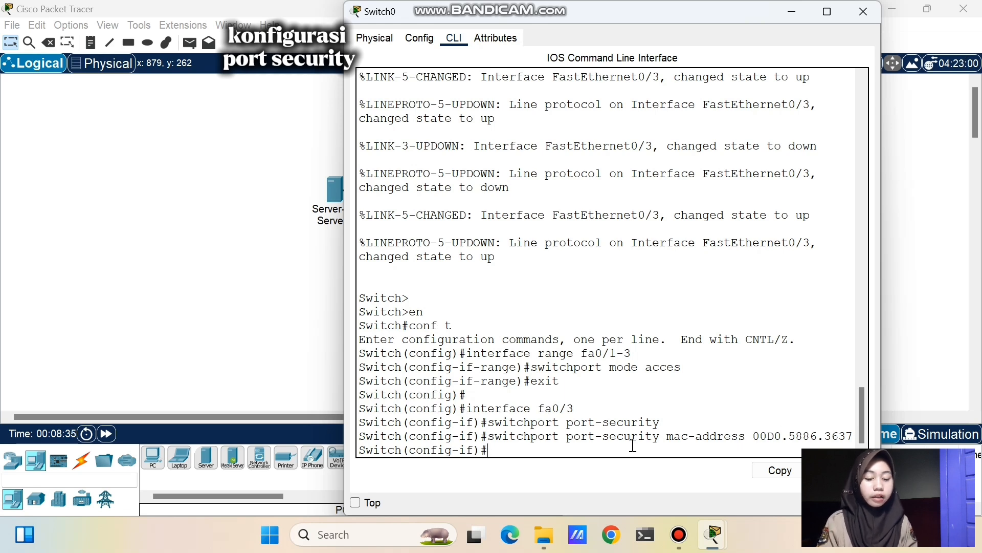
pyautogui.moveTo(754, 434); pyautogui.dragTo(852, 436)
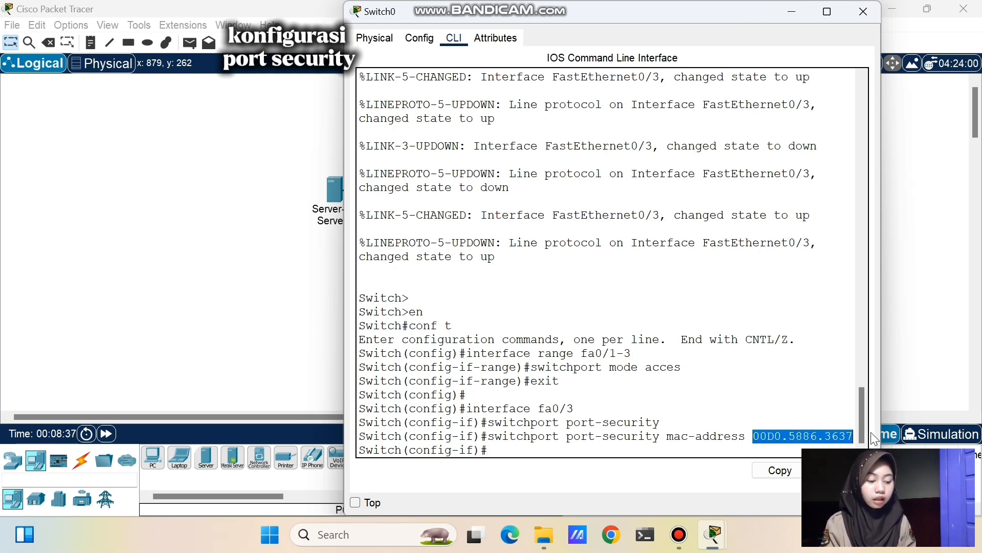
pyautogui.click(746, 436)
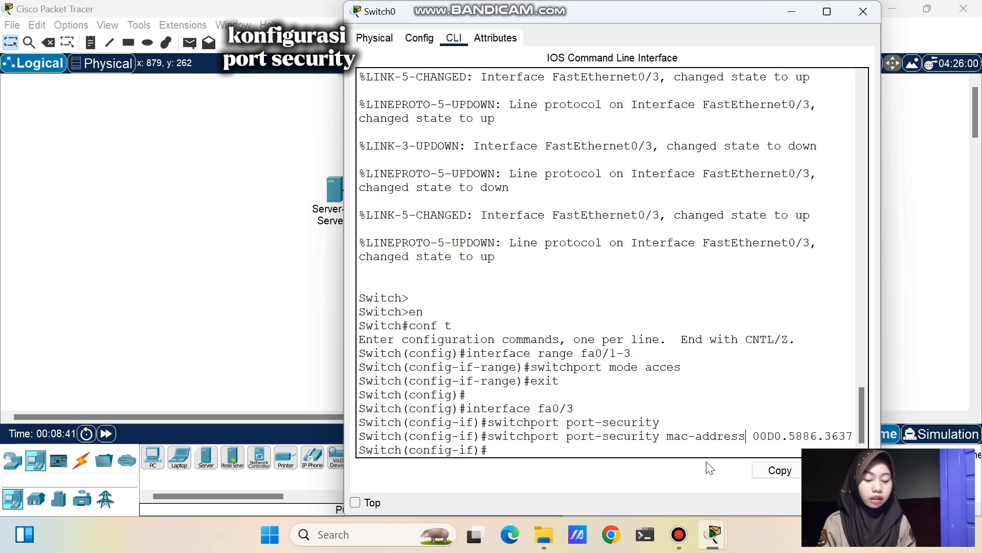
# Limit fa0/3 to one secure MAC address with switchport port-security maximum 1
pyautogui.write('switchport')
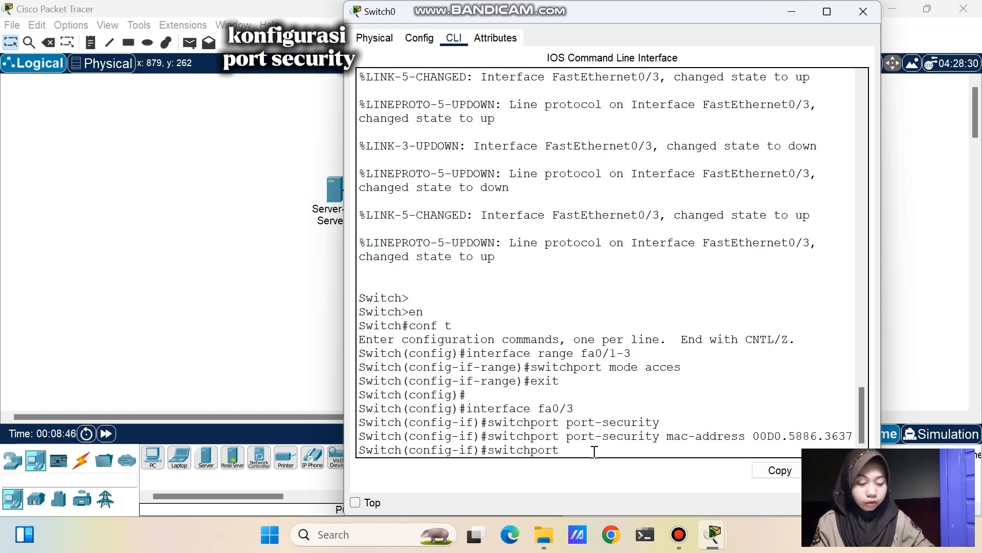
pyautogui.write(' port-secu')
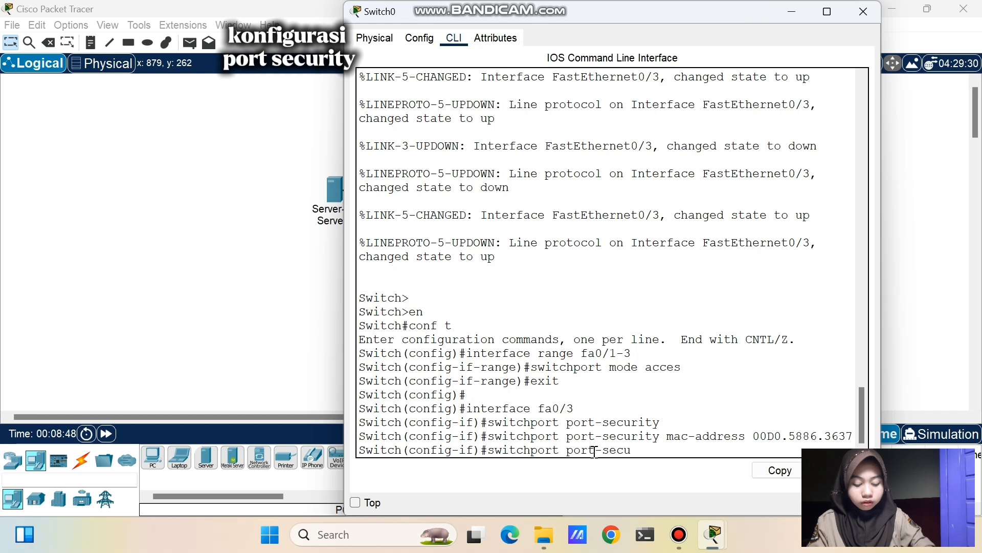
pyautogui.write('rity ')
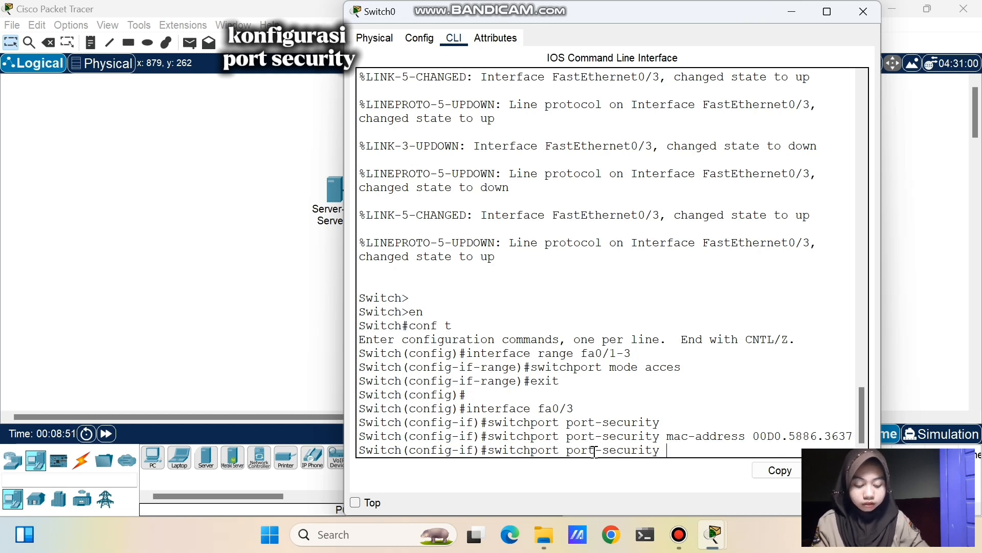
pyautogui.write('maximu')
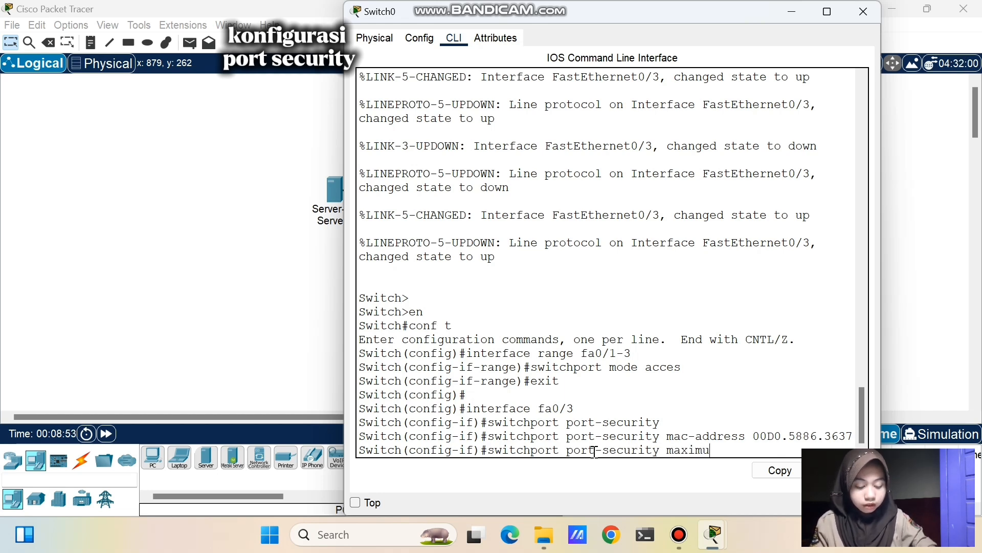
pyautogui.write('m 1')
pyautogui.moveTo(718, 451); pyautogui.dragTo(756, 450)
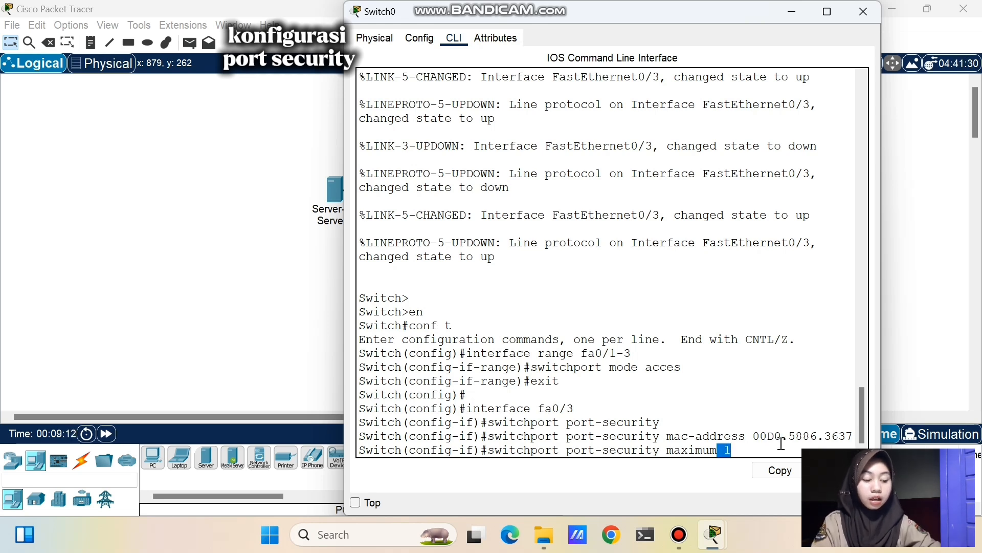
pyautogui.click(782, 445)
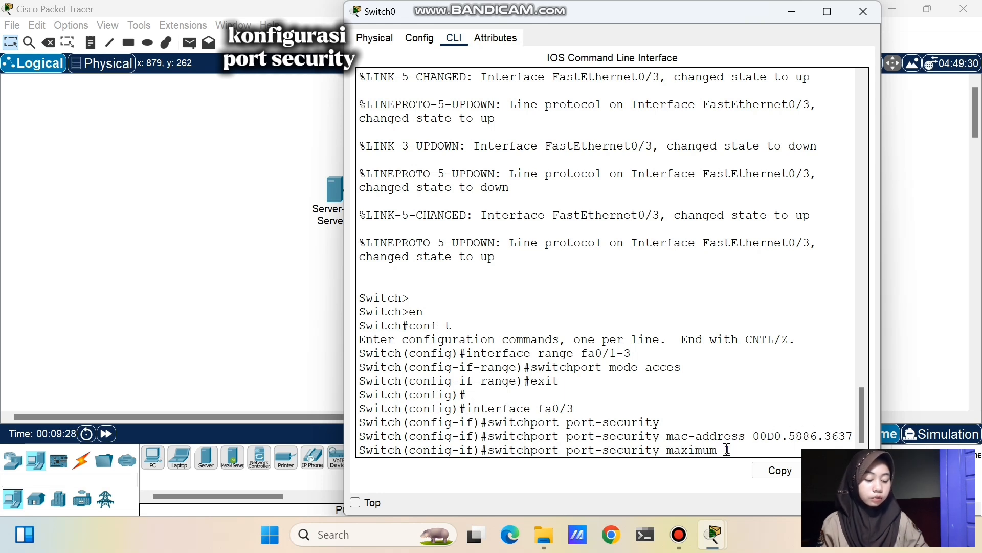
pyautogui.press('Return')
# Try to set the port-security violation action of fa0/3 to shutdown
pyautogui.write('swi')
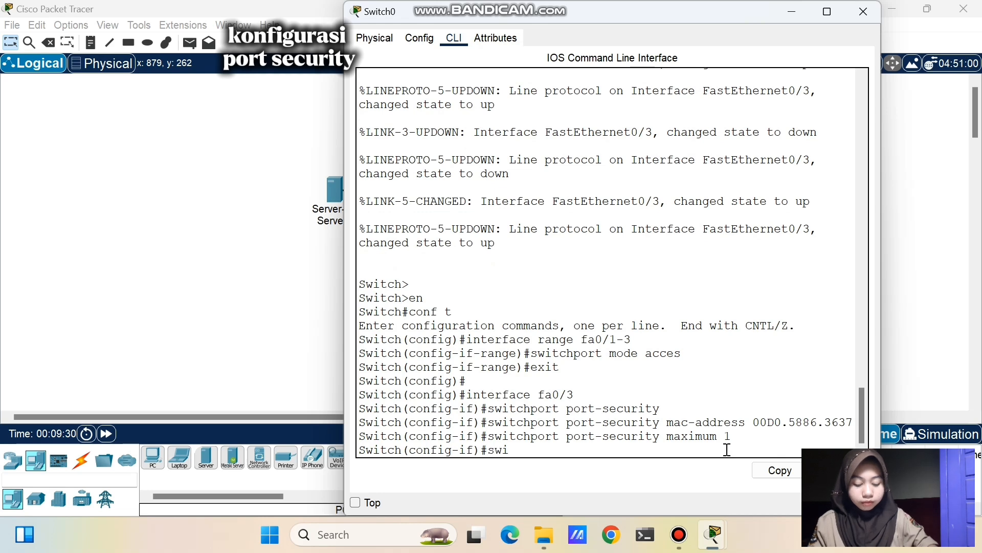
pyautogui.write('tchport por')
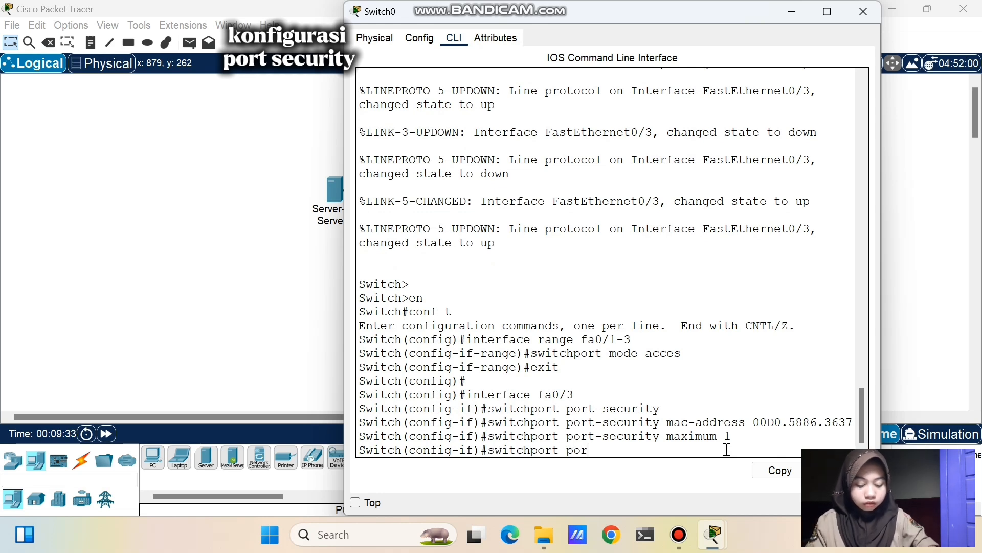
pyautogui.write('t-seci')
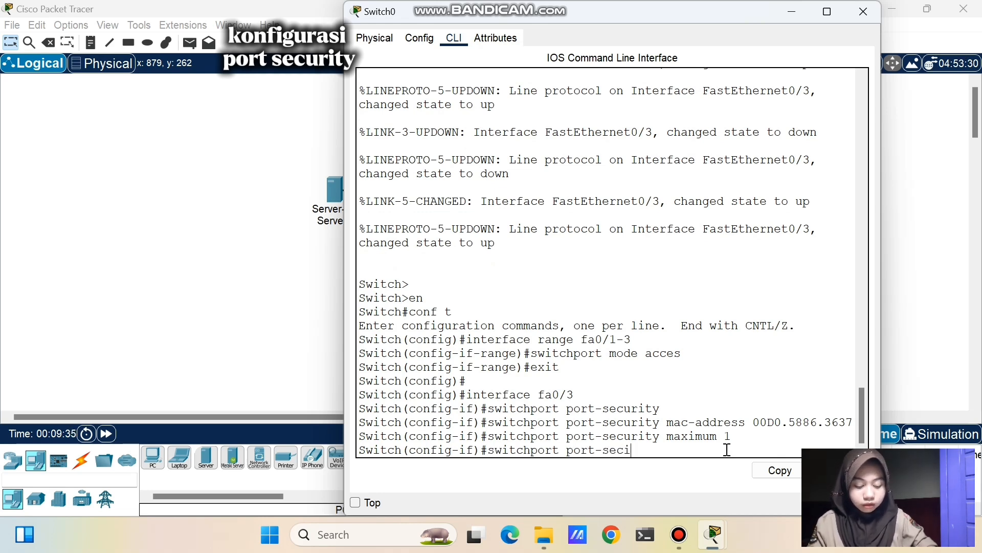
pyautogui.write('ruty')
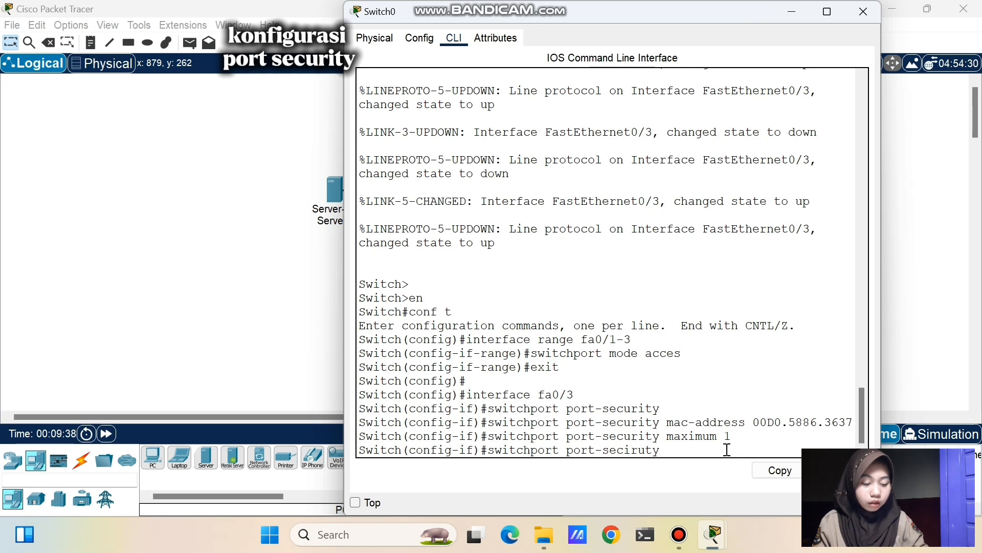
pyautogui.write(' v')
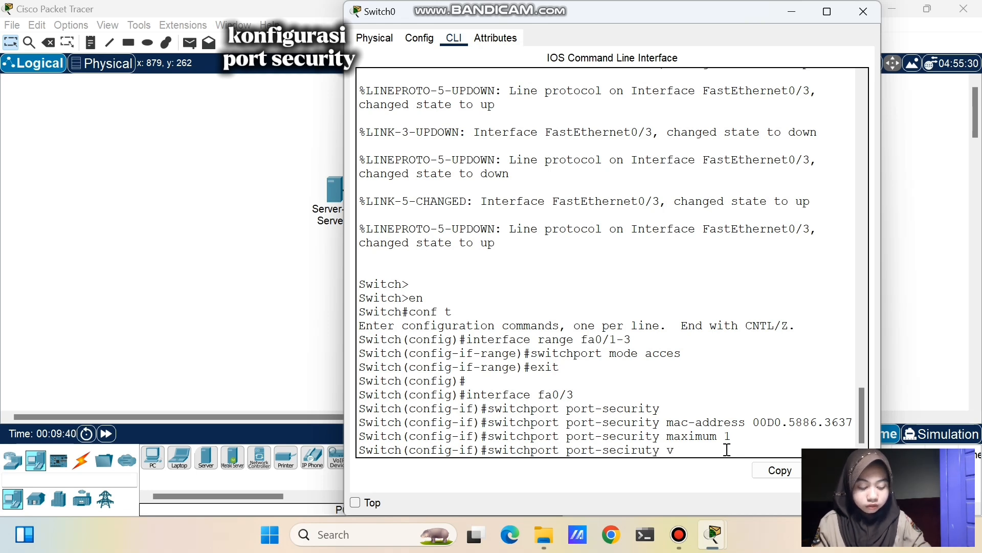
pyautogui.write('iolation s')
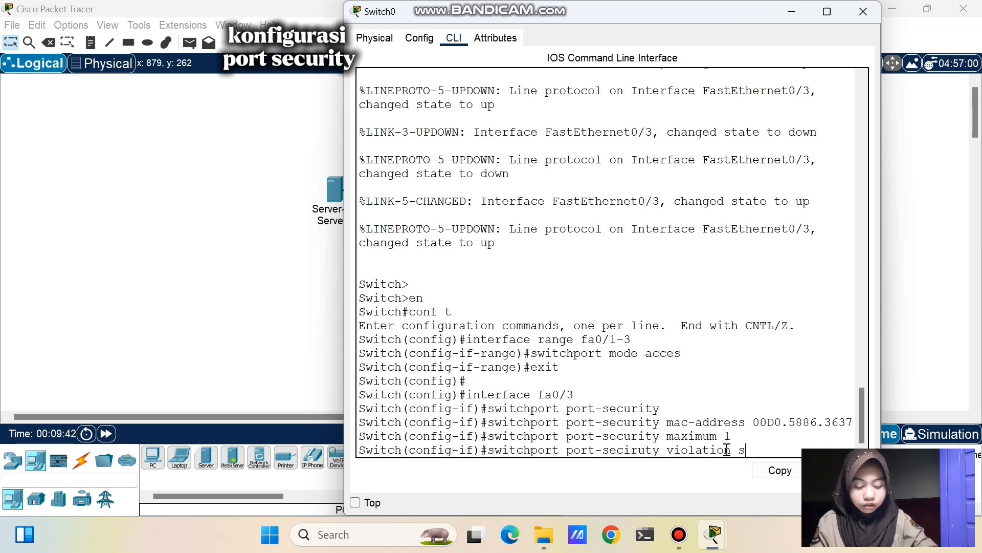
pyautogui.write('hutdown')
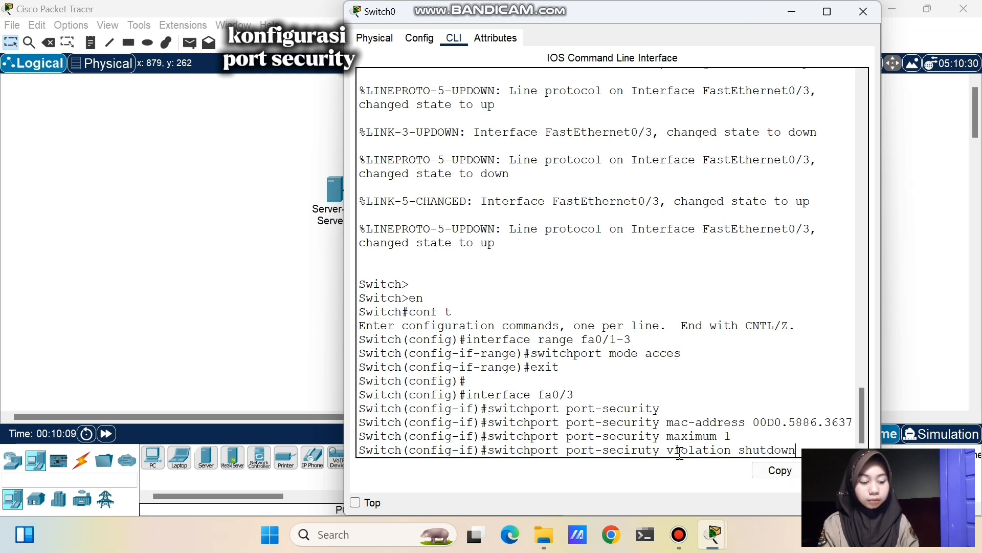
pyautogui.press('Return')
# Correct the misspelled keyword in the recalled command and run switchport port-security violation shutdown on fa0/3
pyautogui.press('Up')
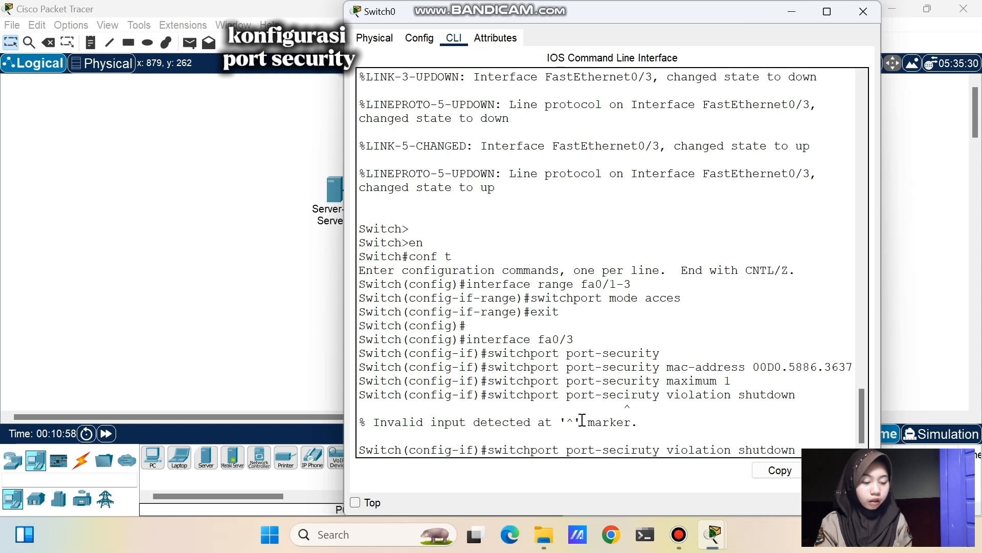
pyautogui.press('BackSpace')
pyautogui.press('BackSpace')
pyautogui.press('BackSpace')
pyautogui.write('uri')
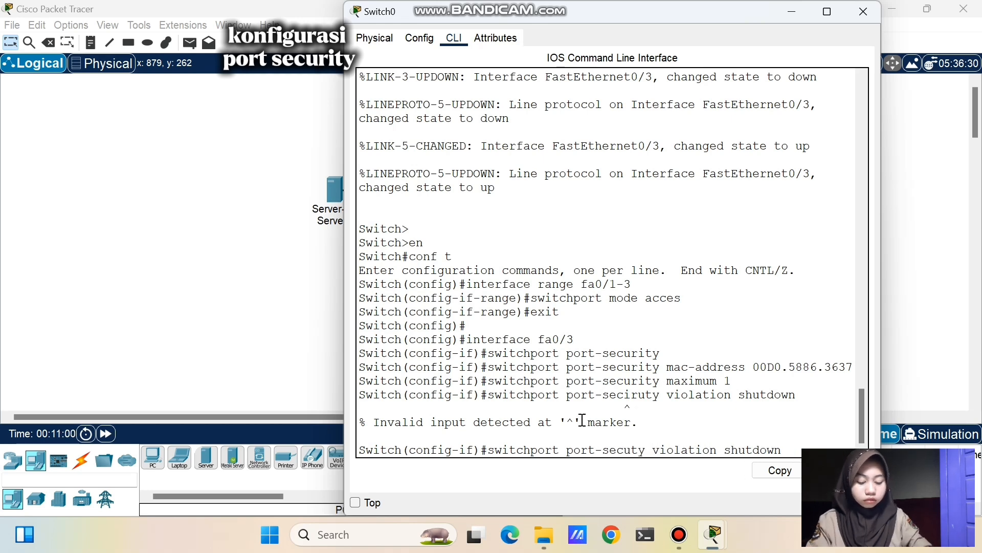
pyautogui.scroll(-1, 799, 421)
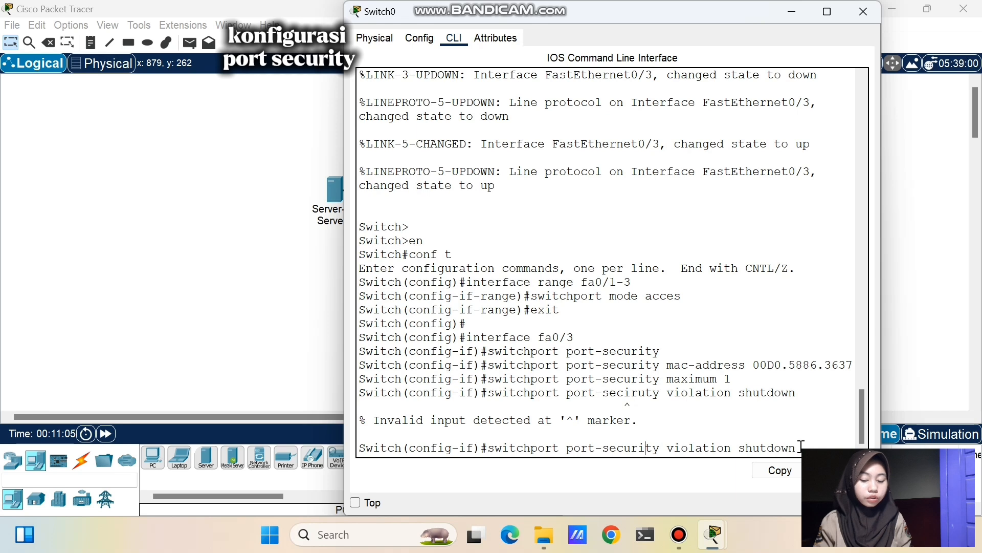
pyautogui.press('Return')
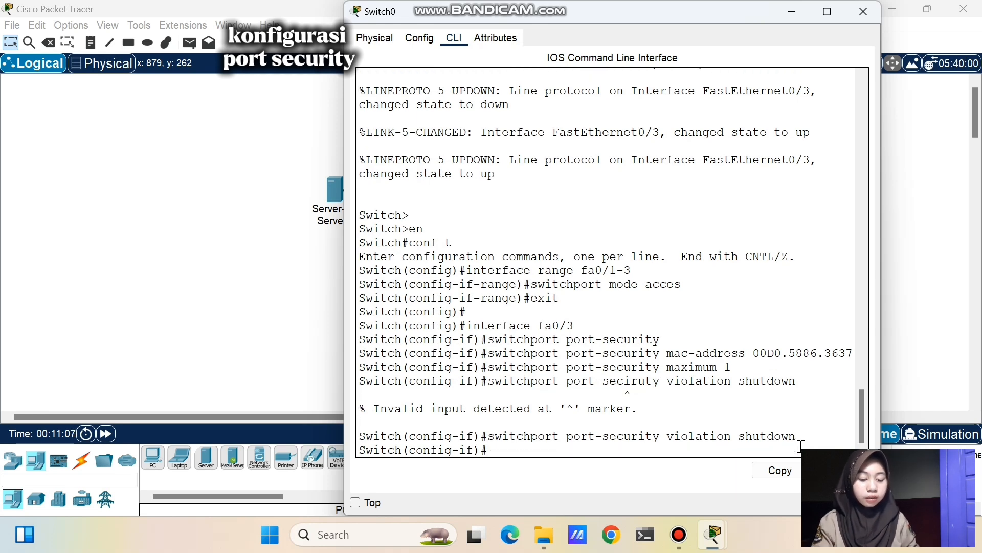
pyautogui.press('Return')
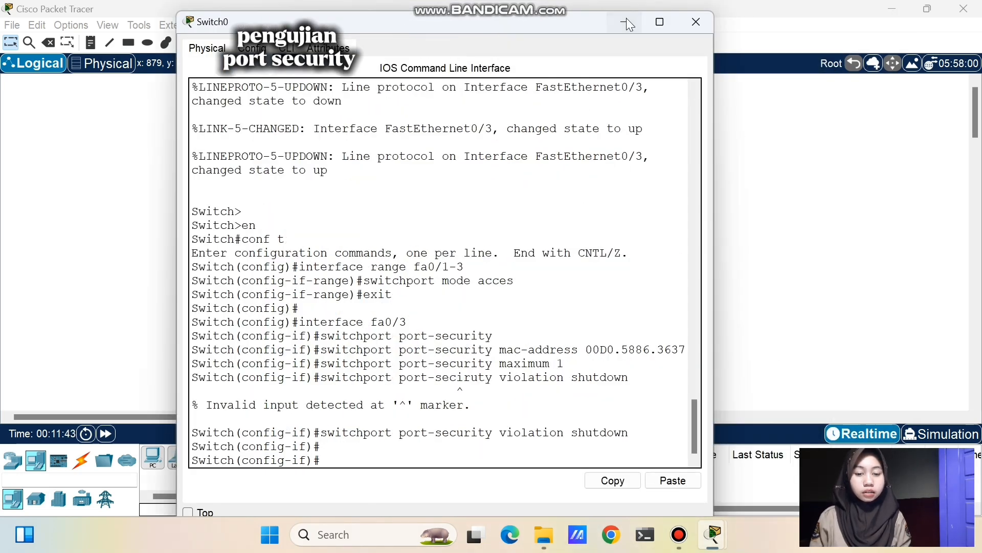
# Minimize the switch window and assign the hacker PC the static IPv4 address 192.168.50.5 with subnet mask 255.255.255.0
pyautogui.click(627, 17)
pyautogui.moveTo(651, 184); pyautogui.dragTo(640, 124)
pyautogui.click(598, 102)
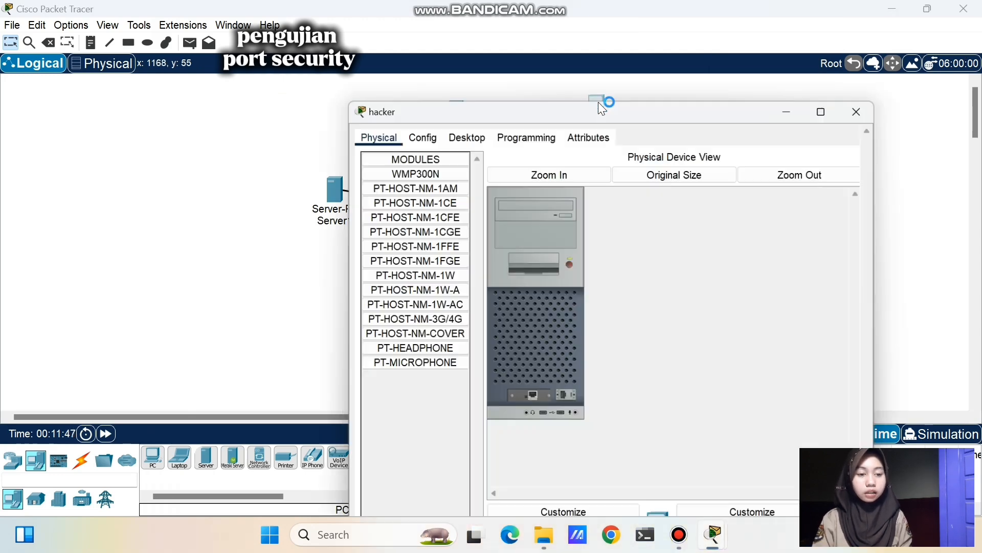
pyautogui.click(462, 38)
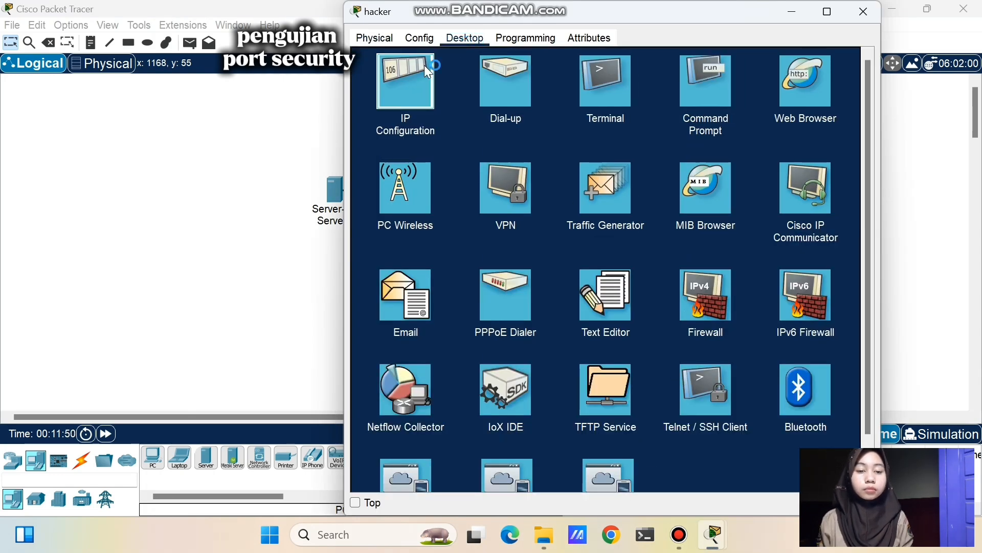
pyautogui.click(425, 66)
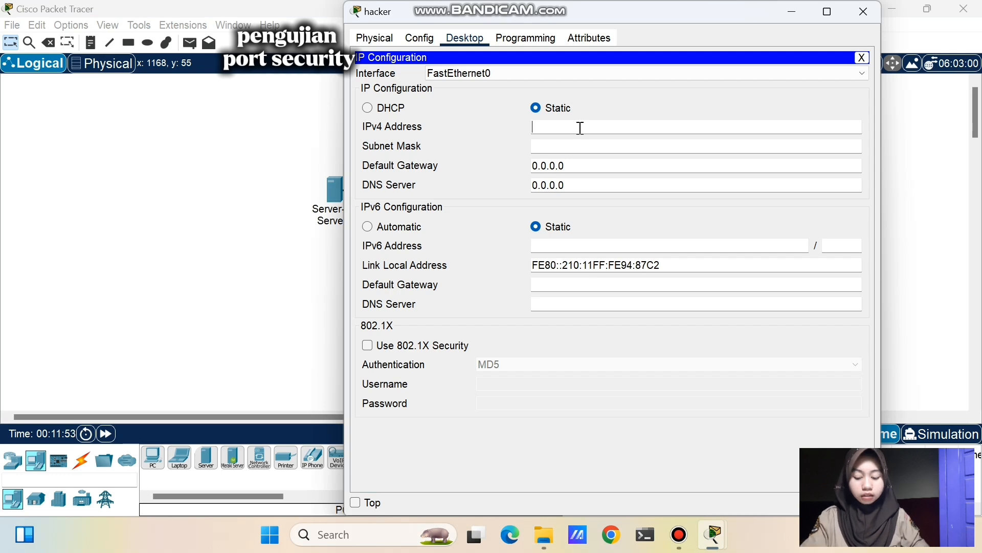
pyautogui.write('192.168.50.5')
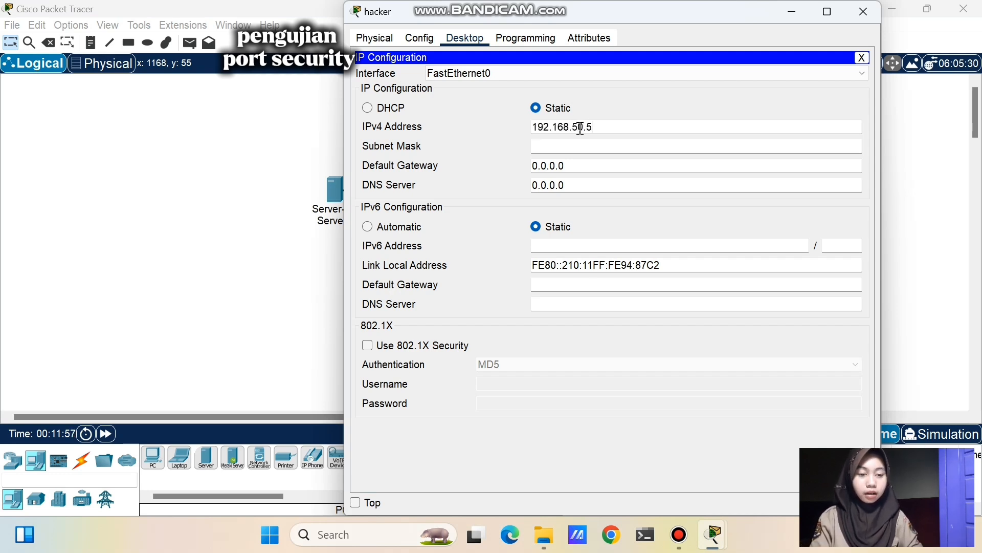
pyautogui.click(581, 146)
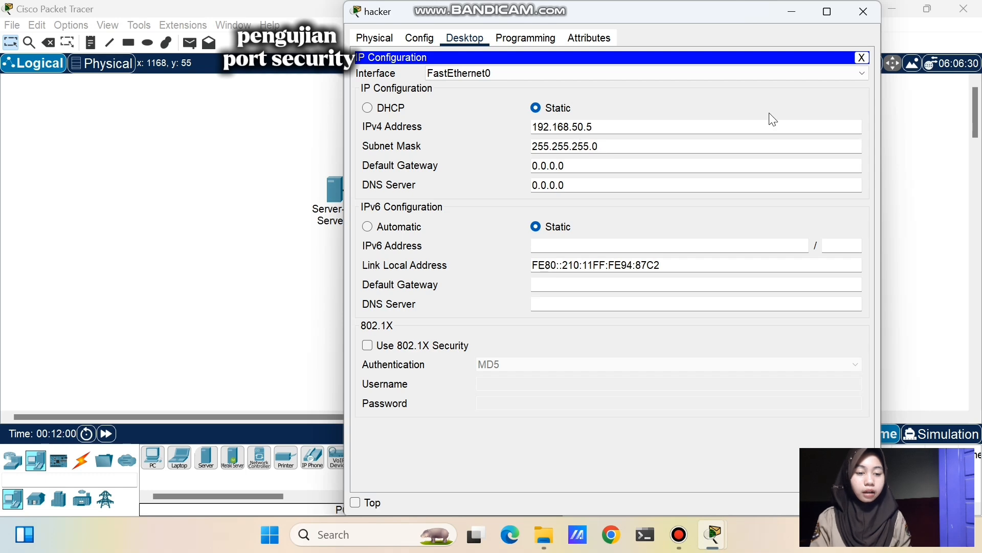
# Close the hacker PC's window and move the switch's Fa0/3 cable from Server3 to the hacker PC's FastEthernet0 port
pyautogui.click(866, 10)
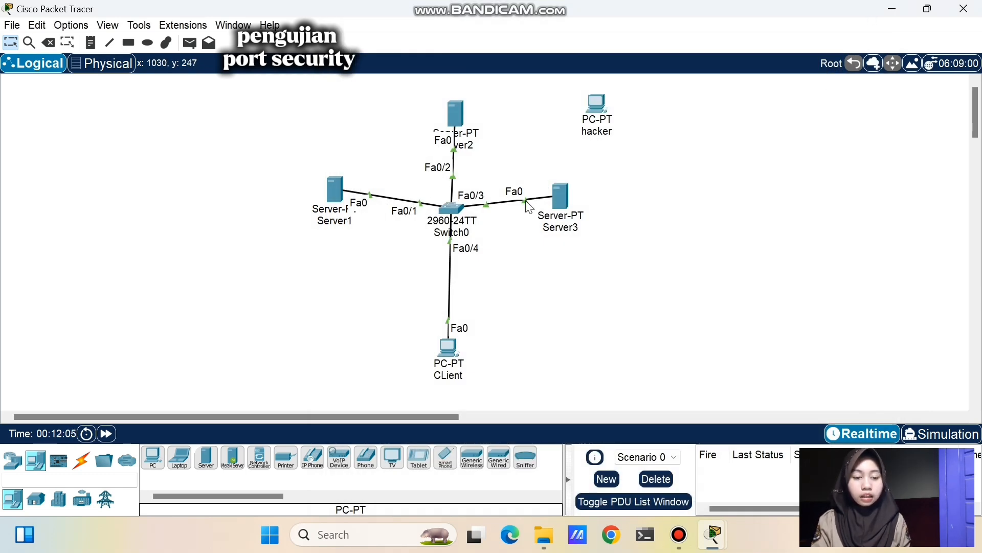
pyautogui.moveTo(526, 201); pyautogui.dragTo(566, 109)
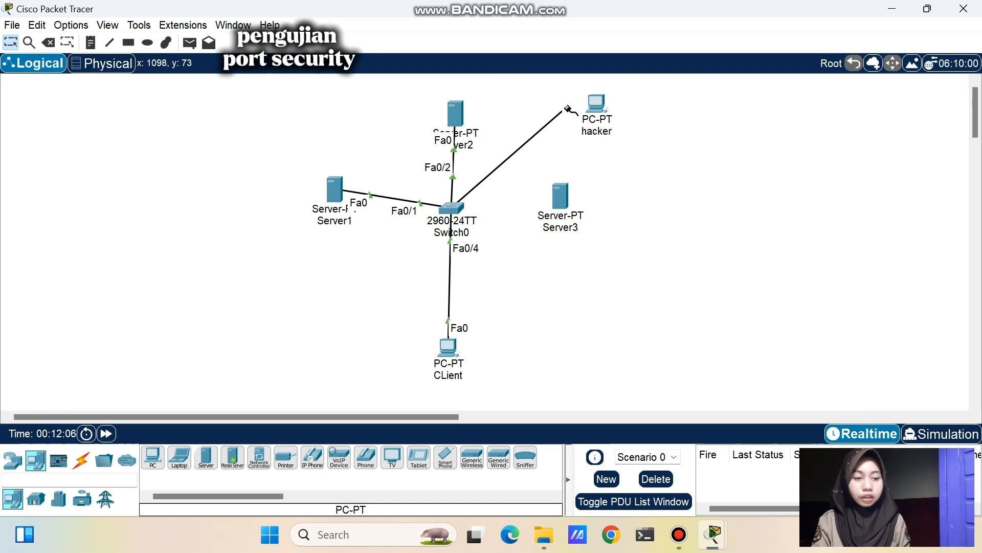
pyautogui.click(597, 101)
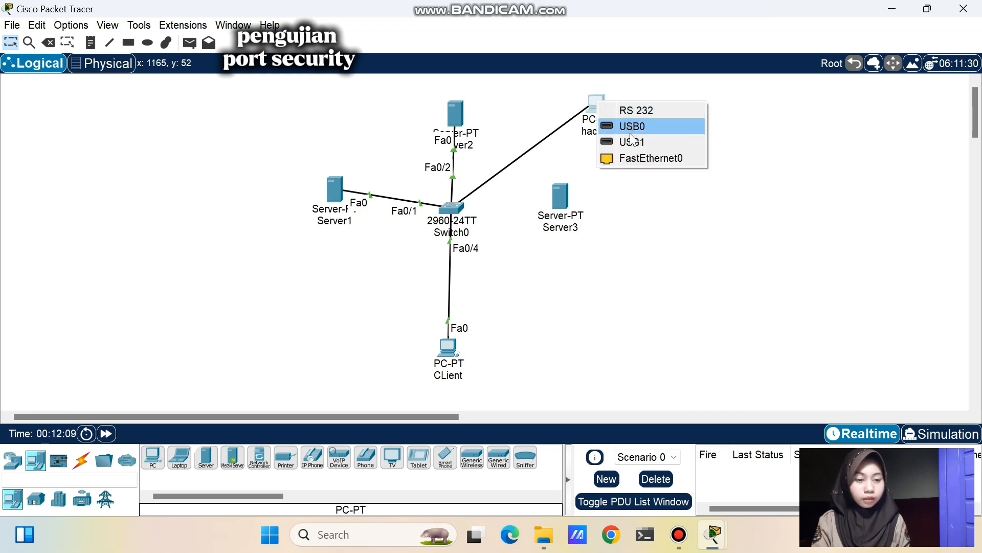
pyautogui.click(635, 158)
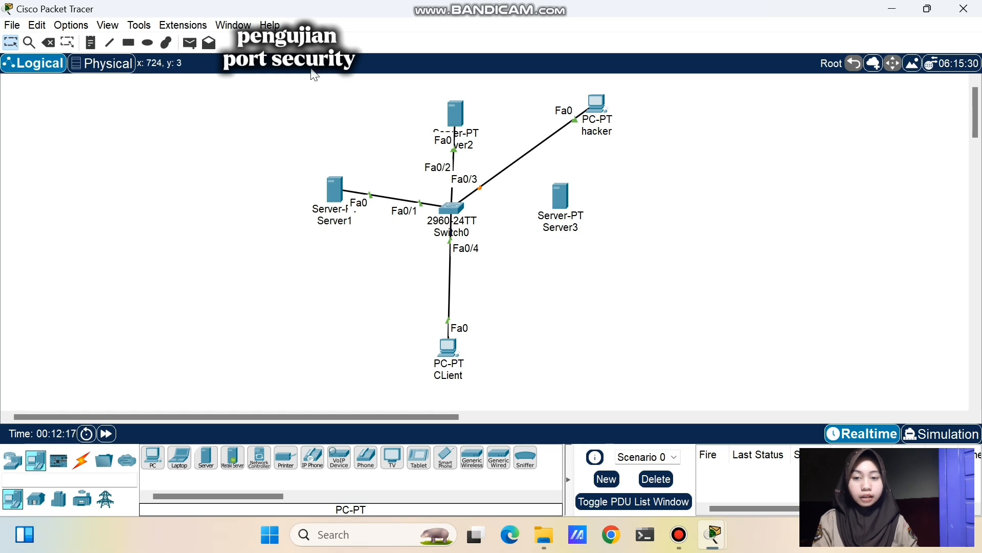
# Send a simple PDU from the hacker PC to the client PC
pyautogui.click(190, 43)
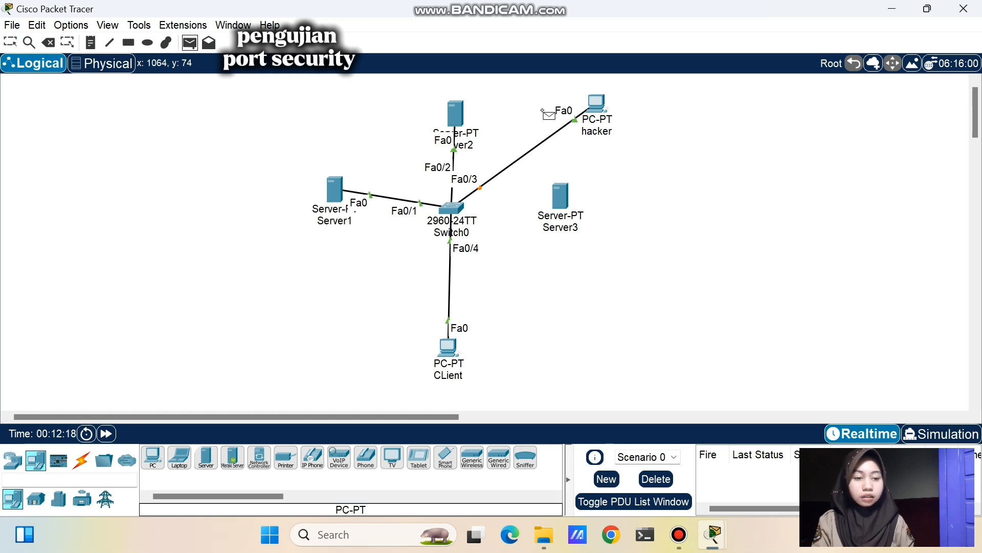
pyautogui.click(596, 103)
pyautogui.click(448, 347)
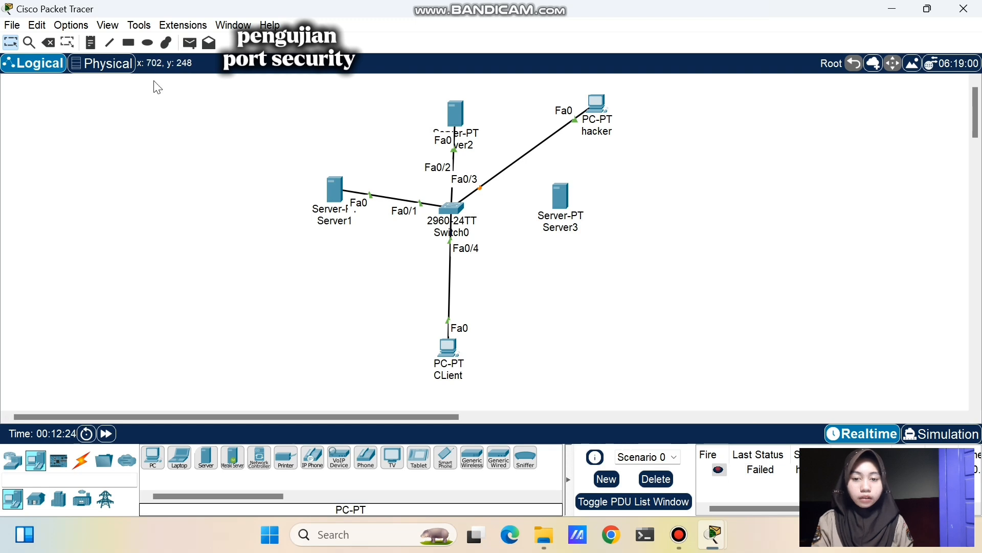
# Send a second simple PDU from the hacker PC to the client and nudge the hacker PC slightly closer to the switch
pyautogui.click(190, 42)
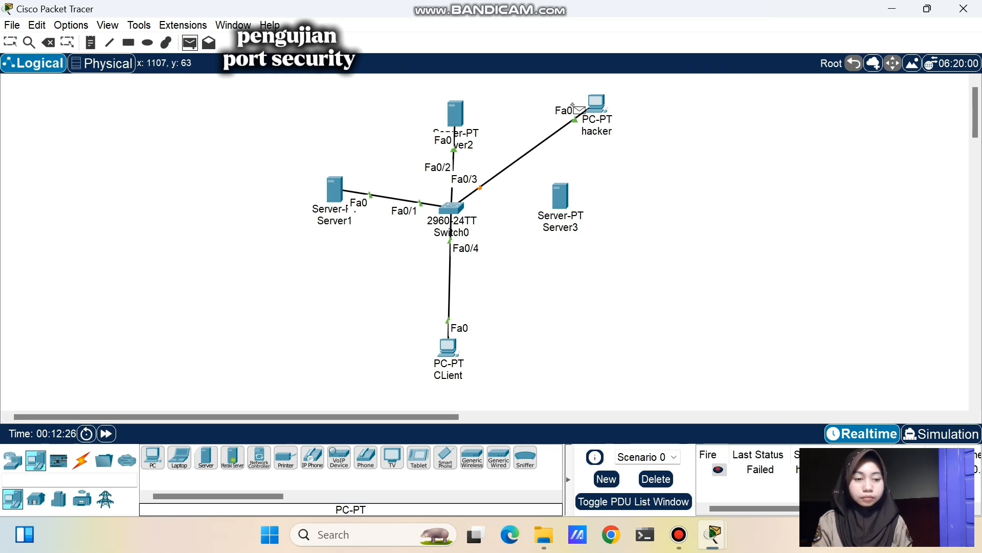
pyautogui.click(596, 104)
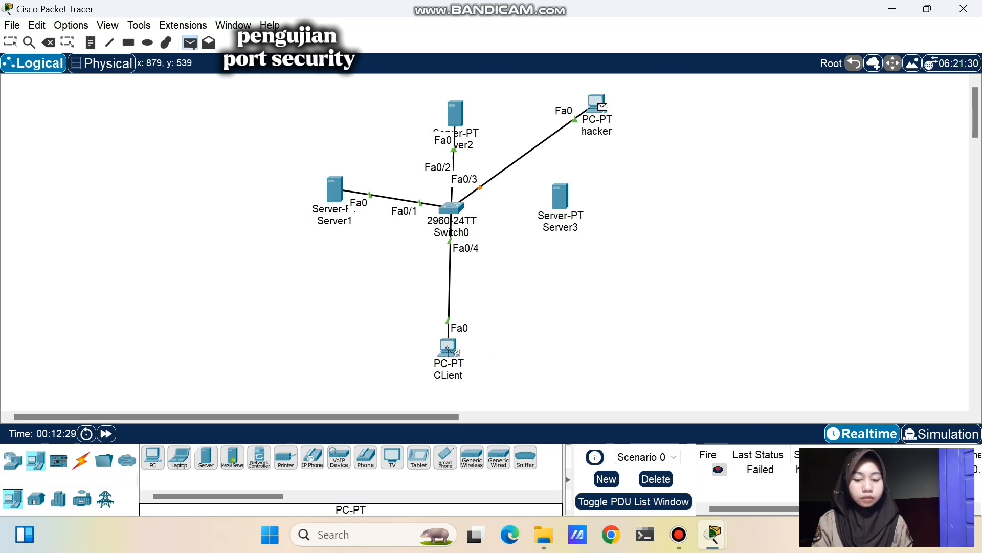
pyautogui.click(446, 348)
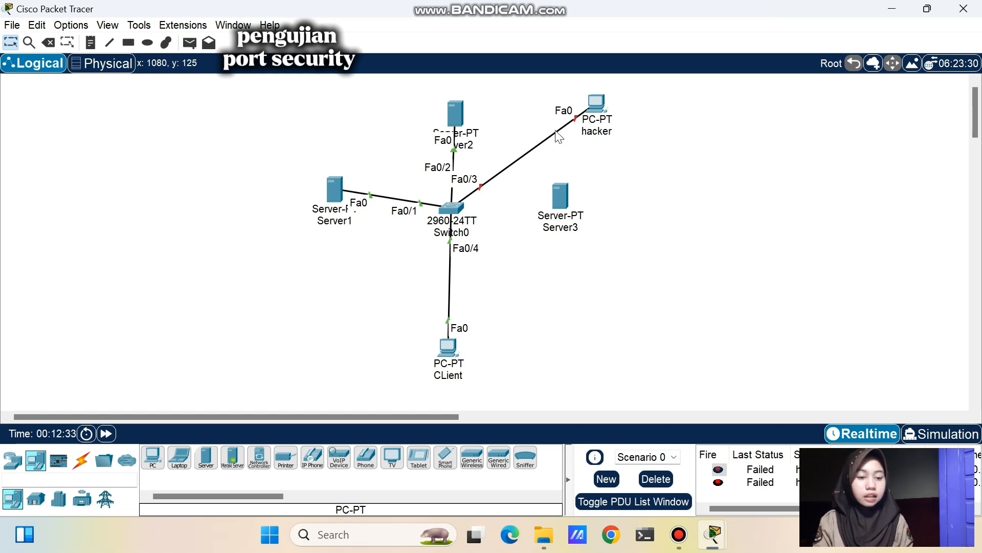
pyautogui.moveTo(602, 107)
pyautogui.mouseDown()
pyautogui.moveTo(636, 118)
pyautogui.moveTo(552, 134)
pyautogui.moveTo(592, 113)
pyautogui.mouseUp()
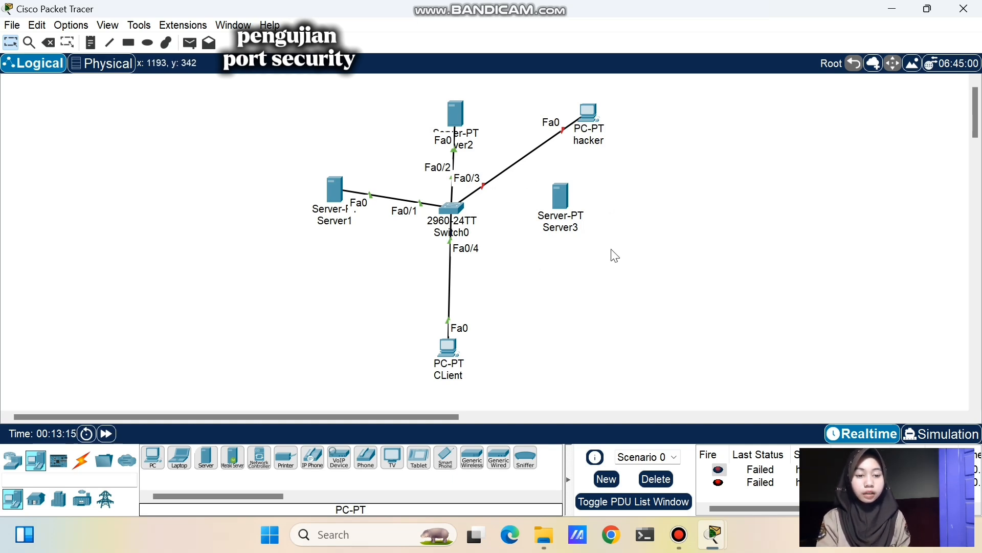
# Open Switch0's command line and exit interface and global configuration modes back to the privileged prompt
pyautogui.click(452, 208)
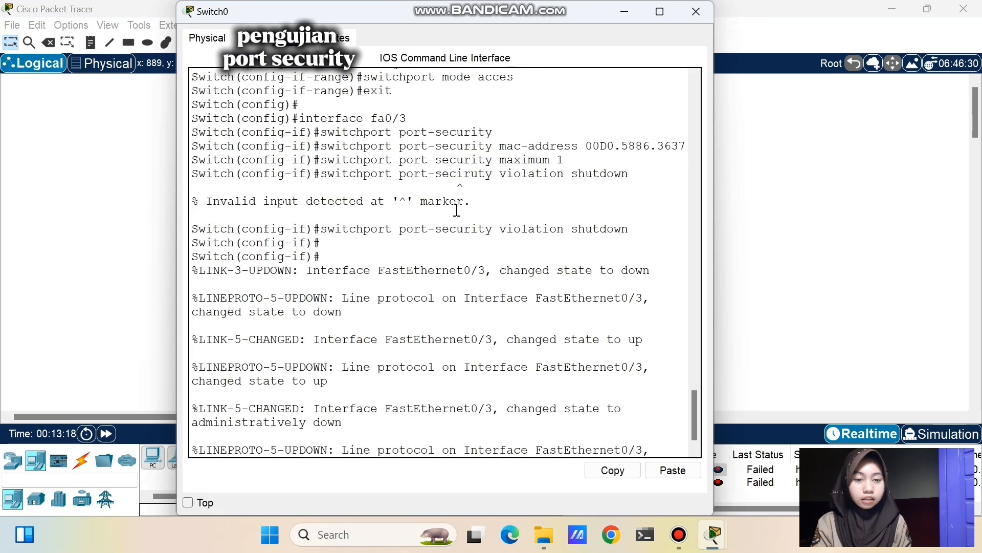
pyautogui.moveTo(324, 14); pyautogui.dragTo(486, 14)
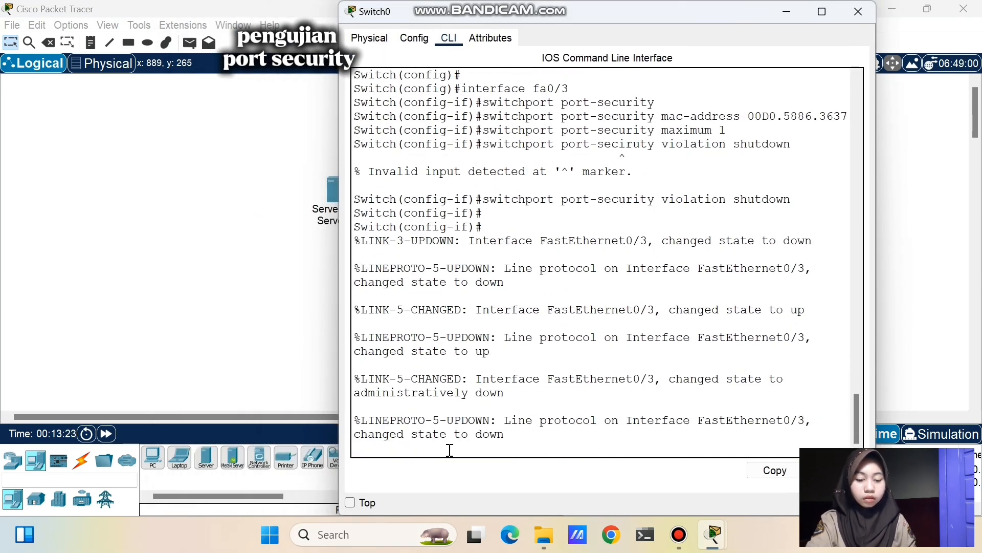
pyautogui.press('Return')
pyautogui.press('Return')
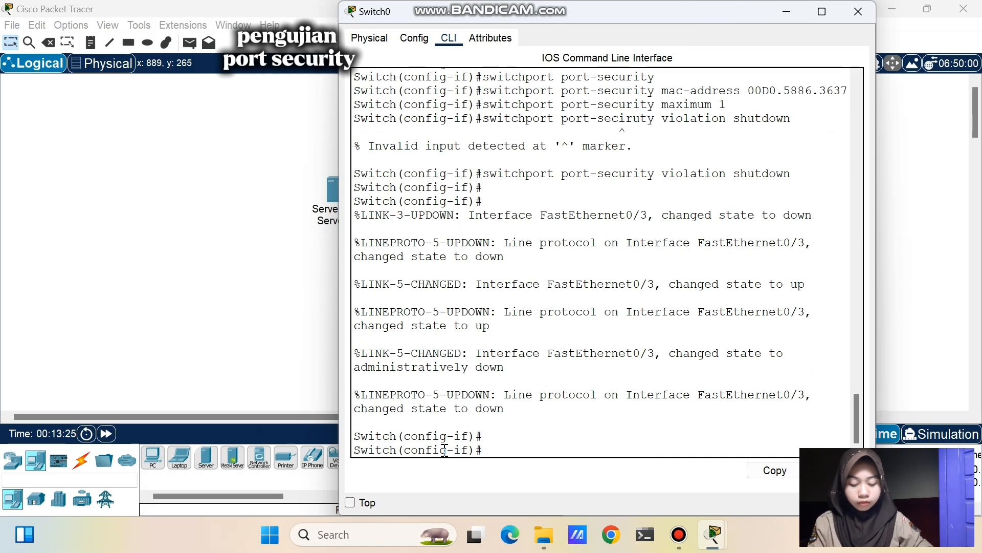
pyautogui.write('exit')
pyautogui.press('Return')
pyautogui.write('exit')
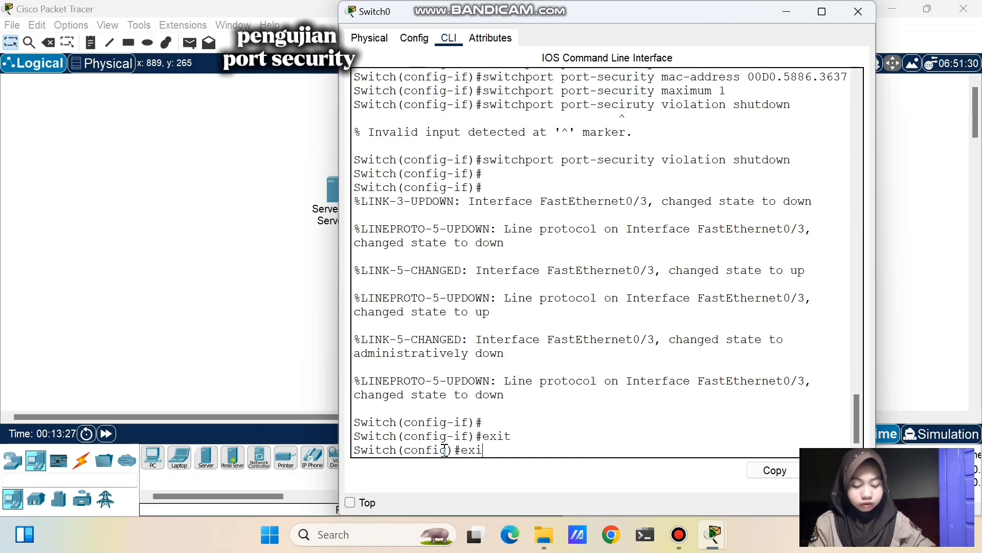
pyautogui.press('Return')
pyautogui.press('Return')
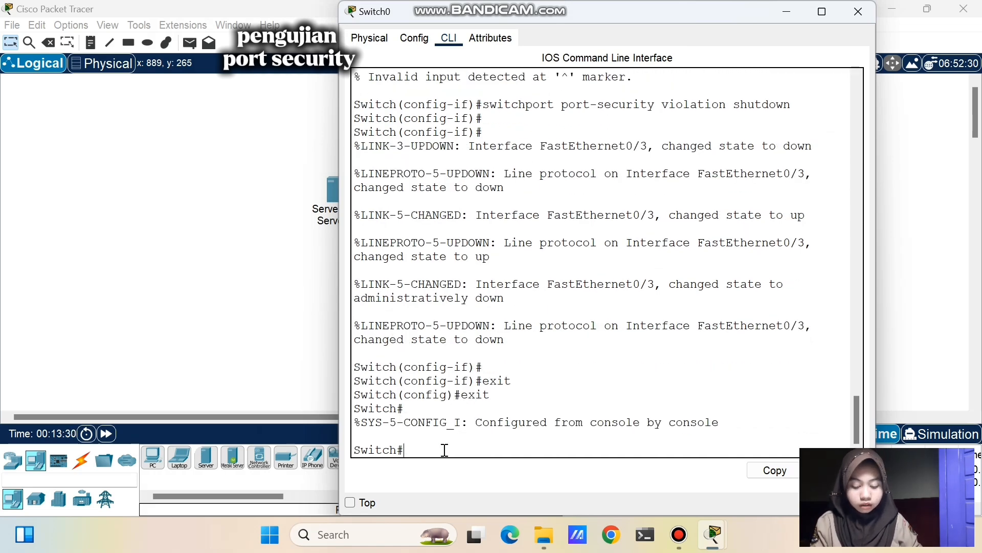
# Display the port security status of fa0/3 with show port-security interface fa0/3
pyautogui.write('show ')
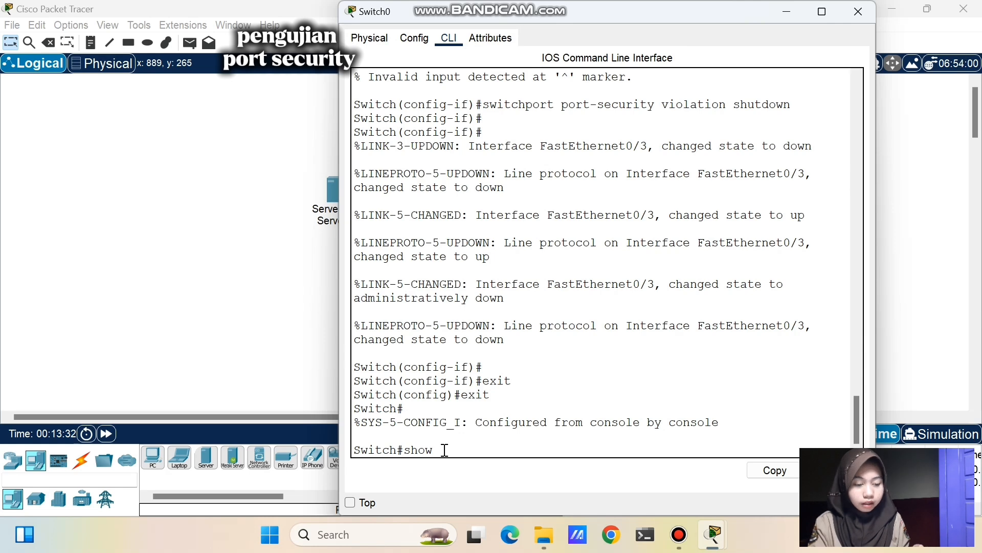
pyautogui.write('port')
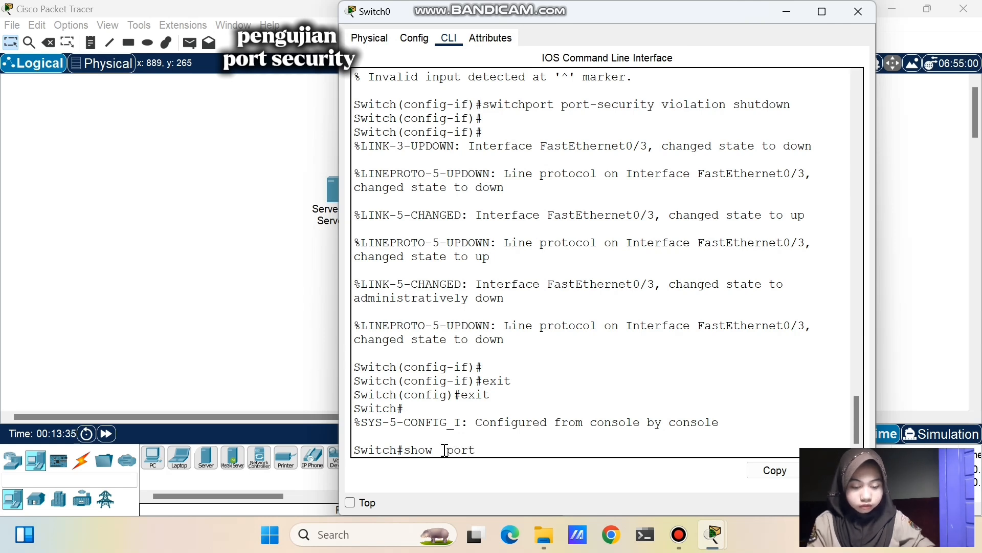
pyautogui.write('-secu')
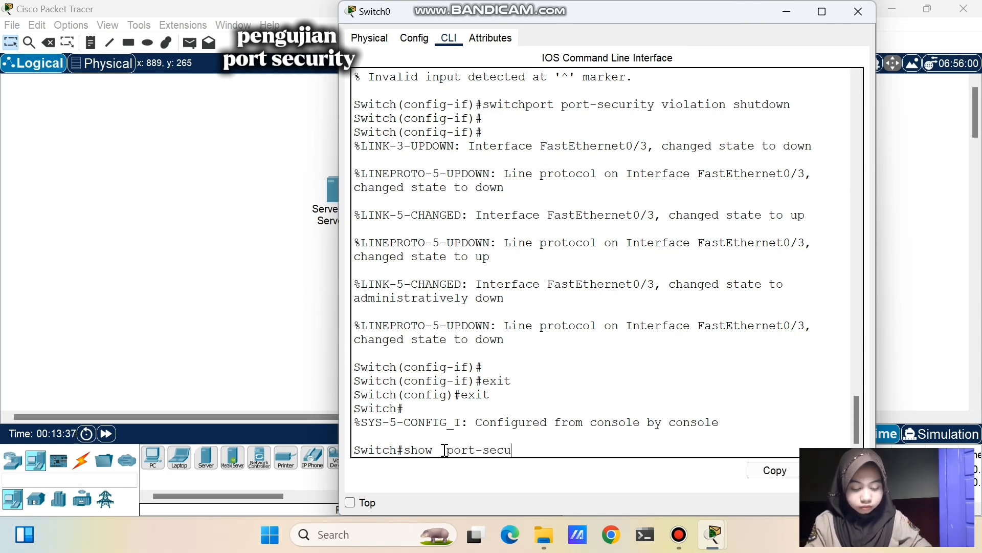
pyautogui.write('rity in')
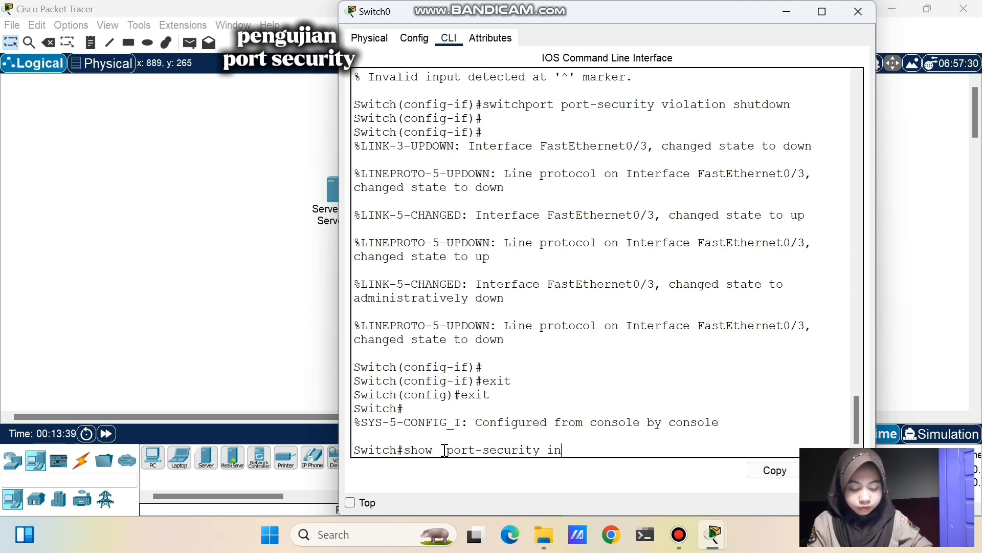
pyautogui.write('terface fa0.')
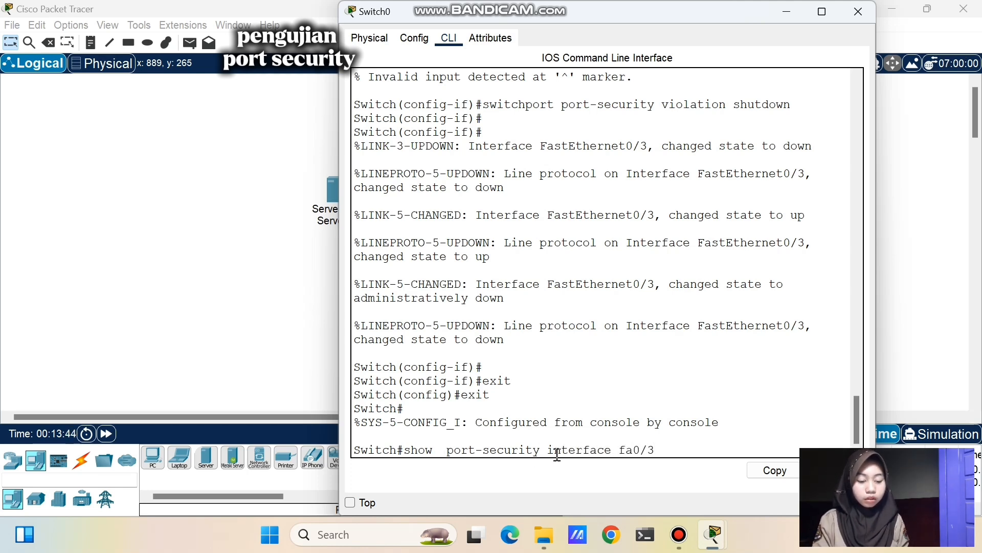
pyautogui.press('Left')
pyautogui.press('Left')
pyautogui.press('Left')
pyautogui.press('Left')
pyautogui.press('Left')
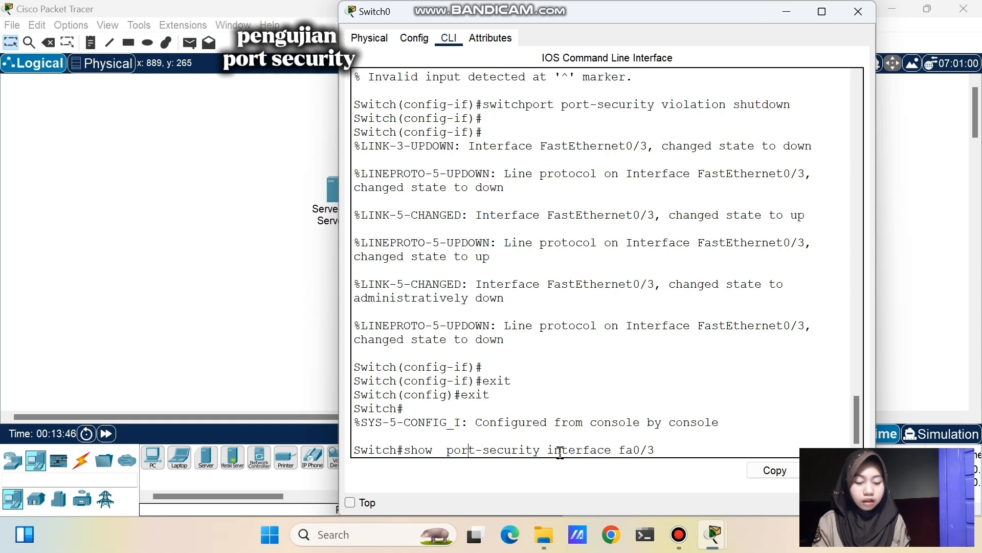
pyautogui.press('BackSpace')
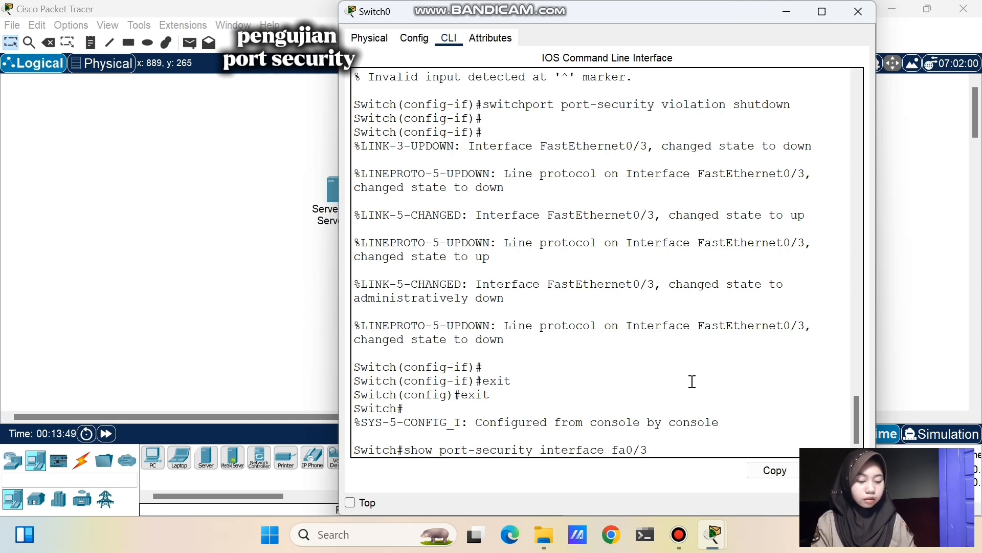
pyautogui.press('Return')
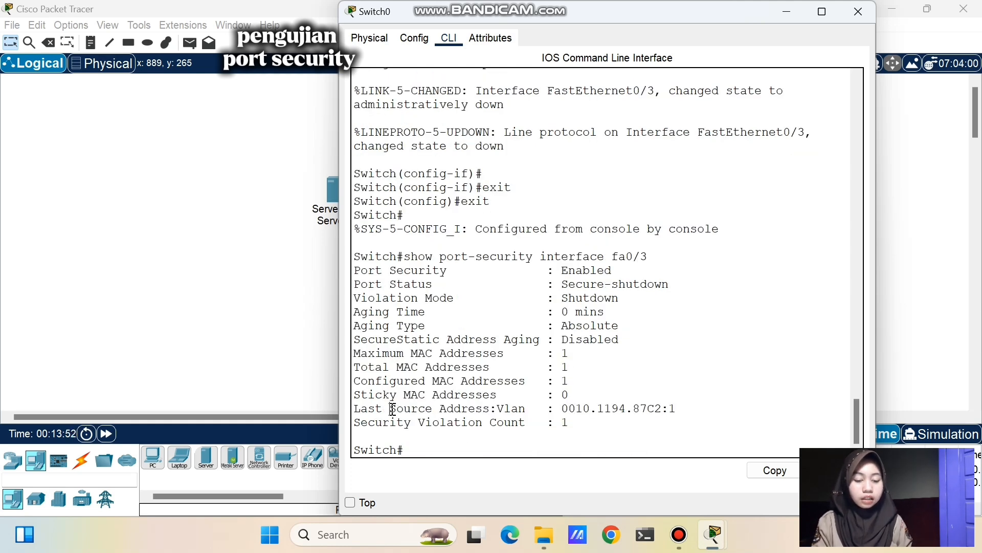
# Highlight the last source address in the fa0/3 port security output
pyautogui.moveTo(392, 409); pyautogui.dragTo(663, 408)
pyautogui.click(662, 408)
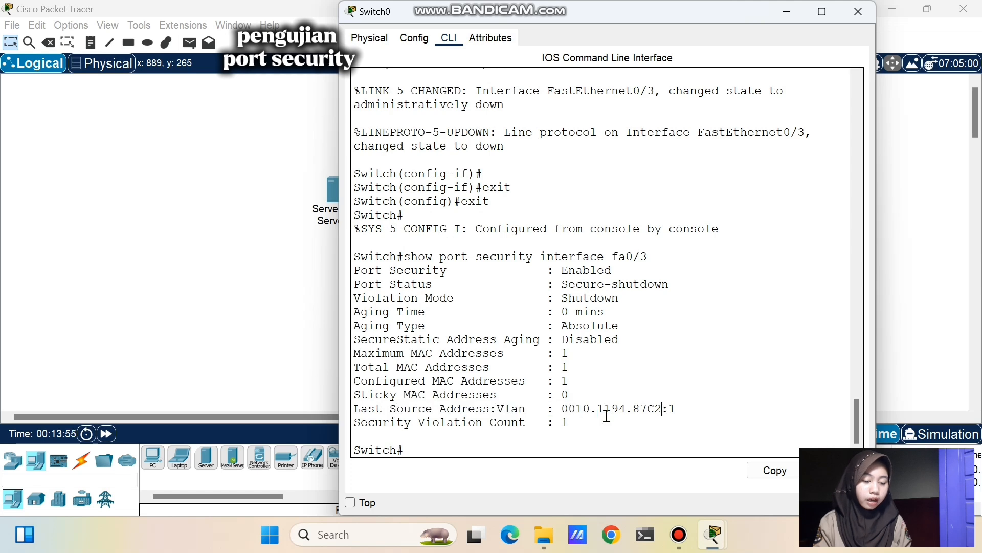
pyautogui.doubleClick(599, 408)
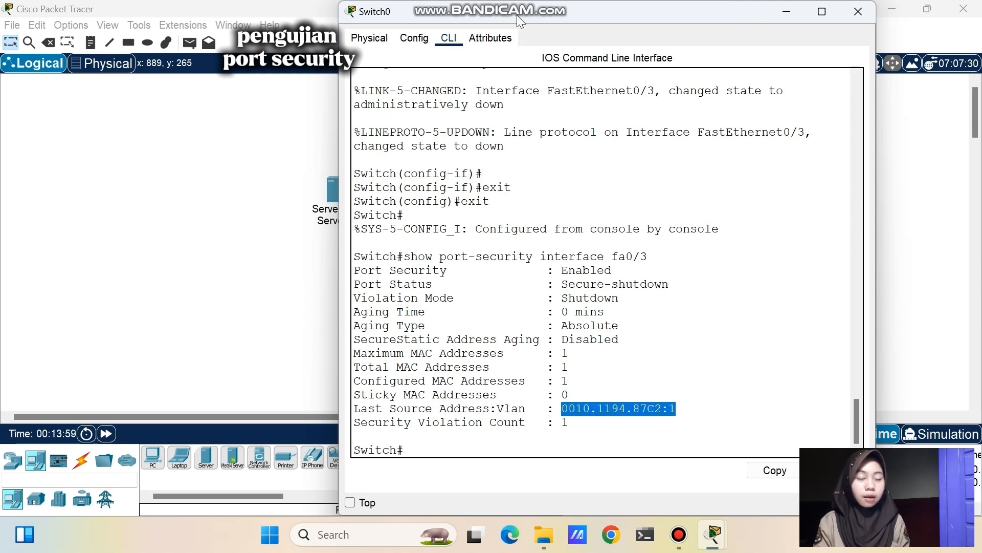
# Move the switch window off the hacker PC and highlight the MAC address in that PC's FastEthernet0 settings
pyautogui.moveTo(535, 15); pyautogui.dragTo(240, 25)
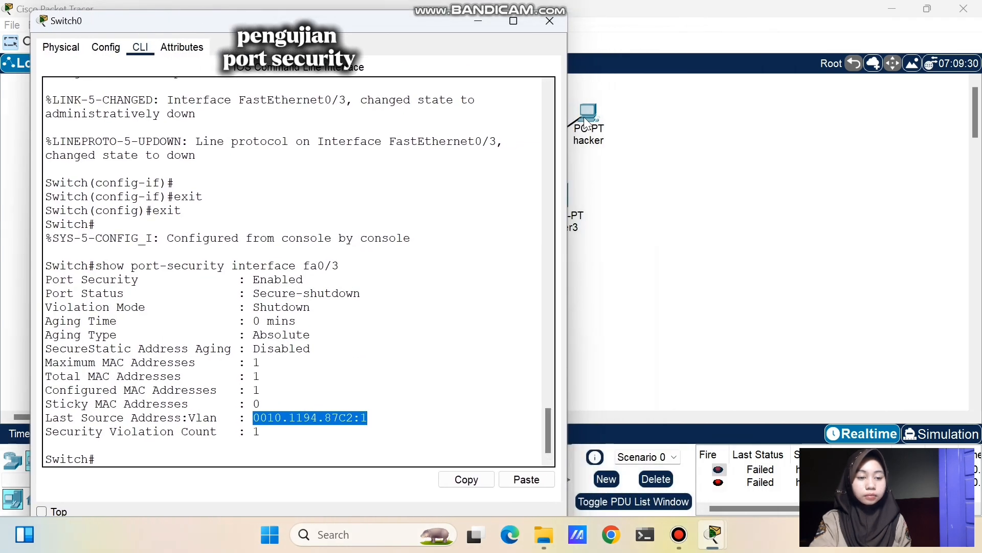
pyautogui.click(588, 110)
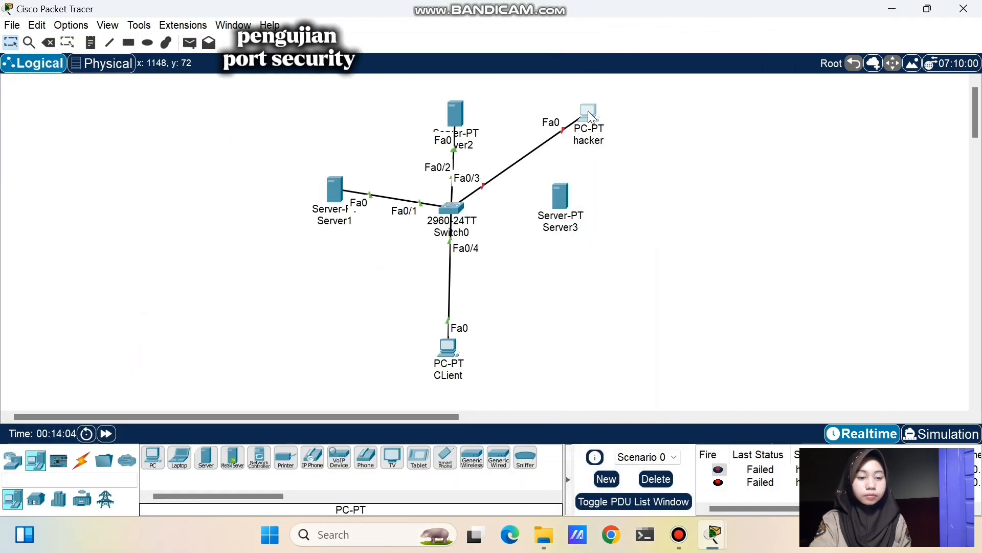
pyautogui.click(588, 110)
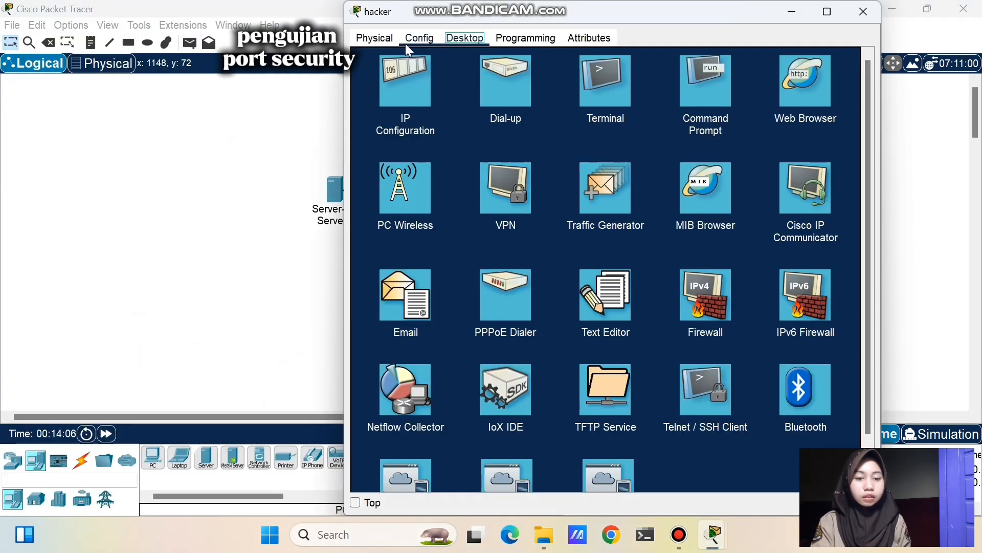
pyautogui.click(419, 38)
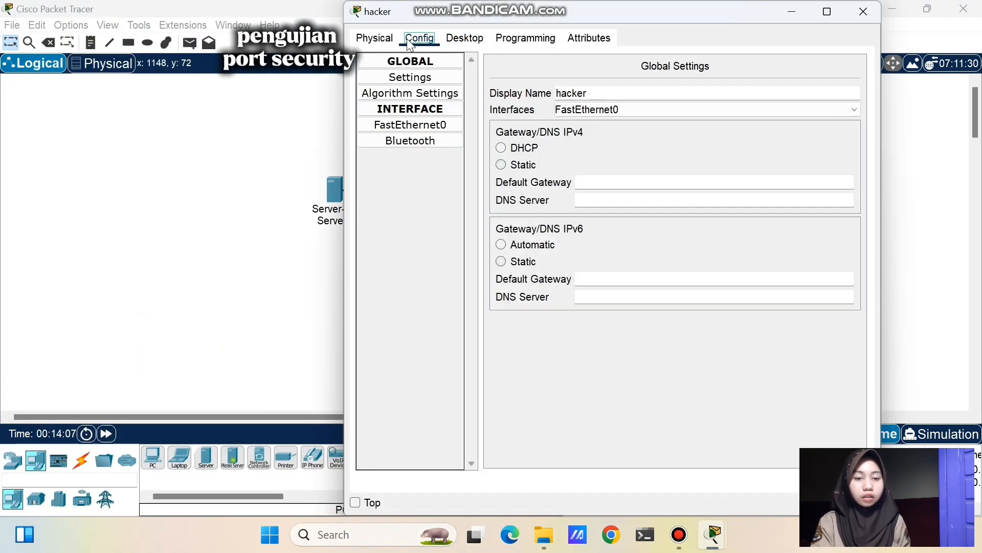
pyautogui.click(437, 128)
pyautogui.doubleClick(760, 128)
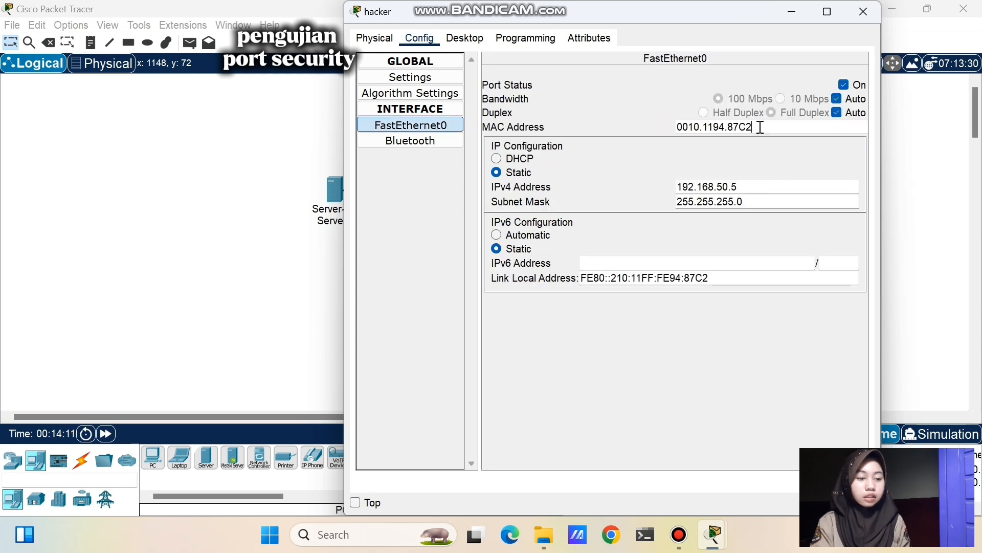
pyautogui.moveTo(760, 128)
pyautogui.mouseDown()
pyautogui.moveTo(679, 146)
pyautogui.moveTo(678, 124)
pyautogui.moveTo(772, 125)
pyautogui.mouseUp()
pyautogui.click(773, 125)
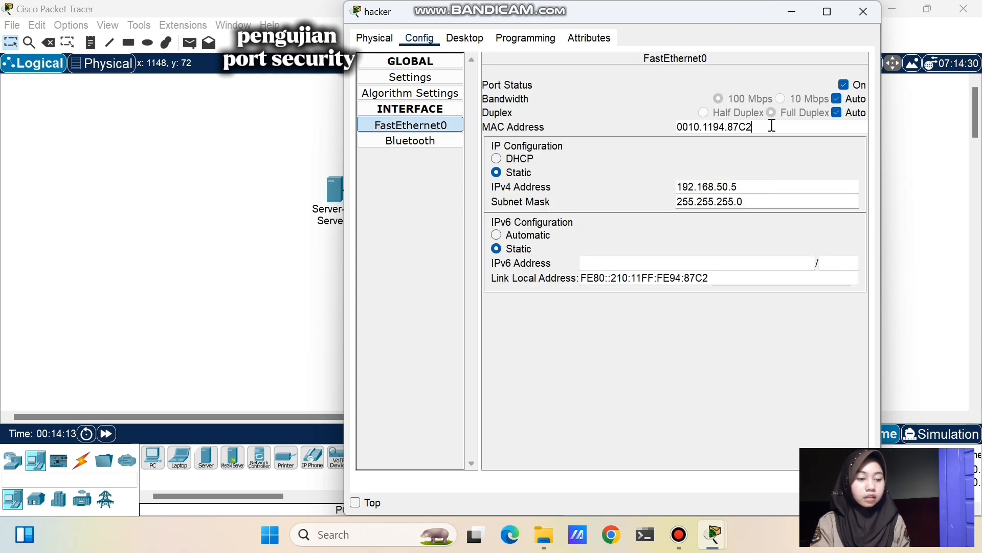
pyautogui.hotkey('ctrl', 'a')
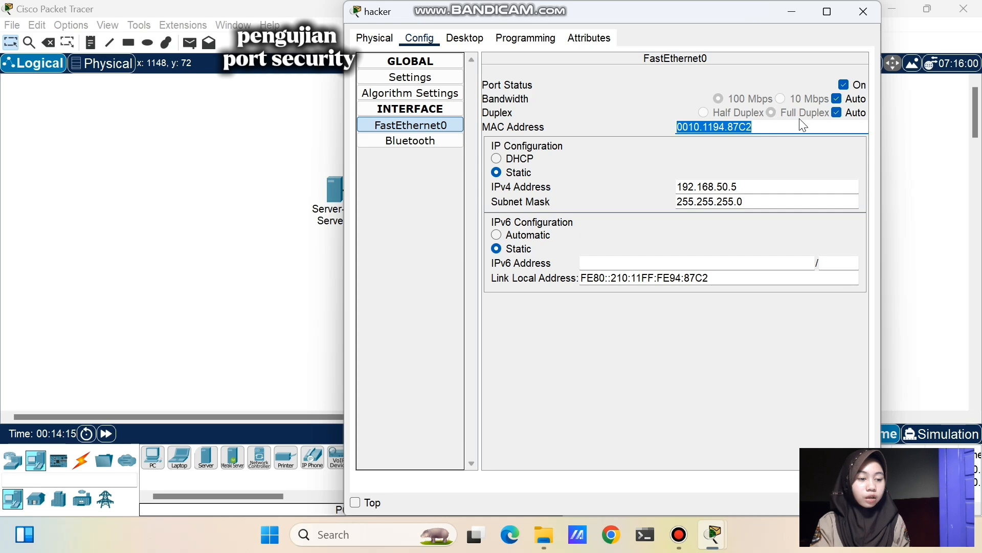
# Minimize the hacker PC's window and bring back Switch0's port security output to compare the MAC address
pyautogui.click(794, 12)
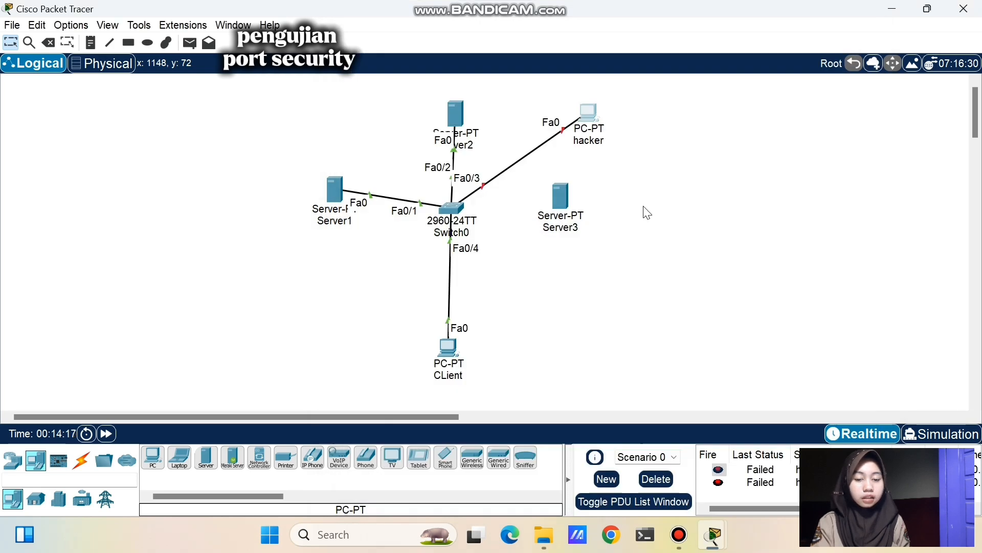
pyautogui.click(451, 207)
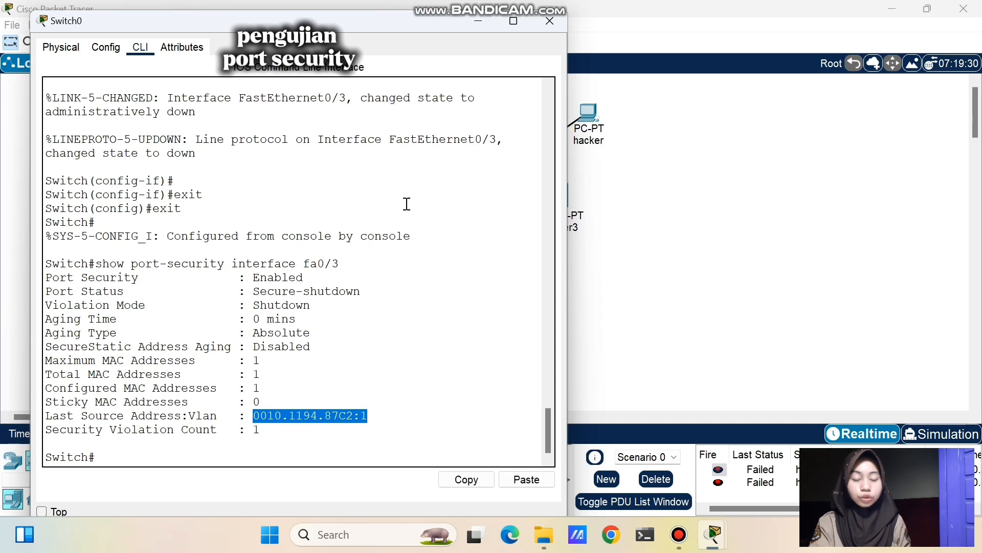
pyautogui.moveTo(317, 23); pyautogui.dragTo(373, 17)
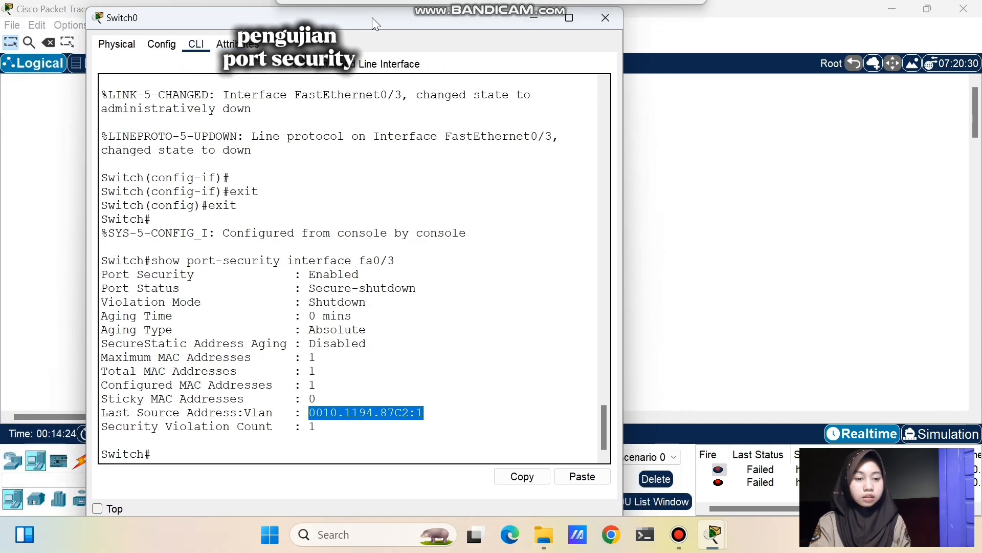
# Minimize the switch window and move the Fa0/3 cable's end from the hacker PC to Server3's FastEthernet0 port
pyautogui.click(483, 407)
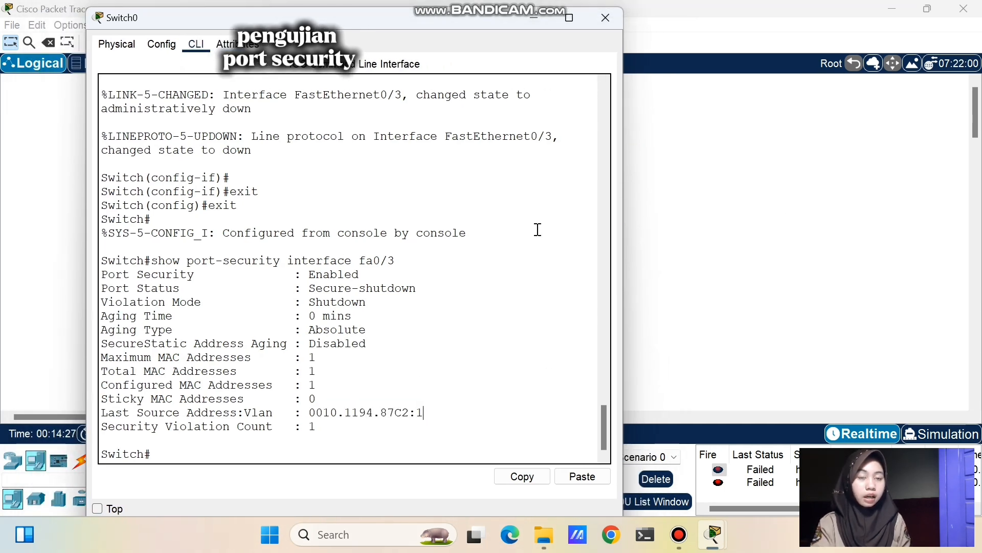
pyautogui.click(534, 18)
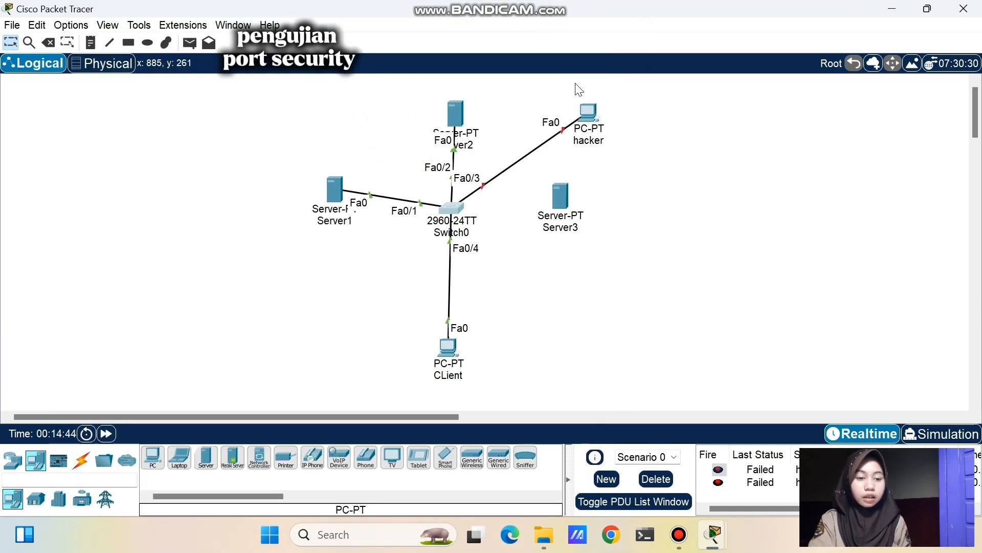
pyautogui.moveTo(564, 134); pyautogui.dragTo(557, 197)
pyautogui.click(558, 197)
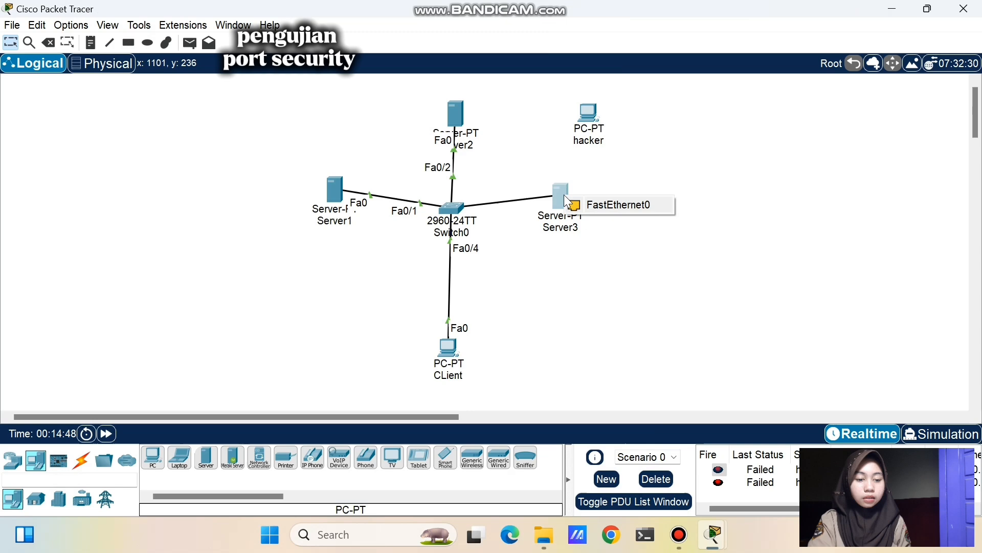
pyautogui.click(594, 203)
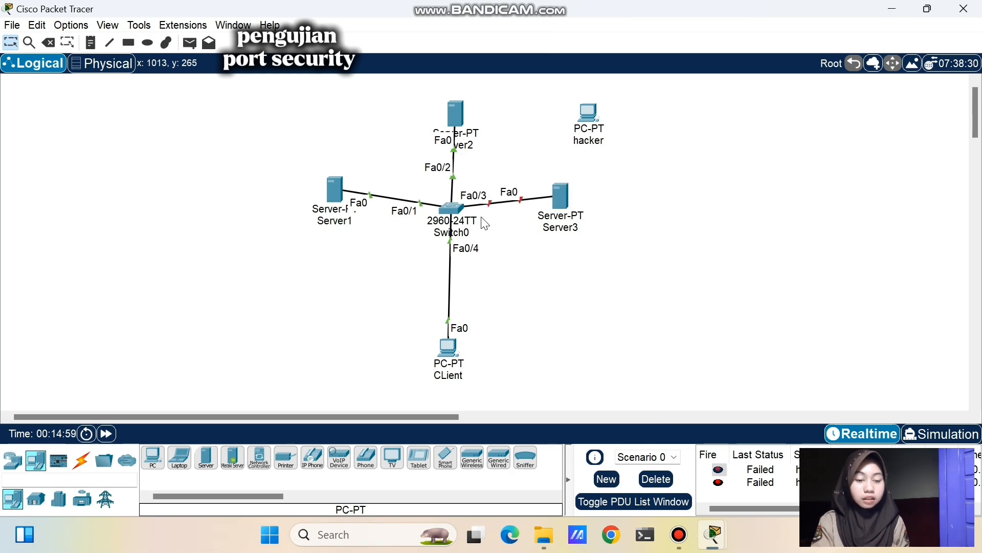
# Reopen Switch0's command line and shift its window aside
pyautogui.click(454, 210)
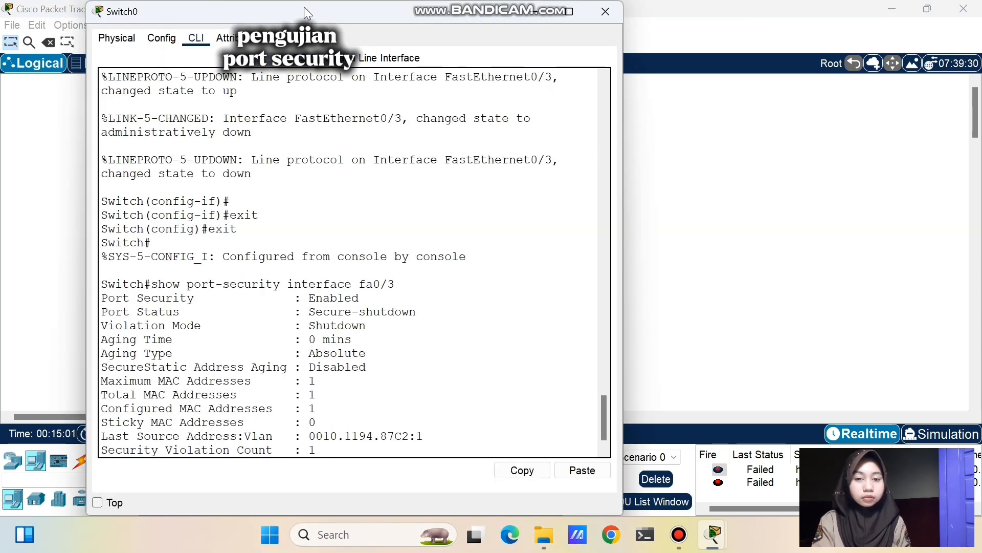
pyautogui.moveTo(304, 7); pyautogui.dragTo(499, 11)
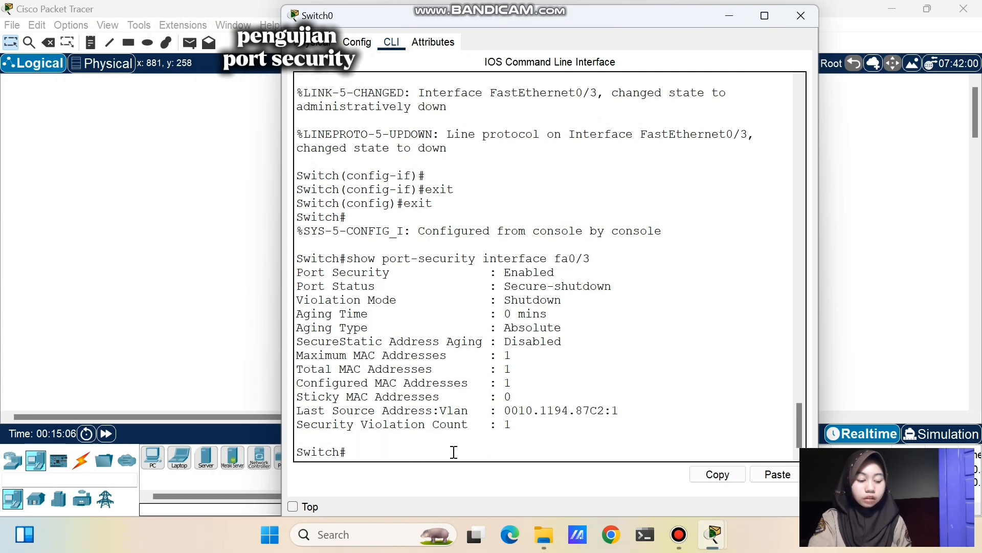
# Try to select interface fa0/3 directly from the privileged prompt
pyautogui.write('interface ')
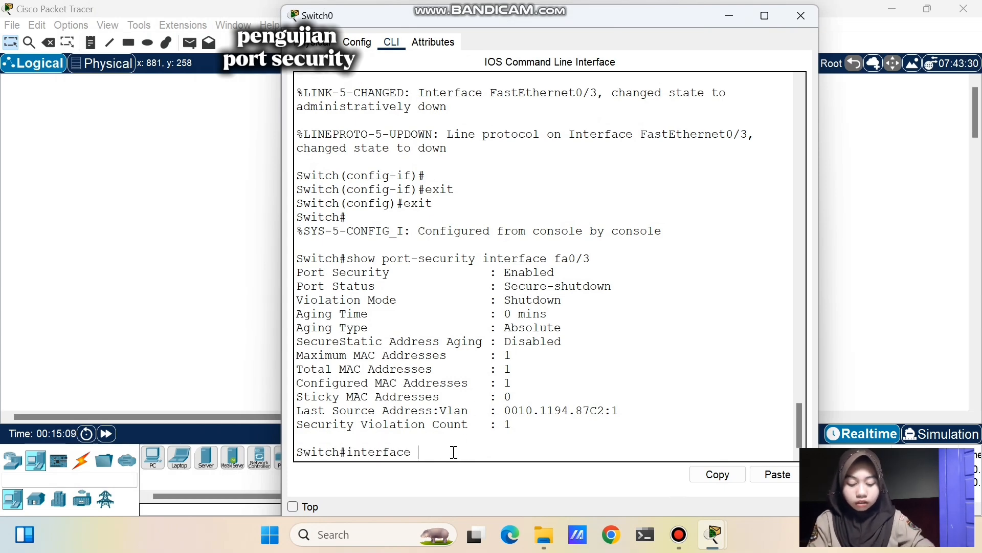
pyautogui.write('fa0/3')
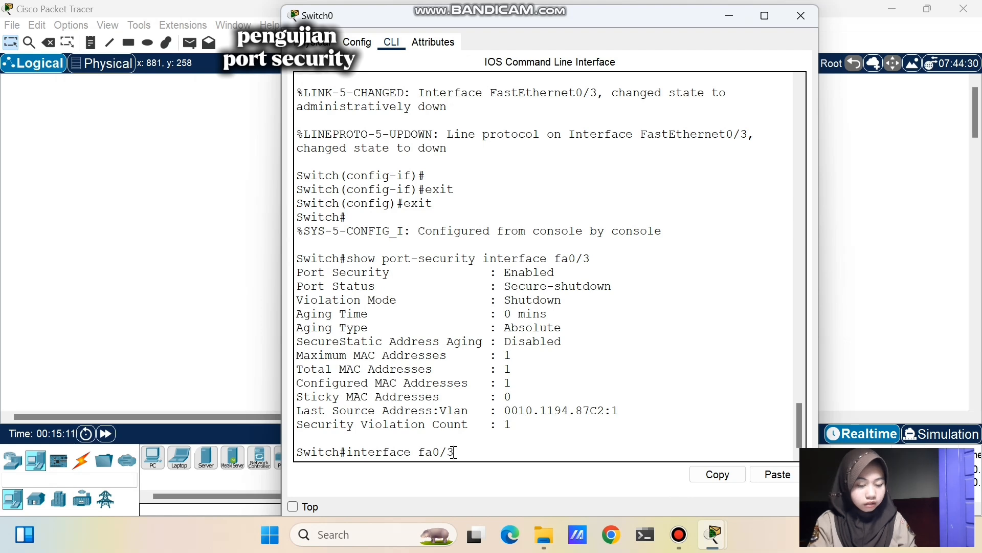
pyautogui.press('Return')
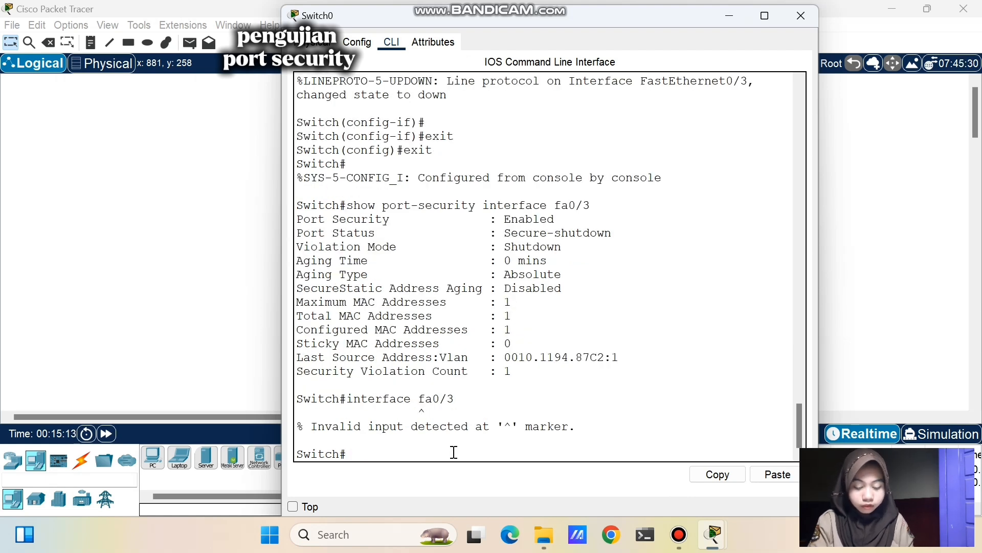
# Enter global configuration mode with conf t and select interface fa0/3
pyautogui.write('conf t')
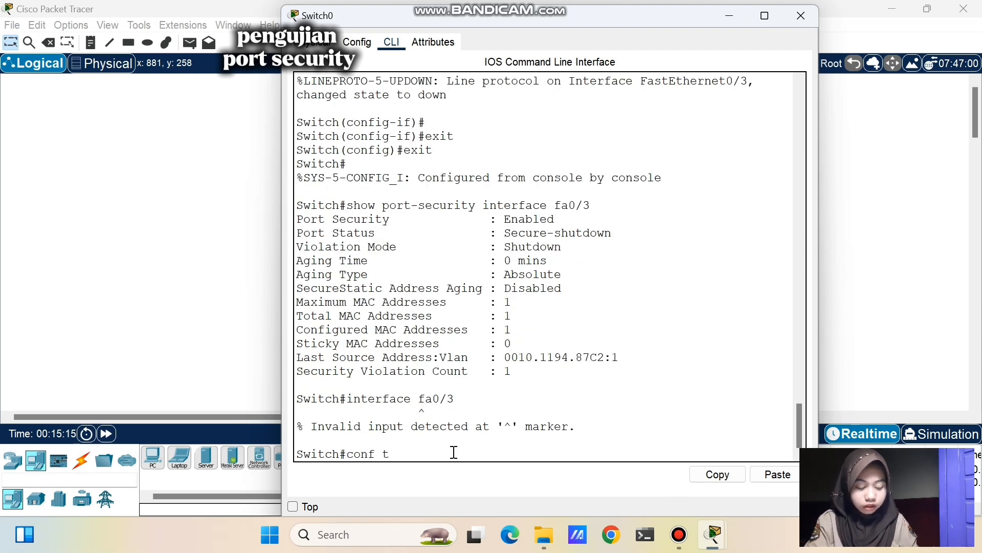
pyautogui.press('Return')
pyautogui.write('int')
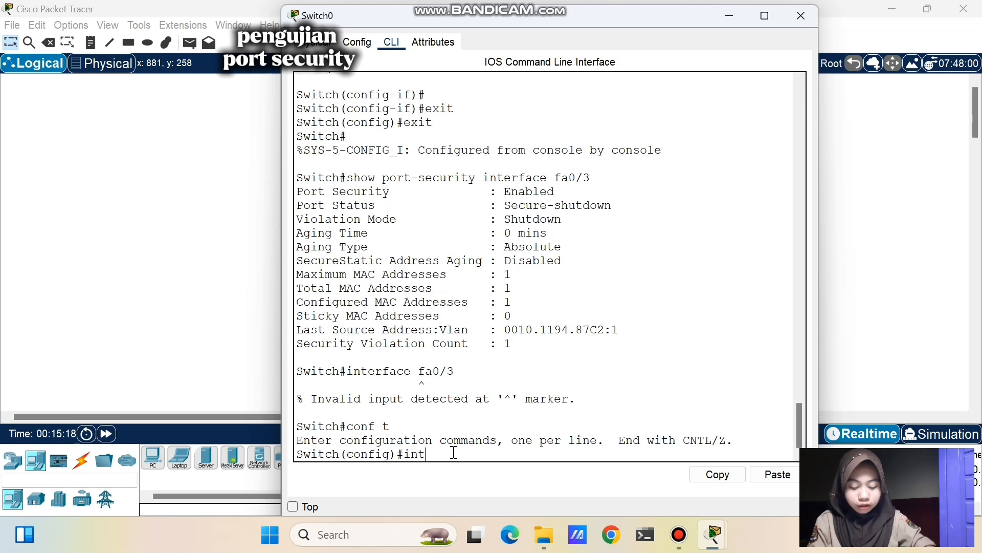
pyautogui.write('erface fa0')
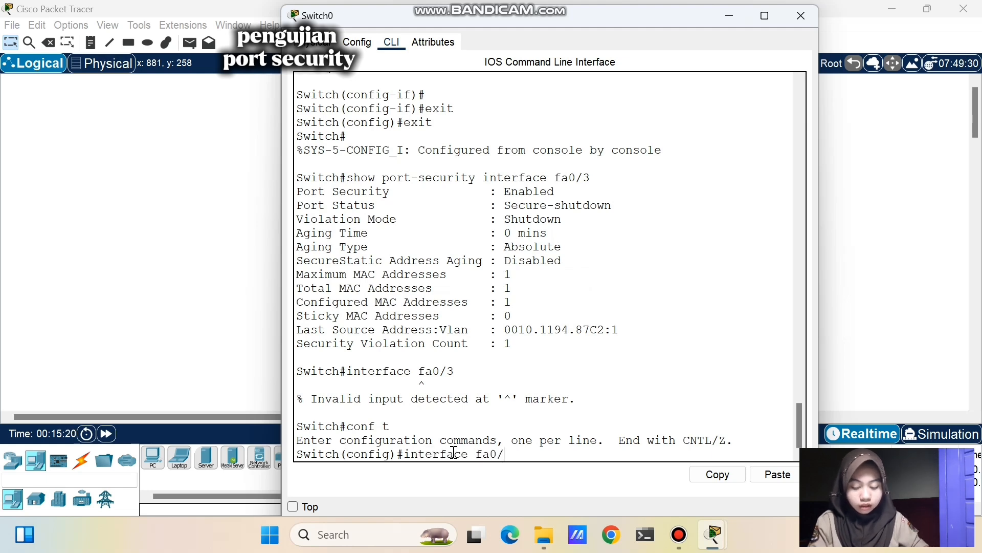
pyautogui.write('/3')
pyautogui.press('Return')
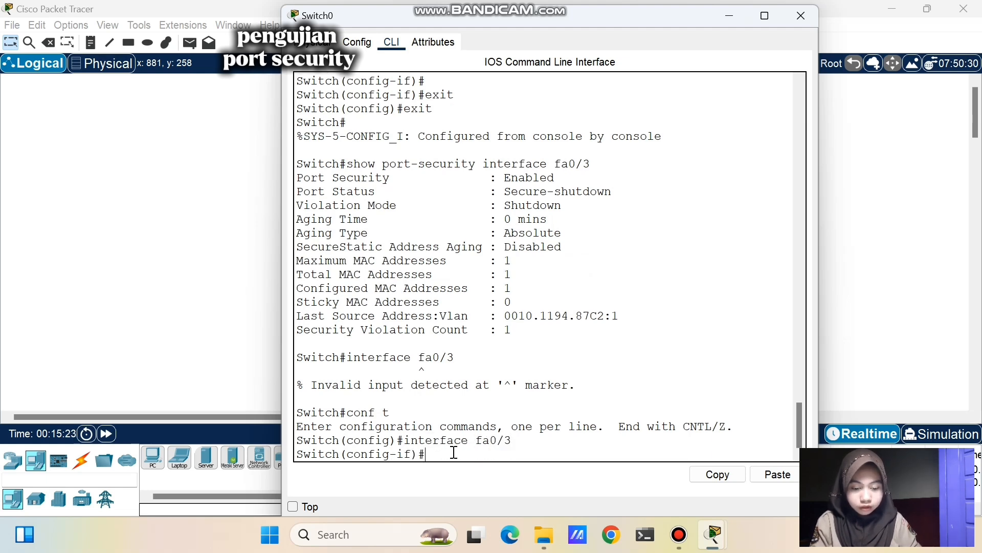
# Restart interface fa0/3 with shutdown and no shutdown, and minimize the switch window
pyautogui.write('shu')
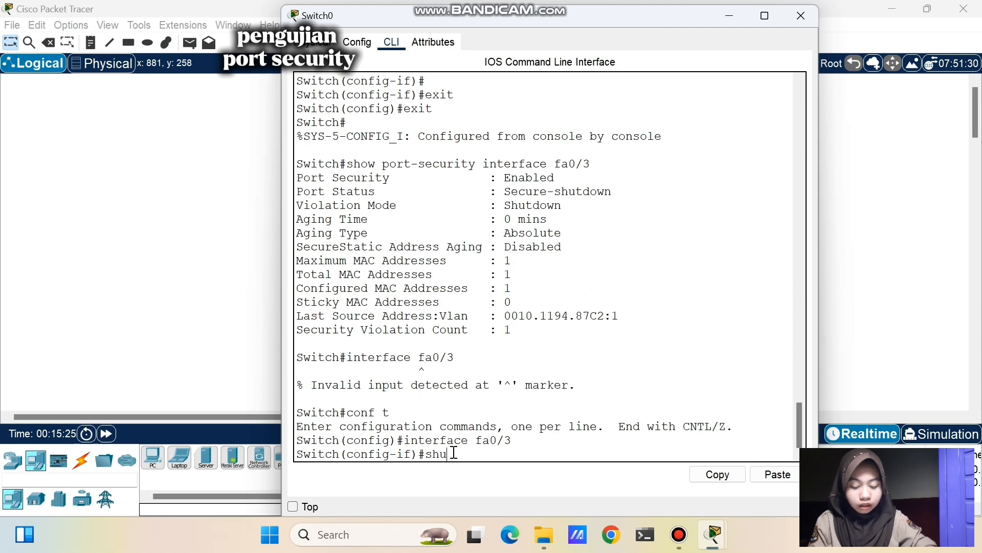
pyautogui.write('tdown')
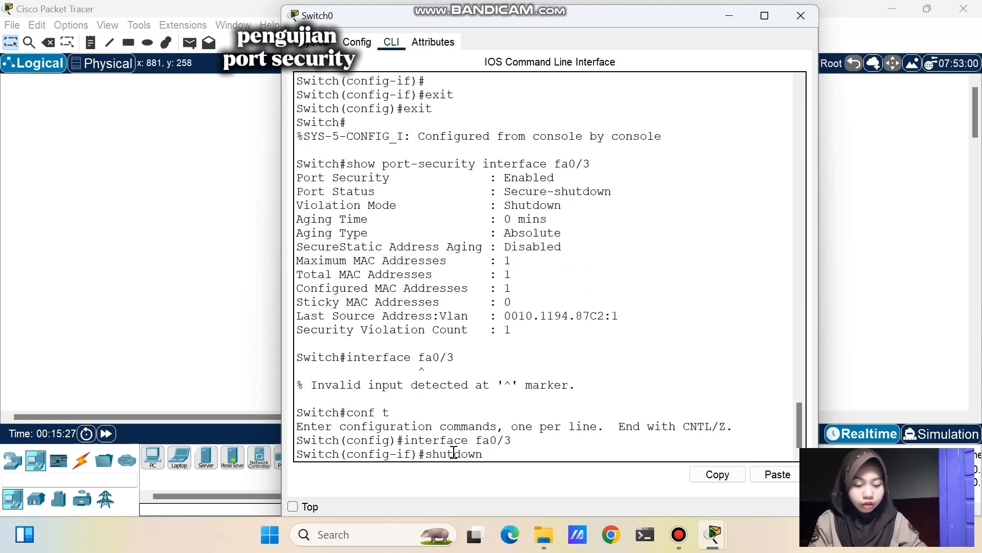
pyautogui.press('Return')
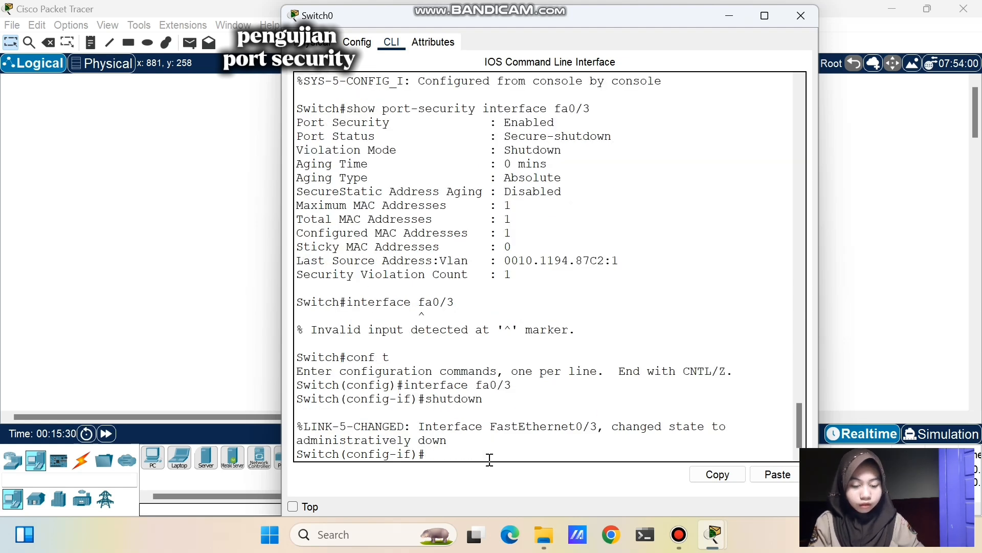
pyautogui.write('no ')
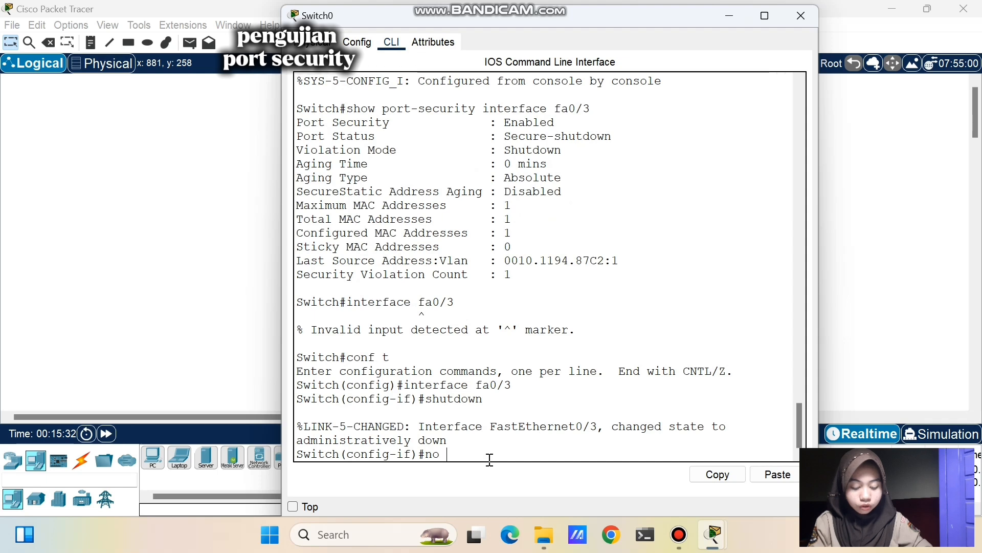
pyautogui.write('shutdown')
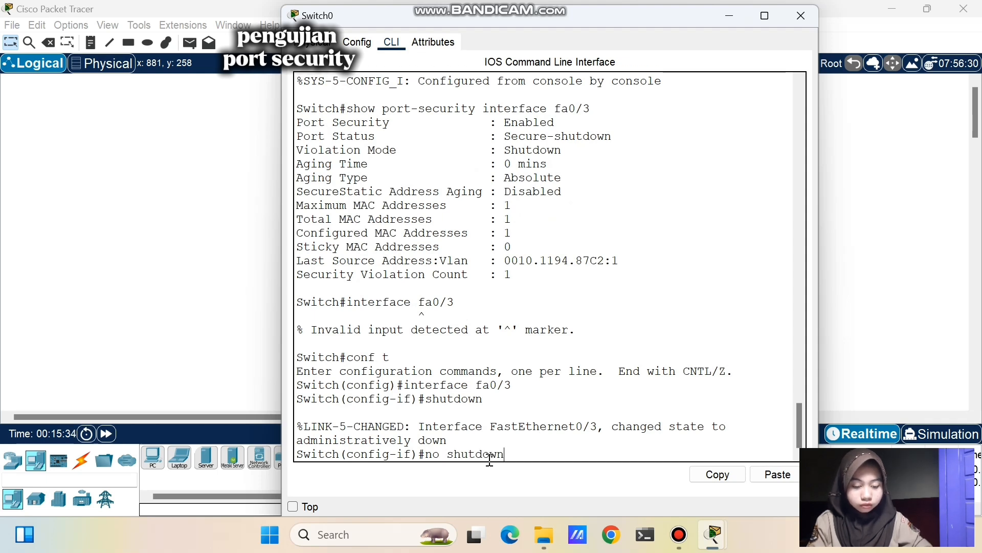
pyautogui.press('Return')
pyautogui.press('Return')
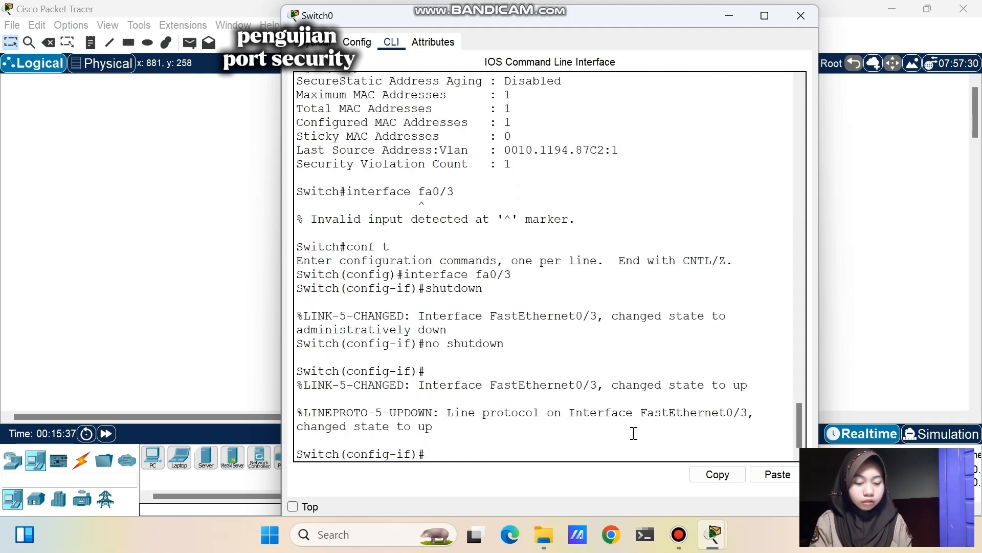
pyautogui.click(723, 23)
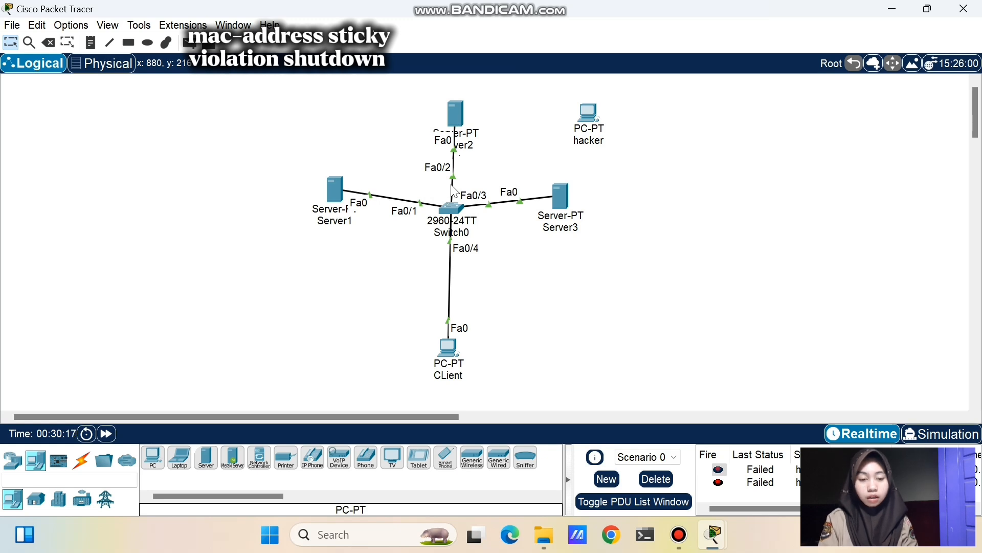
# Reopen Switch0's command line, exit the fa0/3 configuration and select interface fa0/2
pyautogui.click(453, 210)
pyautogui.press('Return')
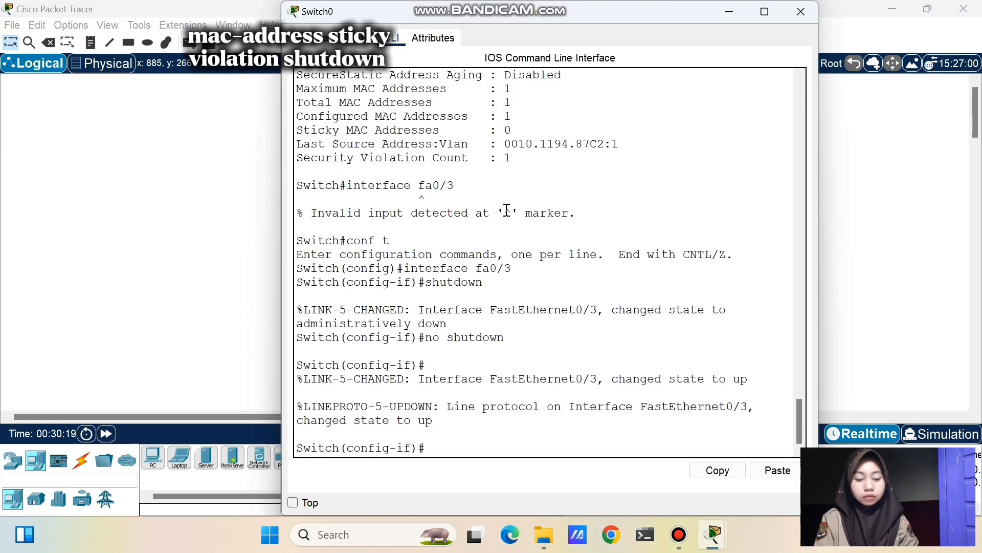
pyautogui.press('Return')
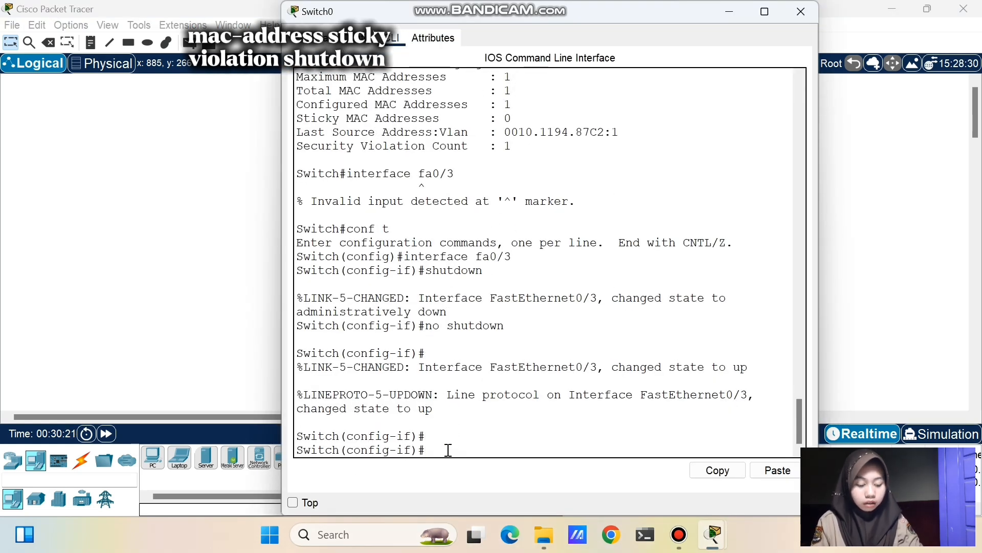
pyautogui.write('exit')
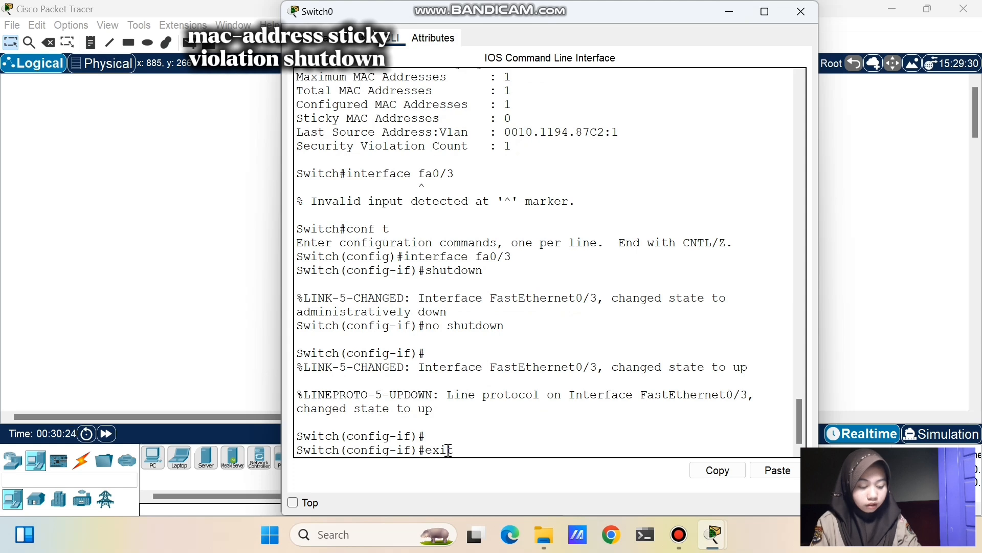
pyautogui.press('Return')
pyautogui.write('interface ')
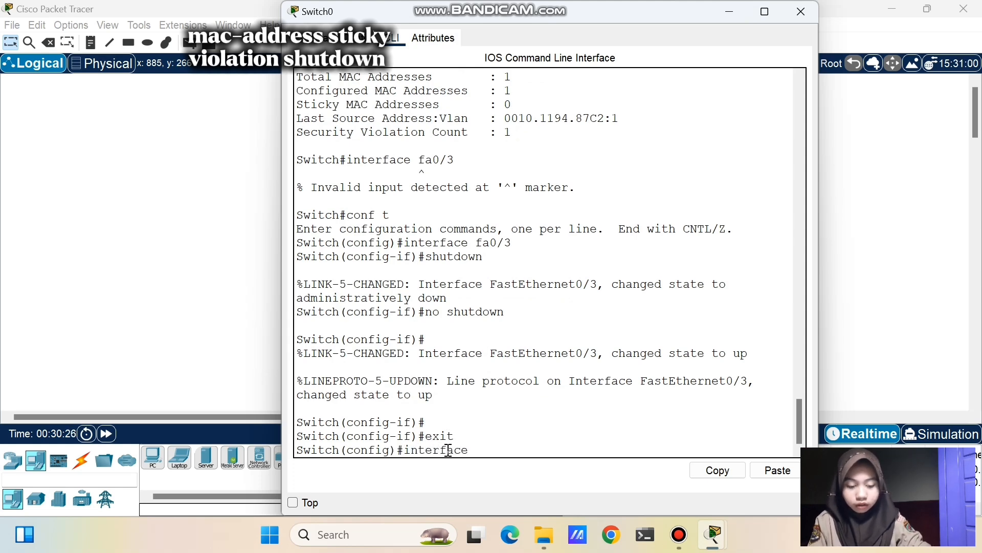
pyautogui.write('fa0/')
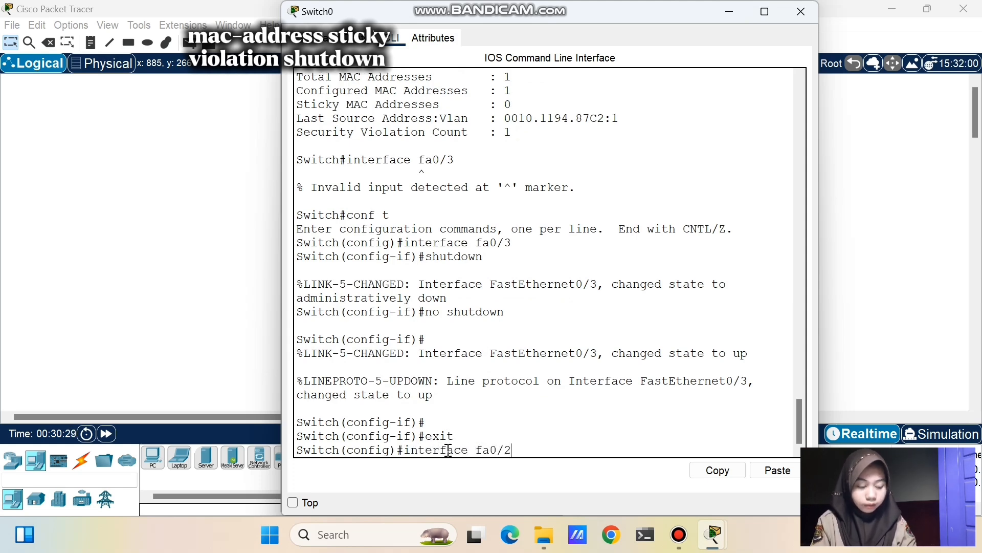
pyautogui.write('2')
pyautogui.press('Return')
# Enable port security on interface fa0/2 with switchport port-security
pyautogui.write('swi')
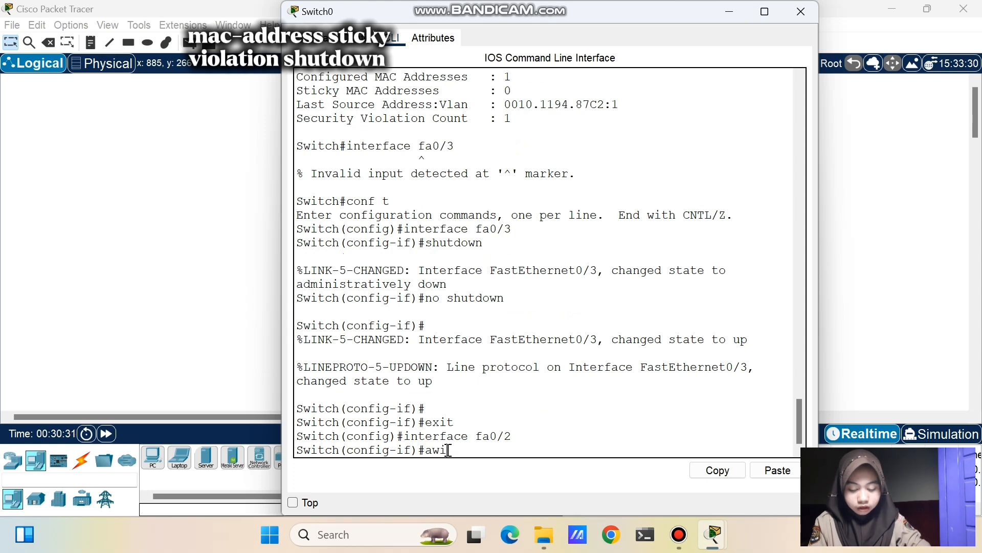
pyautogui.write('tchport')
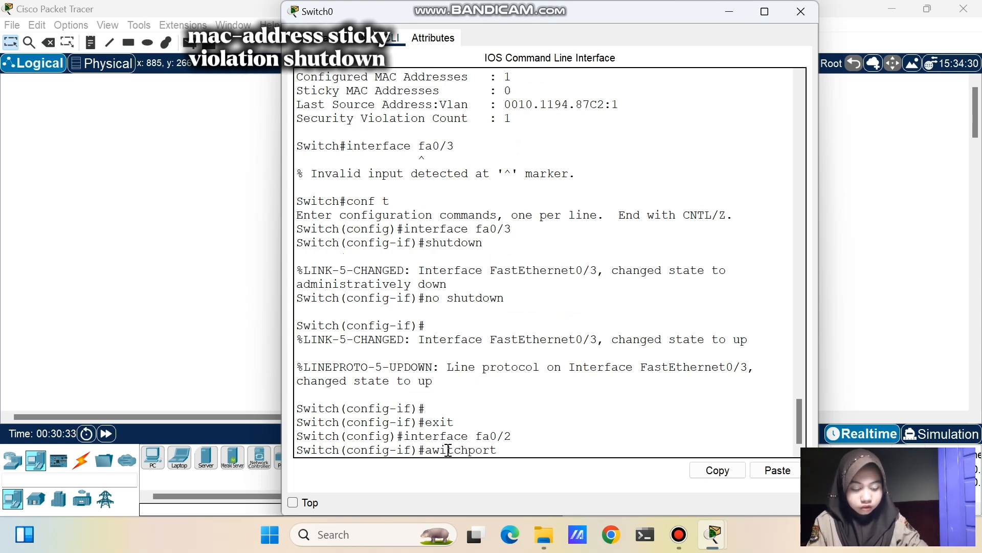
pyautogui.write(' port')
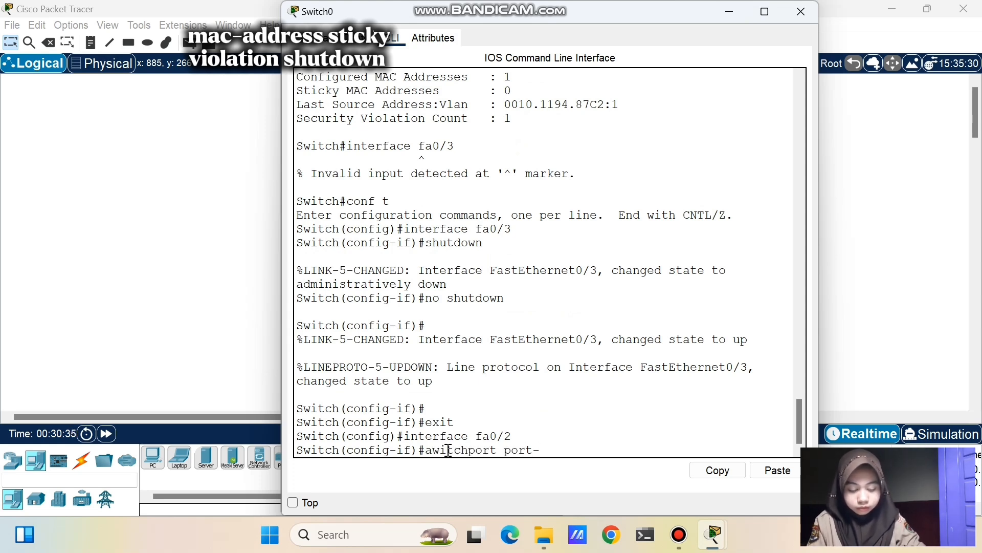
pyautogui.write('-security')
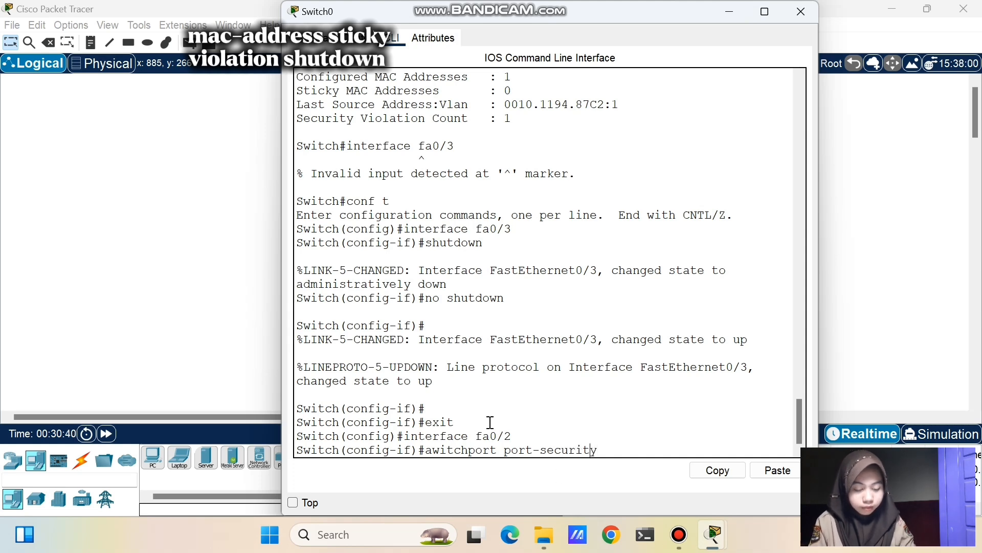
pyautogui.press('BackSpace')
pyautogui.write('s')
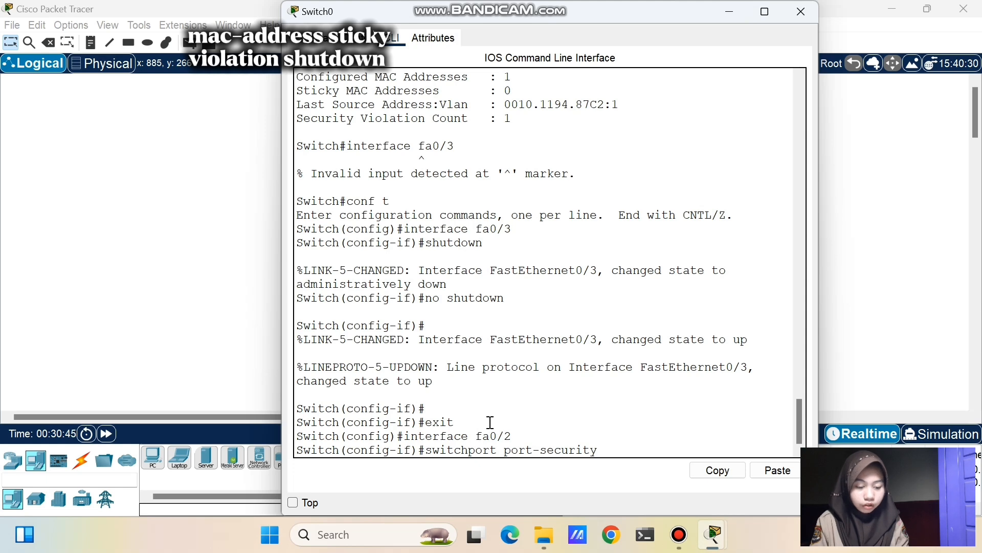
pyautogui.press('Return')
# Set fa0/2 to sticky MAC address learning with switchport port-security mac-address sticky
pyautogui.write('switc')
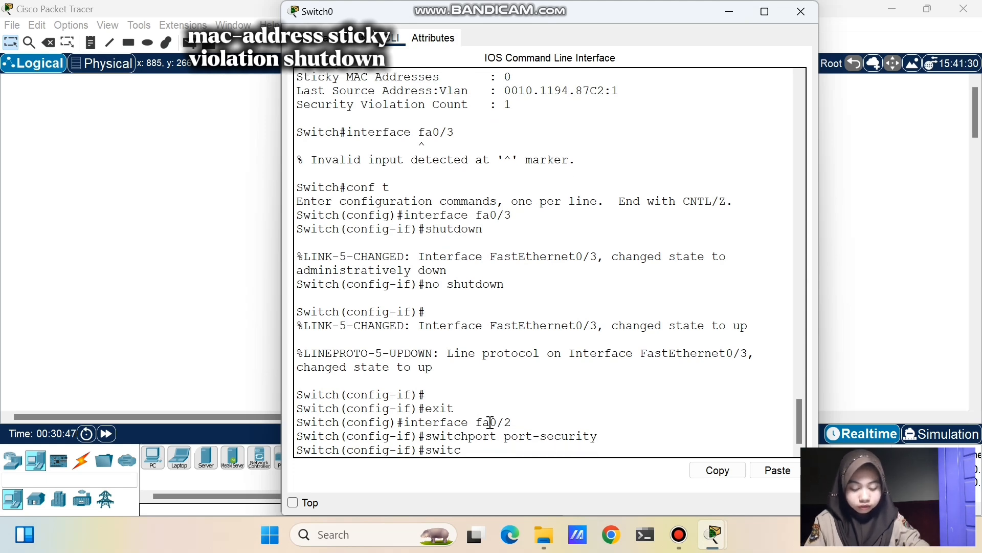
pyautogui.write('hport port-security')
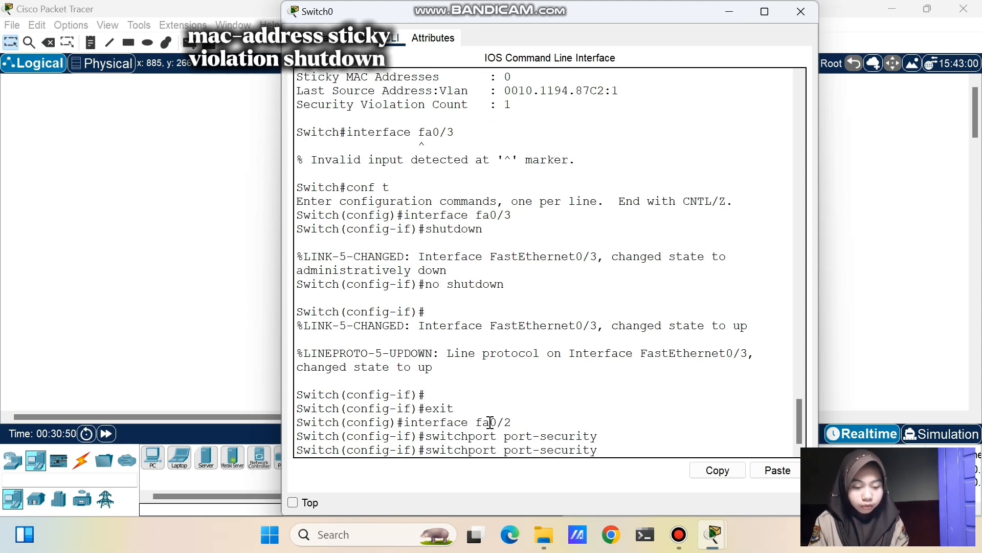
pyautogui.write('-a')
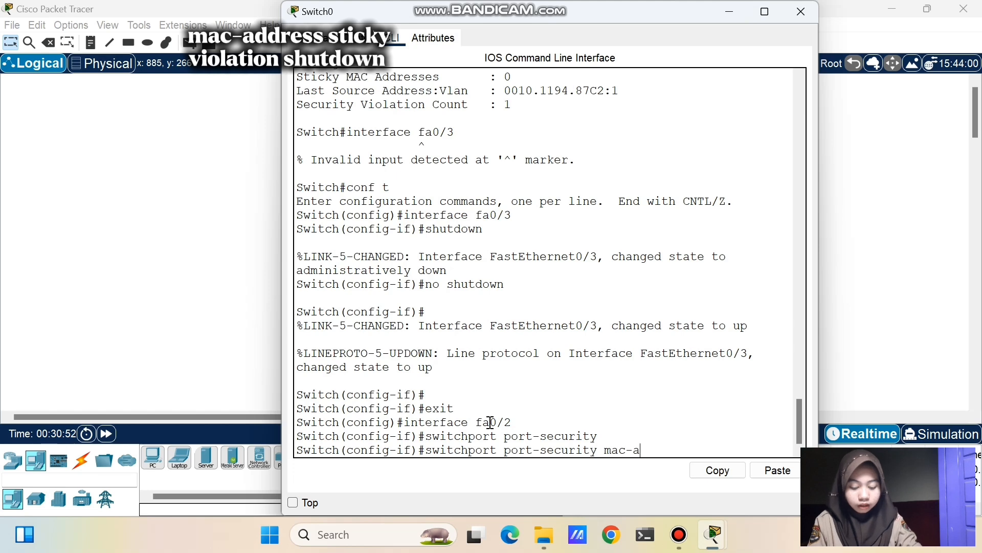
pyautogui.write('ddress sticky')
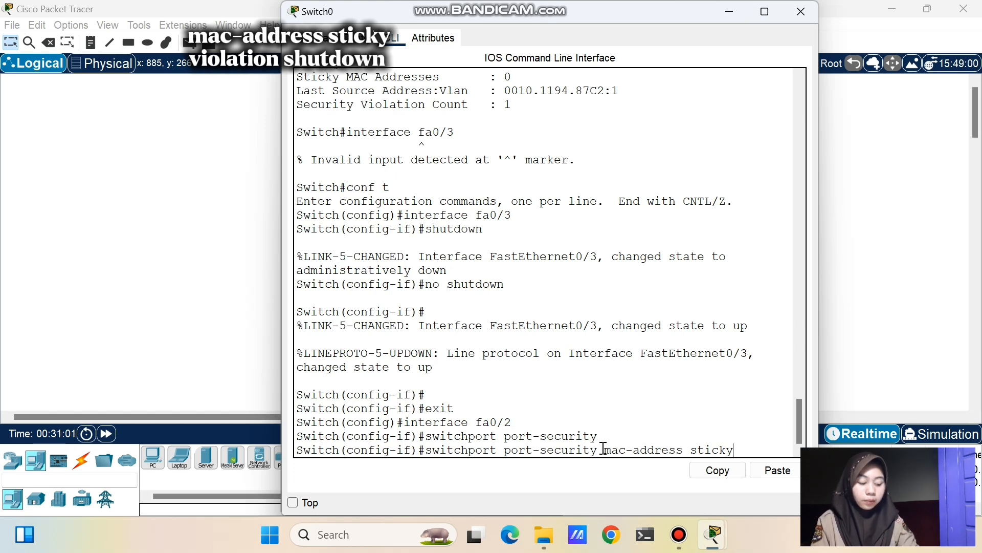
pyautogui.press('Return')
# Limit fa0/2 to one secure MAC address with switchport port-security maximum 1
pyautogui.write('switc')
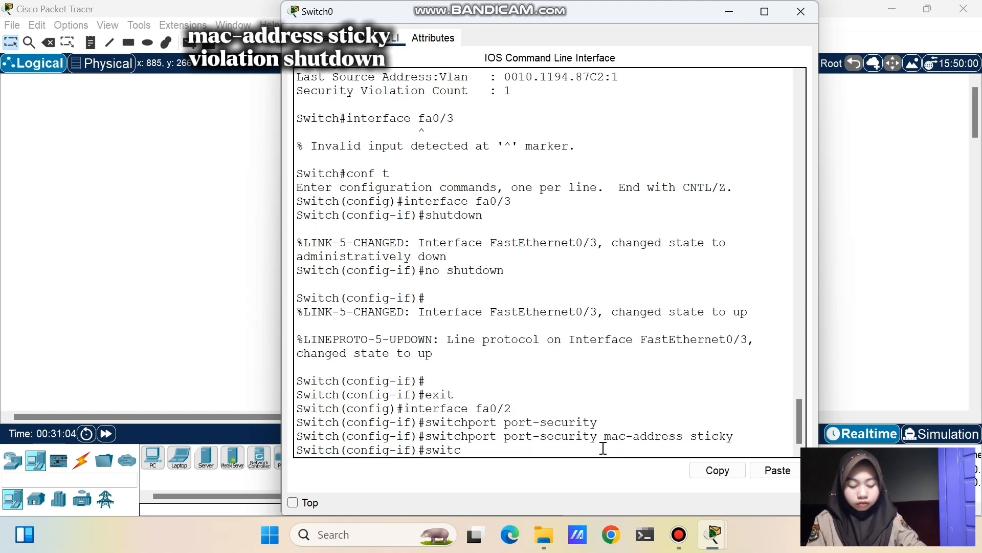
pyautogui.write('hport')
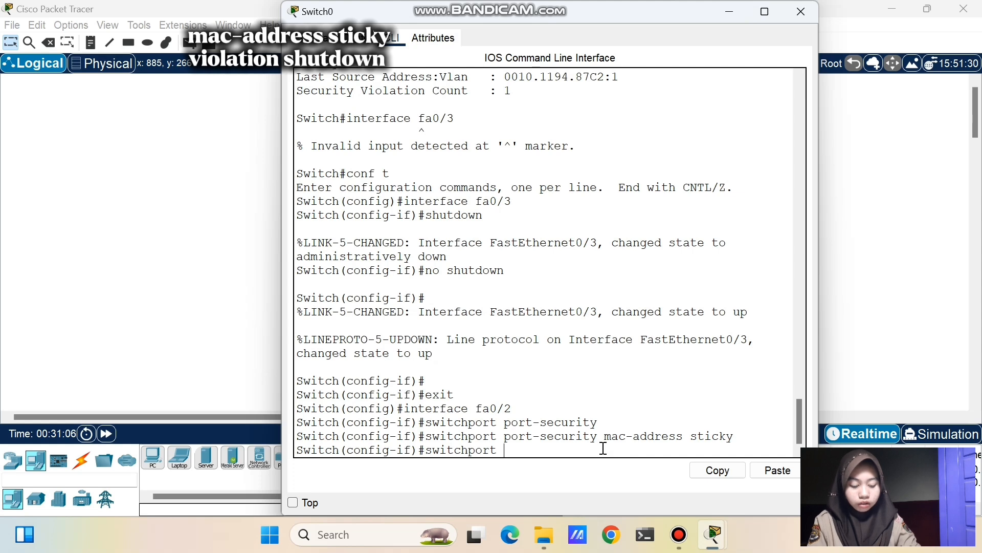
pyautogui.write(' port')
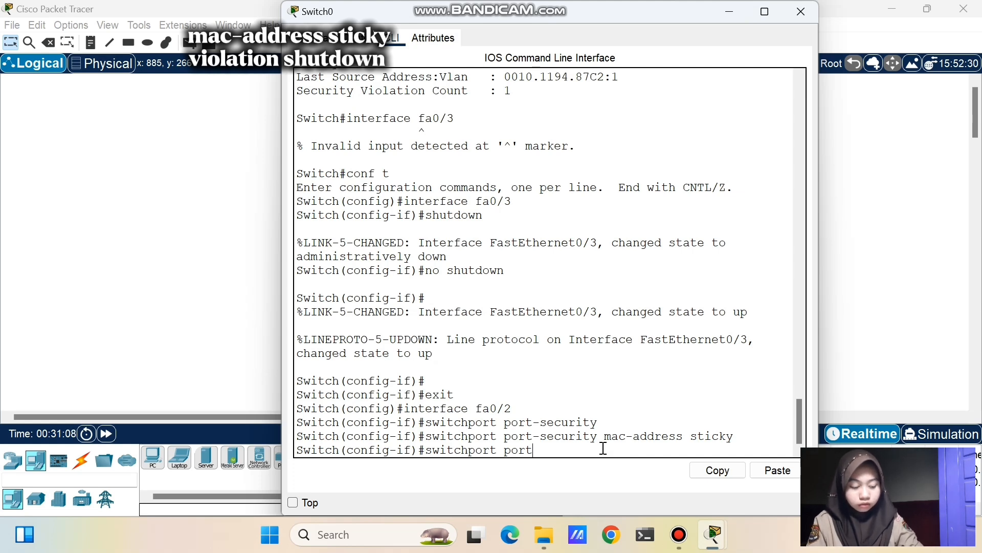
pyautogui.write('-secu')
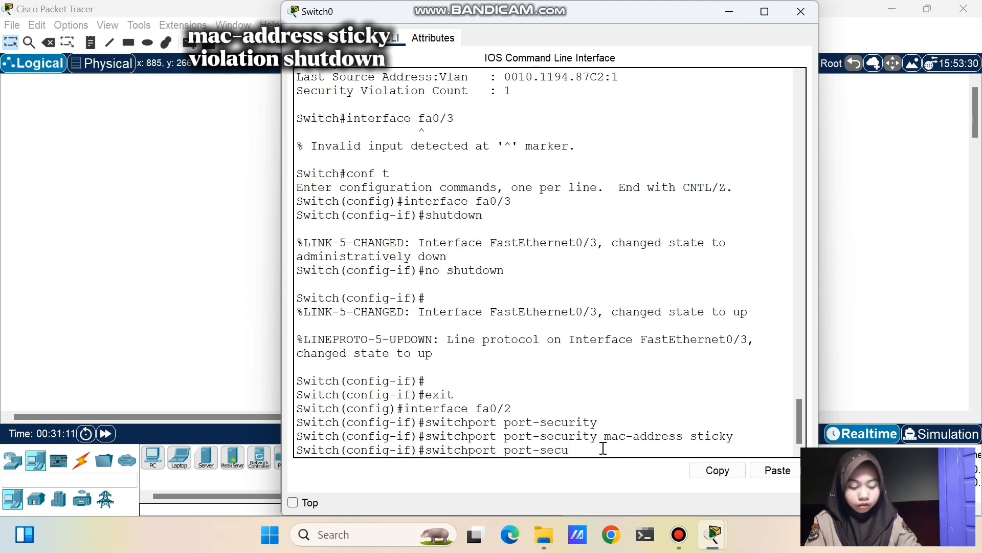
pyautogui.write('rity')
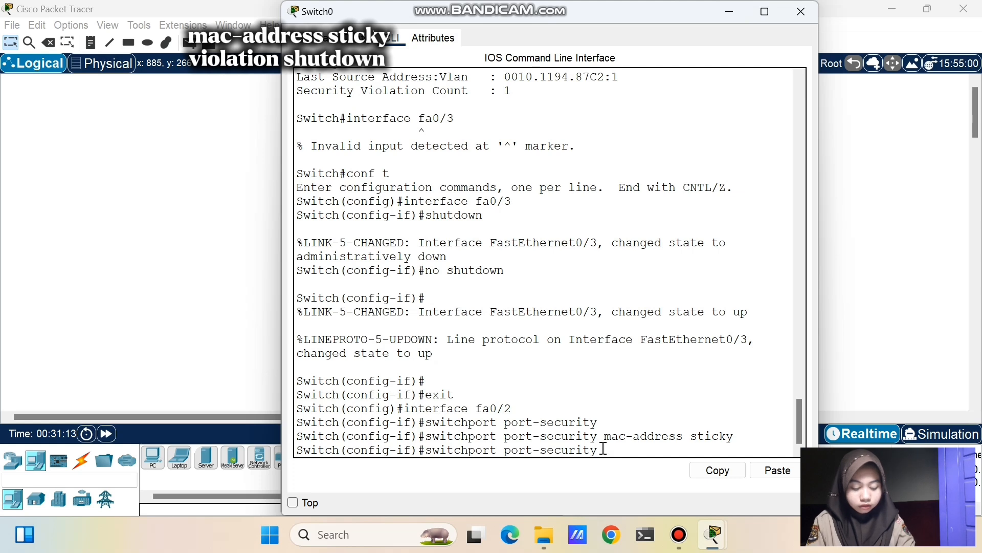
pyautogui.write(' maximum 1')
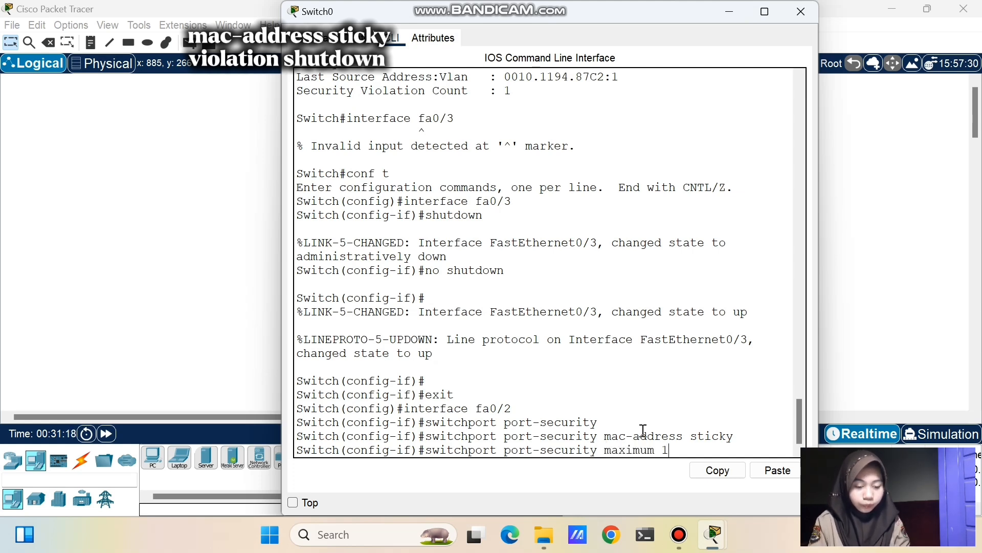
pyautogui.press('Return')
# Write the command switchport port-security violation shutdown at the fa0/2 configuration prompt without running it
pyautogui.write('switchpo')
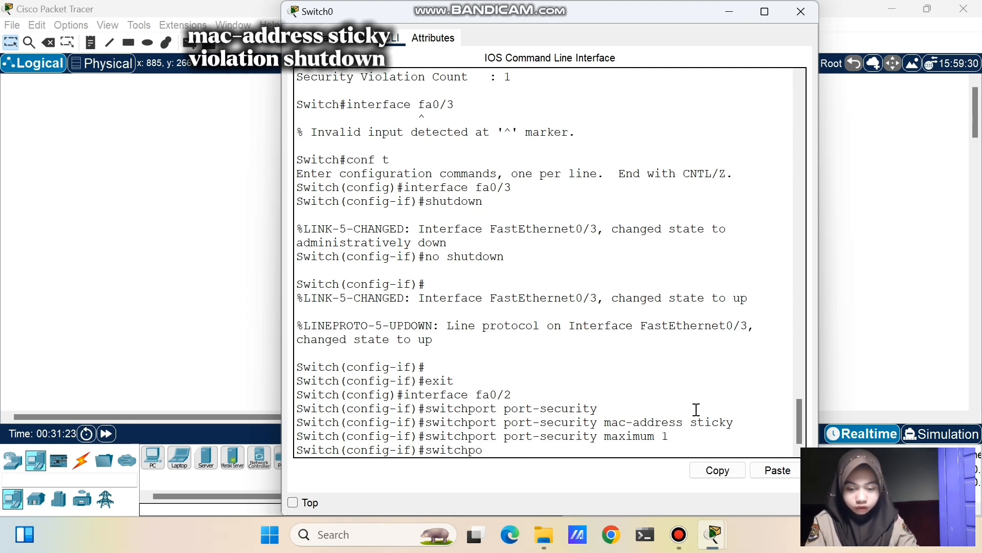
pyautogui.write('rt port-')
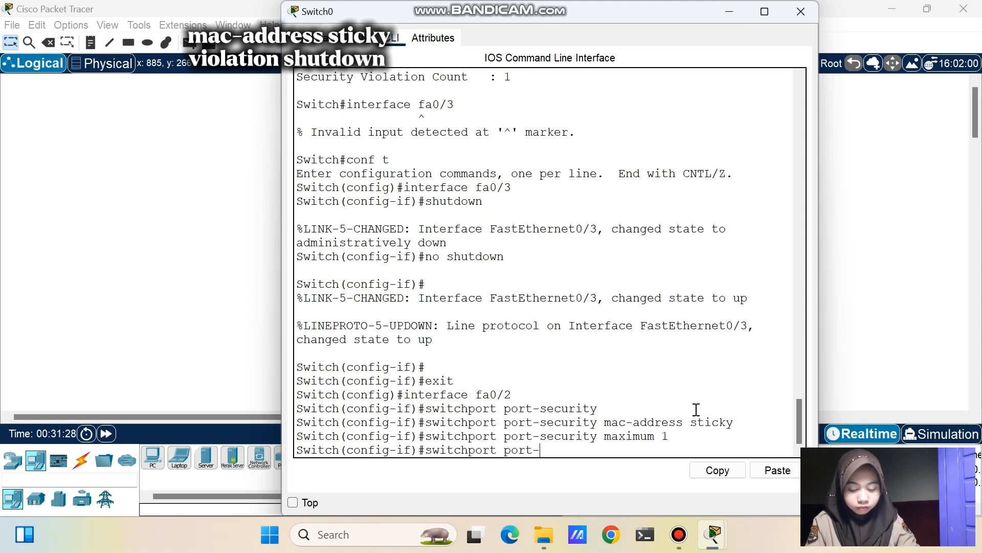
pyautogui.write('securit')
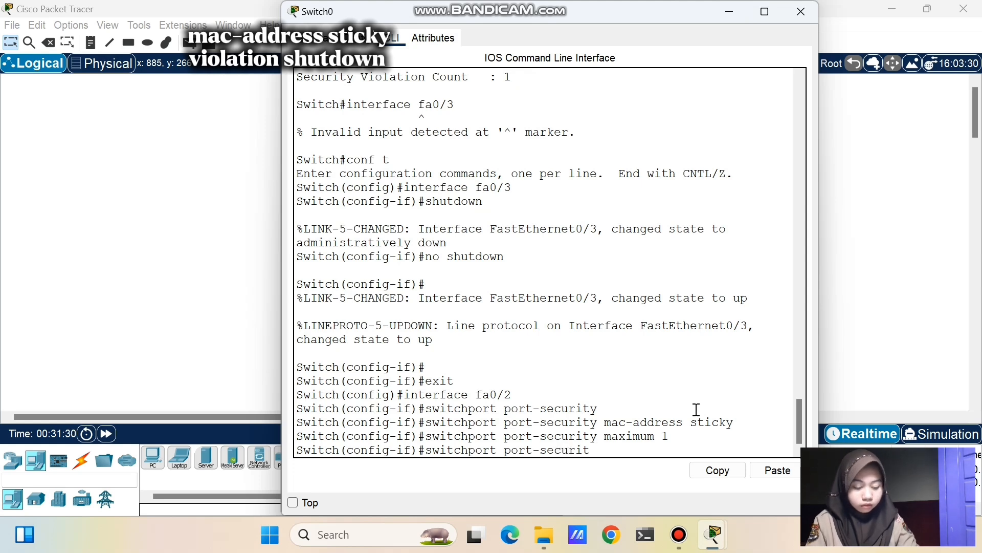
pyautogui.write('y')
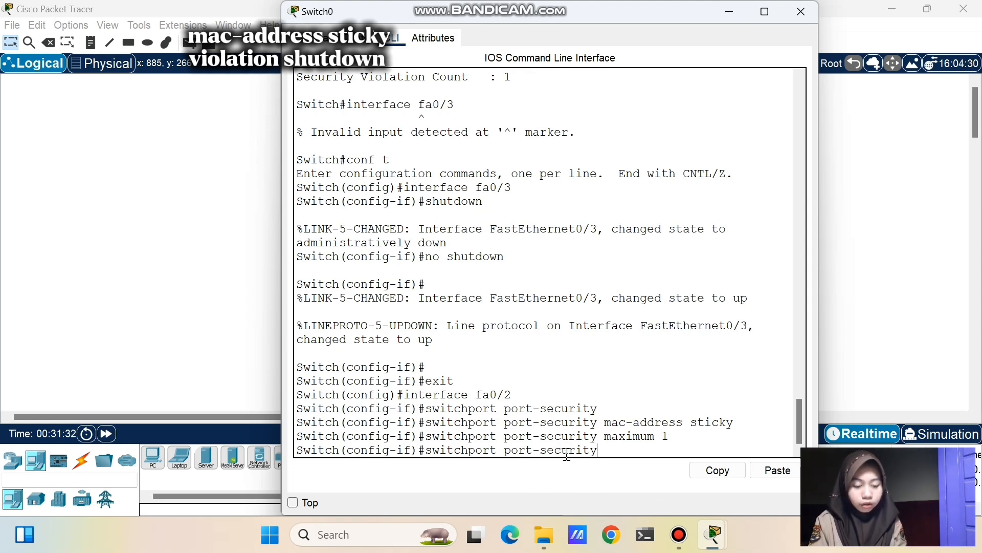
pyautogui.write(' violation ')
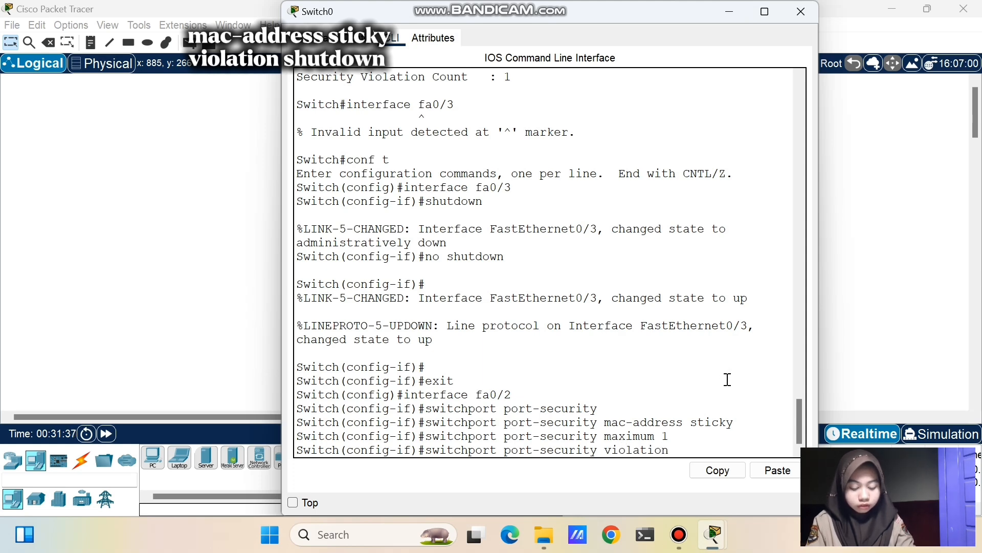
pyautogui.write('shut')
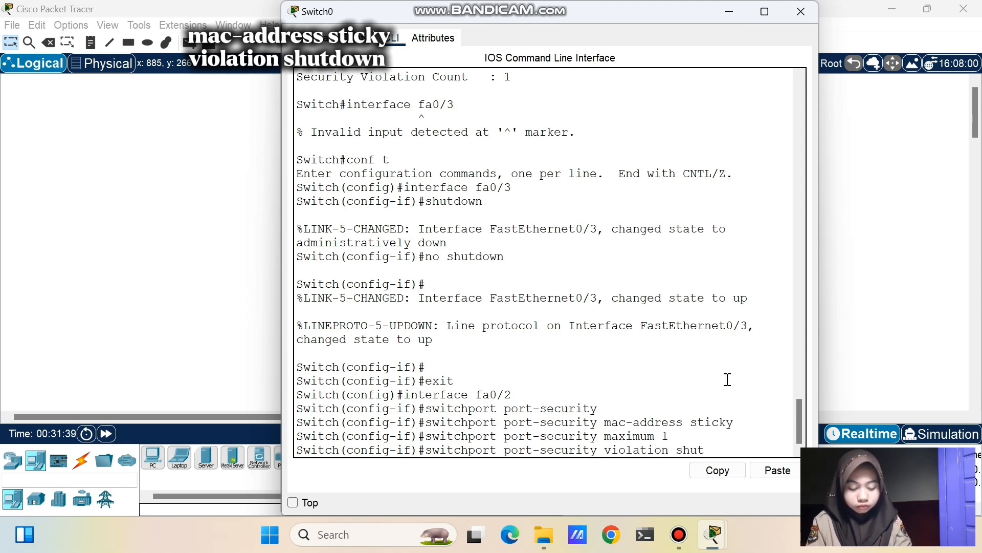
pyautogui.write('down')
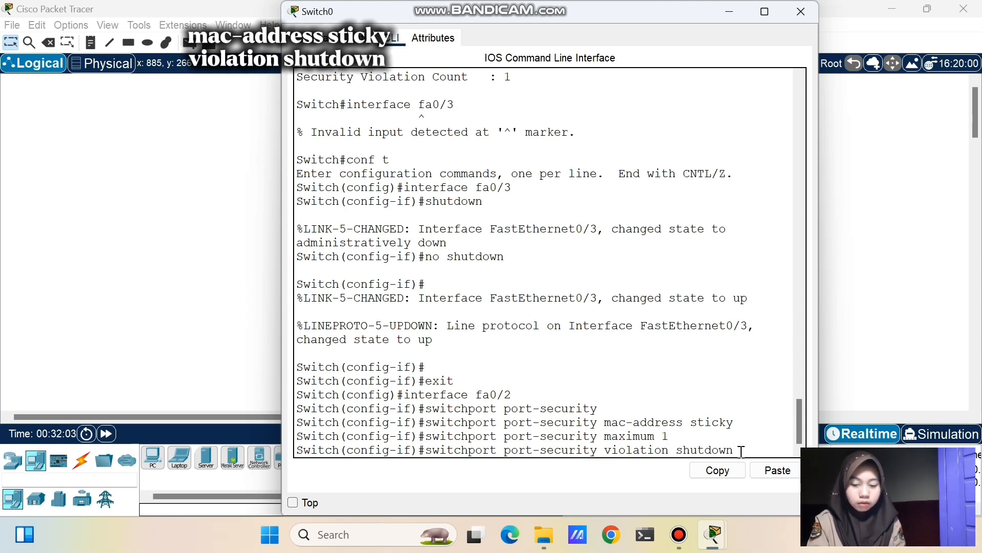
# Replace the shutdown option with ? to list the available port-security violation modes, and examine each mode
pyautogui.press('BackSpace')
pyautogui.press('BackSpace')
pyautogui.press('BackSpace')
pyautogui.press('BackSpace')
pyautogui.press('BackSpace')
pyautogui.press('BackSpace')
pyautogui.press('BackSpace')
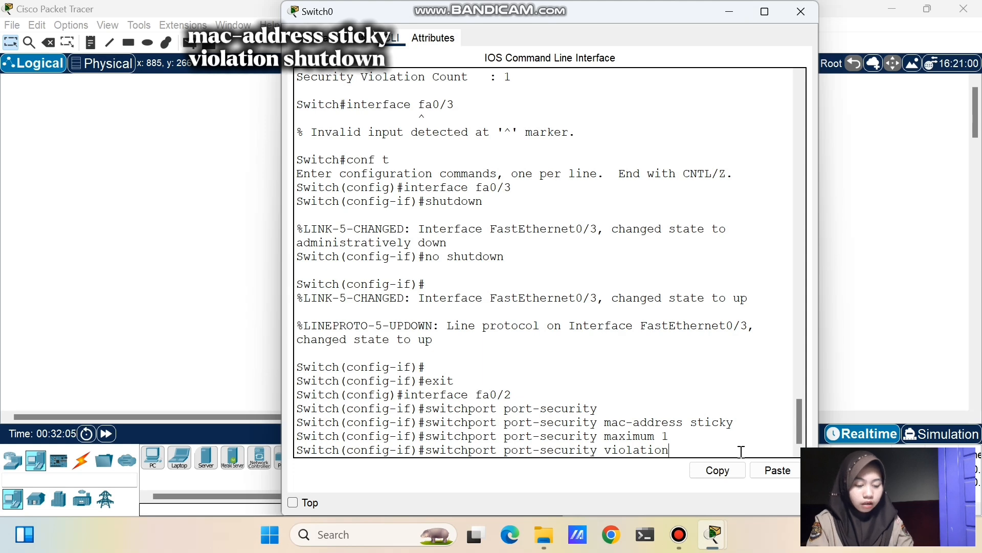
pyautogui.write('?')
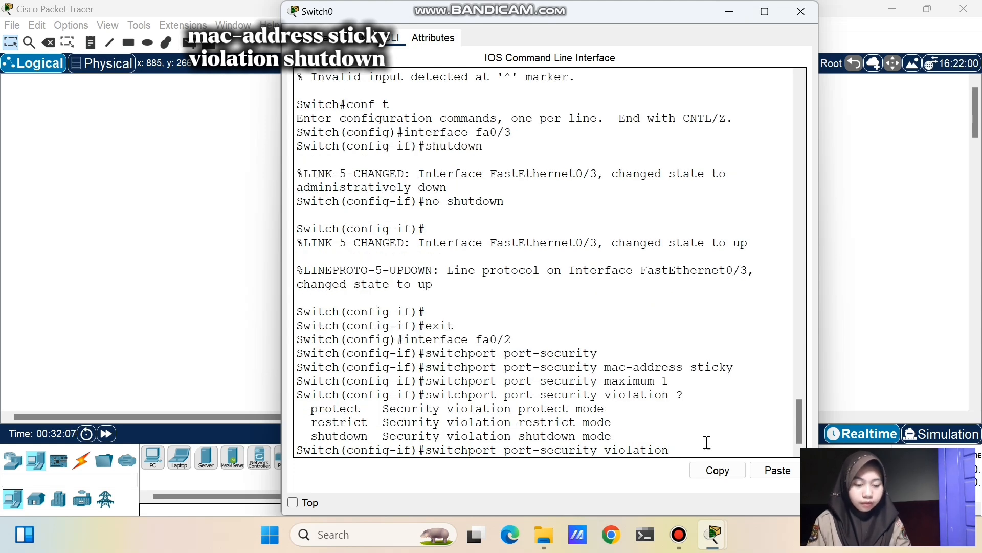
pyautogui.moveTo(312, 409); pyautogui.dragTo(377, 439)
pyautogui.click(334, 431)
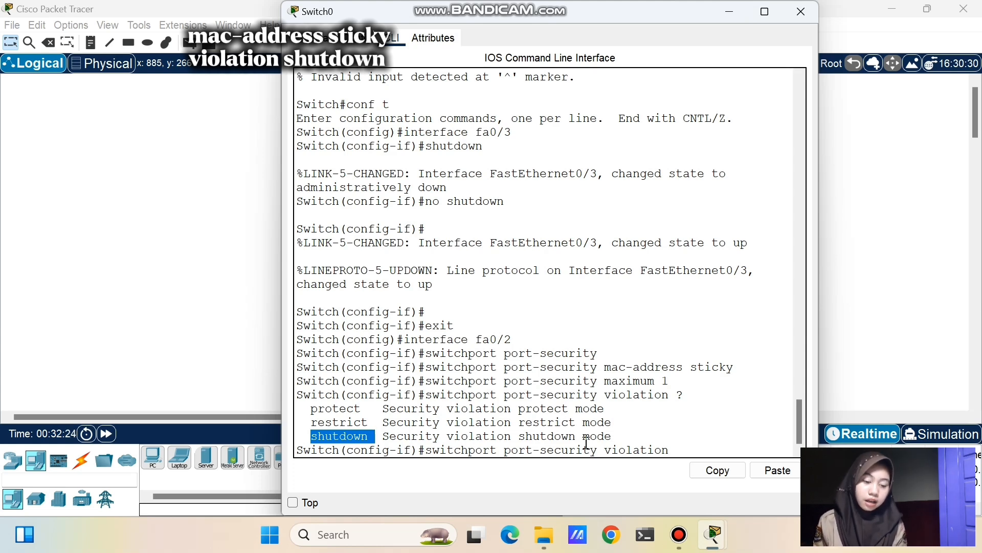
pyautogui.click(449, 437)
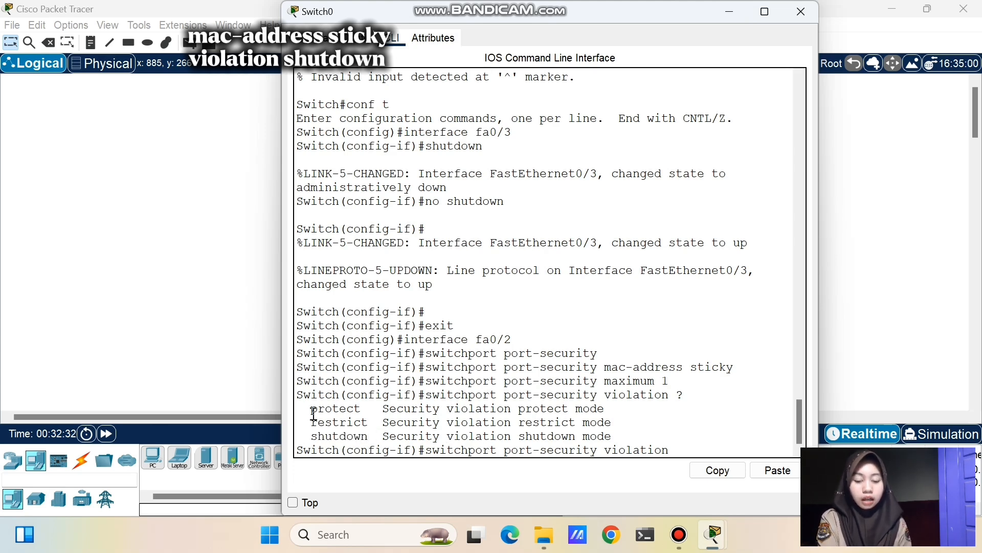
pyautogui.moveTo(313, 412); pyautogui.dragTo(356, 424)
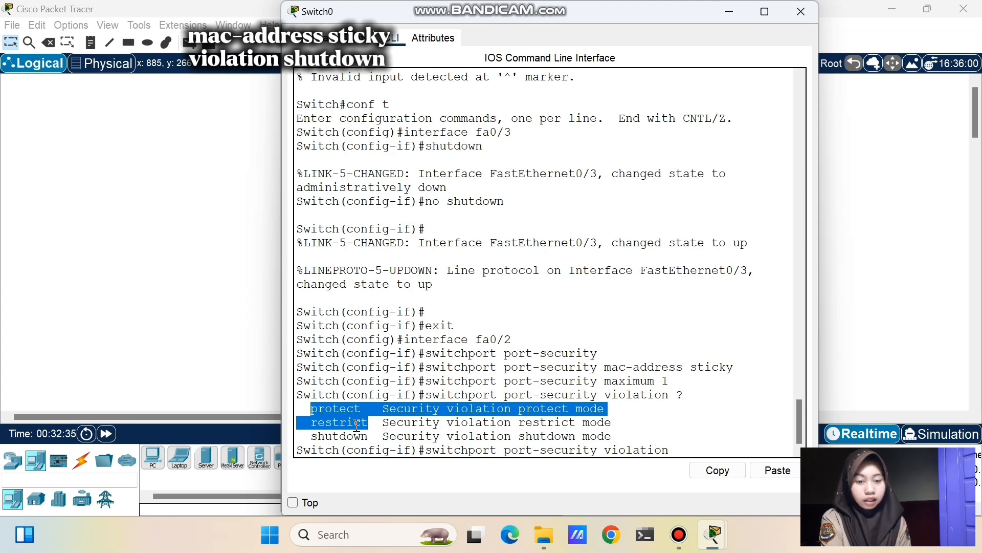
pyautogui.click(381, 426)
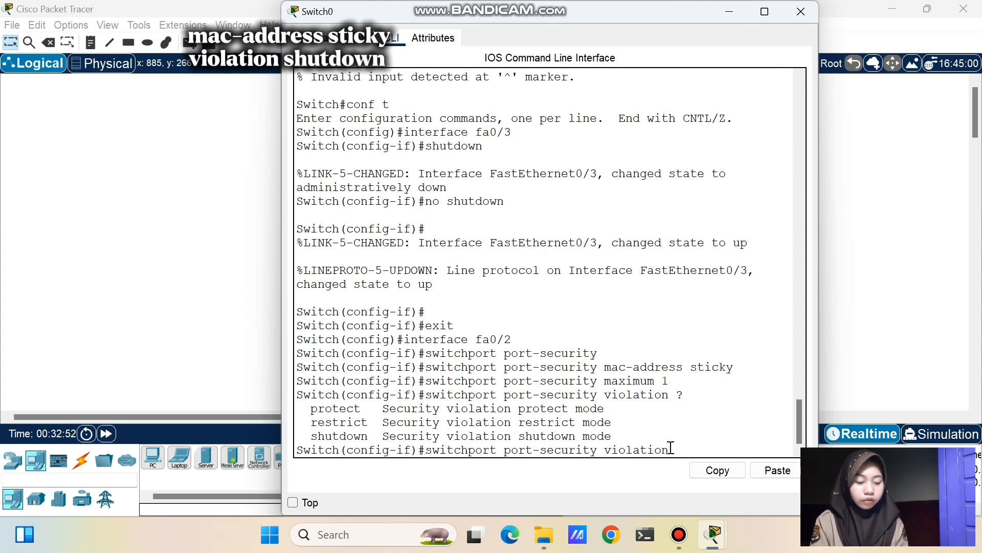
# Set the fa0/2 port-security violation mode to shutdown and exit the interface configuration
pyautogui.write('hut')
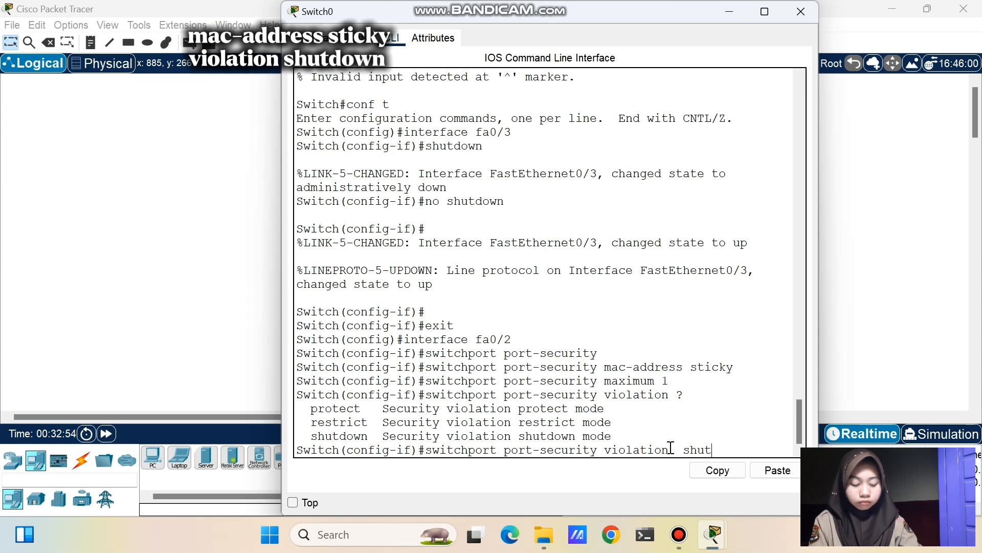
pyautogui.write('down')
pyautogui.press('Return')
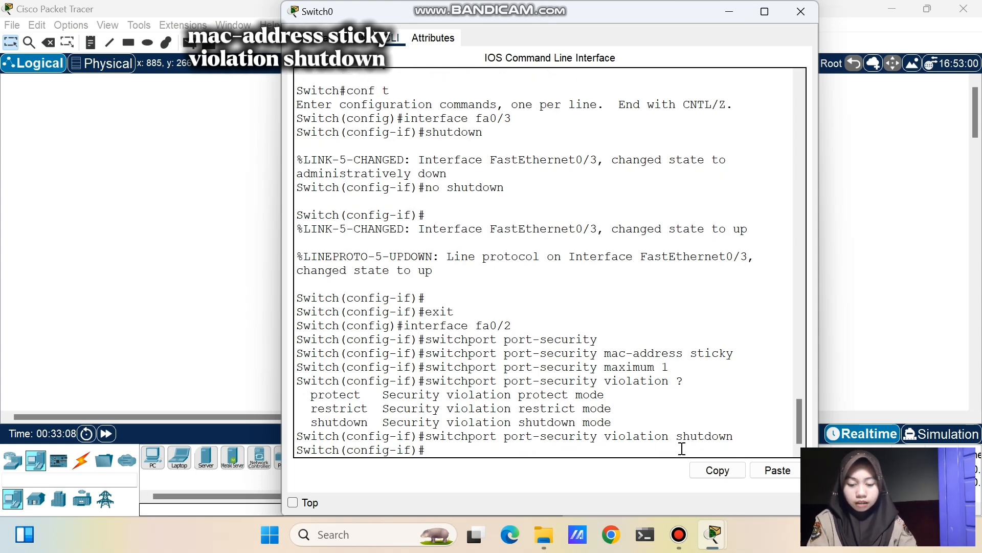
pyautogui.write('ex')
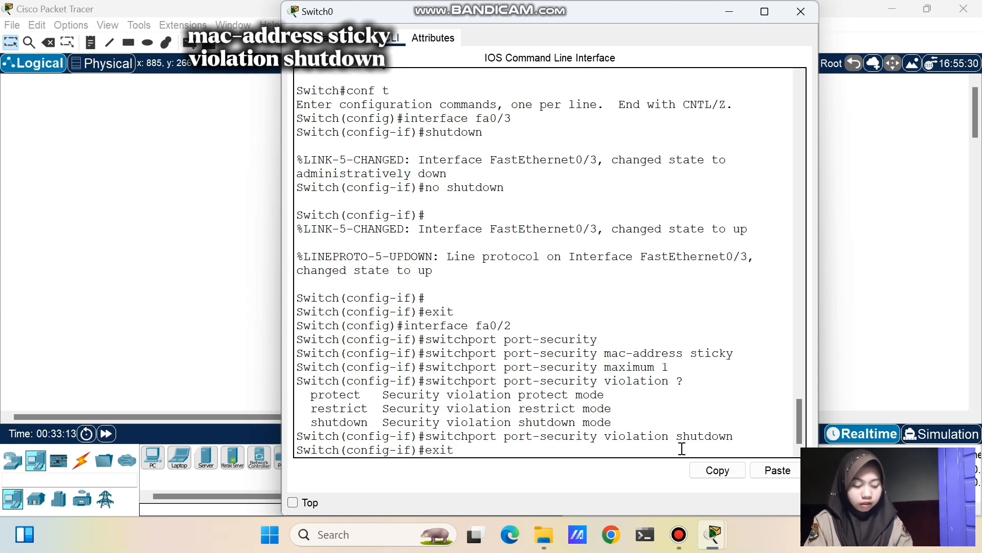
pyautogui.write('it')
pyautogui.press('Return')
pyautogui.press('Return')
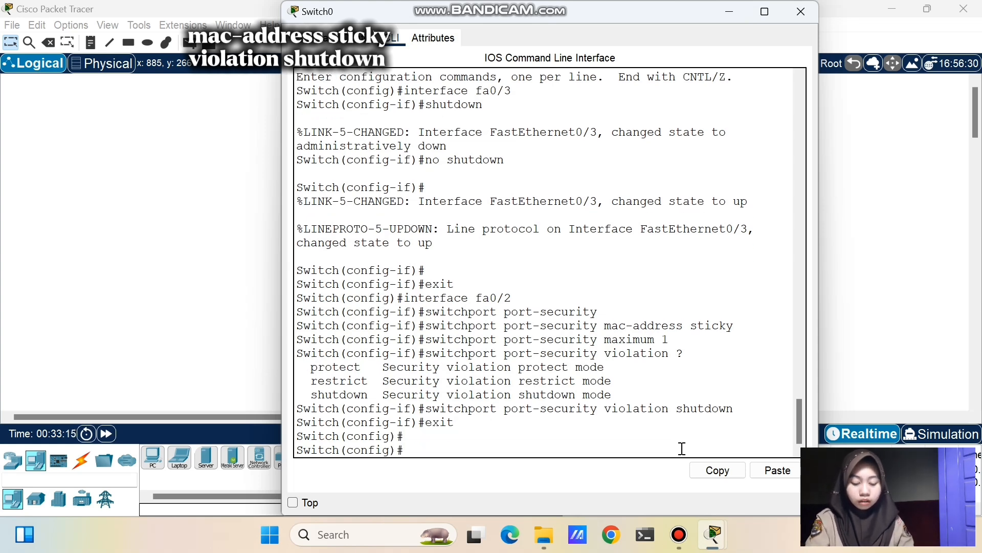
# Display the port security status of fa0/2 with do show port-security interface fa0/2
pyautogui.write('do show po')
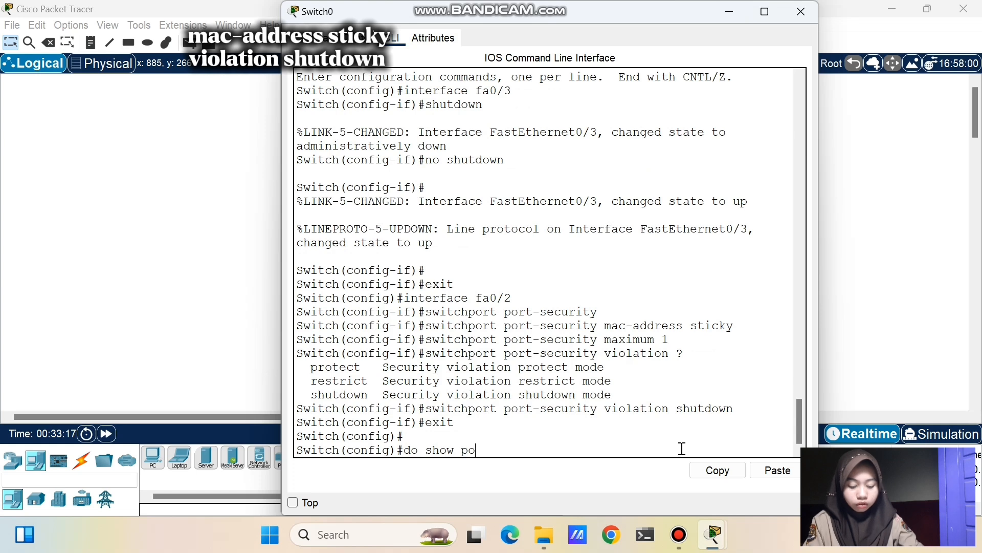
pyautogui.write('rt-sec')
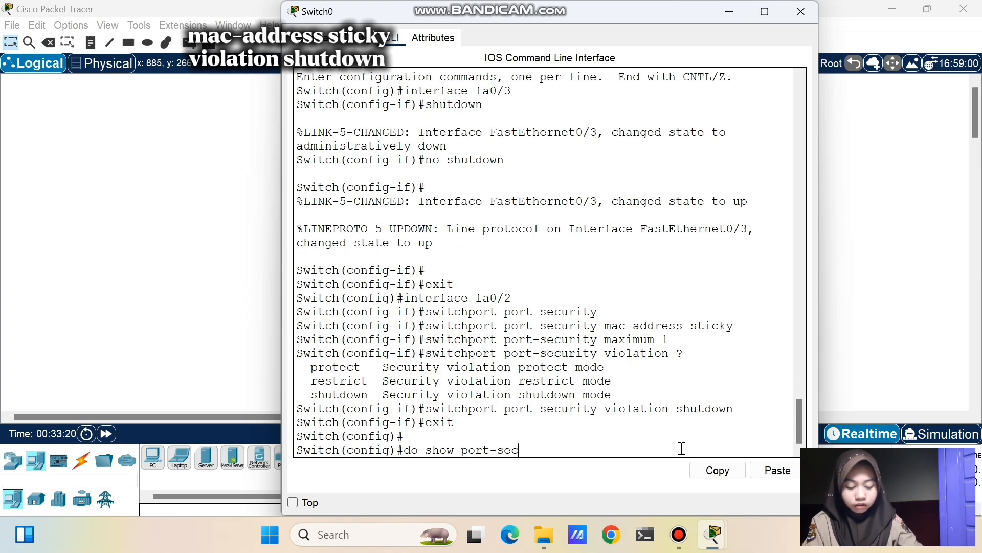
pyautogui.write('urity')
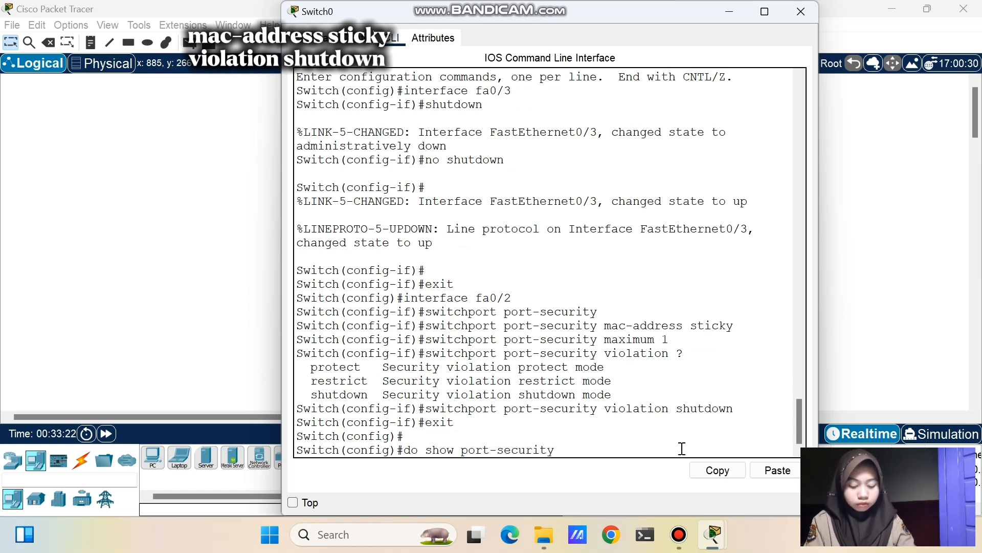
pyautogui.write(' interface')
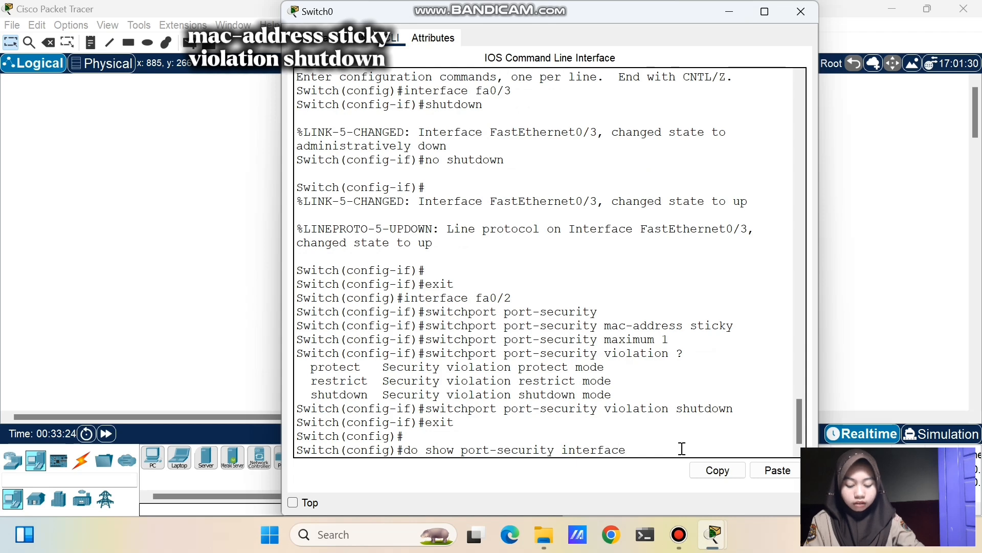
pyautogui.write(' fa0/2')
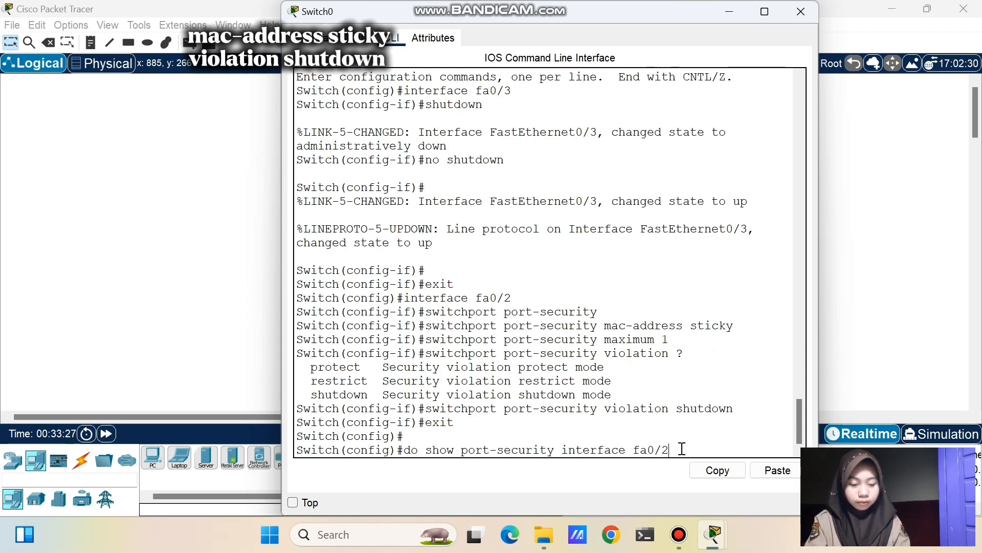
pyautogui.press('Return')
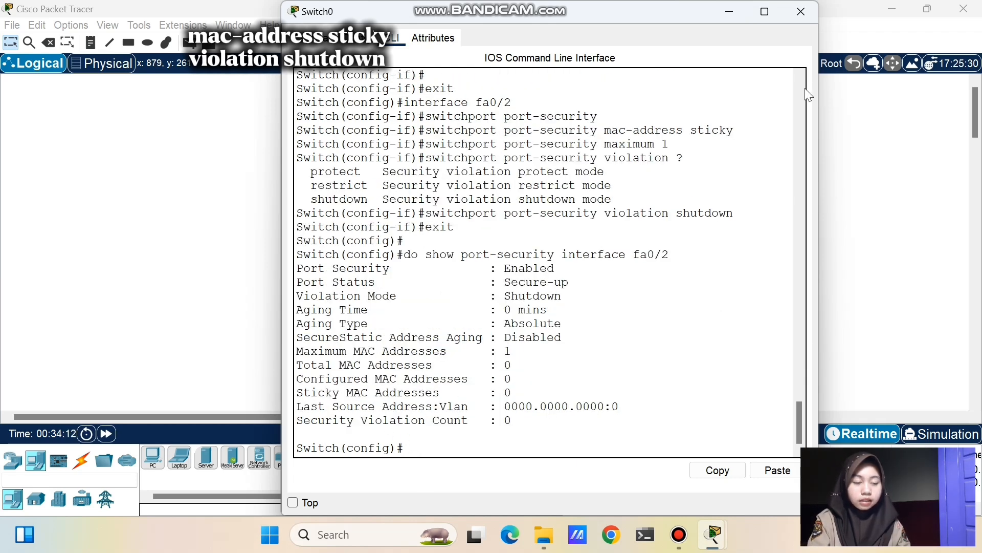
# Minimize the switch window and send a simple PDU from Server2 to the client PC
pyautogui.click(726, 19)
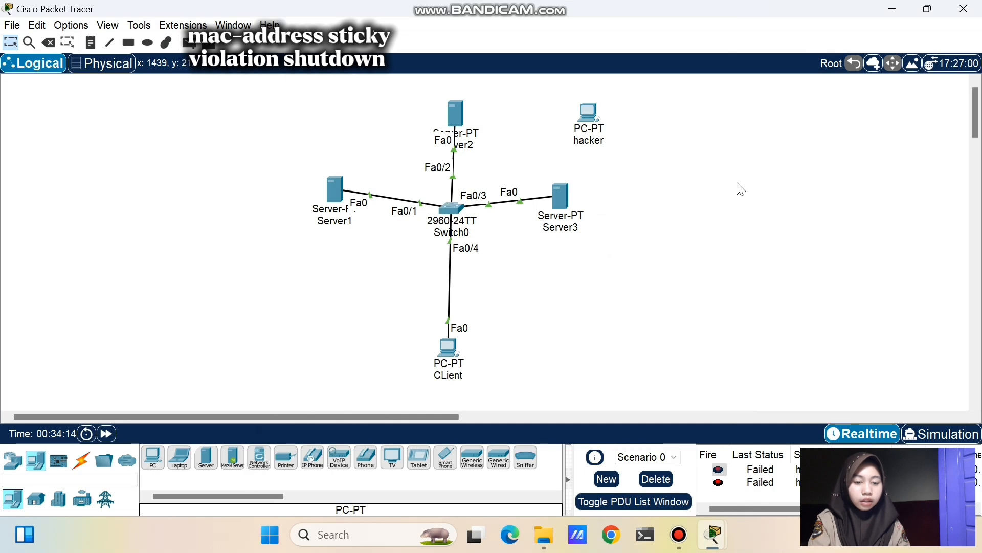
pyautogui.click(190, 42)
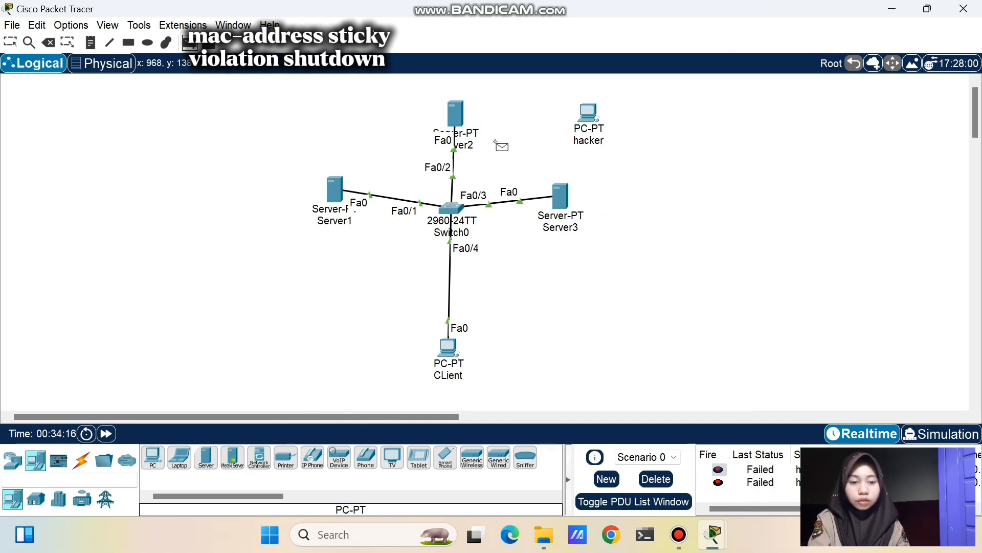
pyautogui.click(455, 113)
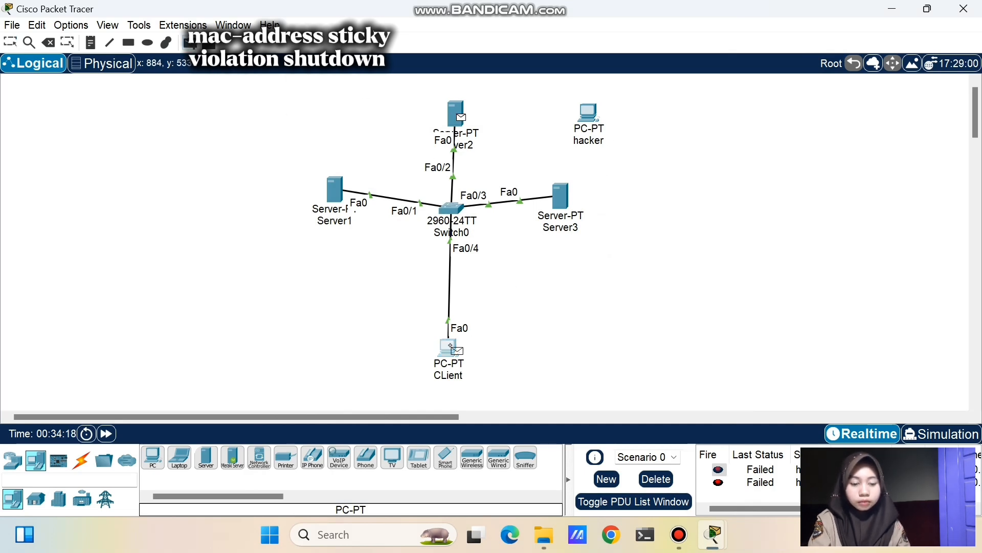
pyautogui.click(449, 347)
pyautogui.click(768, 495)
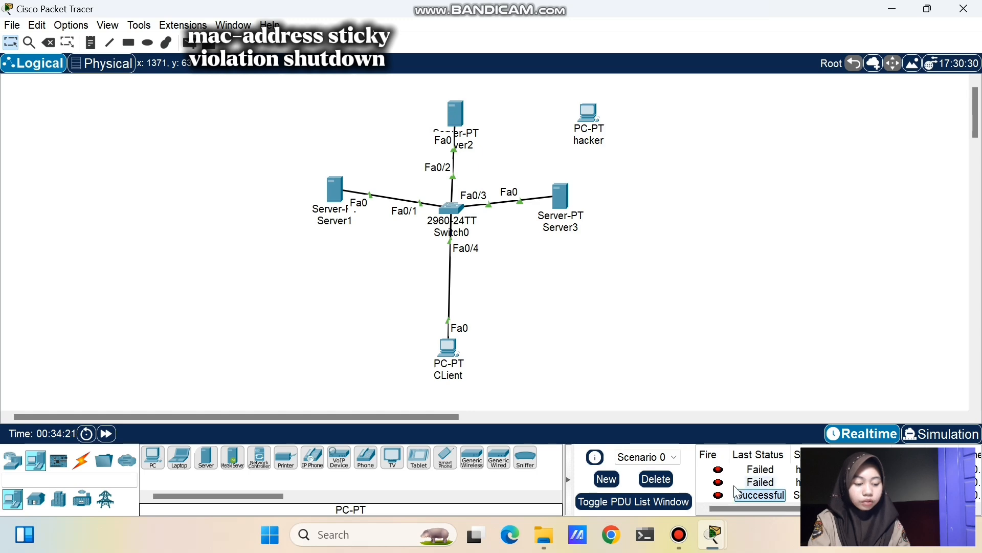
# Delete the PDU test scenario and reopen Switch0's command line
pyautogui.click(672, 484)
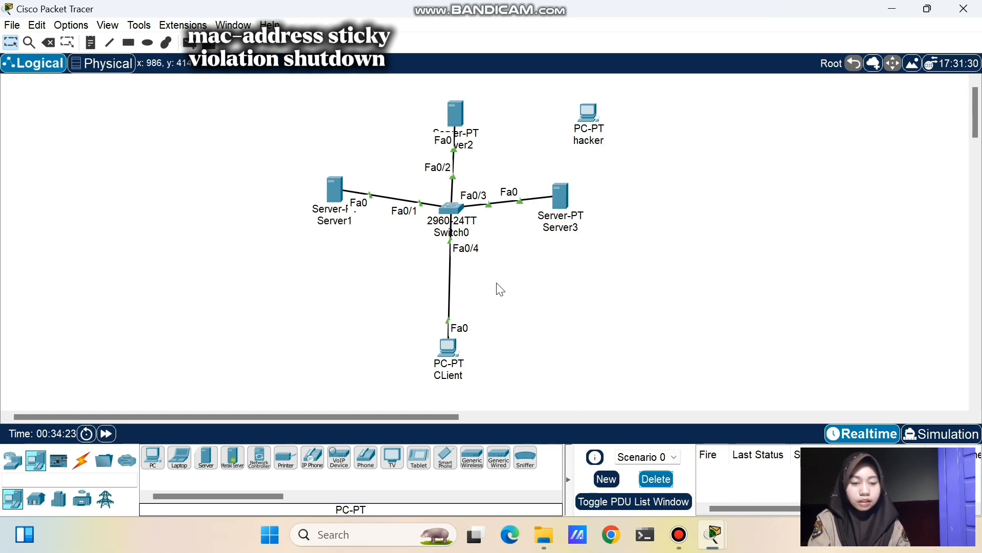
pyautogui.click(452, 211)
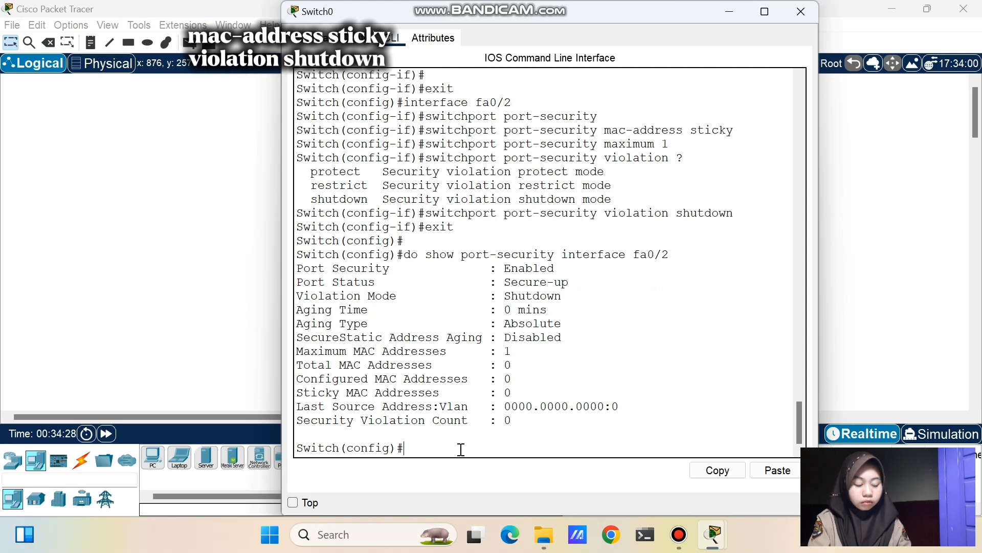
# Rerun do show port-security interface fa0/2 and check the last source address entry
pyautogui.press('Up')
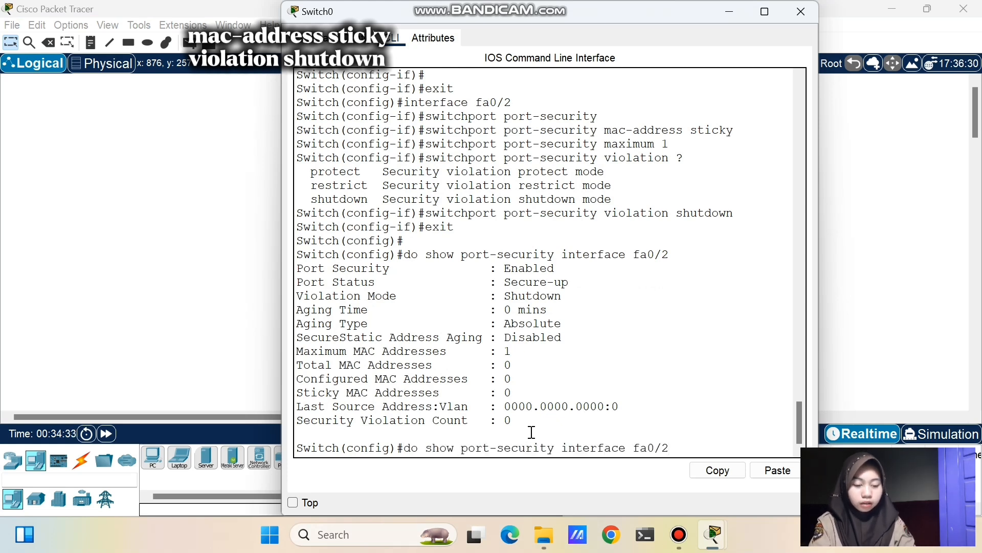
pyautogui.press('Return')
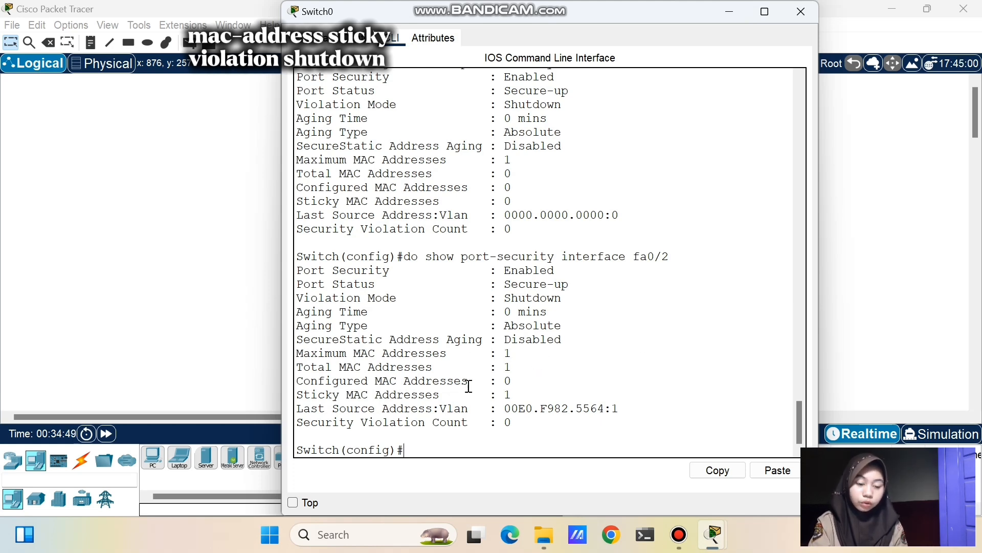
pyautogui.doubleClick(609, 411)
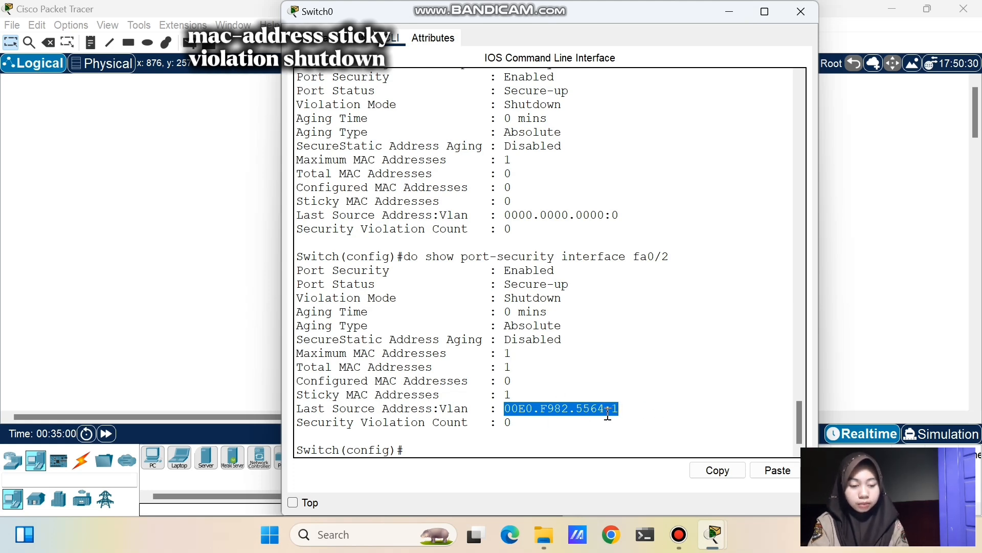
pyautogui.click(624, 409)
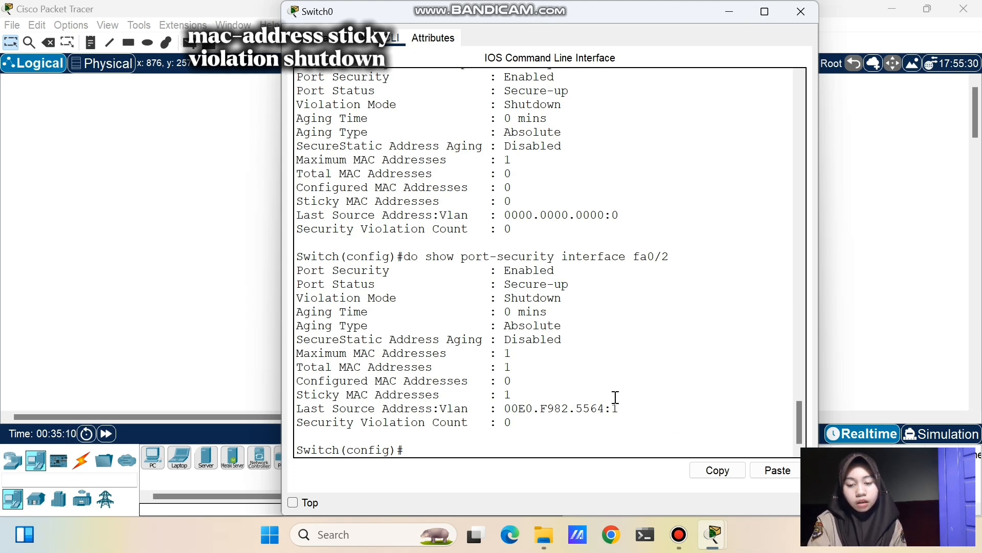
# Minimize the switch window and move the Server2 end of the Fa0/2 cable to the hacker PC's FastEthernet0 port
pyautogui.click(729, 10)
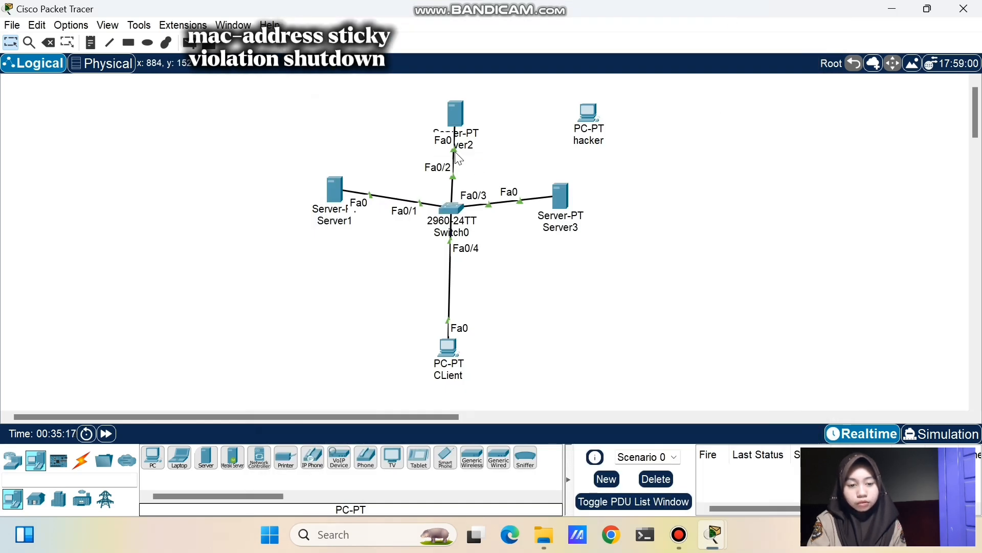
pyautogui.moveTo(457, 158); pyautogui.dragTo(589, 113)
pyautogui.click(619, 169)
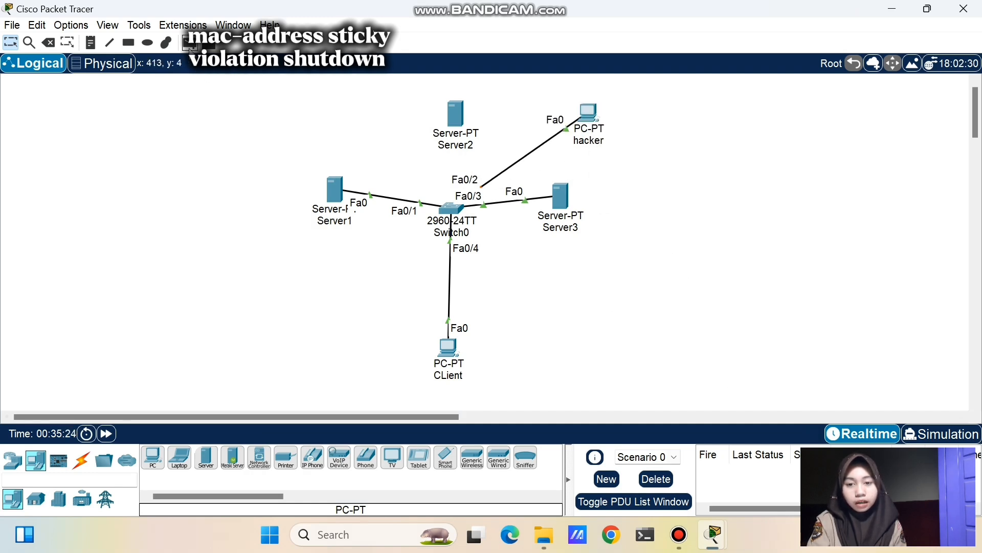
# Send two simple PDUs from the hacker PC to the client PC to test the fa0/2 violation
pyautogui.press('p')
pyautogui.click(587, 115)
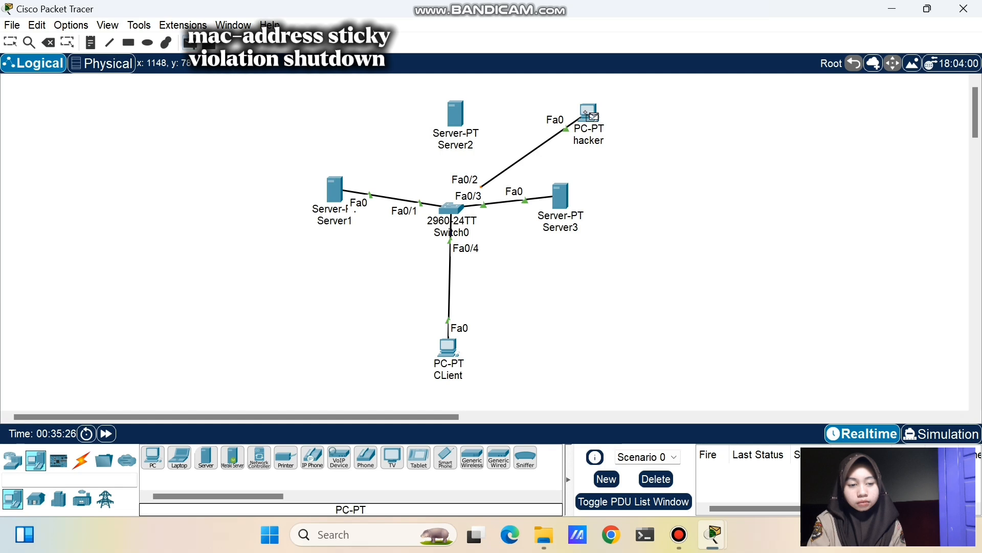
pyautogui.click(448, 347)
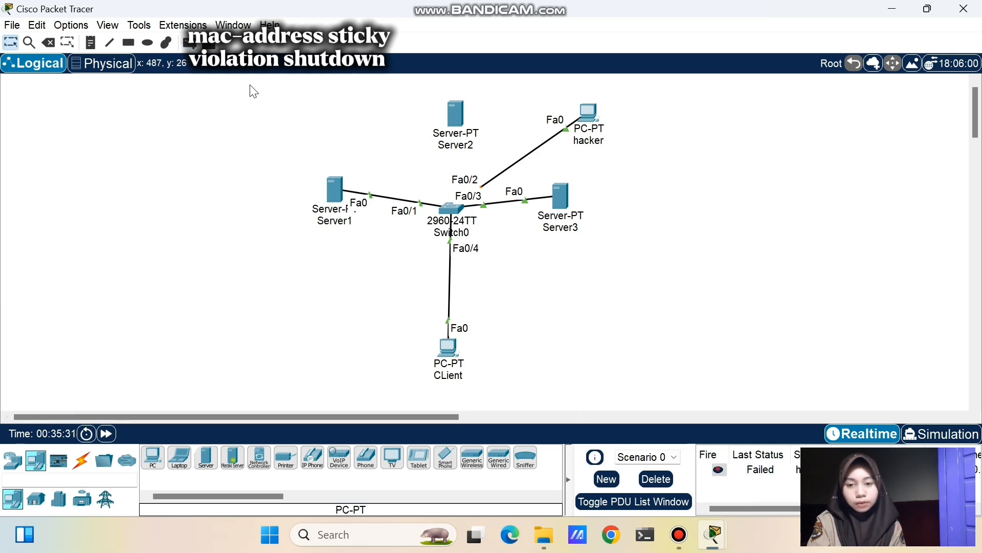
pyautogui.press('p')
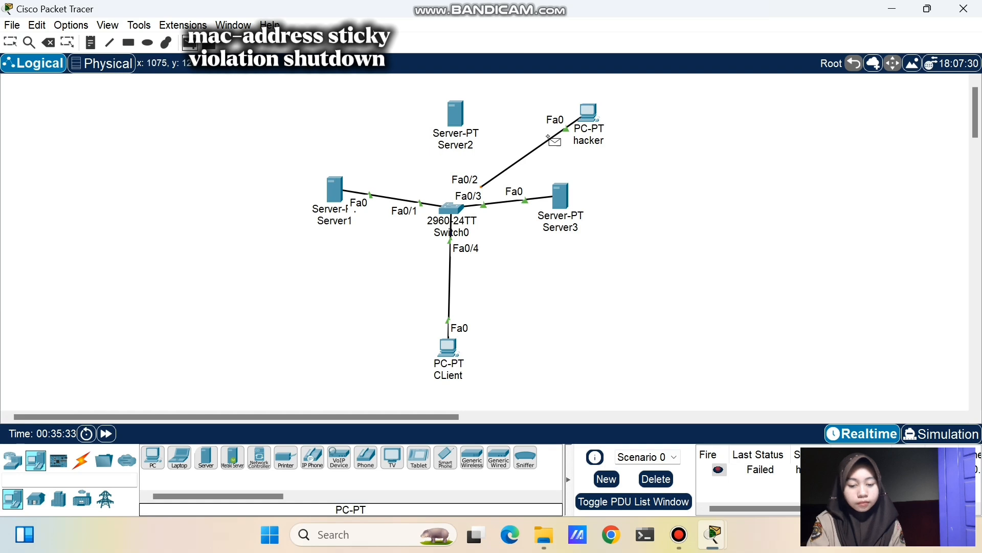
pyautogui.click(590, 112)
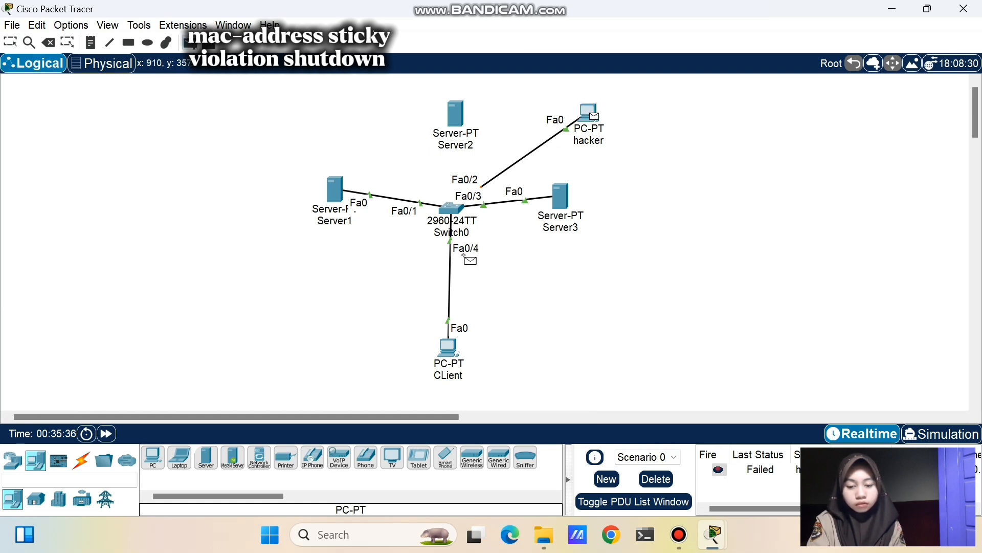
pyautogui.click(449, 349)
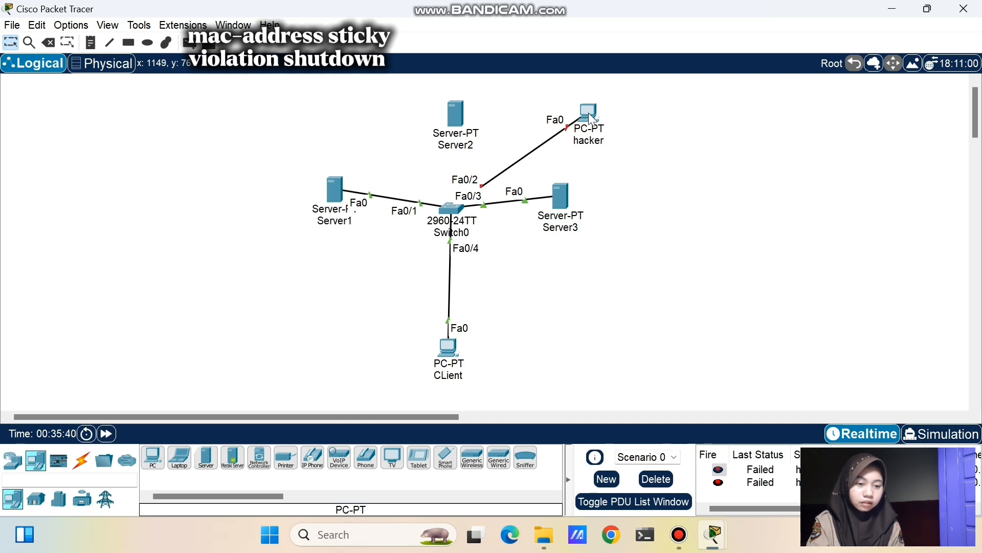
# Shift the hacker PC slightly and reconnect its cable end to Server2's FastEthernet0 port
pyautogui.moveTo(576, 118)
pyautogui.mouseDown()
pyautogui.moveTo(615, 110)
pyautogui.moveTo(537, 122)
pyautogui.moveTo(560, 113)
pyautogui.mouseUp()
pyautogui.moveTo(637, 132)
pyautogui.mouseDown()
pyautogui.moveTo(563, 151)
pyautogui.moveTo(616, 155)
pyautogui.mouseUp()
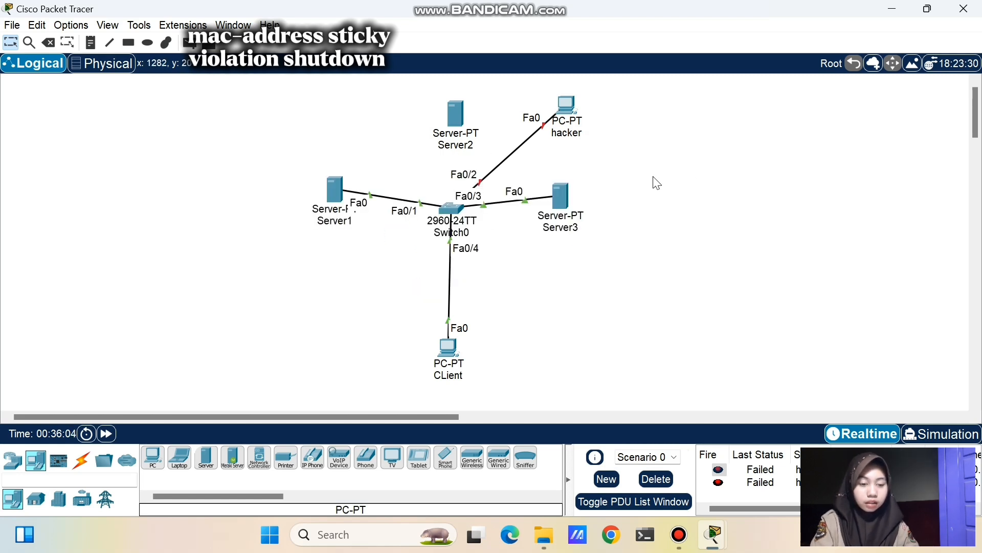
pyautogui.click(543, 126)
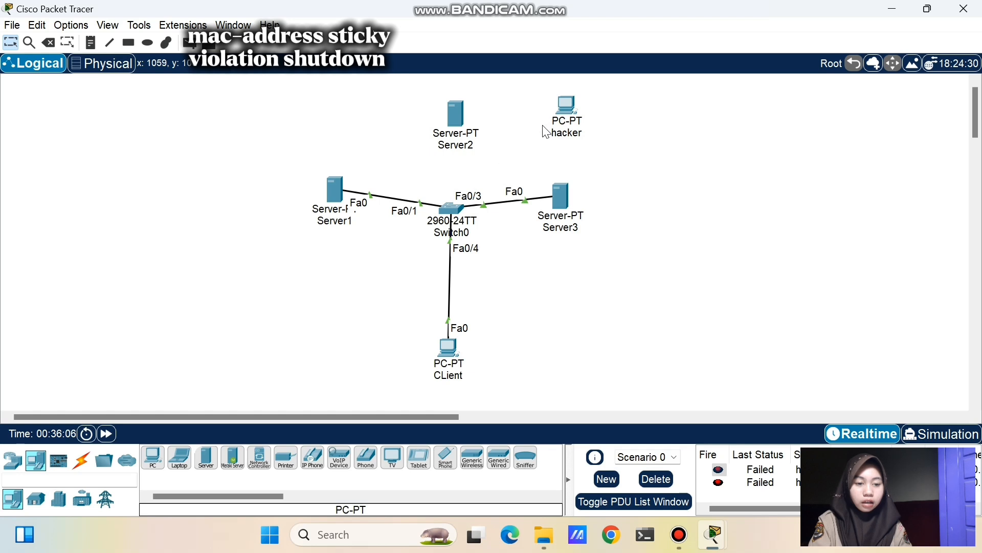
pyautogui.click(456, 111)
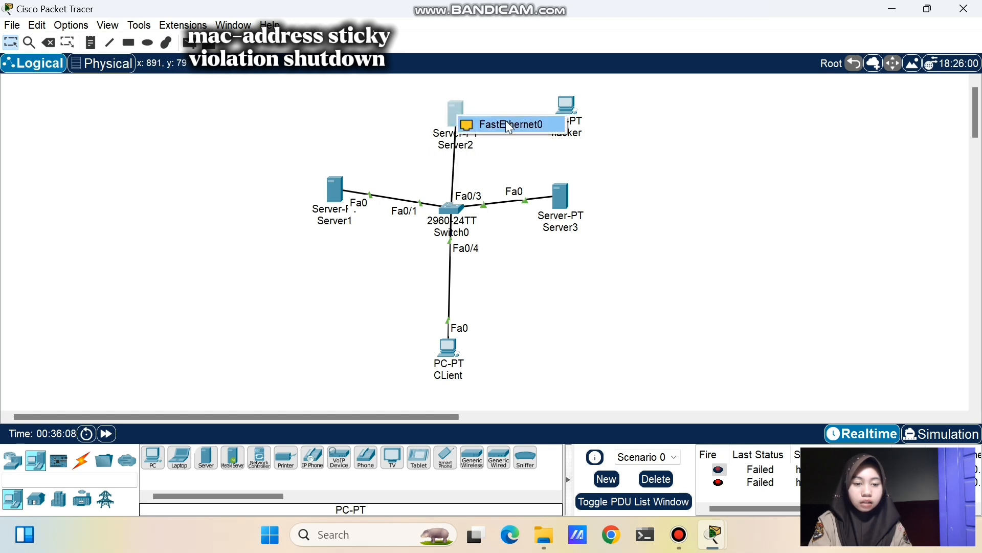
pyautogui.click(506, 123)
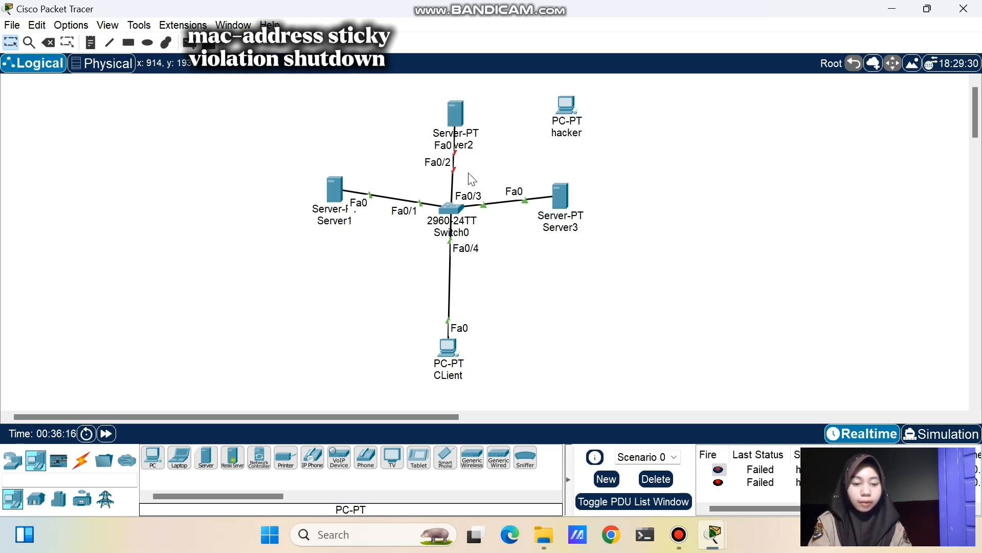
# Open Switch0's command line and re-enable interface fa0/2 with shutdown followed by no shutdown
pyautogui.click(451, 214)
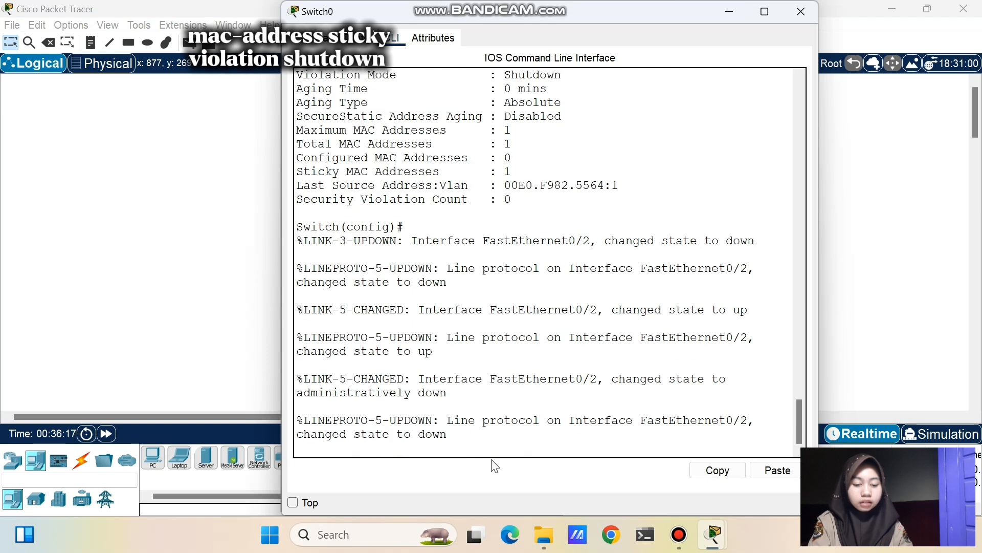
pyautogui.press('Return')
pyautogui.press('Return')
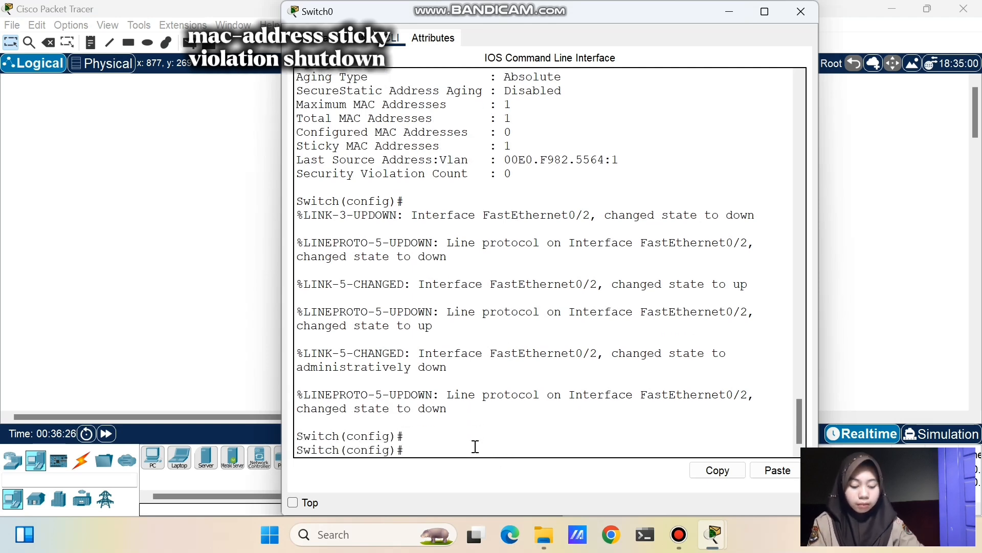
pyautogui.write('interface fa')
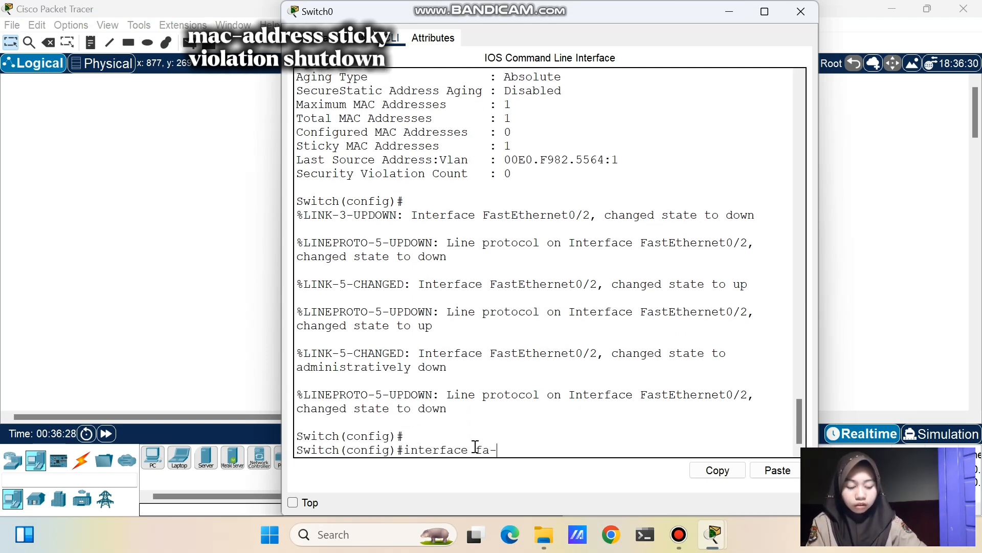
pyautogui.write('0/2')
pyautogui.press('Return')
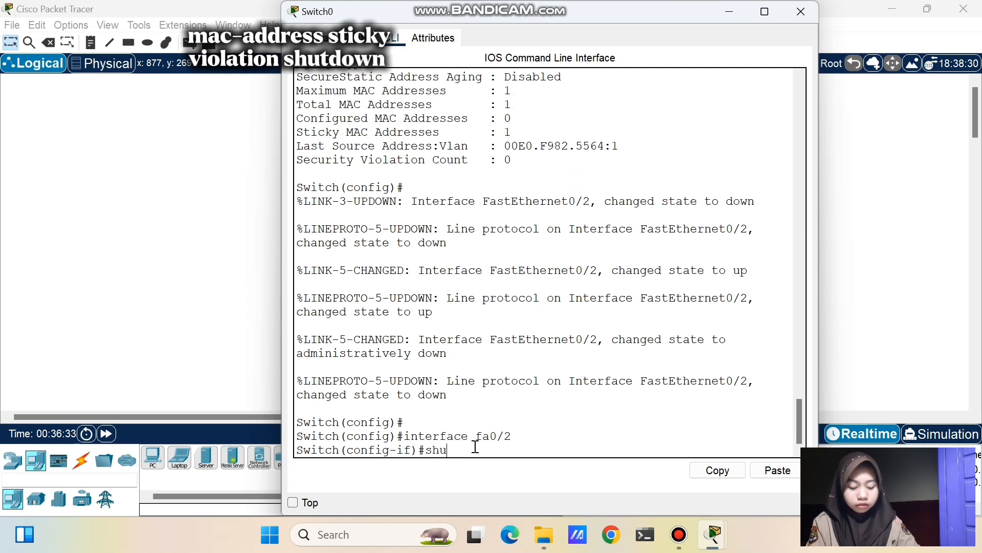
pyautogui.write('tdown')
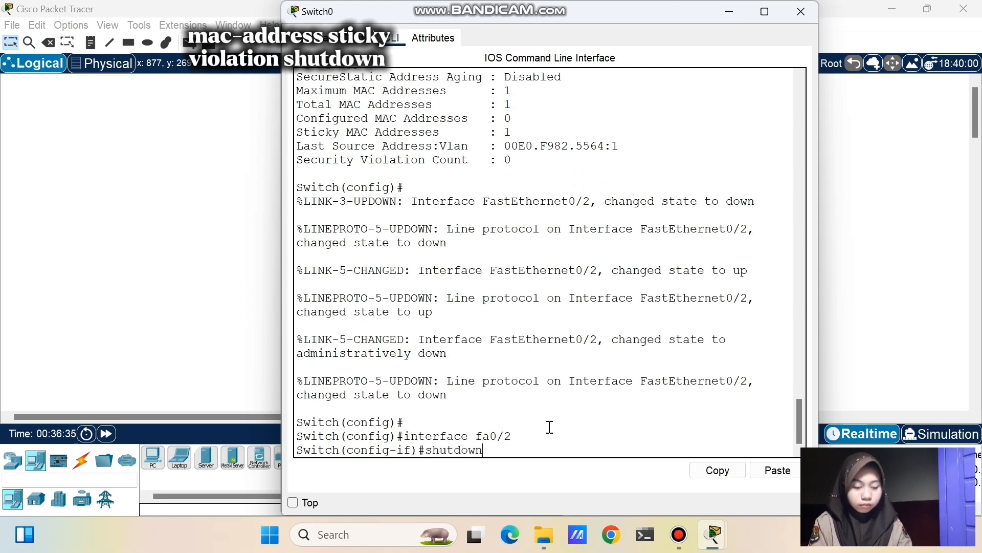
pyautogui.press('Return')
pyautogui.write('no shutd')
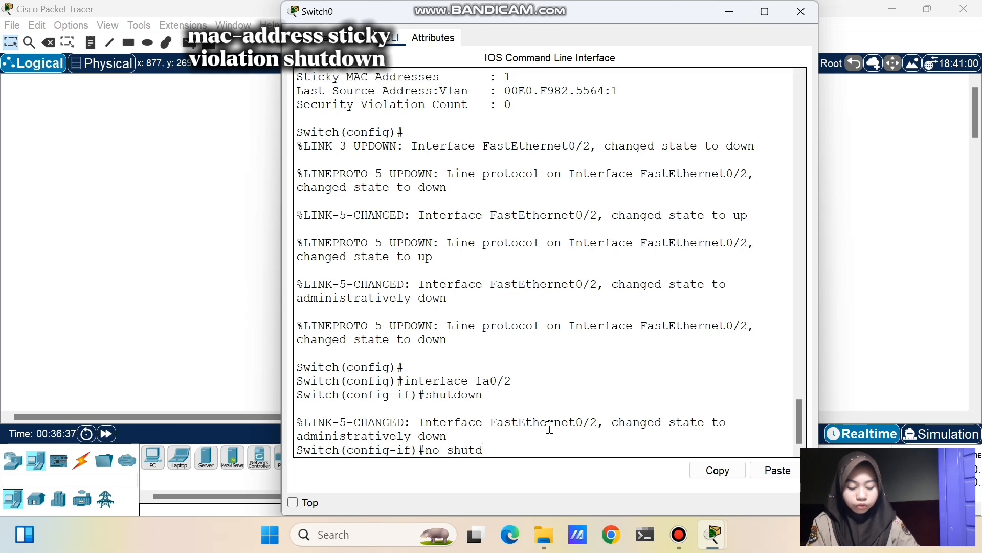
pyautogui.write('own')
pyautogui.press('Return')
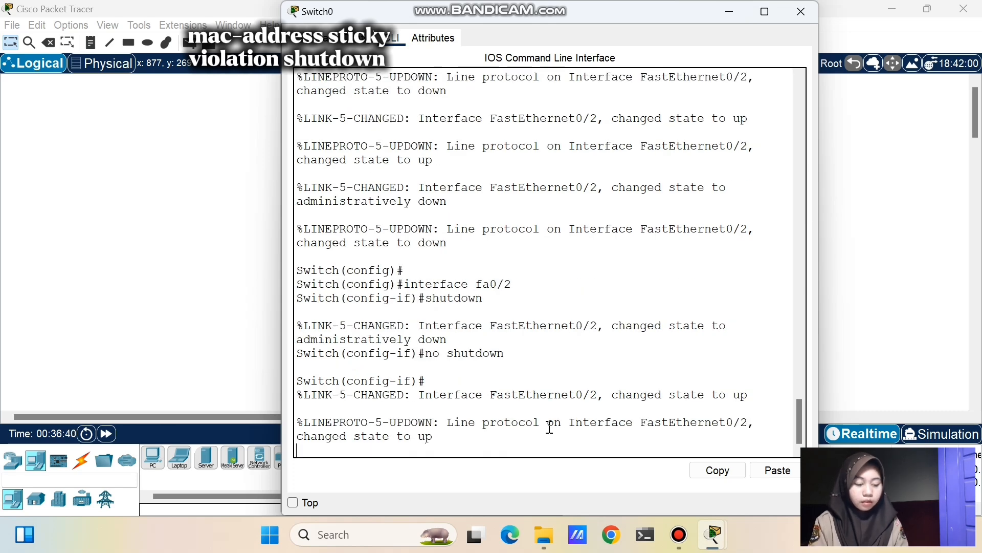
pyautogui.press('Return')
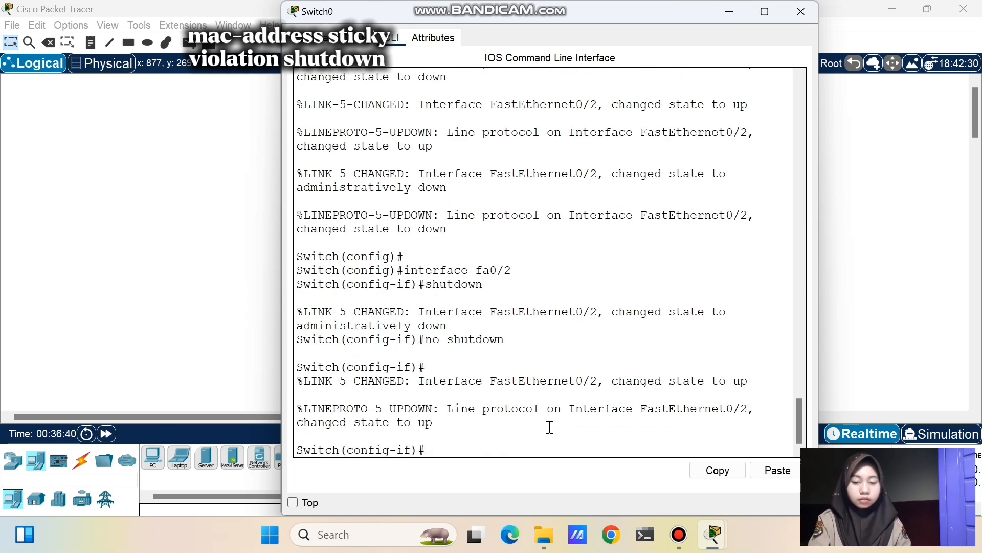
# Minimize the switch window and nudge Server2 slightly above the switch
pyautogui.click(726, 10)
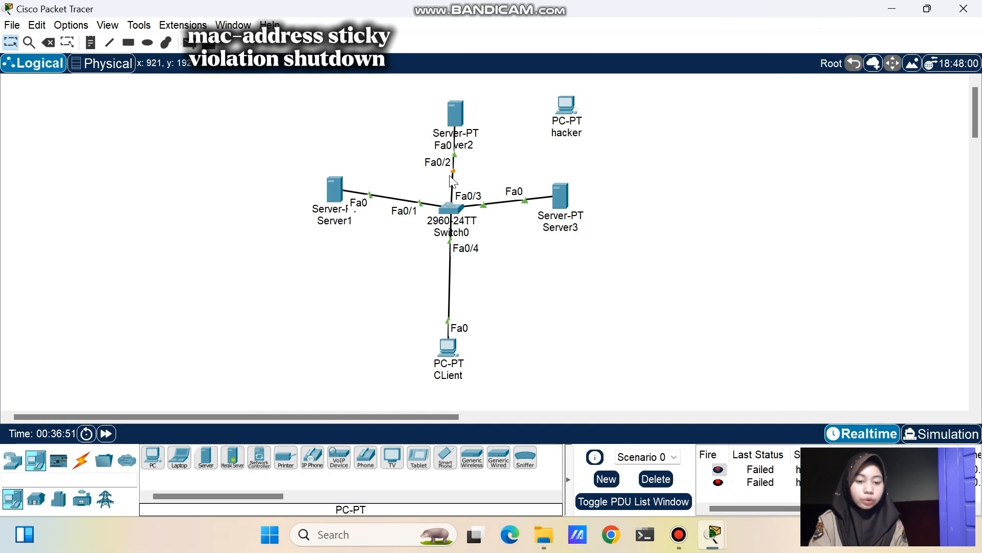
pyautogui.moveTo(453, 119); pyautogui.dragTo(449, 116)
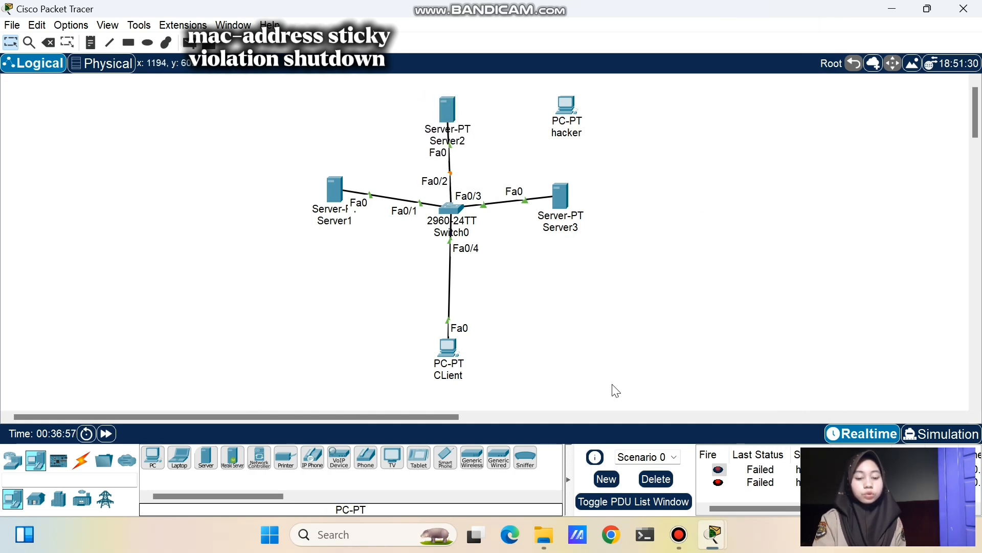
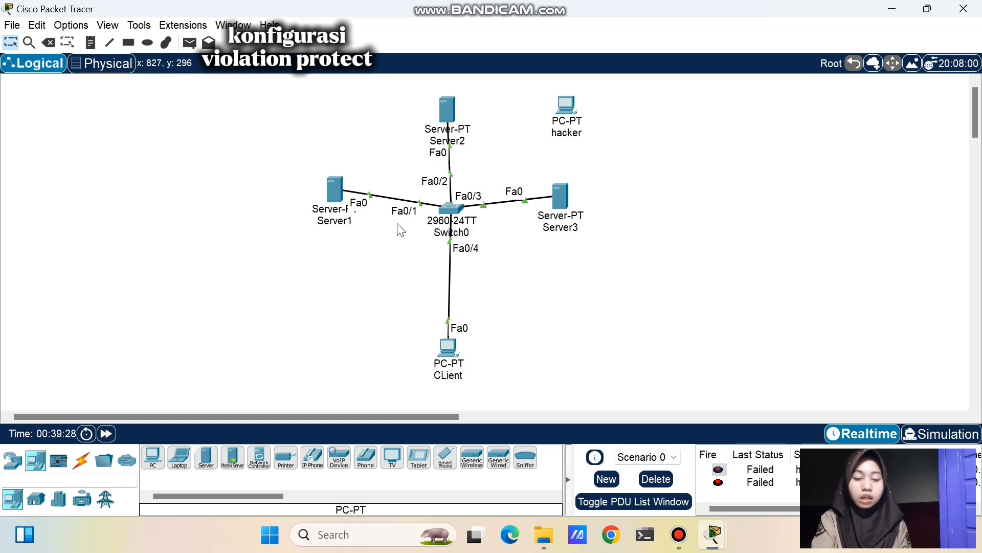
# Reopen Switch0's command line and exit the interface configuration mode
pyautogui.click(450, 208)
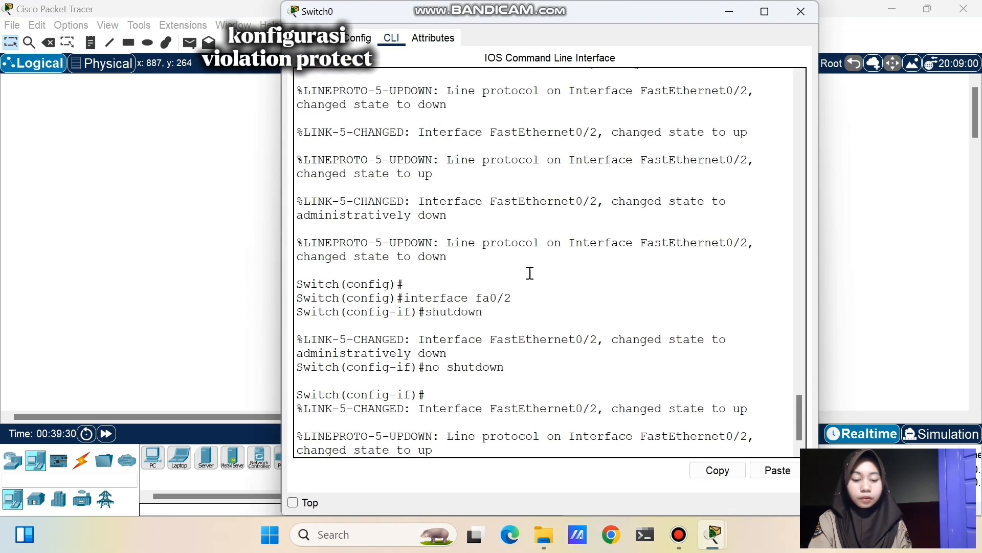
pyautogui.press('Return')
pyautogui.press('Return')
pyautogui.press('Return')
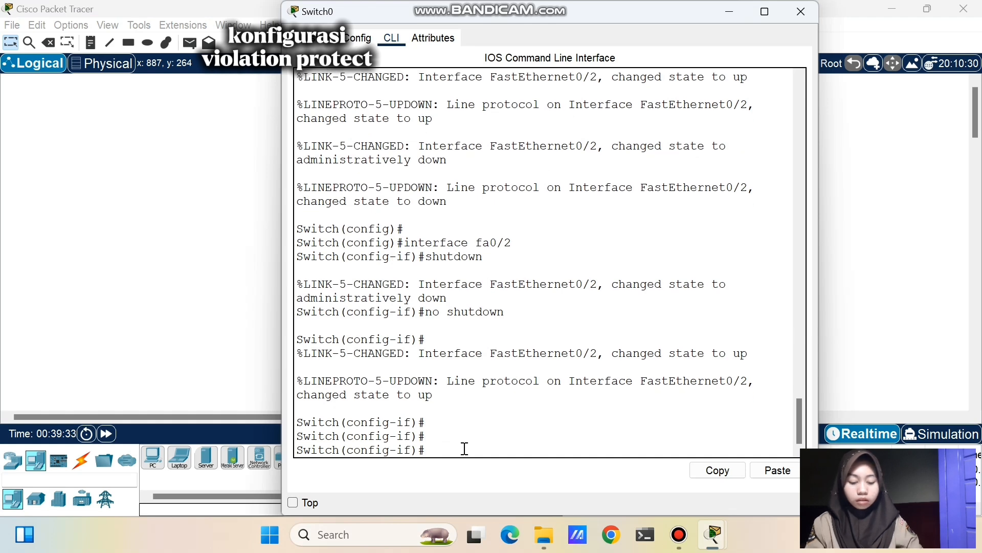
pyautogui.write('exit')
pyautogui.press('Return')
# Enter interface fa0/1 configuration on Switch0 and enable port security with switchport port-security
pyautogui.write('in')
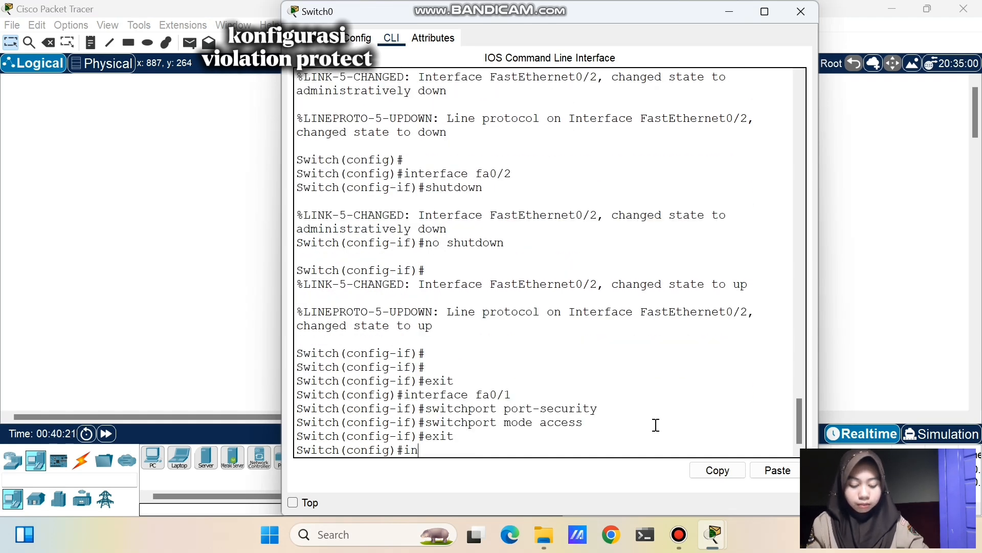
pyautogui.write('terface fa0')
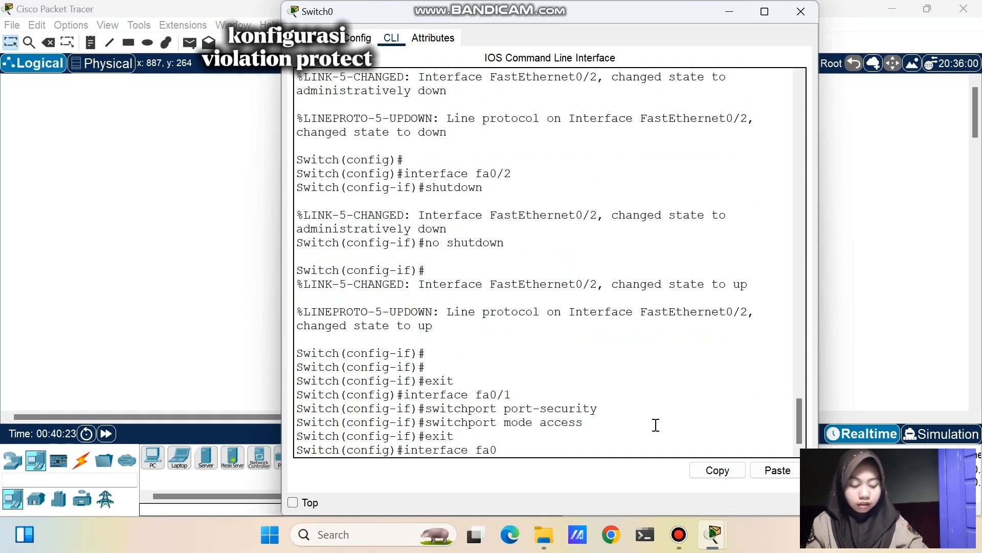
pyautogui.write('/1')
pyautogui.press('Return')
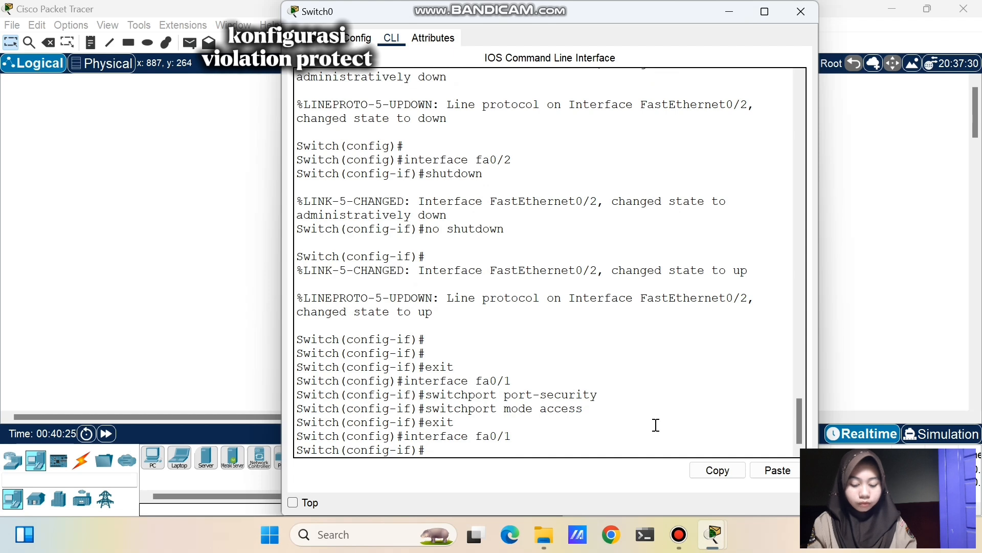
pyautogui.write('switchport')
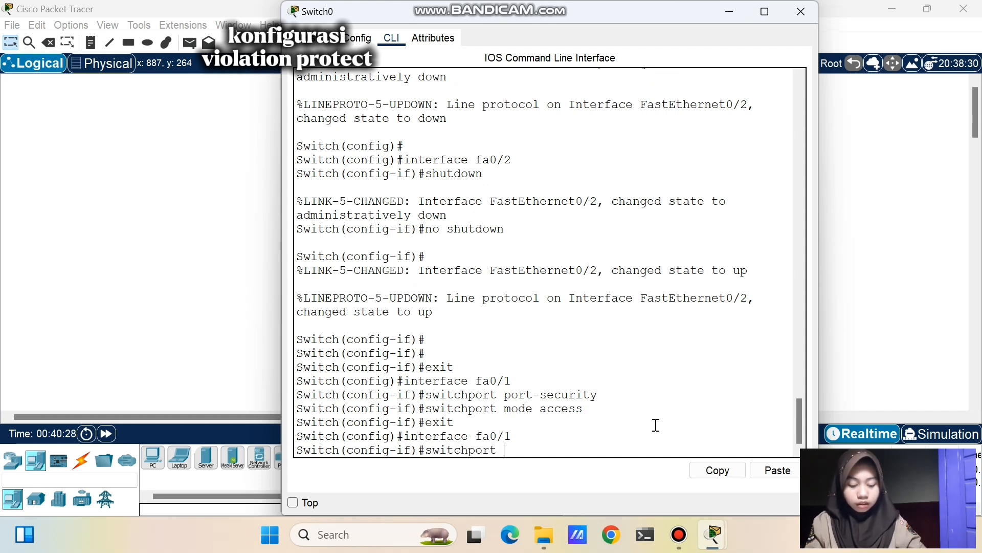
pyautogui.write(' portisecu')
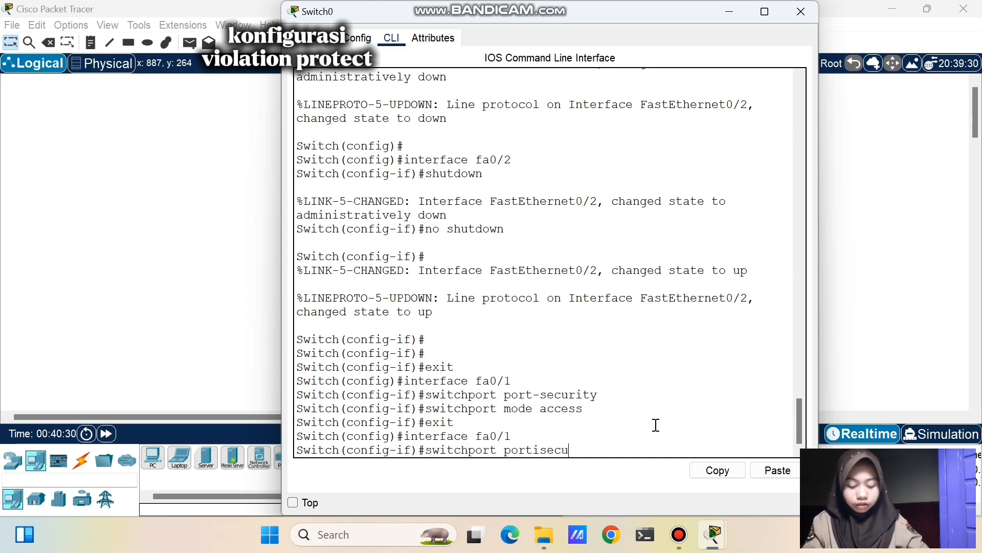
pyautogui.write('rity')
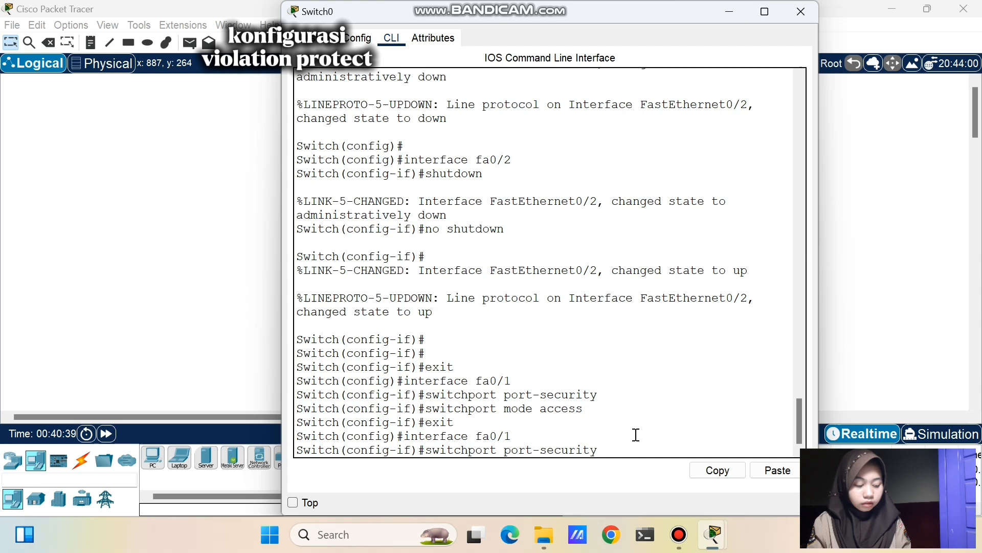
pyautogui.click(636, 435)
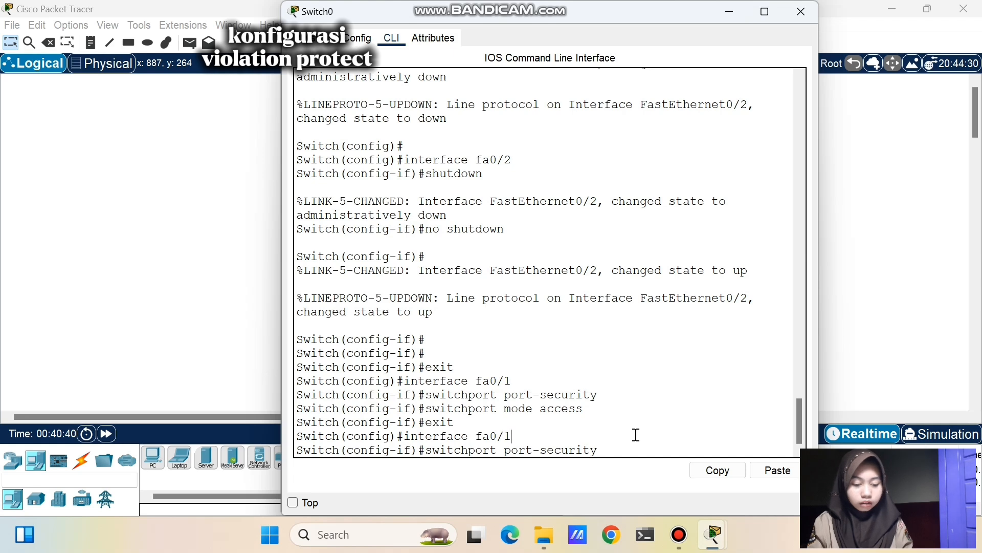
pyautogui.press('Return')
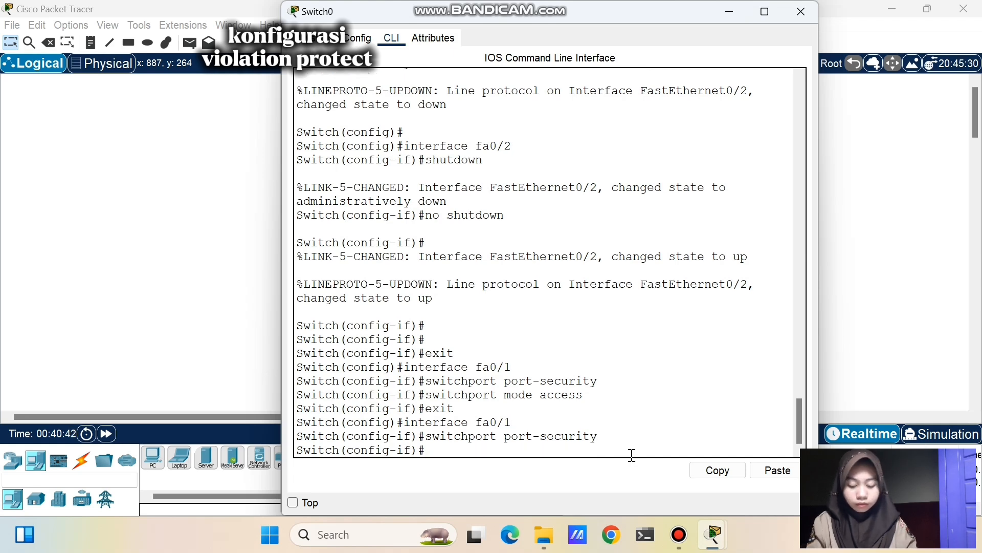
# Set interface fa0/1 to learn sticky MAC addresses with switchport port-security mac-address sticky
pyautogui.write('switchpo')
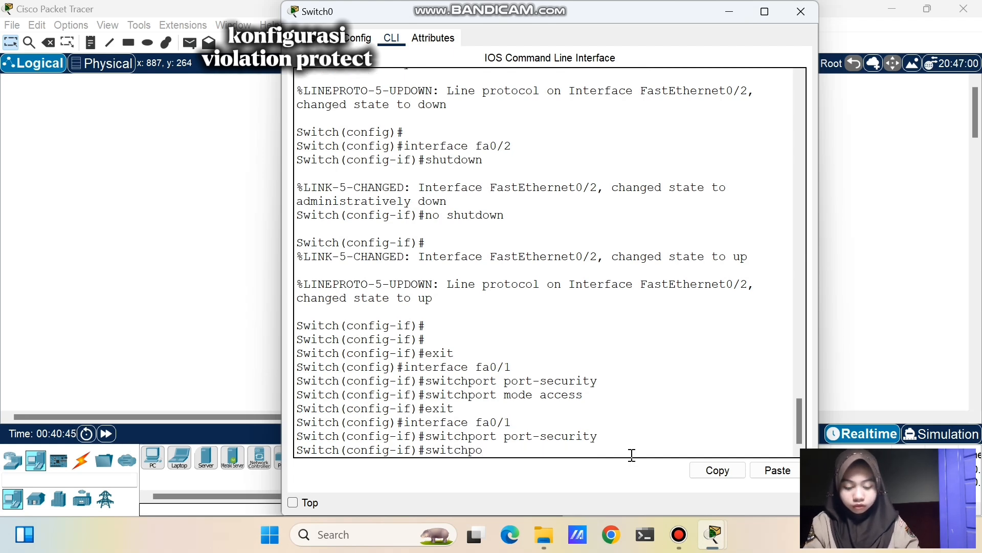
pyautogui.write('rt port')
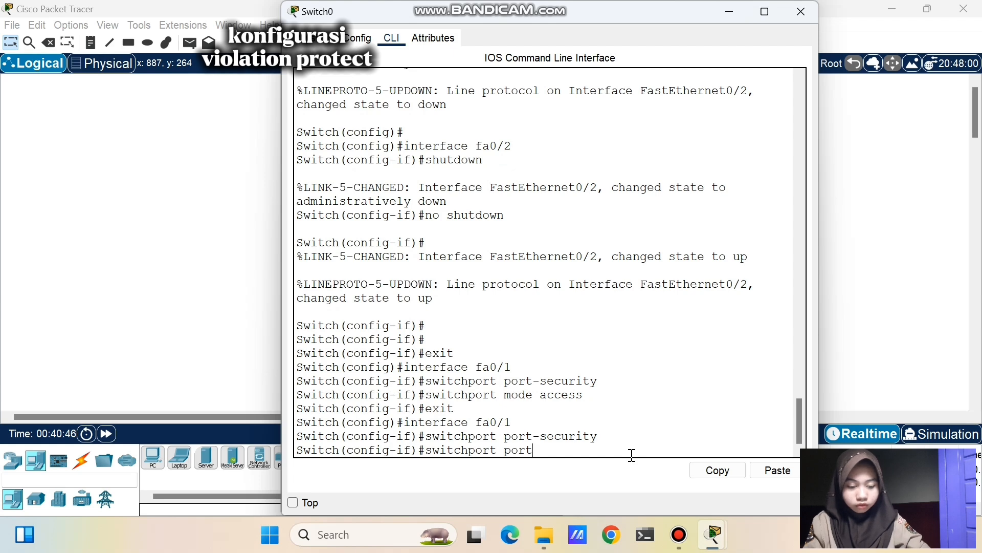
pyautogui.write('-securitu')
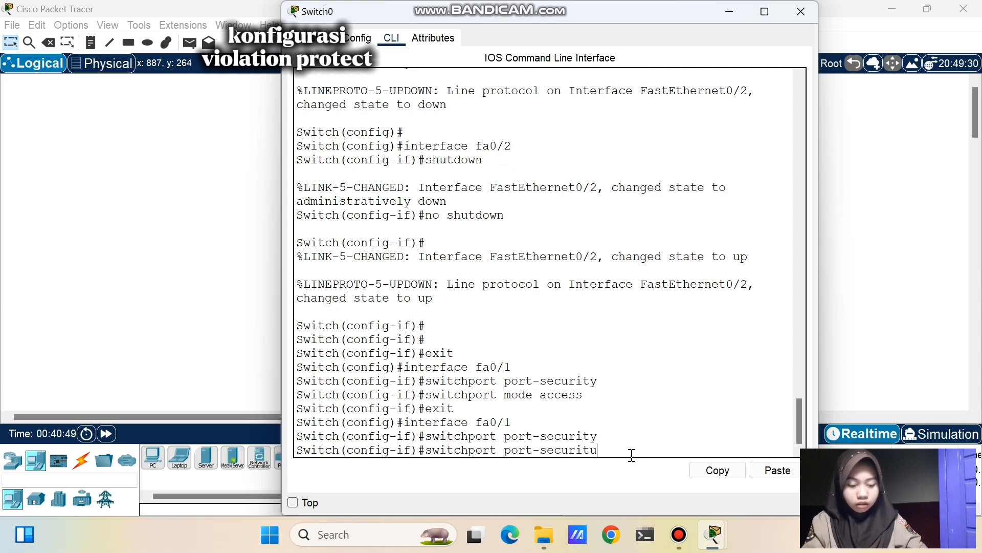
pyautogui.press('BackSpace')
pyautogui.write('y mac')
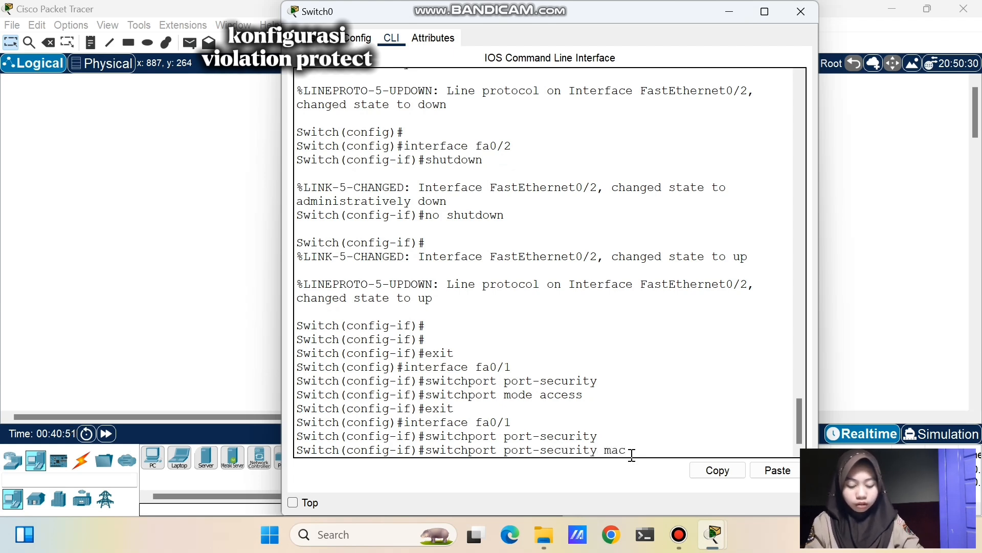
pyautogui.write('-address')
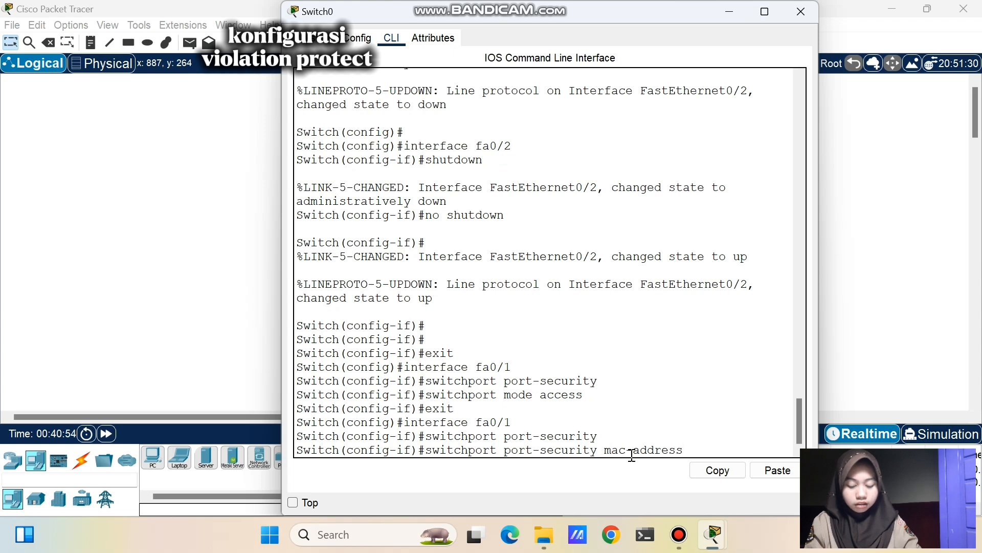
pyautogui.write(' sticky')
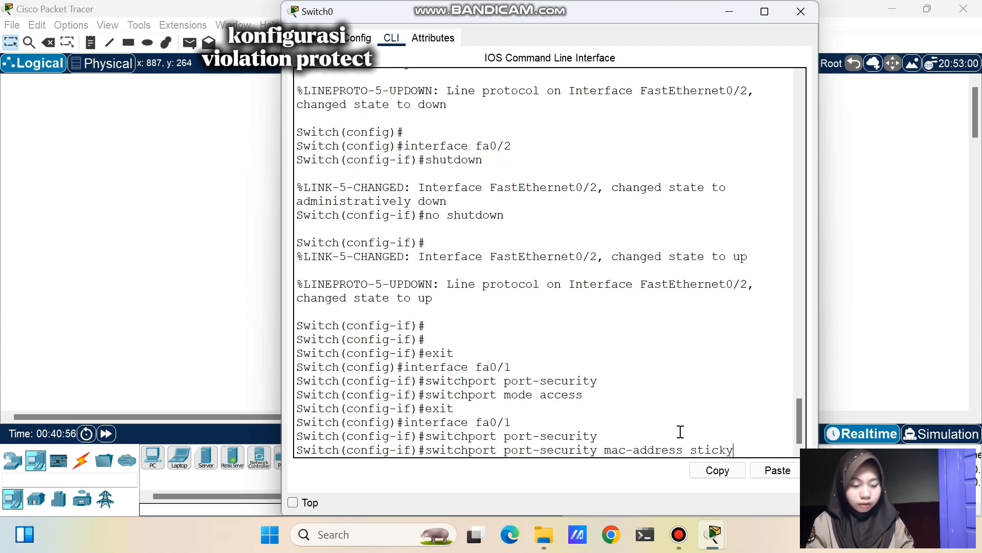
pyautogui.press('Return')
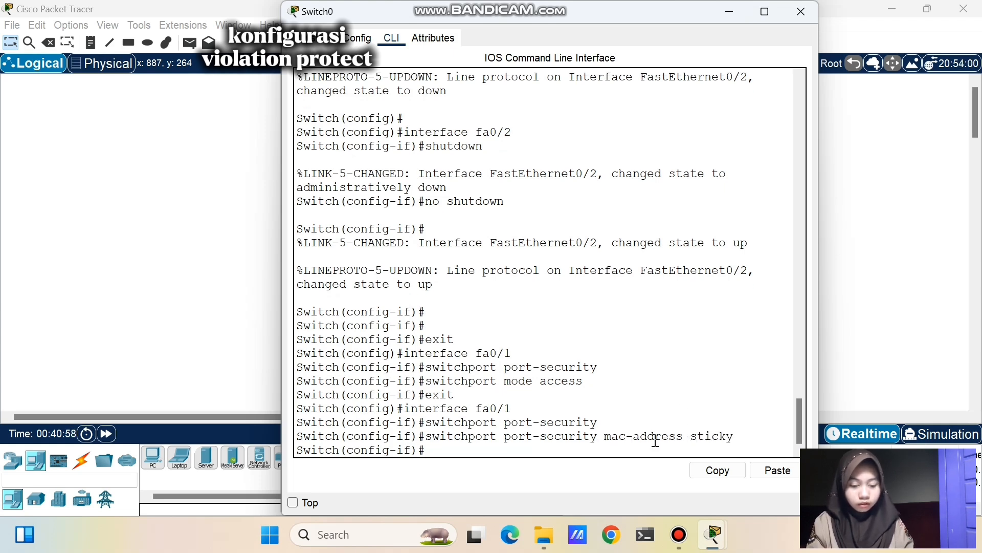
# Limit interface fa0/1 to one secure MAC address with switchport port-security maximum 1
pyautogui.write('switchp')
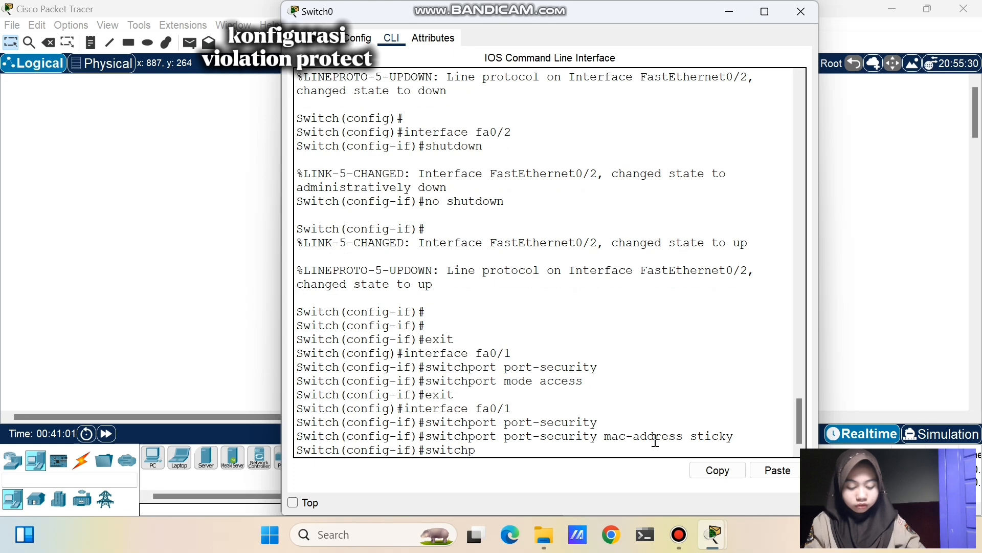
pyautogui.write('ort p')
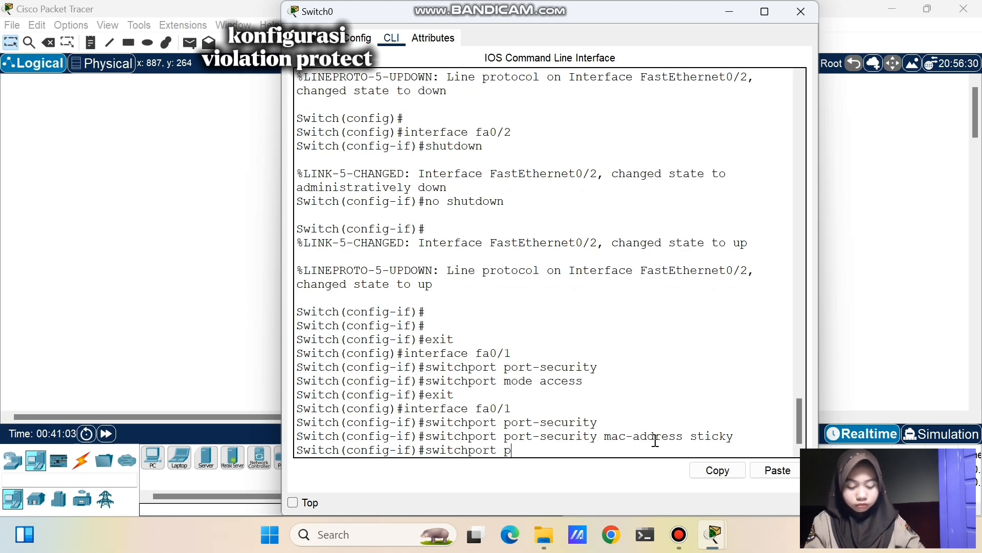
pyautogui.write('ort-security')
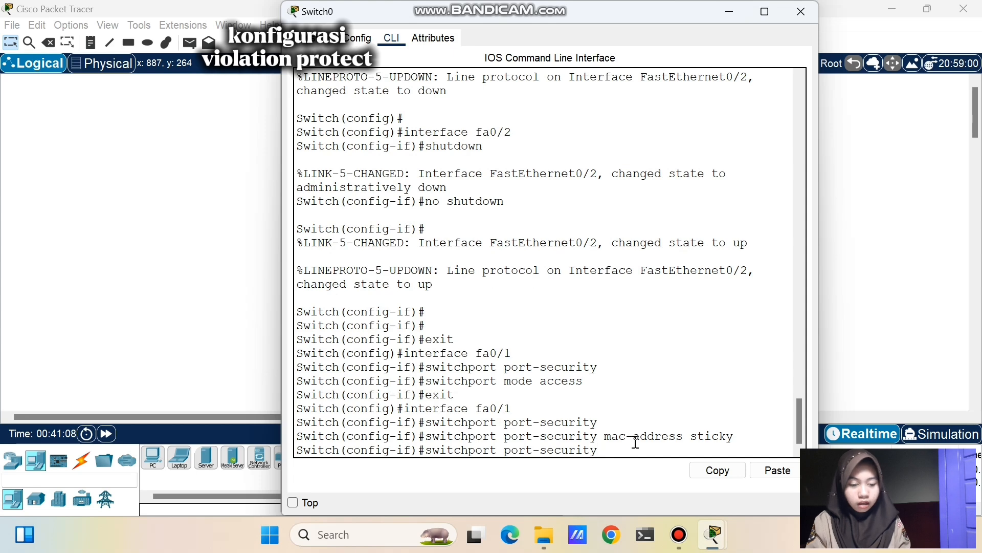
pyautogui.write(' max')
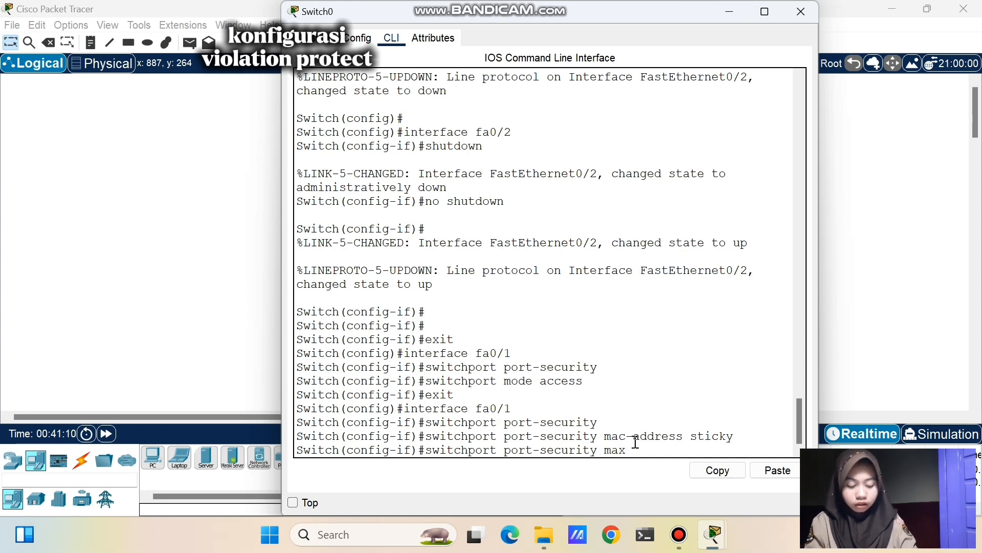
pyautogui.write('imum 1')
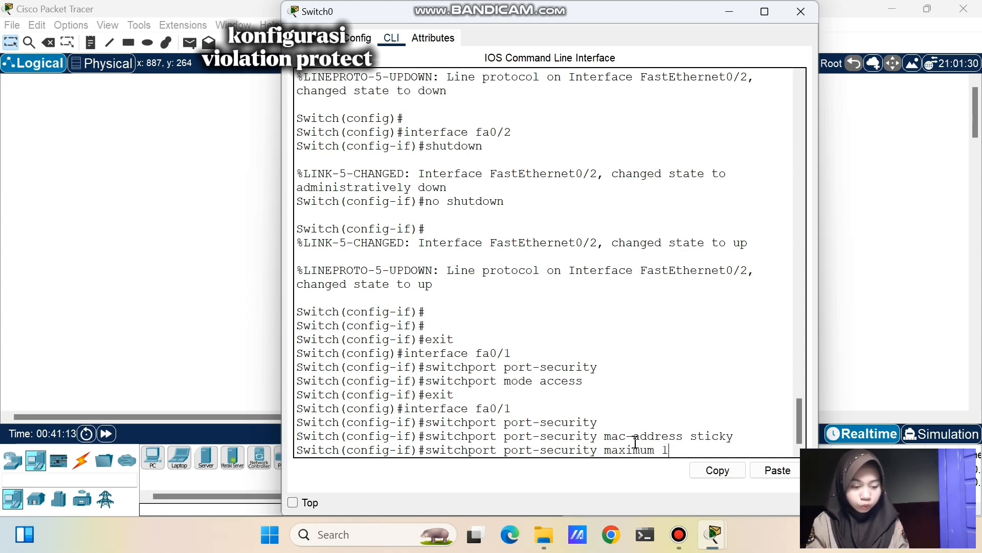
pyautogui.press('Return')
# Set the port-security violation mode of fa0/1 to protect and exit the interface configuration mode
pyautogui.write('switchpo')
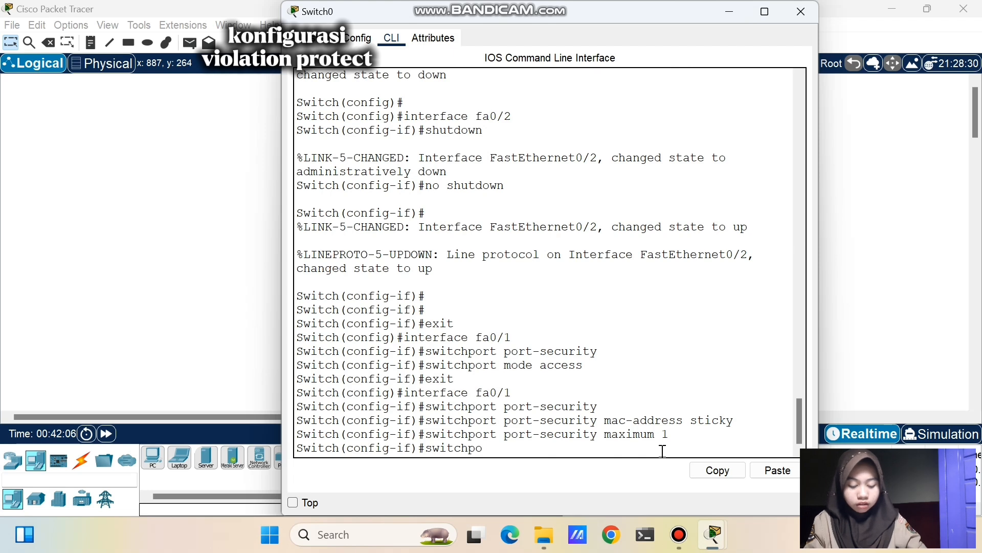
pyautogui.write('rt port-sec')
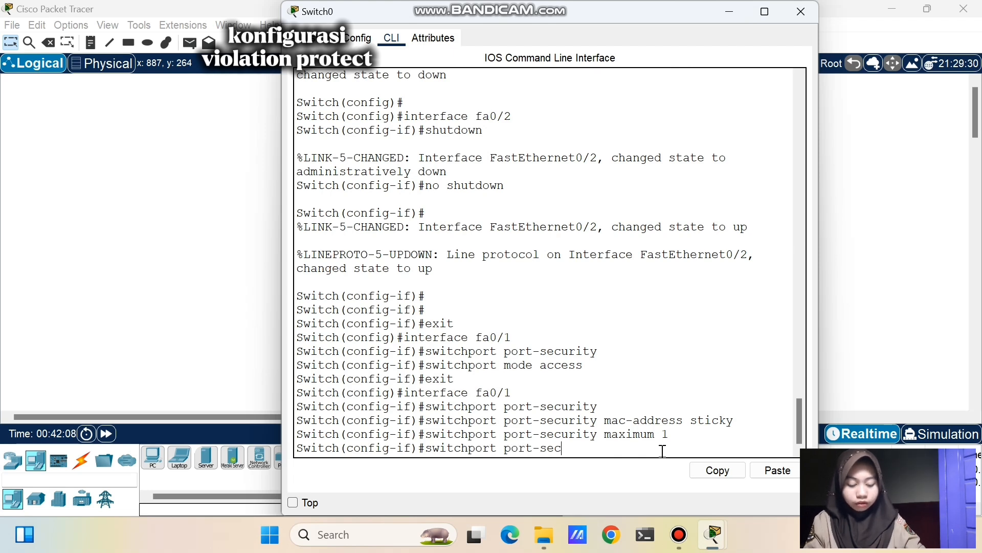
pyautogui.write('urity violation ')
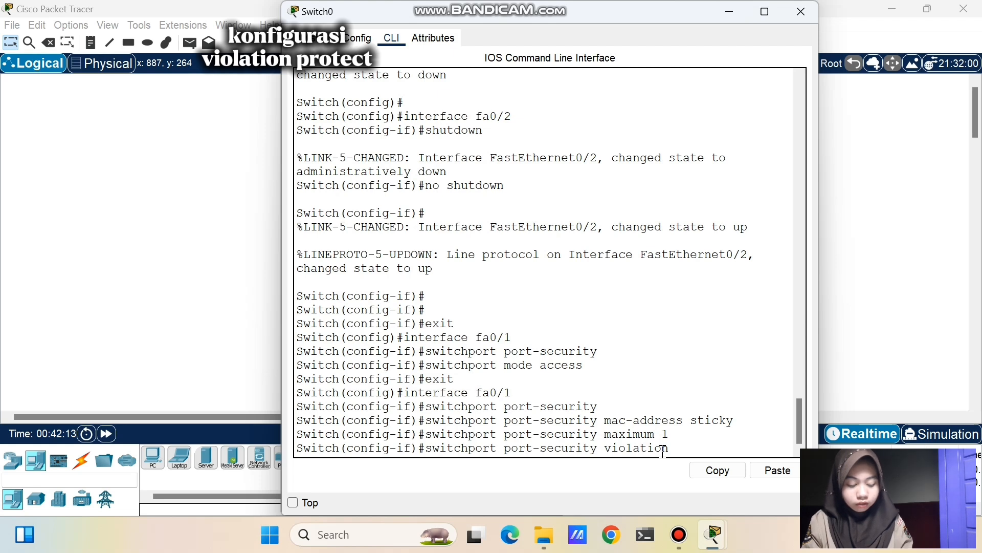
pyautogui.write('protect')
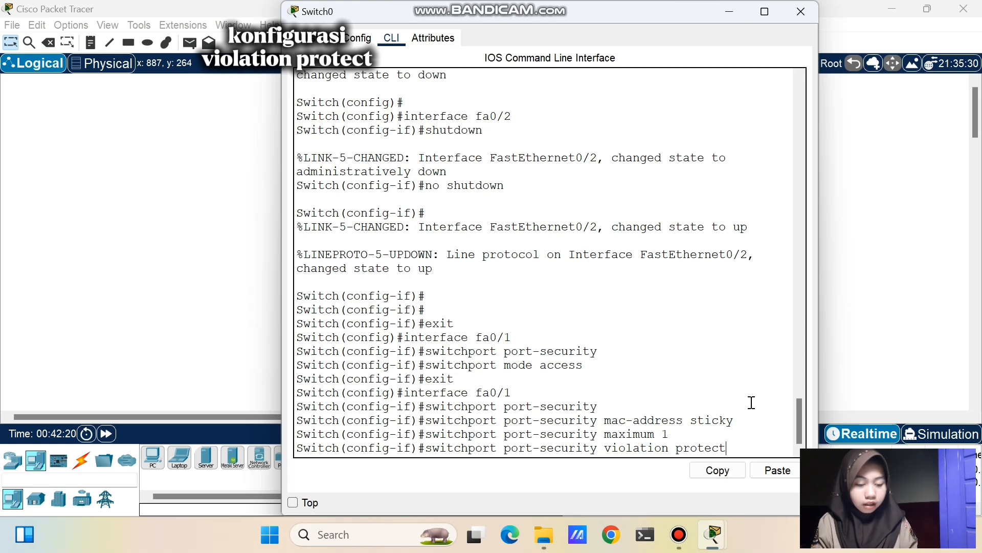
pyautogui.press('Return')
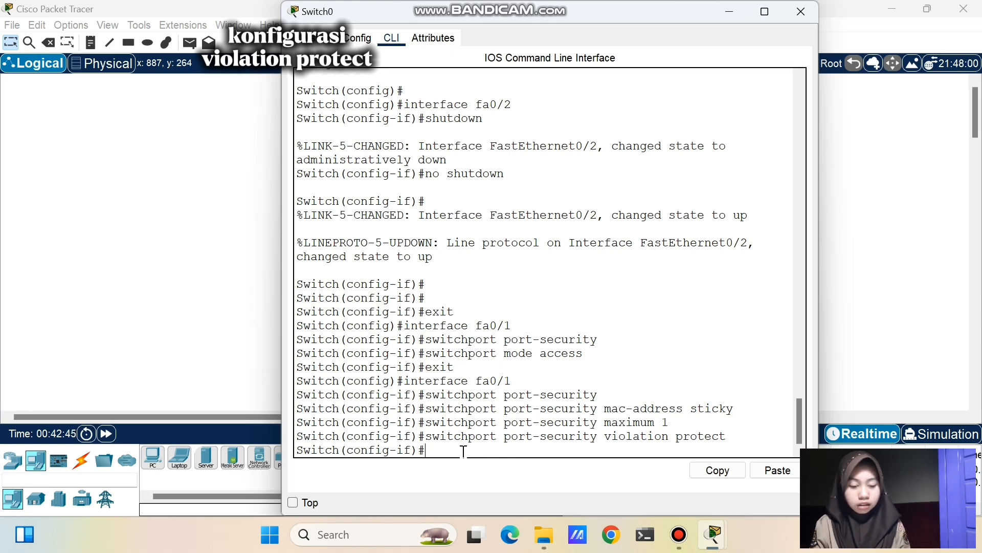
pyautogui.write('exit')
pyautogui.press('Return')
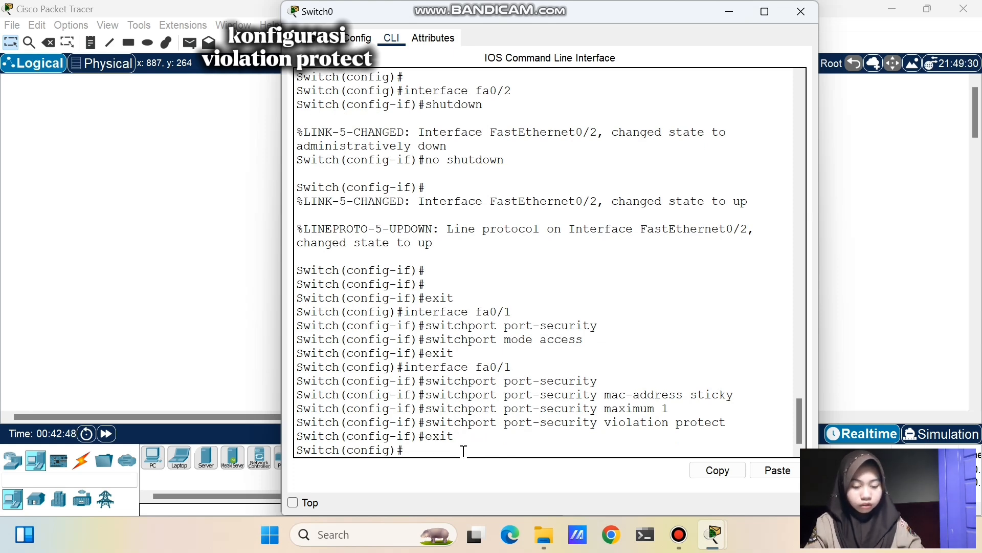
# Run do show port-security interface fa0/1 and examine the security violation count and last source address
pyautogui.press('Return')
pyautogui.write('do show')
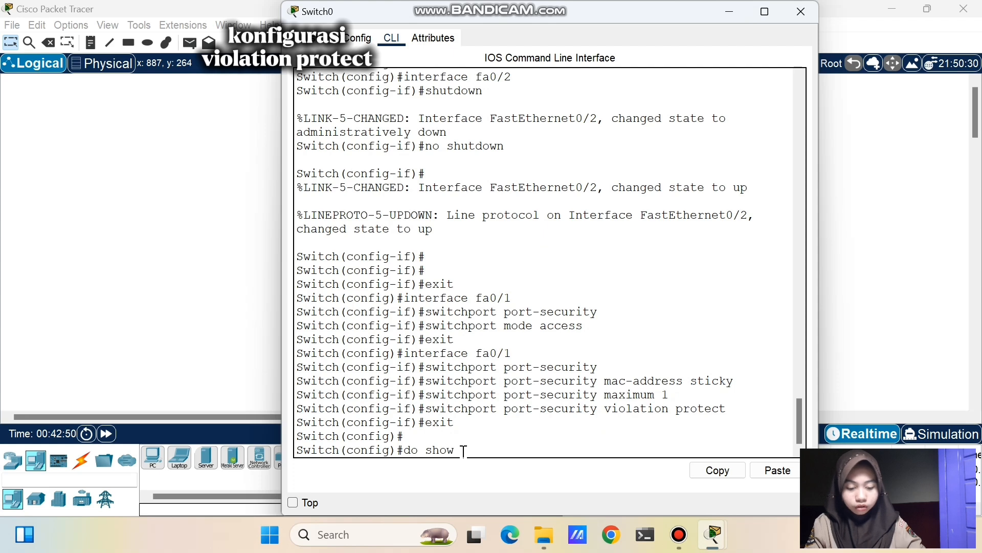
pyautogui.write(' port-sec')
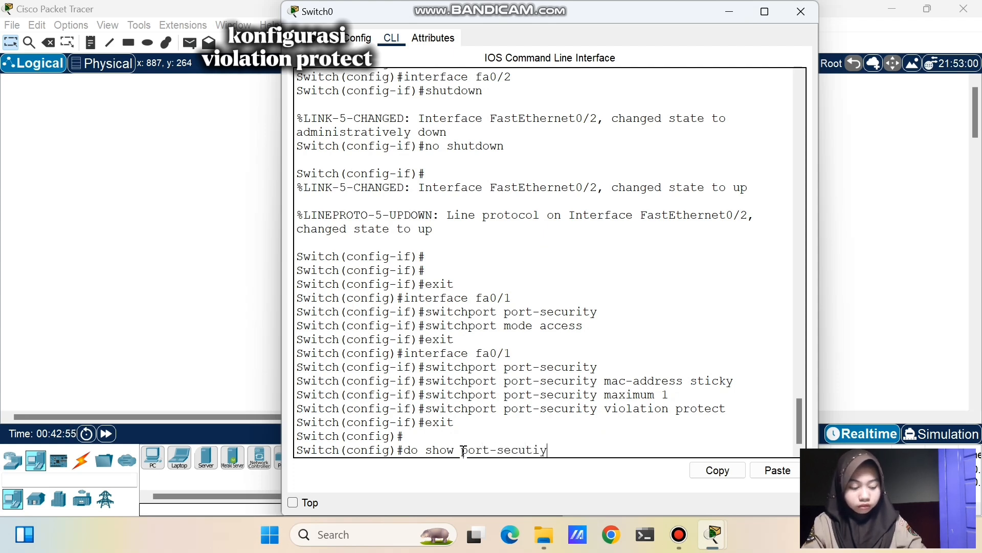
pyautogui.write('urity inter')
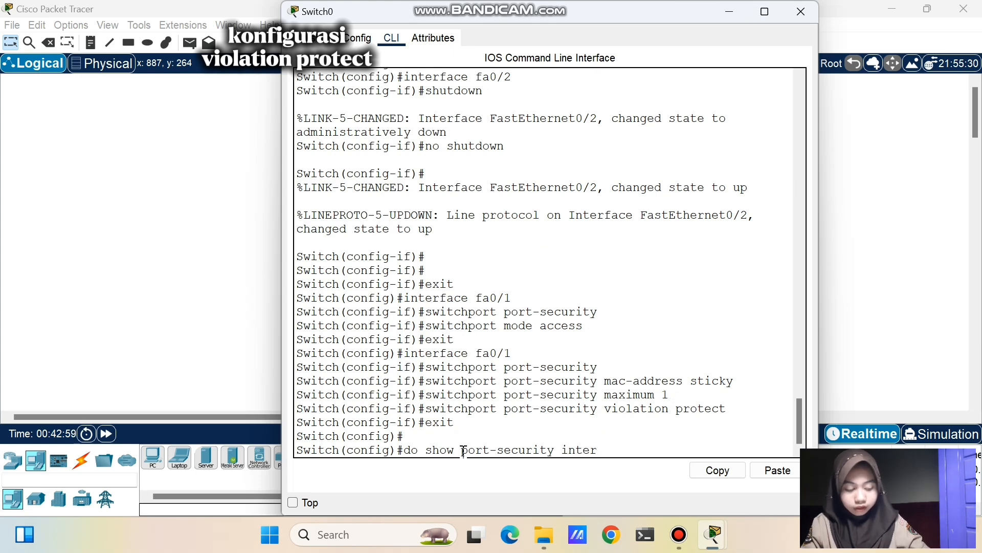
pyautogui.write('face fa0/1')
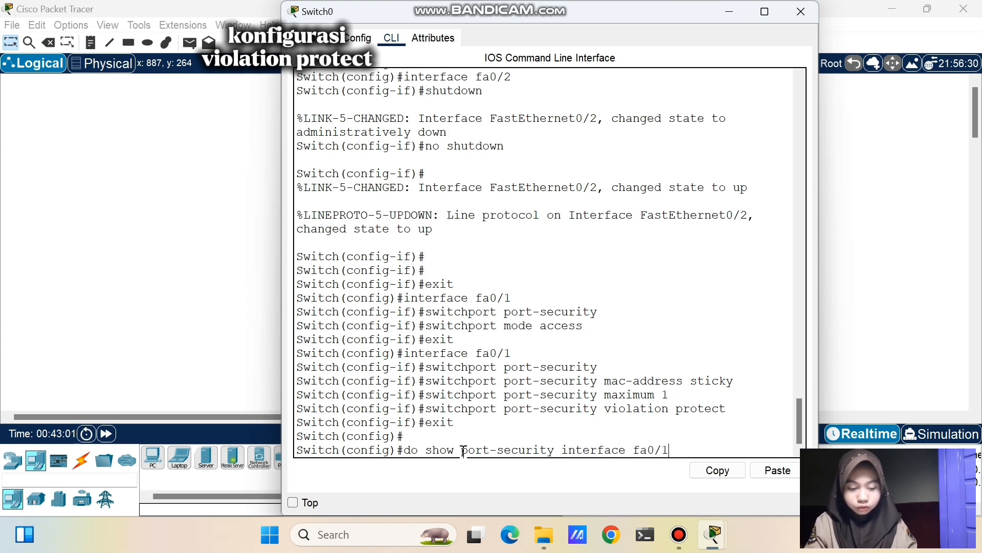
pyautogui.press('Return')
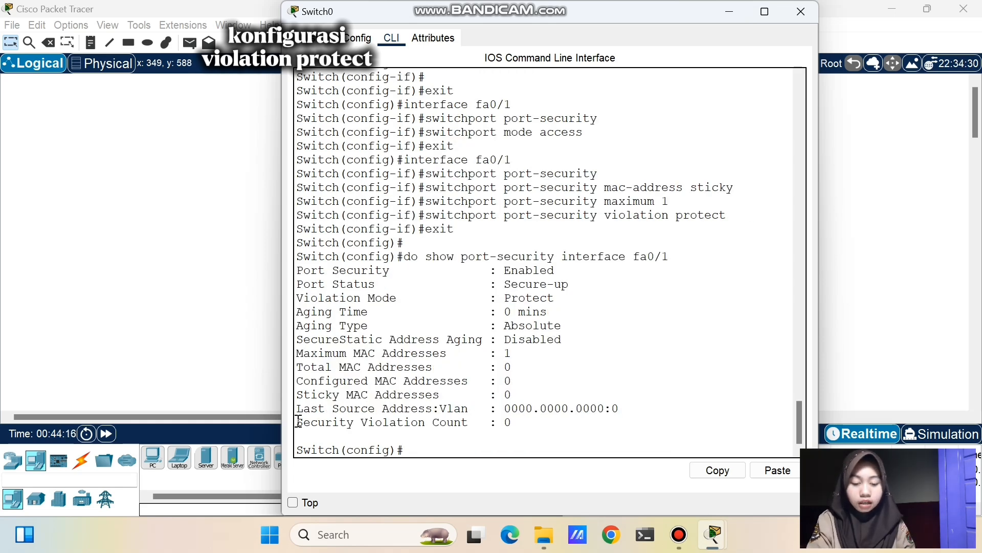
pyautogui.moveTo(298, 420); pyautogui.dragTo(487, 438)
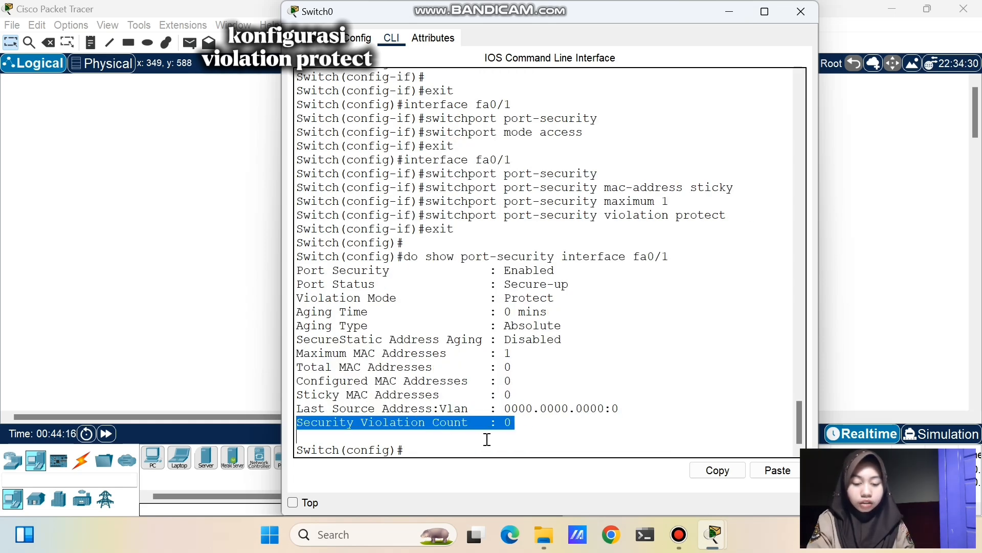
pyautogui.click(539, 433)
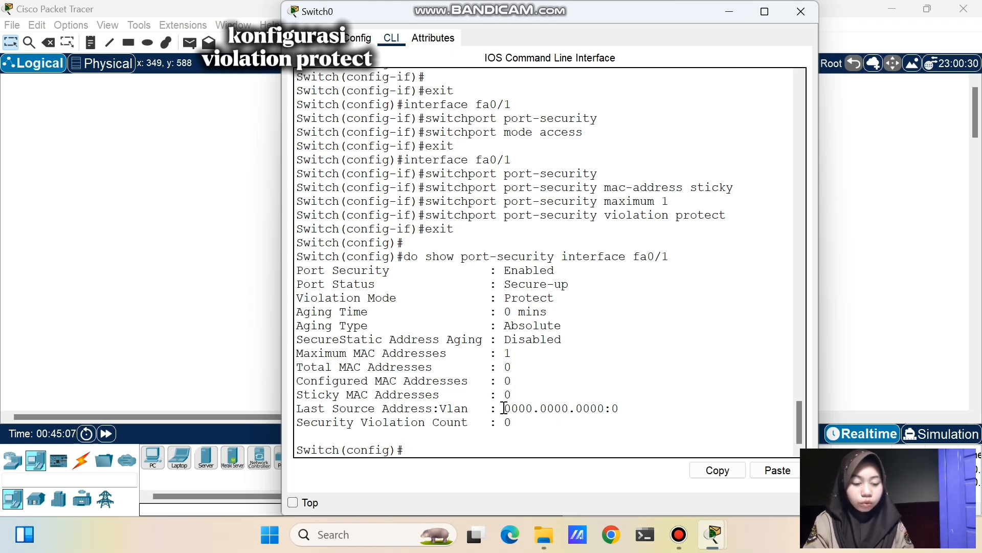
pyautogui.moveTo(504, 408); pyautogui.dragTo(631, 412)
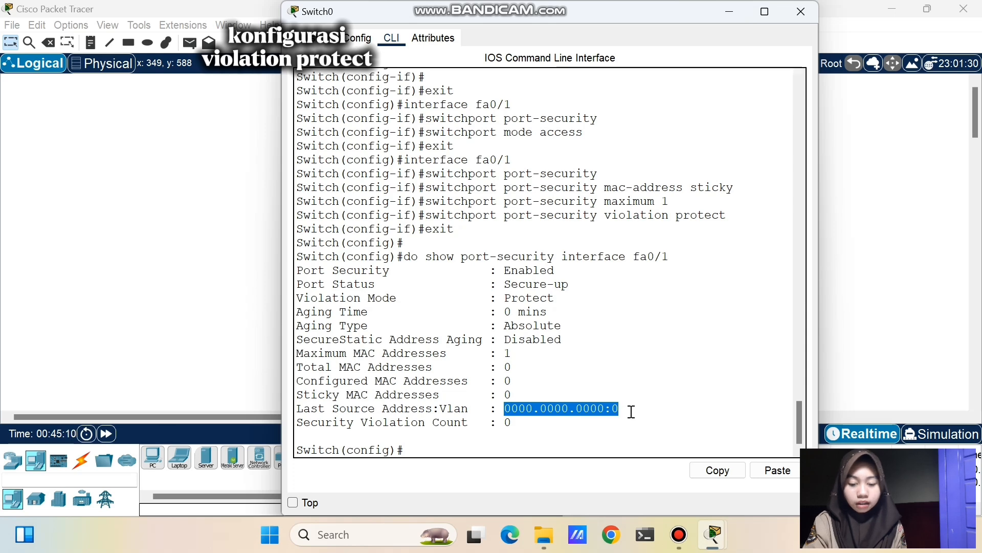
pyautogui.moveTo(559, 434)
pyautogui.mouseDown()
pyautogui.moveTo(607, 289)
pyautogui.moveTo(760, 70)
pyautogui.mouseUp()
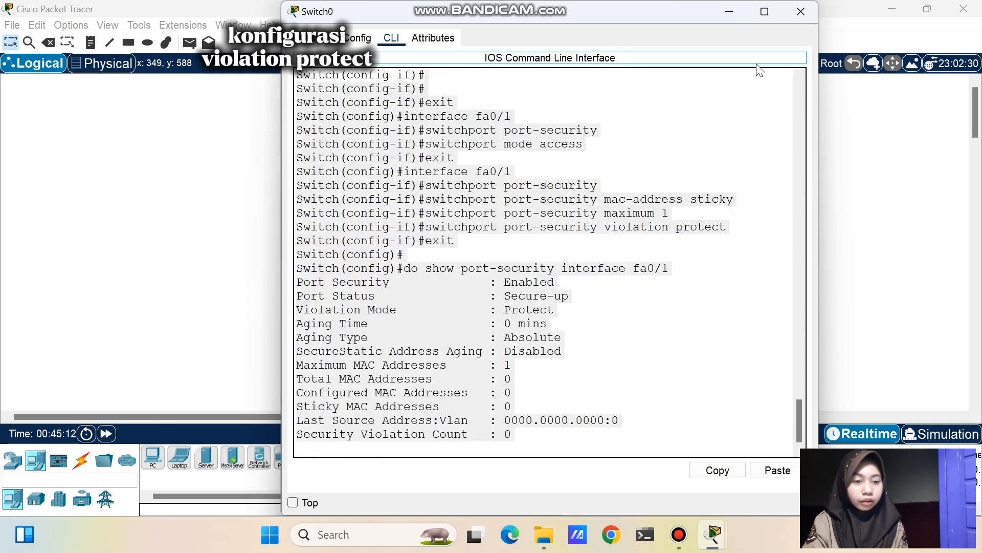
# Clear the PDU list and send a simple PDU from Server1 to CLient
pyautogui.click(730, 11)
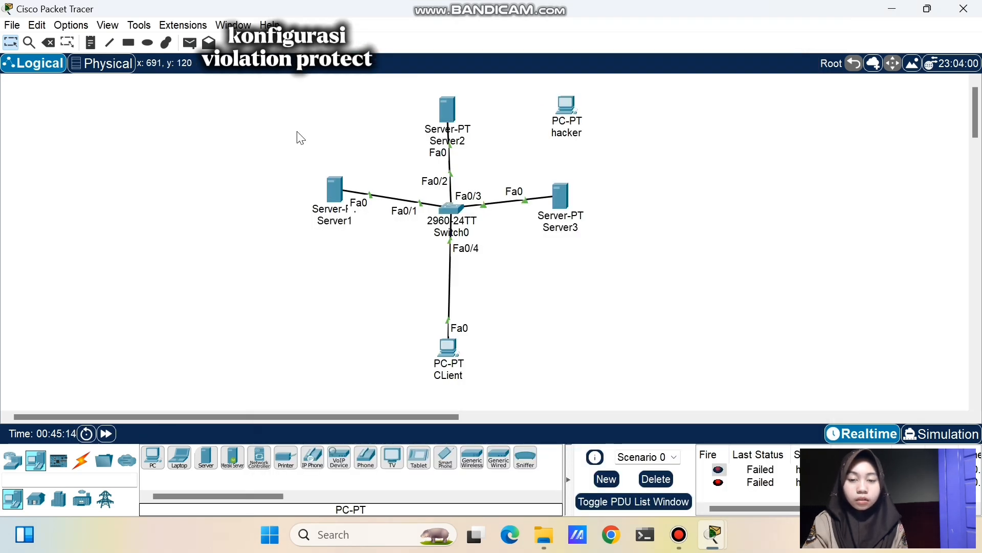
pyautogui.click(189, 44)
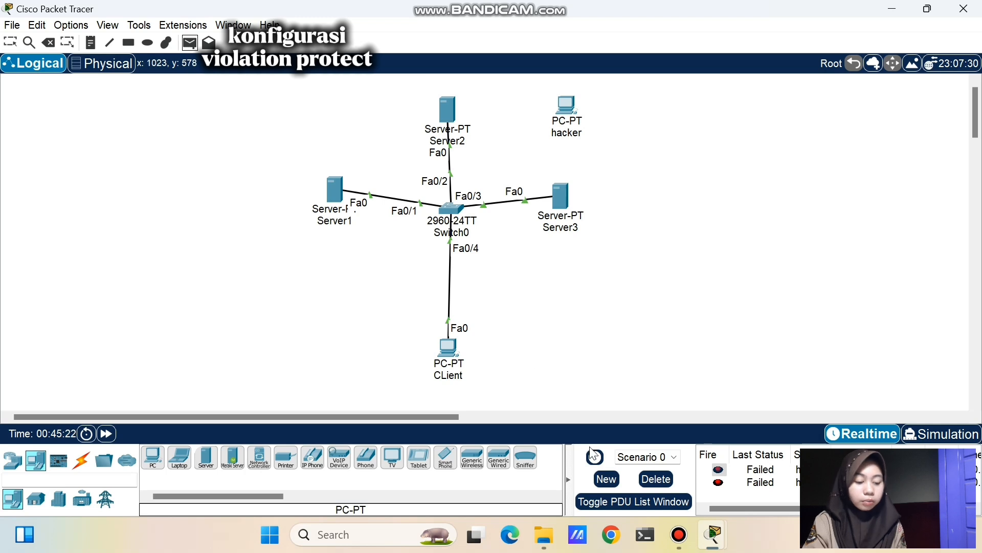
pyautogui.click(656, 479)
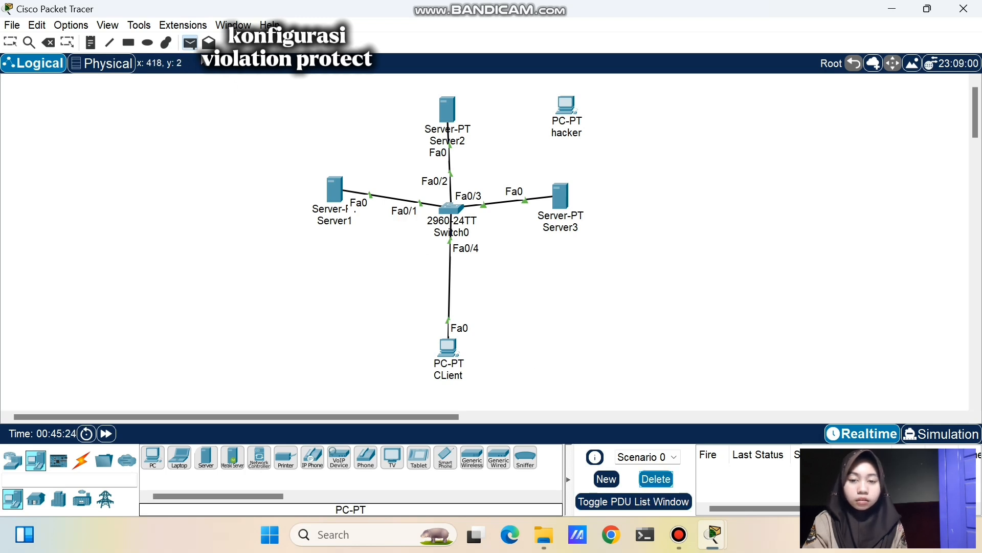
pyautogui.click(335, 192)
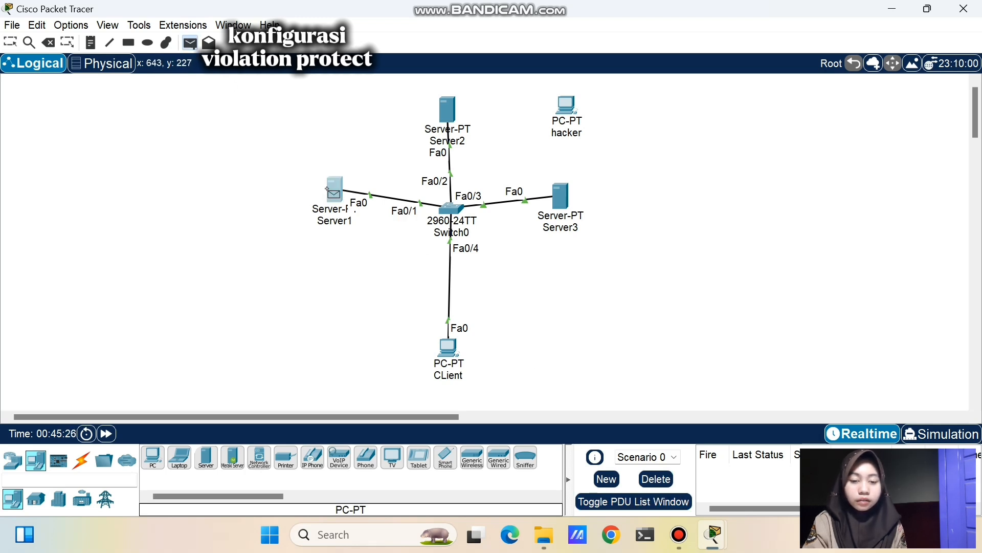
pyautogui.click(443, 344)
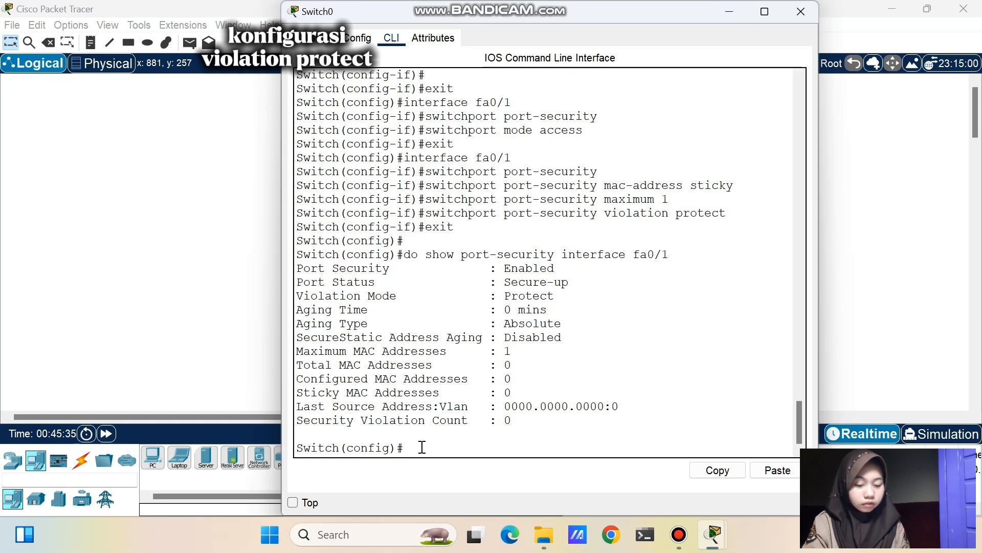
# Rerun do show port-security interface fa0/1 on Switch0 and examine the maximum and total MAC addresses and the last source address
pyautogui.press('Up')
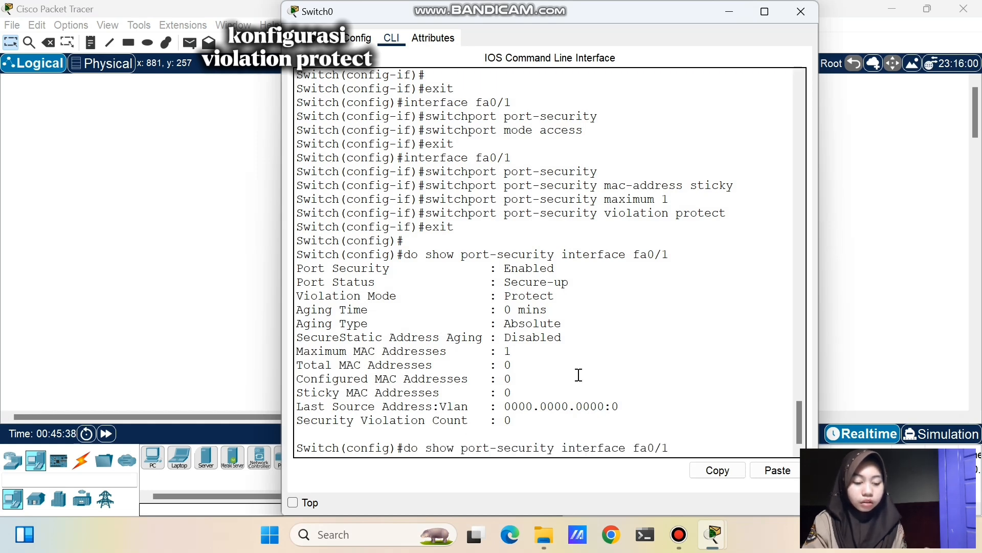
pyautogui.press('Return')
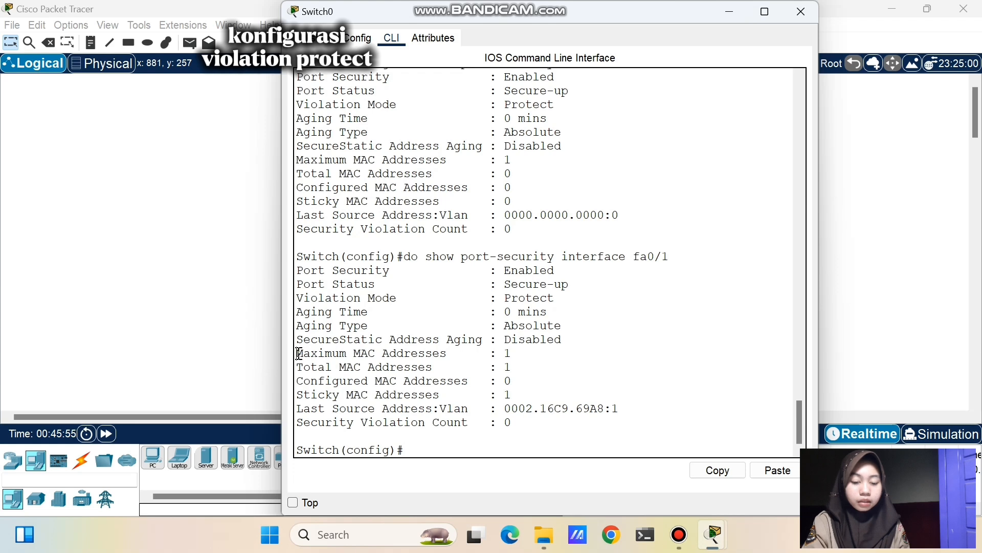
pyautogui.moveTo(299, 353); pyautogui.dragTo(539, 364)
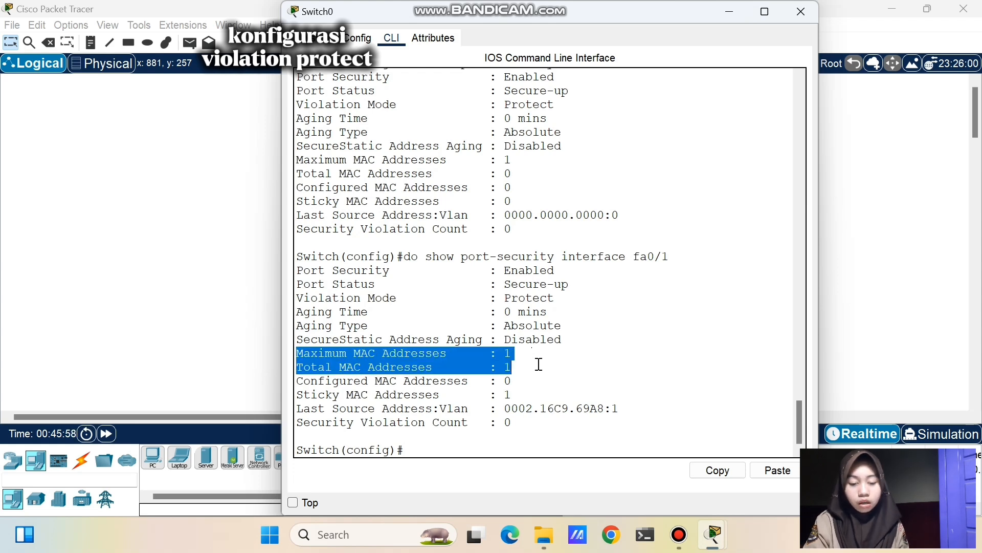
pyautogui.click(513, 371)
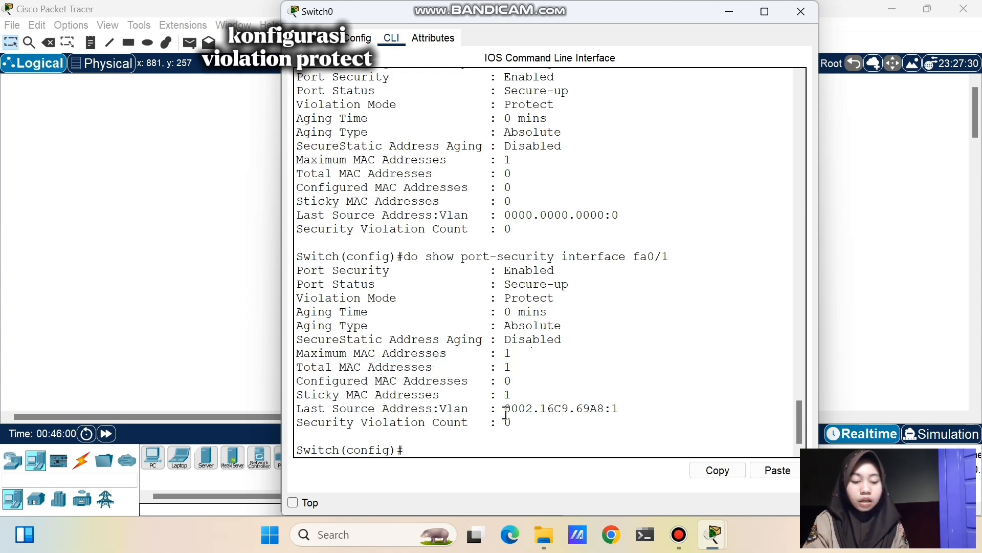
pyautogui.moveTo(505, 410); pyautogui.dragTo(626, 414)
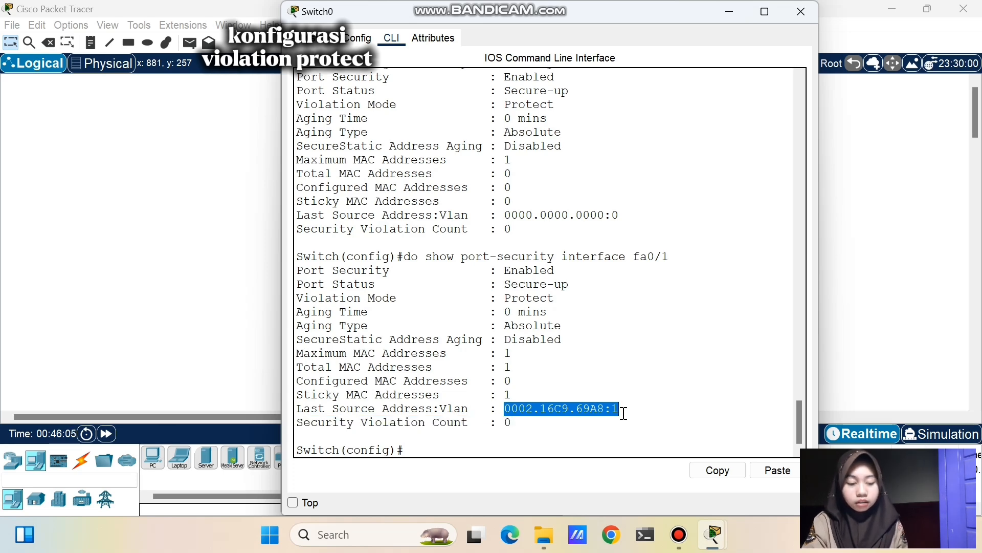
pyautogui.click(624, 413)
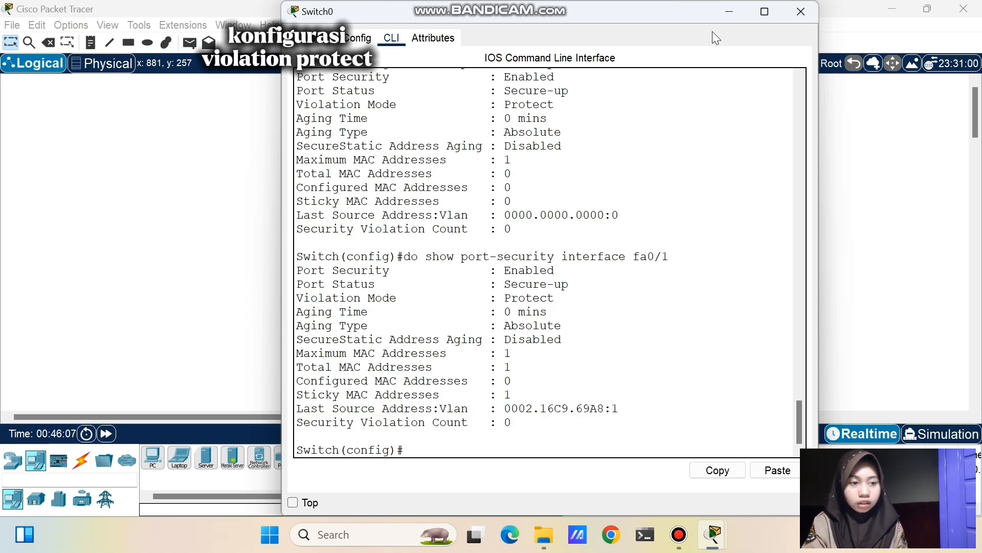
# Place the hacker PC above Server1 and move Server1's end of the Fa0/1 cable to the hacker's FastEthernet0 port
pyautogui.click(722, 14)
pyautogui.moveTo(566, 110)
pyautogui.mouseDown()
pyautogui.moveTo(326, 125)
pyautogui.moveTo(296, 109)
pyautogui.mouseUp()
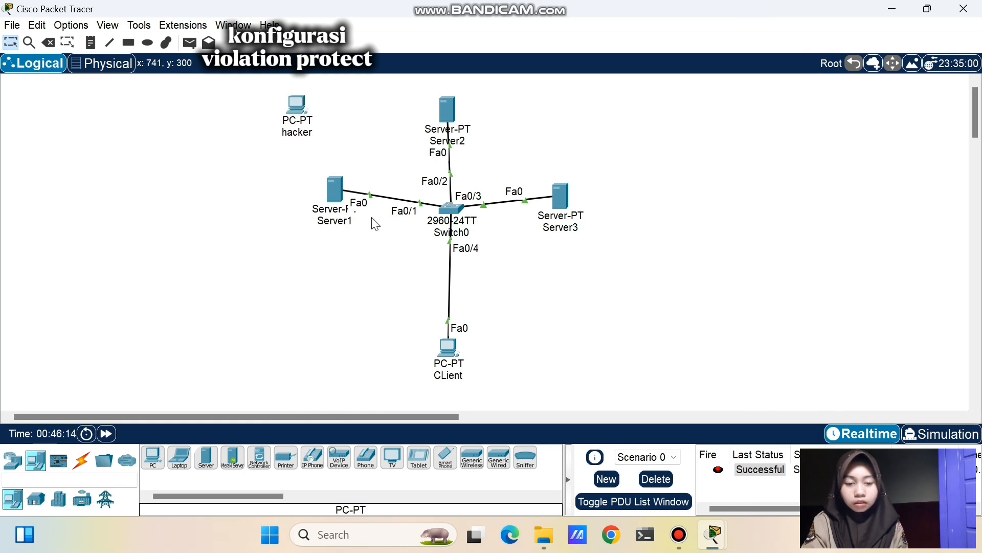
pyautogui.moveTo(371, 197); pyautogui.dragTo(322, 125)
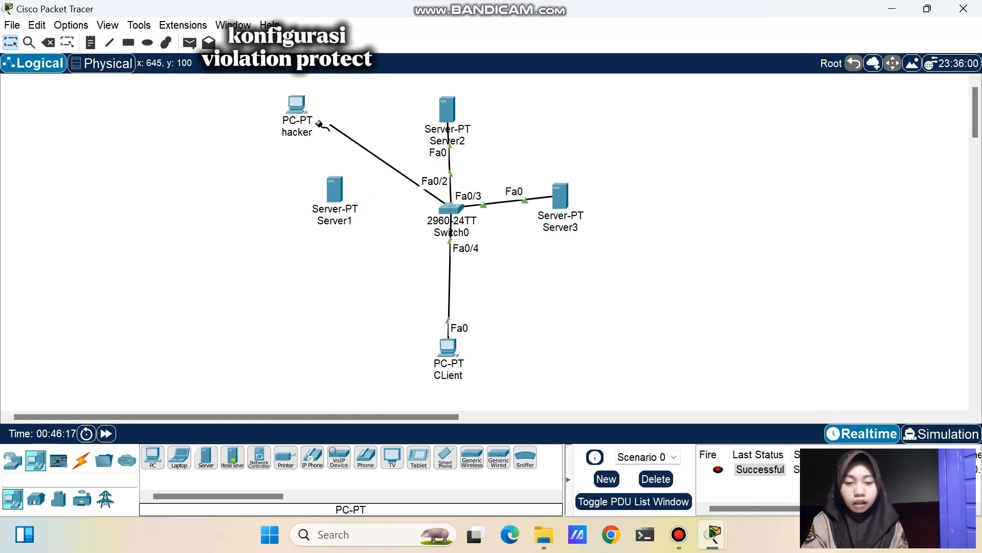
pyautogui.click(295, 104)
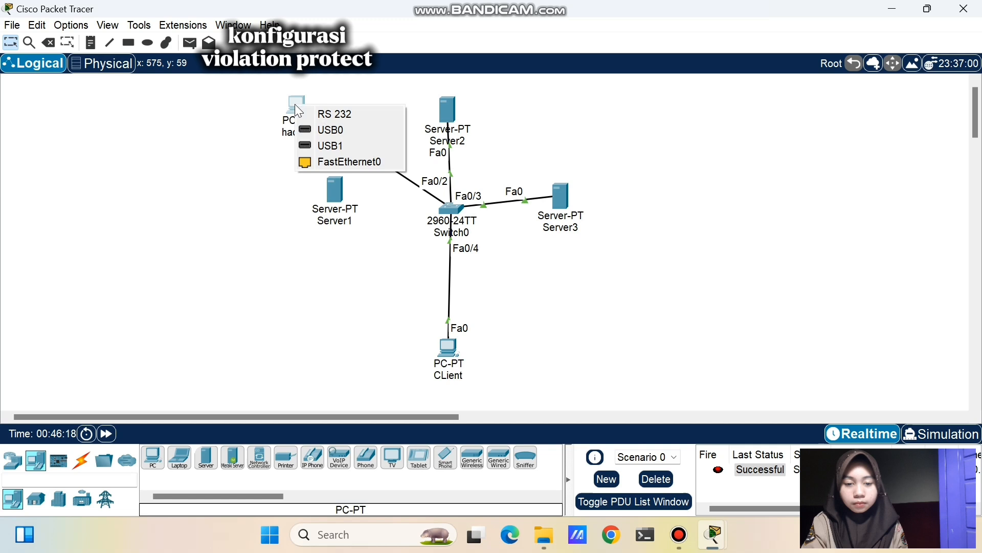
pyautogui.click(335, 161)
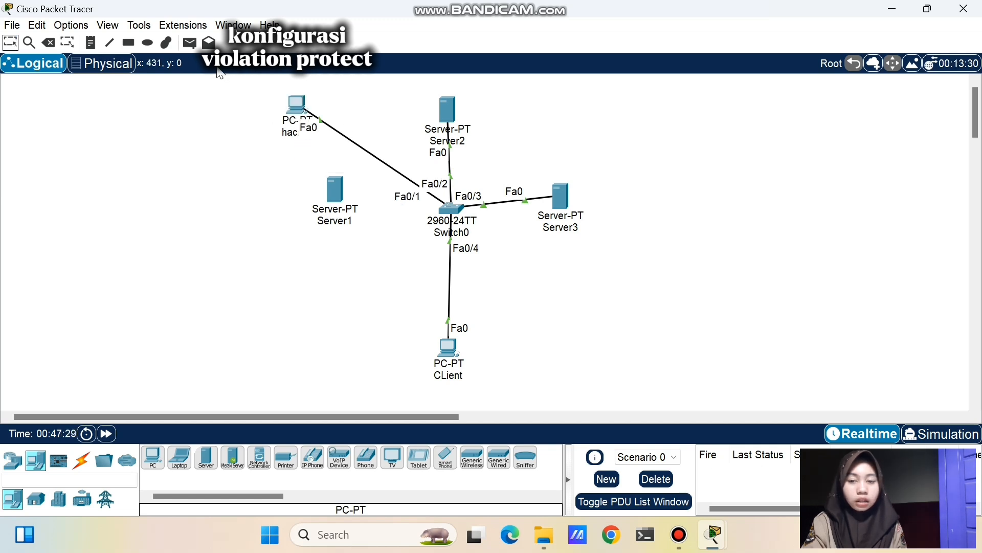
# Send a simple PDU from the hacker PC to CLient and another from the hacker PC to Server2
pyautogui.click(188, 46)
pyautogui.click(295, 104)
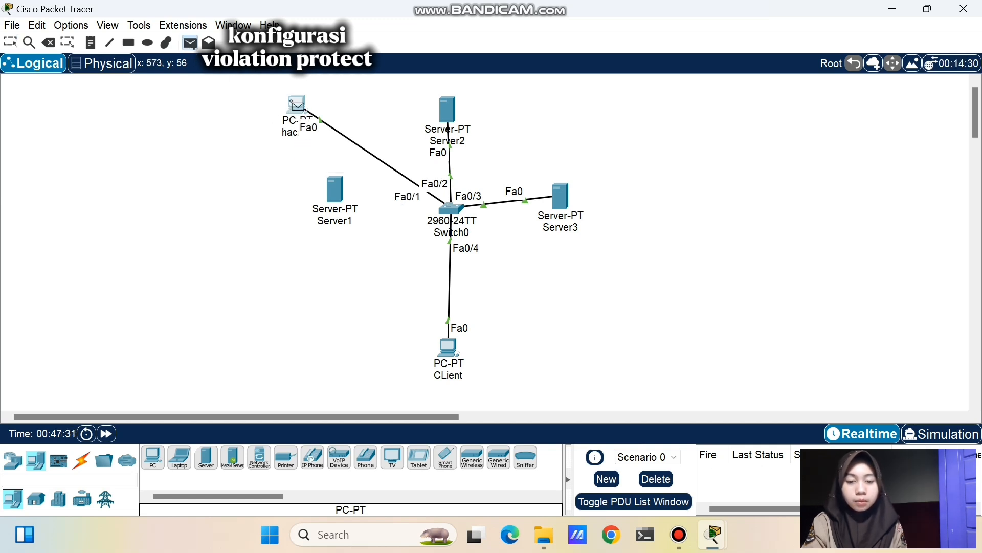
pyautogui.click(444, 337)
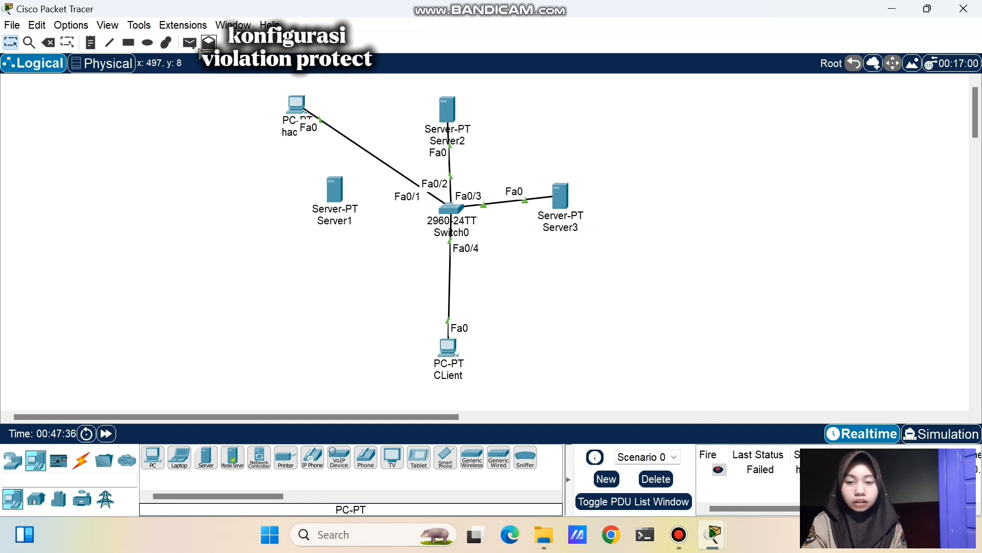
pyautogui.press('p')
pyautogui.click(296, 105)
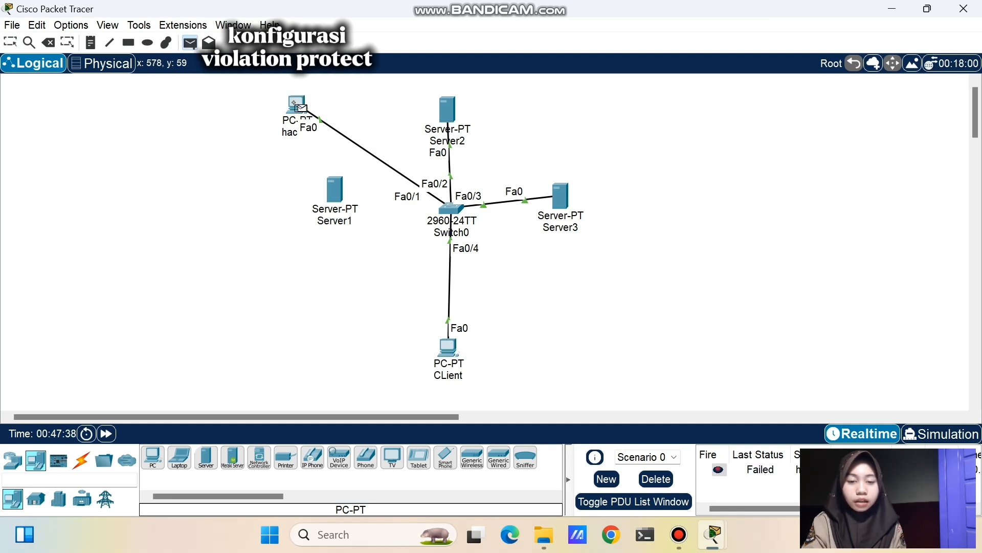
pyautogui.click(440, 114)
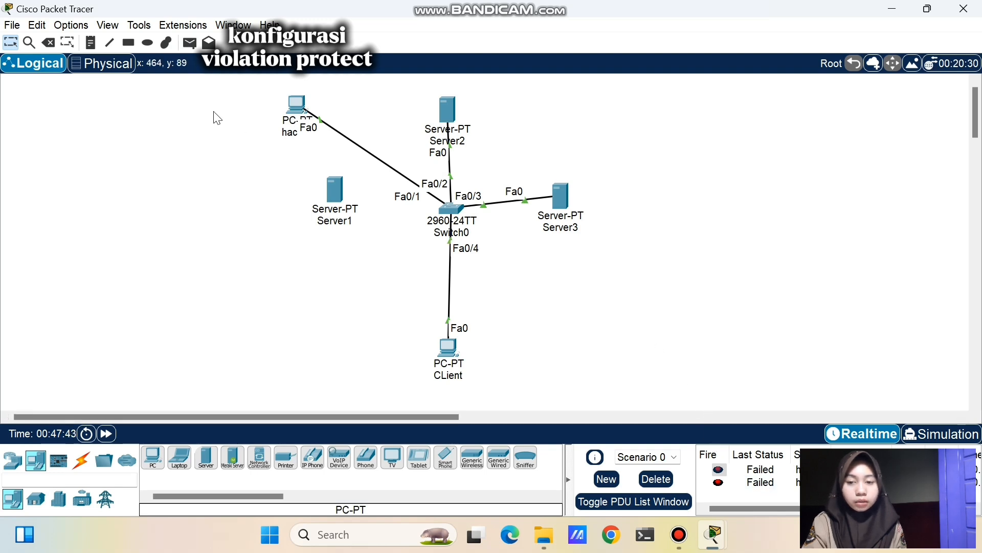
# Send a simple PDU from the hacker PC to Server3 and check the last status of the three hacker PDUs
pyautogui.click(190, 43)
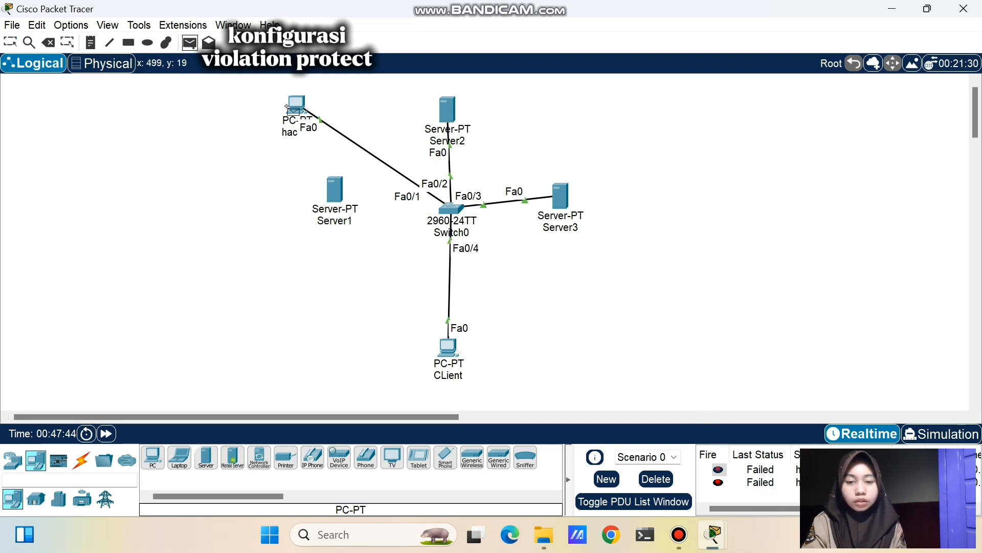
pyautogui.click(297, 105)
pyautogui.click(560, 199)
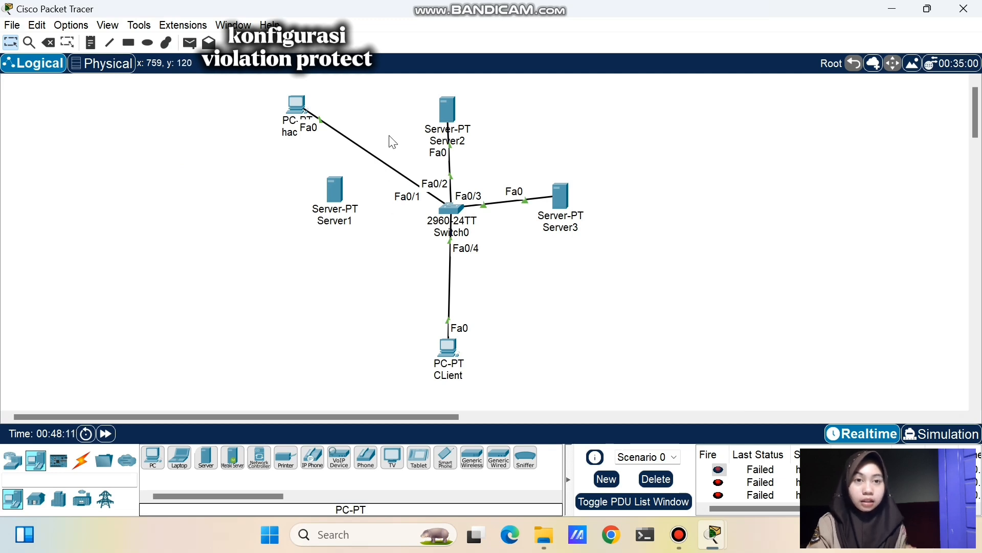
pyautogui.click(761, 471)
pyautogui.click(763, 483)
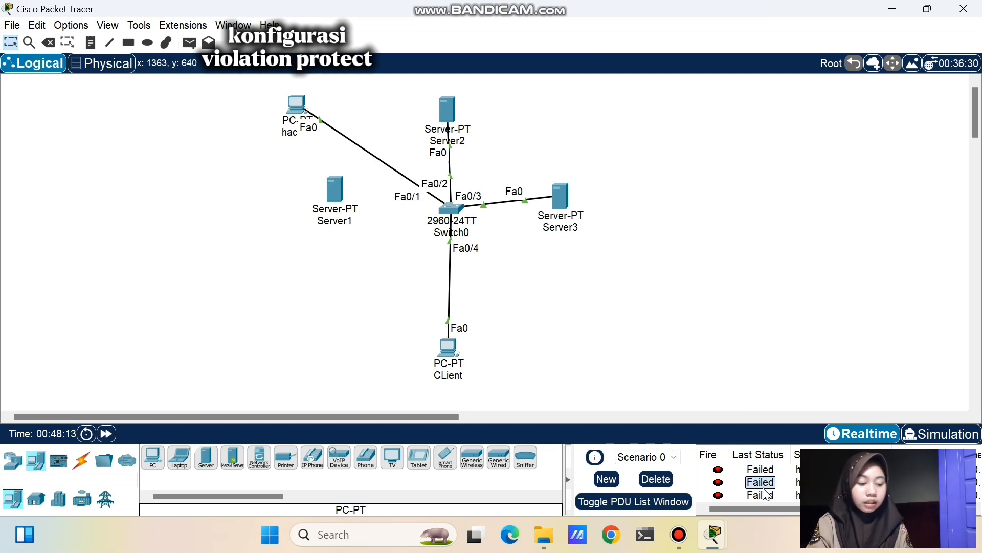
pyautogui.click(763, 495)
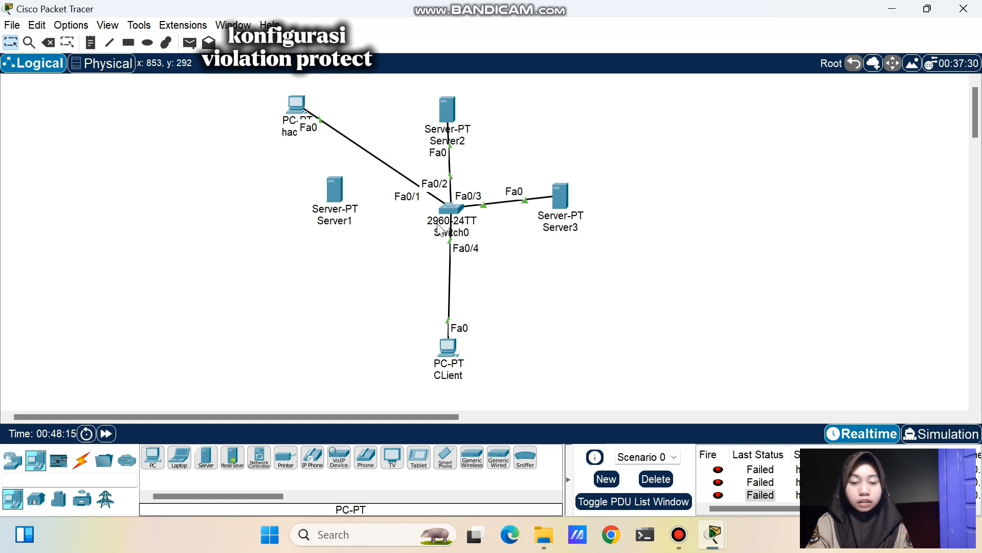
# Remove the Fa0/1 cable from the hacker PC and reconnect Server1 to Switch0 port Fa0/1
pyautogui.click(320, 121)
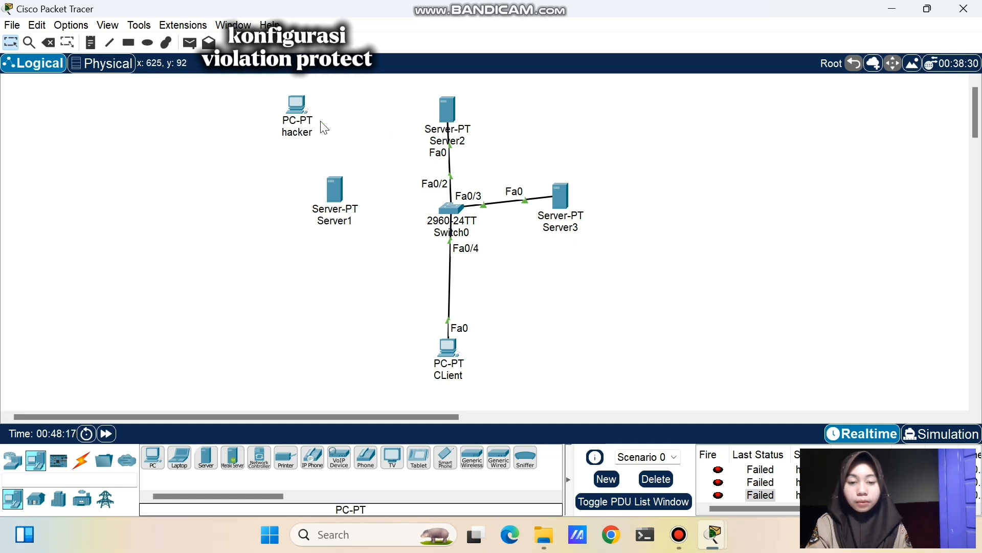
pyautogui.click(337, 191)
pyautogui.click(421, 205)
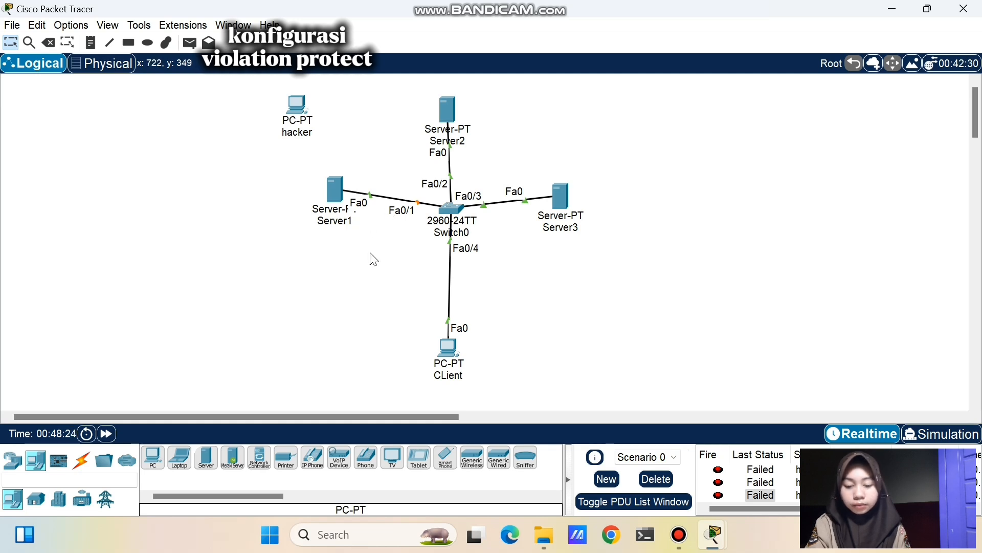
# Clear the PDU list, send a simple PDU from Server1 to CLient twice, and check the last status of the second one
pyautogui.press('p')
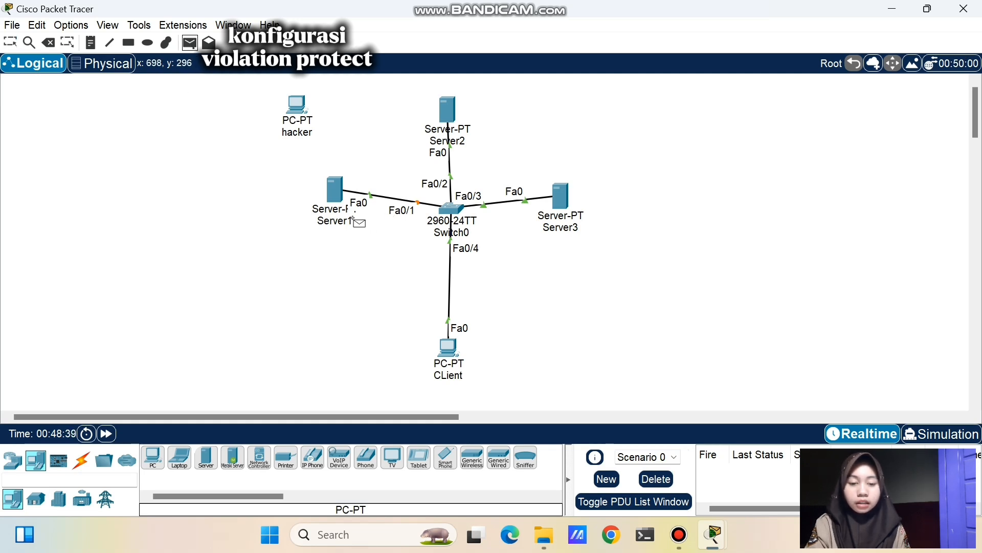
pyautogui.click(336, 190)
pyautogui.click(443, 343)
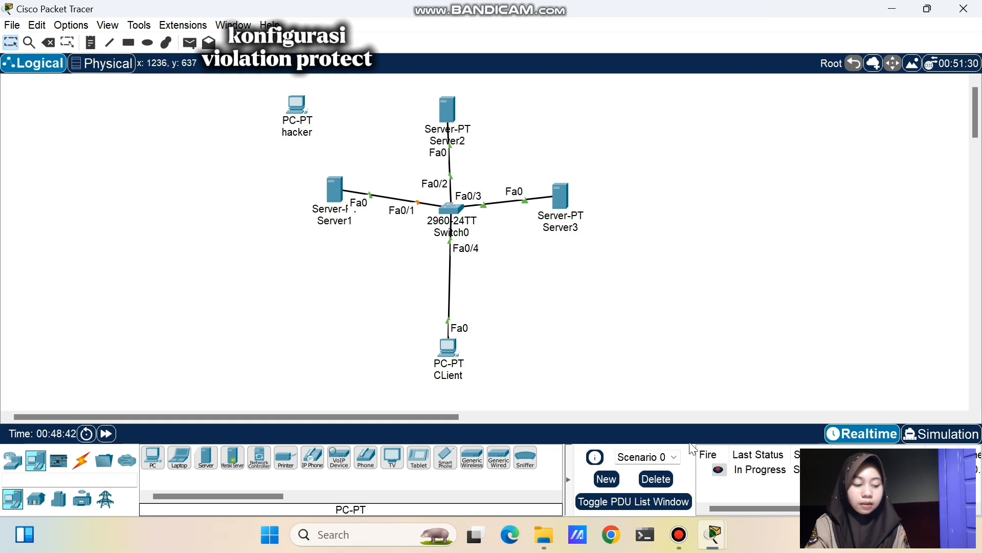
pyautogui.press('p')
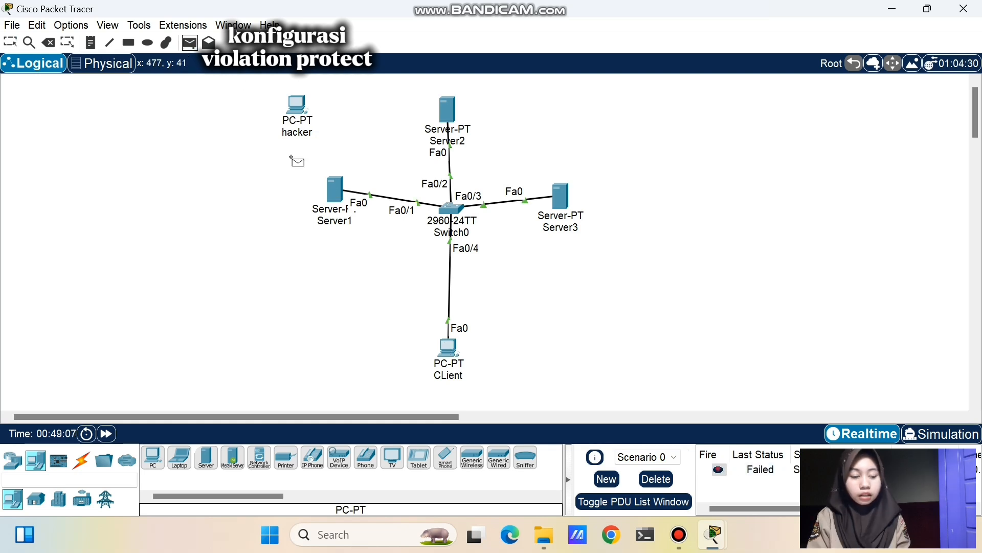
pyautogui.click(335, 190)
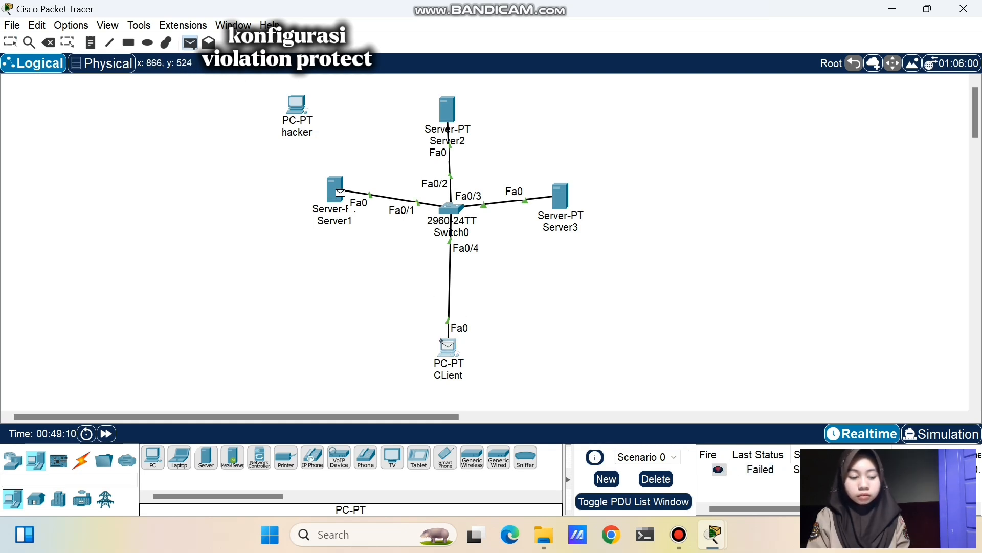
pyautogui.click(448, 348)
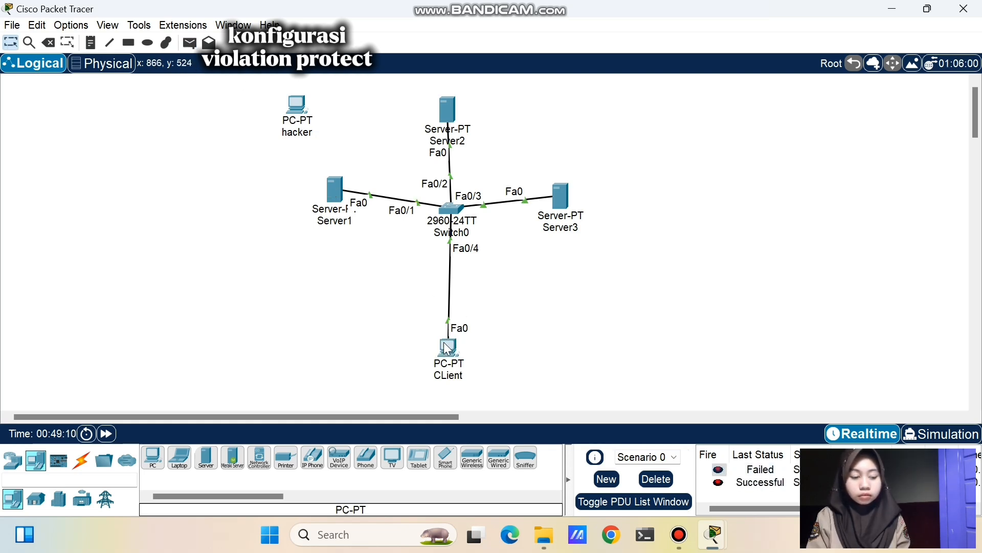
pyautogui.click(775, 484)
# Send a simple PDU from Server1 to Server2, and clear the PDU list
pyautogui.press('p')
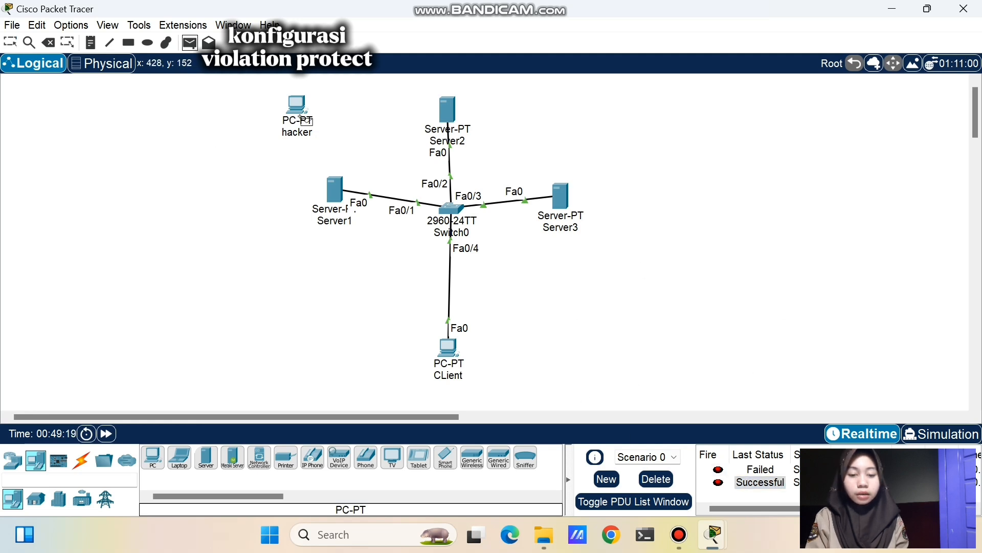
pyautogui.click(335, 190)
pyautogui.click(447, 108)
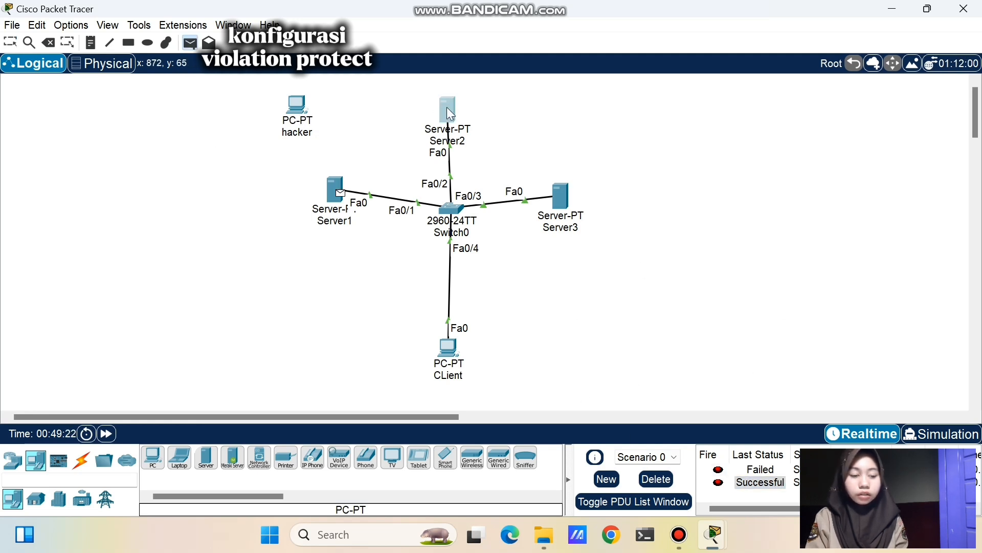
pyautogui.click(656, 479)
# Send a simple PDU from Server1 to Server3 and check its last status
pyautogui.click(190, 43)
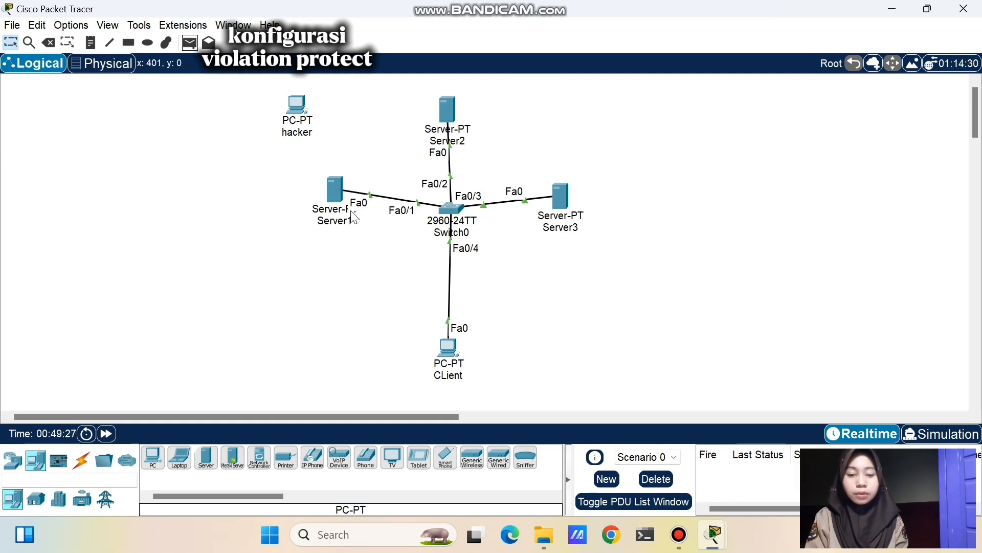
pyautogui.click(333, 190)
pyautogui.click(560, 195)
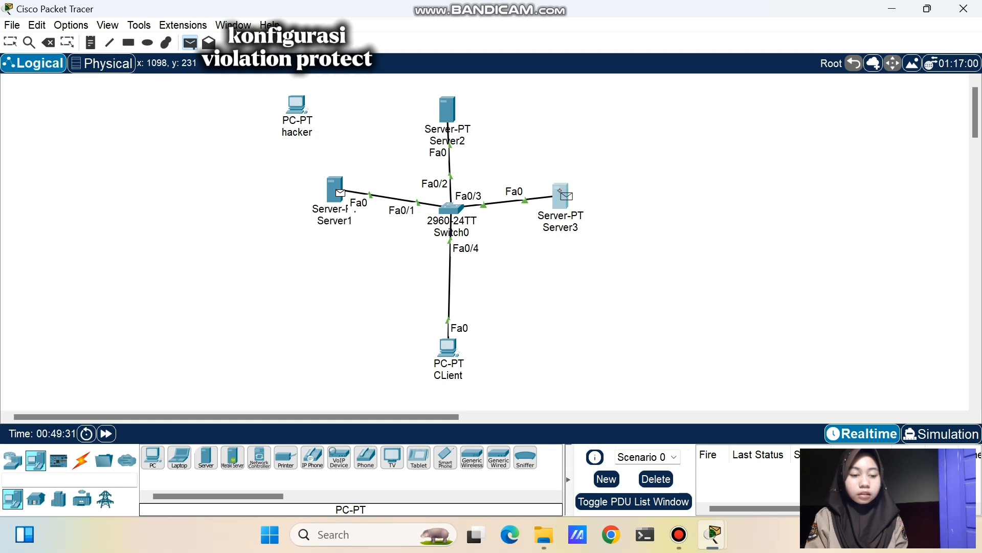
pyautogui.click(760, 469)
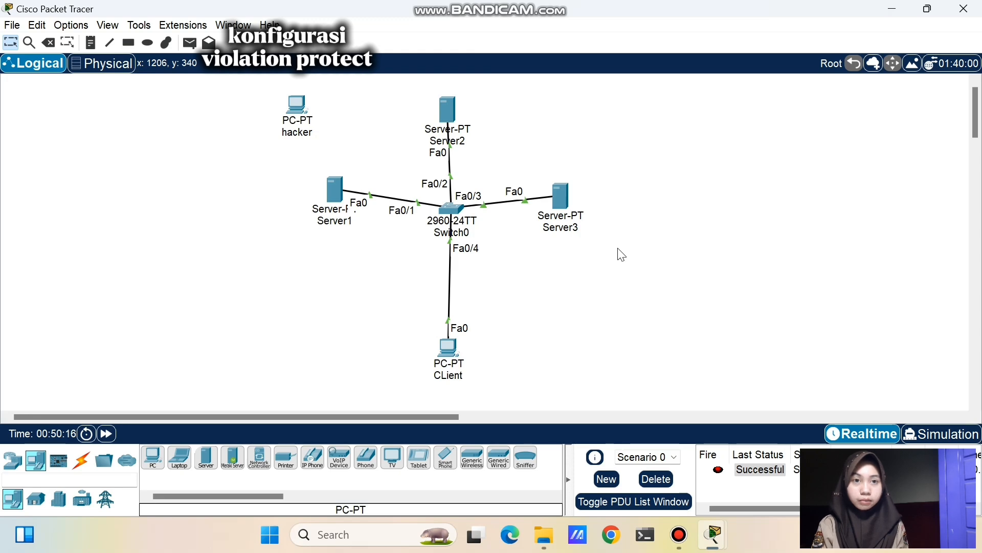
# Display the port-security status of interface fa0/1 in Switch0's CLI
pyautogui.click(450, 208)
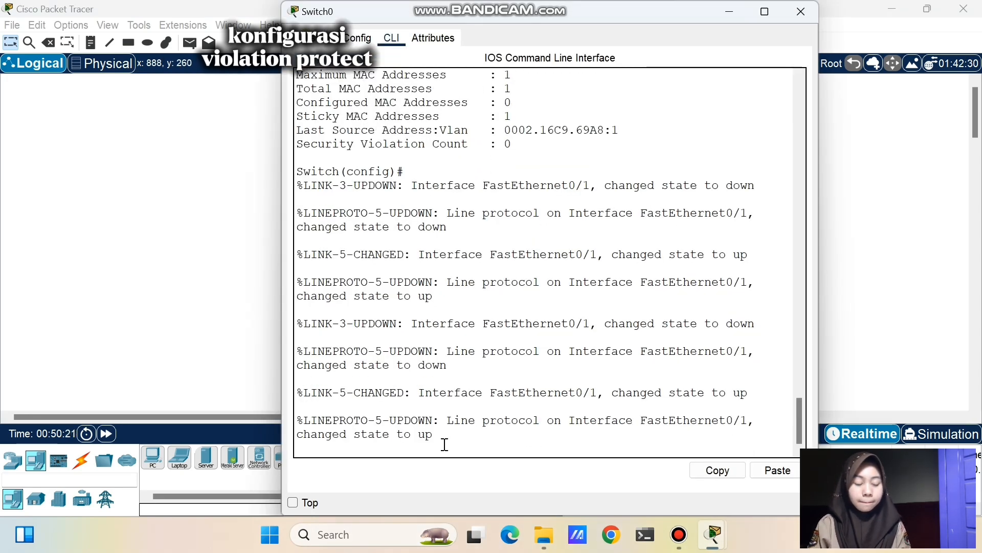
pyautogui.press('Return')
pyautogui.press('Return')
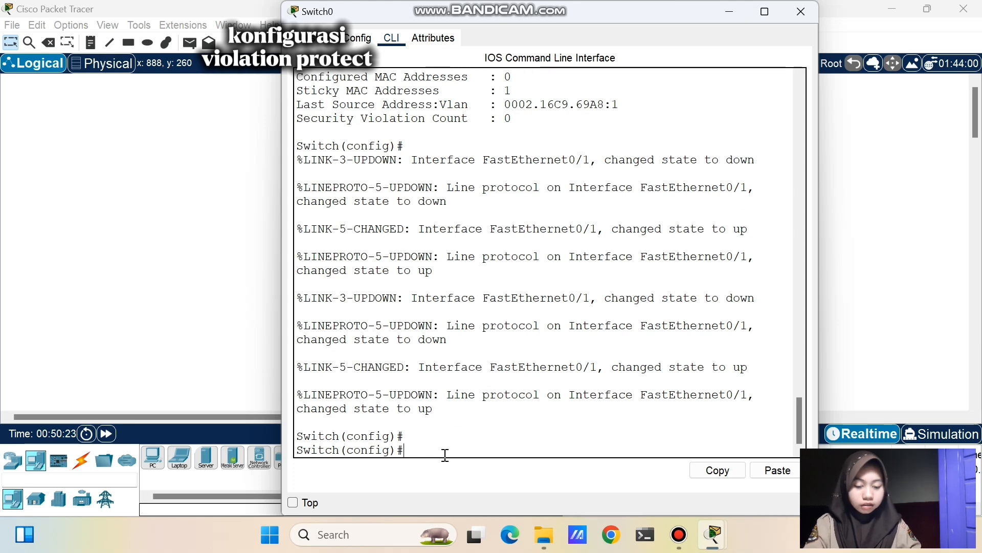
pyautogui.press('Up')
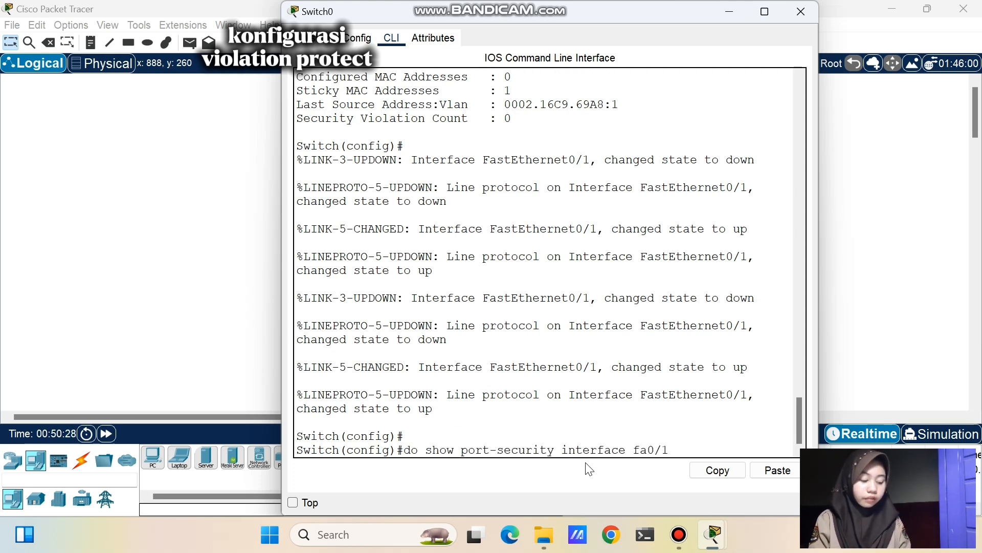
pyautogui.press('Return')
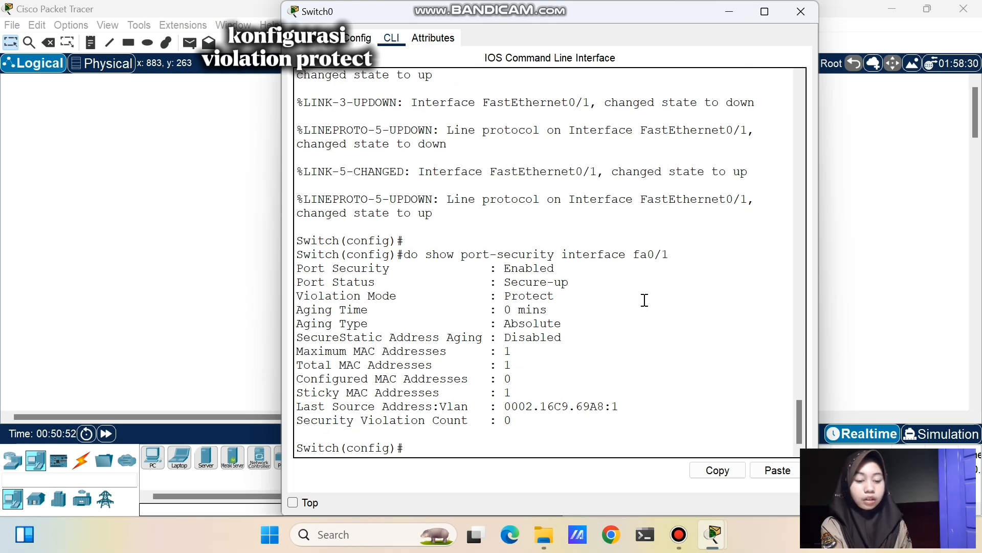
pyautogui.click(730, 12)
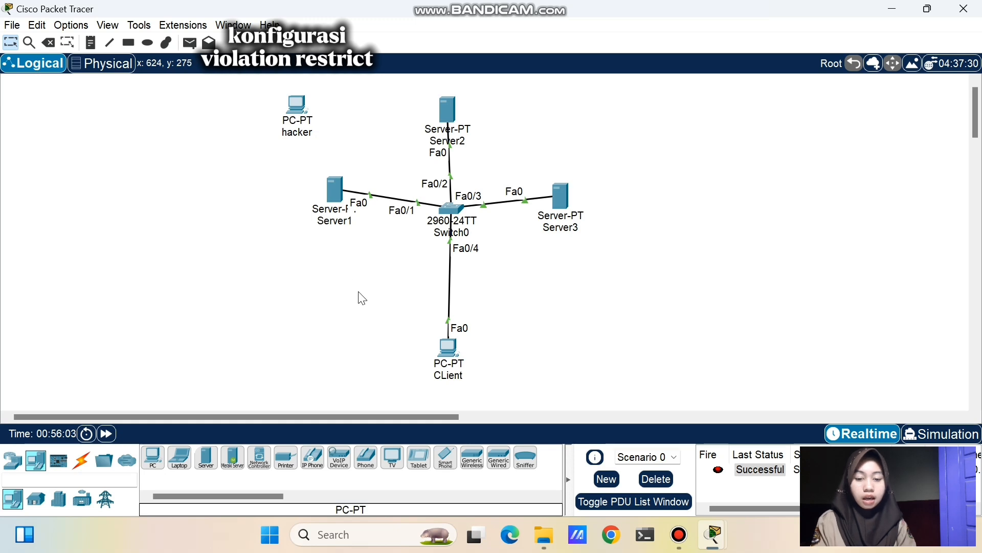
# Add a server below Server1 and connect Switch0 to it with an automatically chosen cable
pyautogui.click(206, 457)
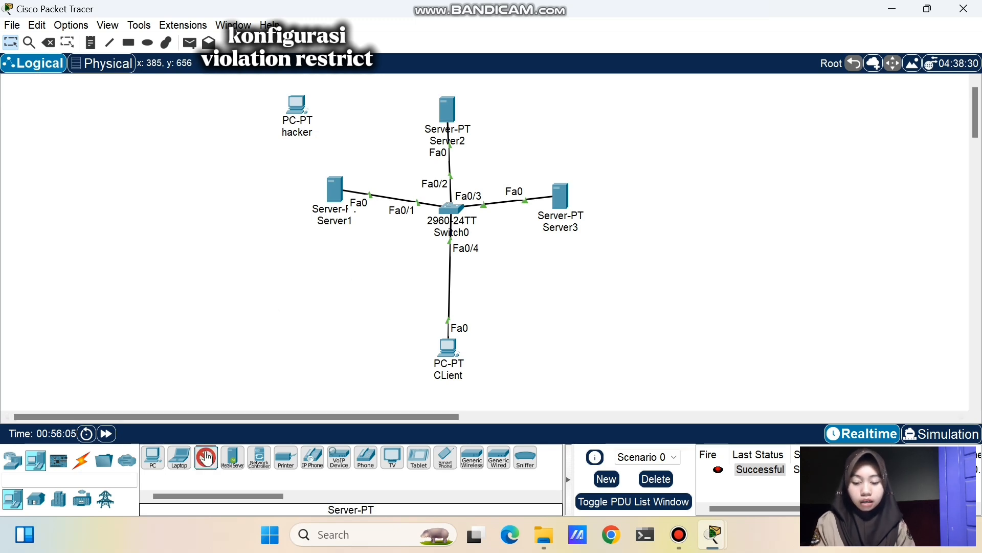
pyautogui.click(342, 298)
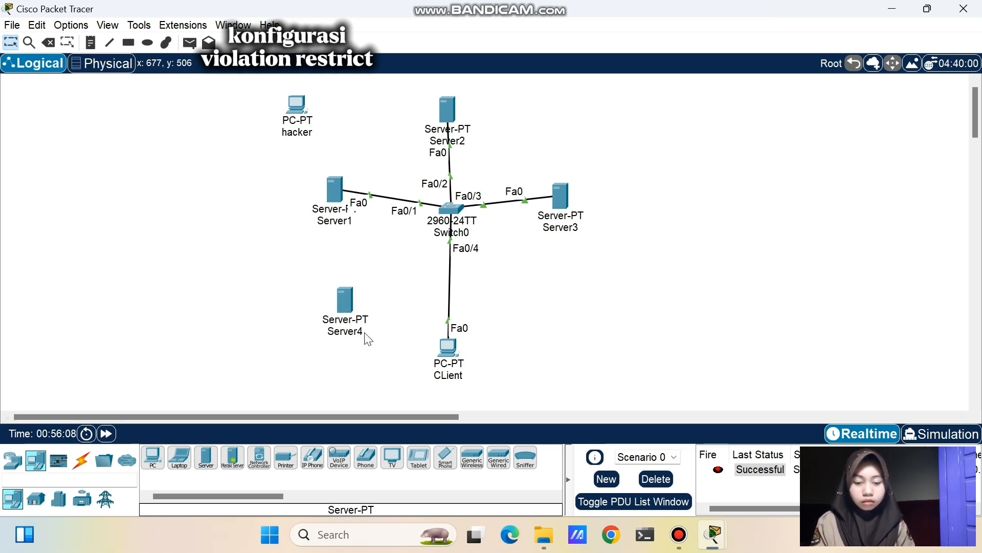
pyautogui.click(81, 461)
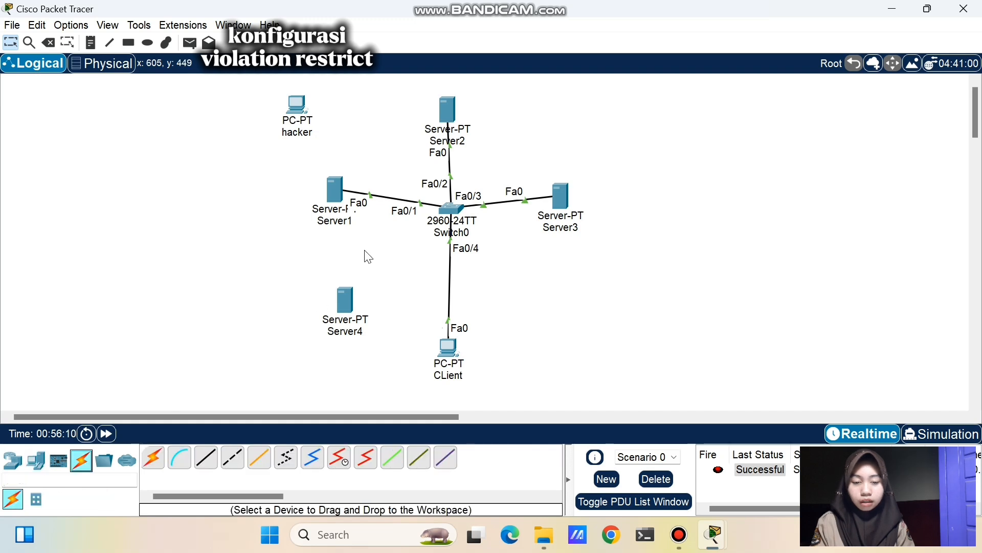
pyautogui.click(154, 463)
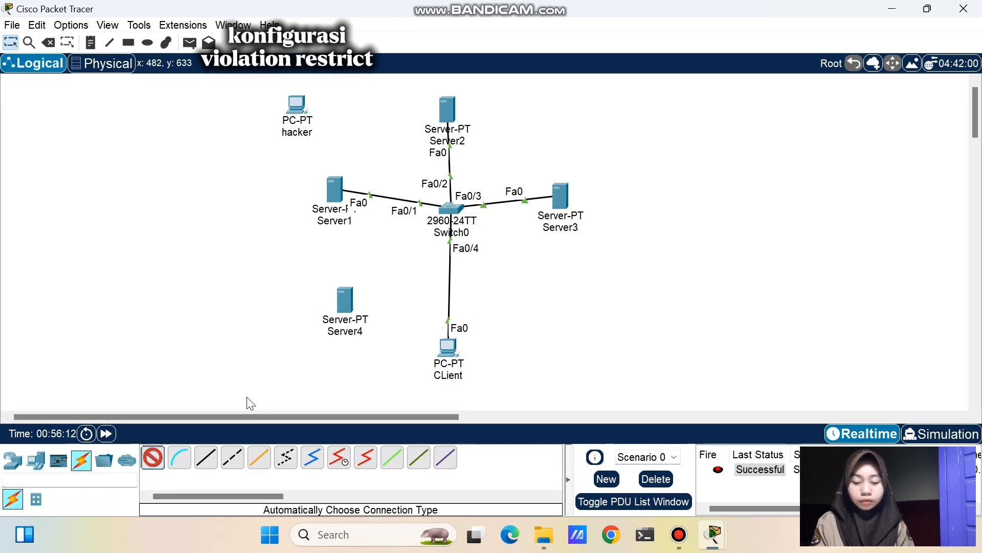
pyautogui.click(435, 233)
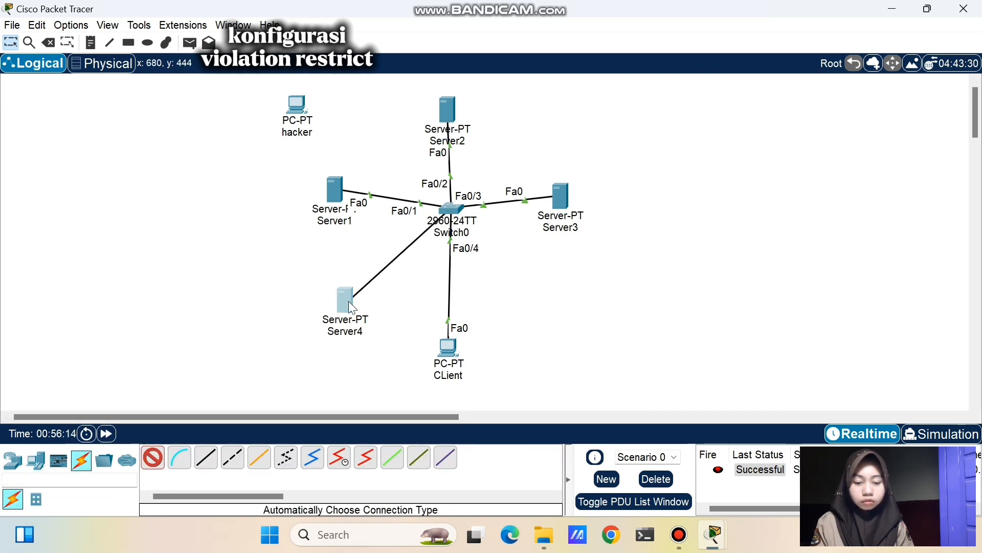
pyautogui.click(348, 301)
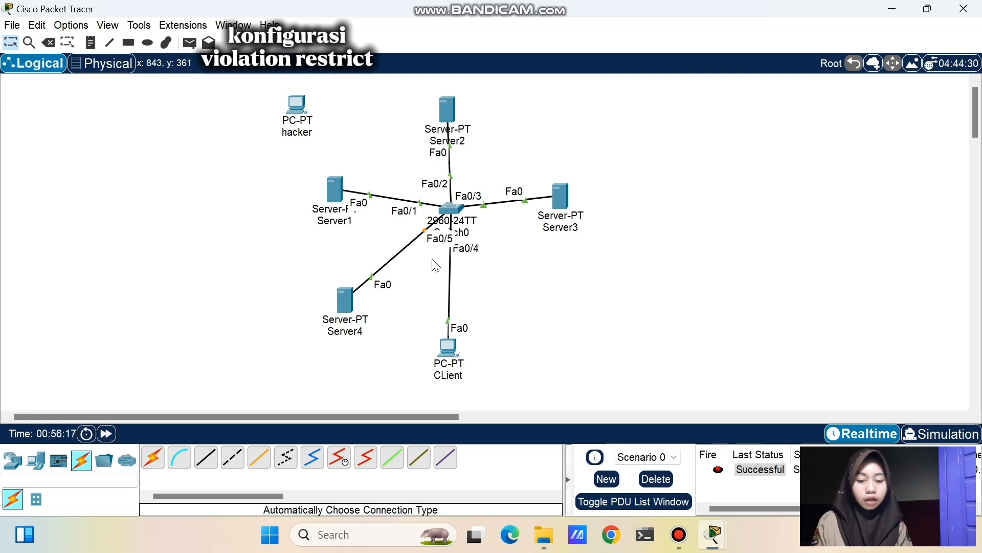
# Set Server4's static IPv4 address to 192.168.50.6 with subnet mask 255.255.255.0
pyautogui.click(343, 304)
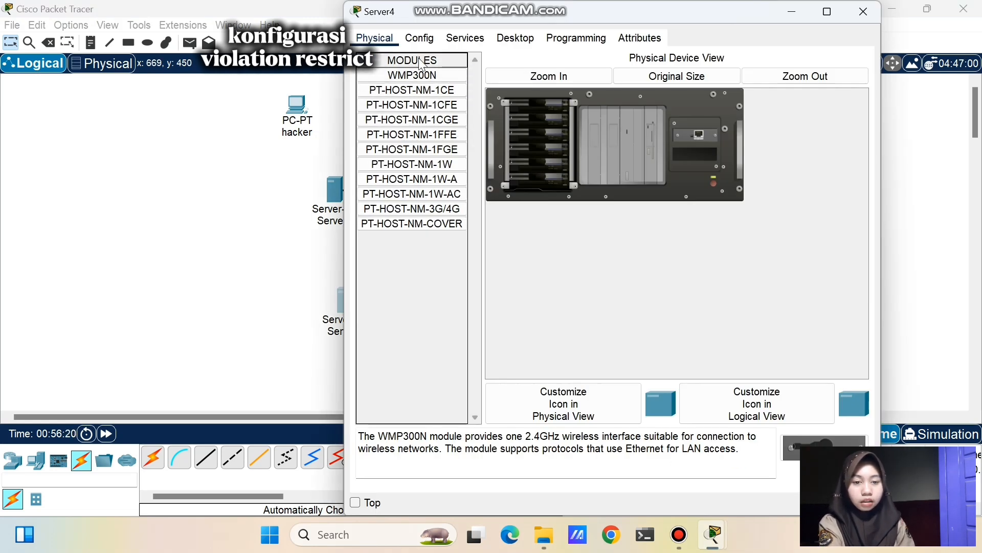
pyautogui.click(526, 33)
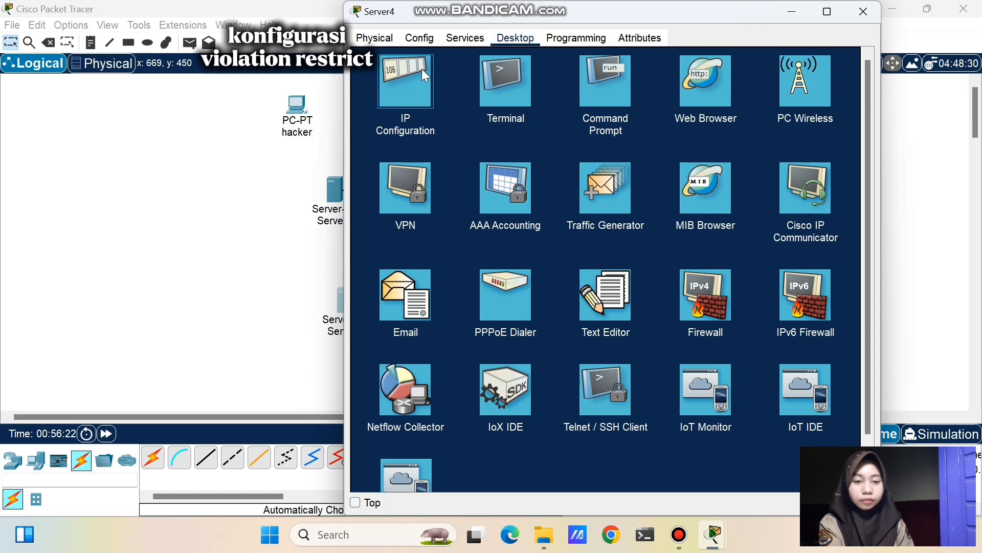
pyautogui.click(422, 70)
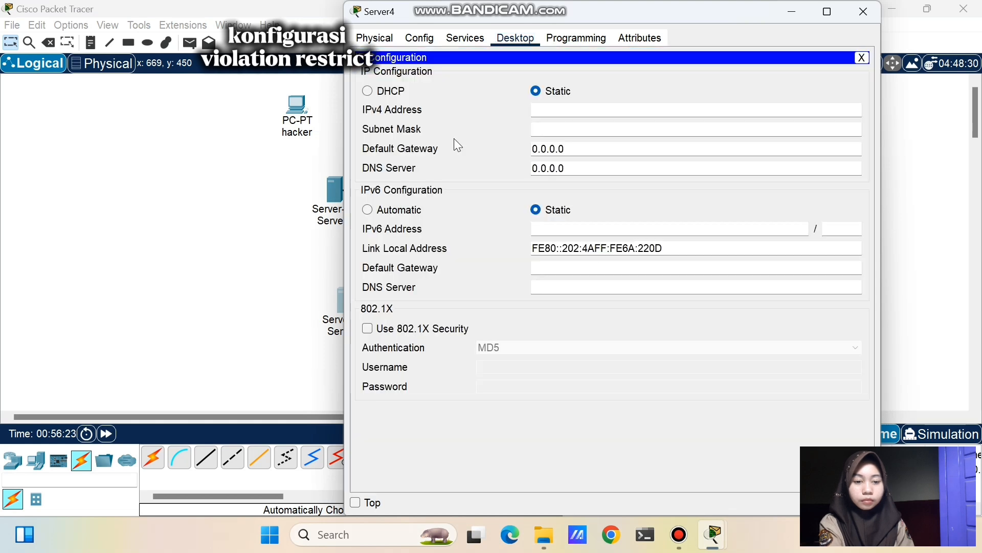
pyautogui.click(549, 108)
pyautogui.write('192.168.')
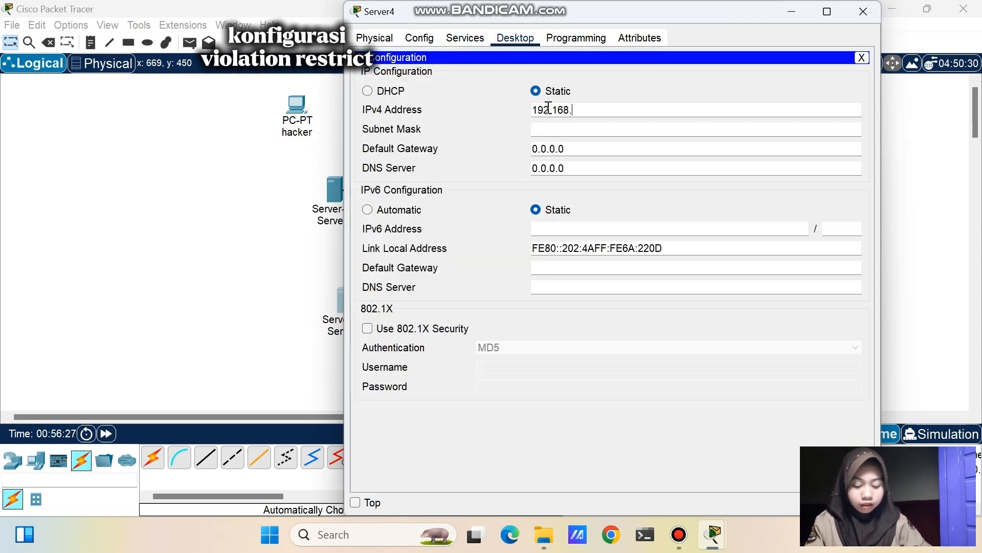
pyautogui.write('50.6')
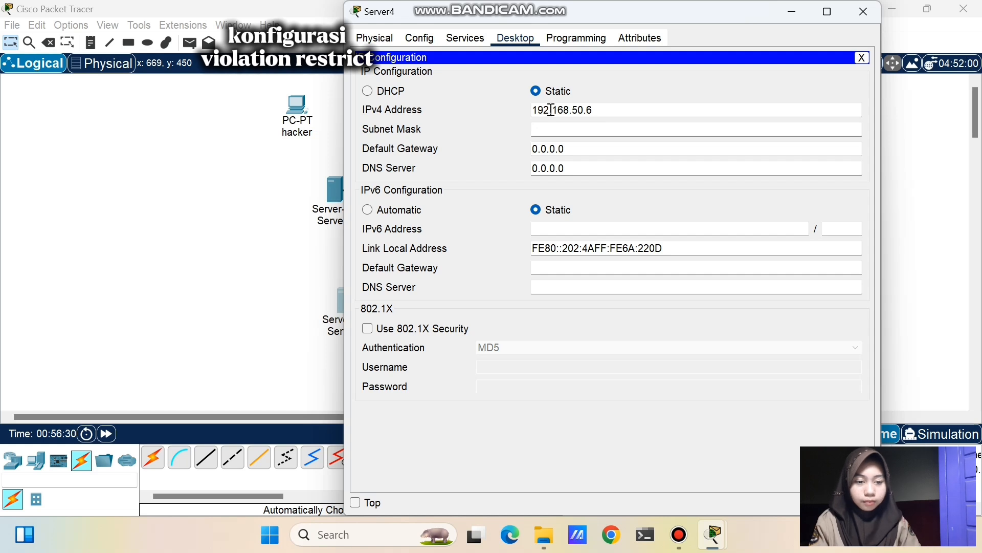
pyautogui.click(563, 129)
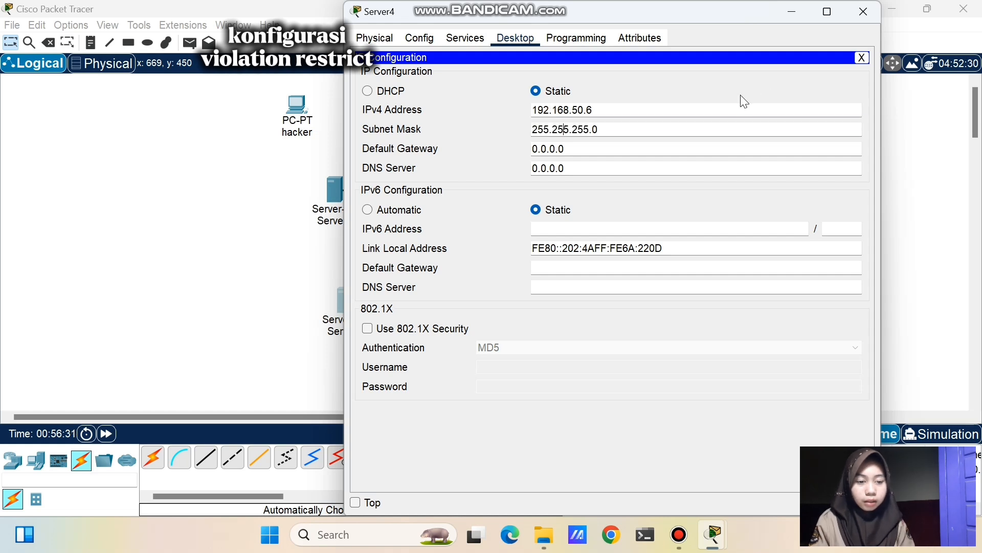
pyautogui.click(865, 12)
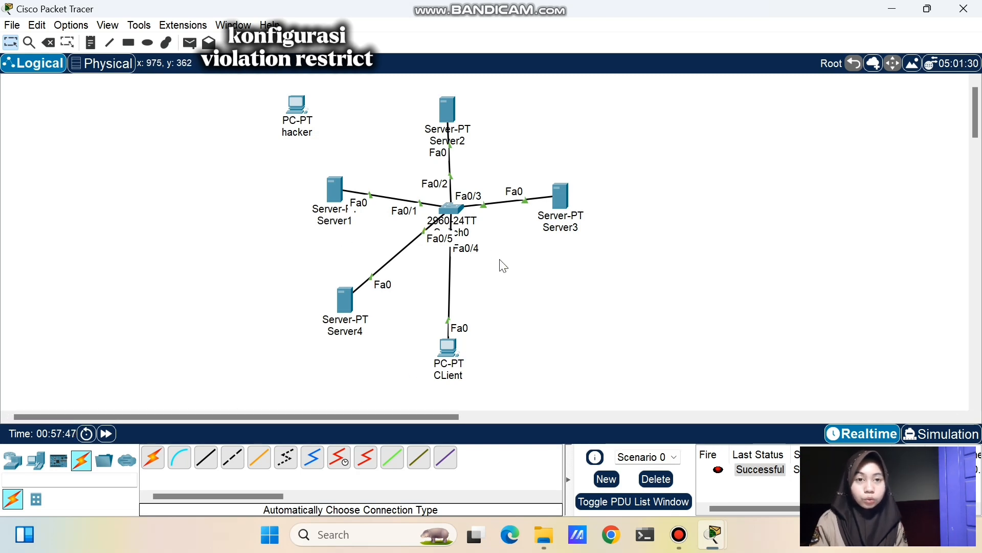
# Set Switch0's interface fa0/5 to switchport mode access and return to global configuration mode
pyautogui.click(448, 214)
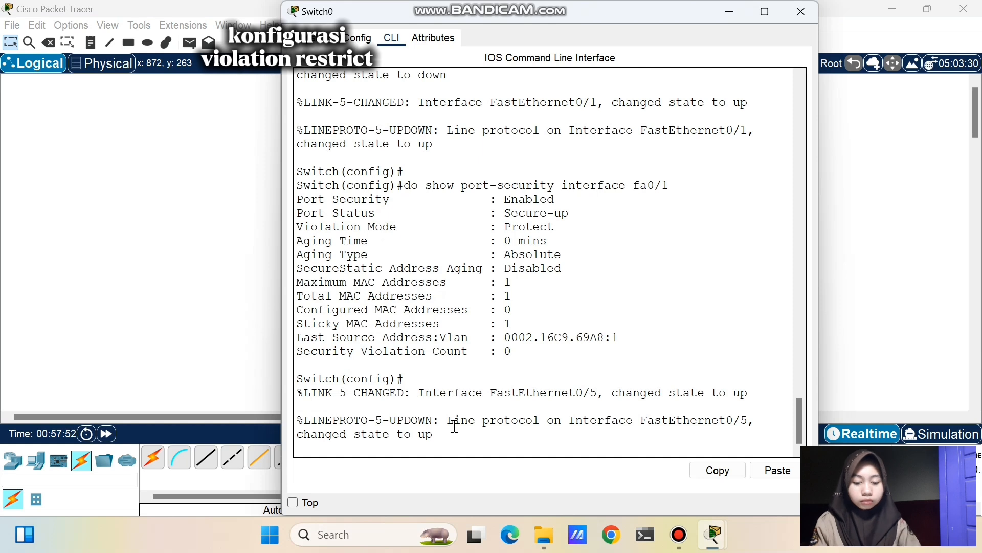
pyautogui.press('Return')
pyautogui.press('Return')
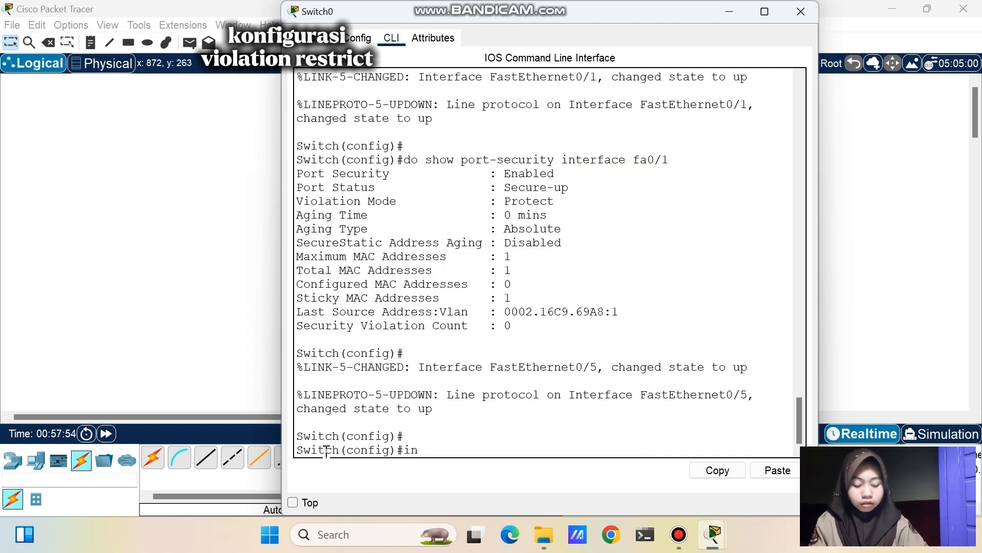
pyautogui.write('interface fa')
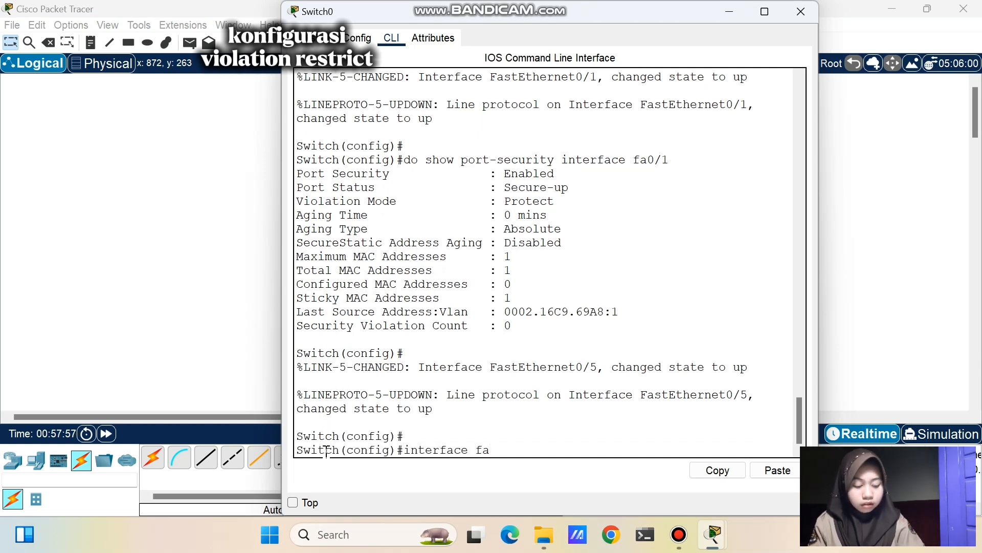
pyautogui.write('0/5')
pyautogui.press('Return')
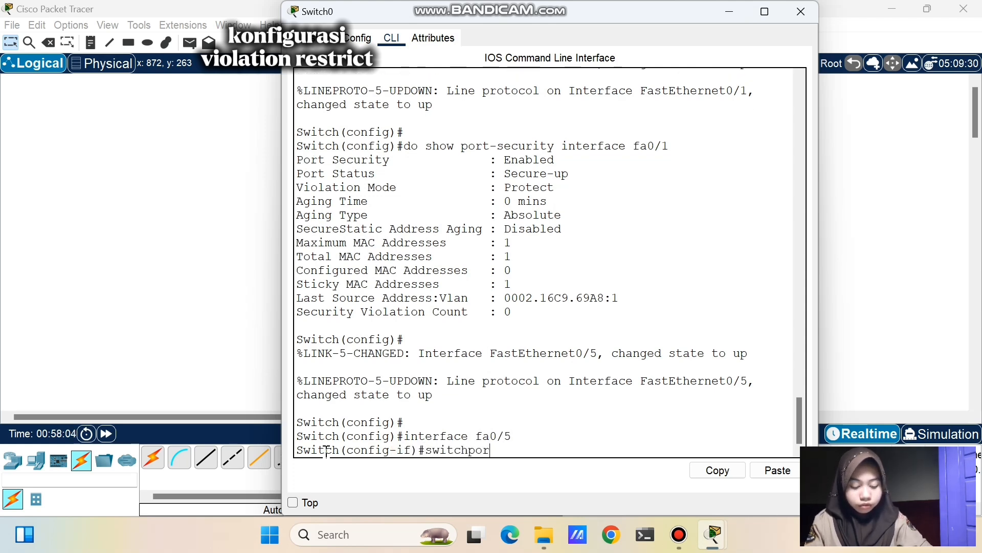
pyautogui.write('switchport mode access')
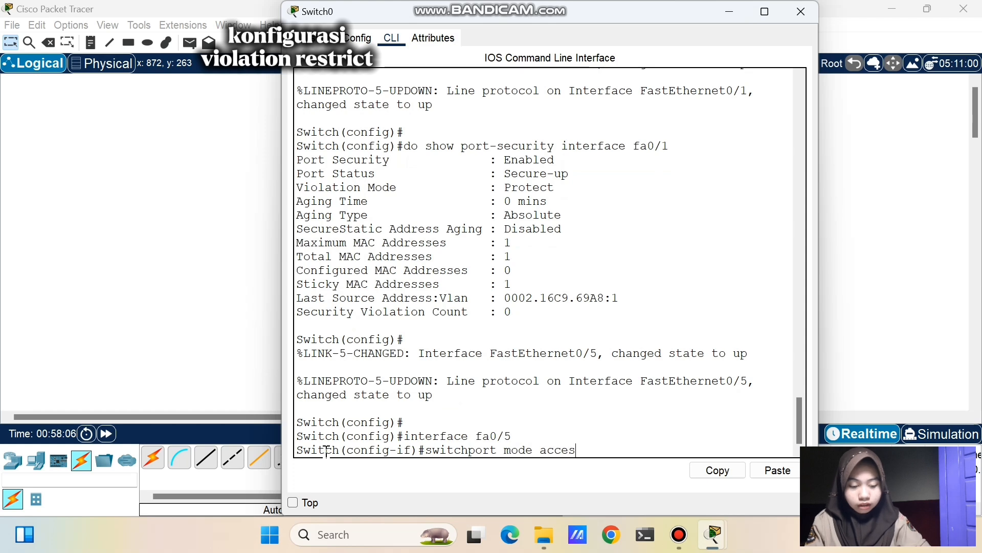
pyautogui.press('Return')
pyautogui.write('exit')
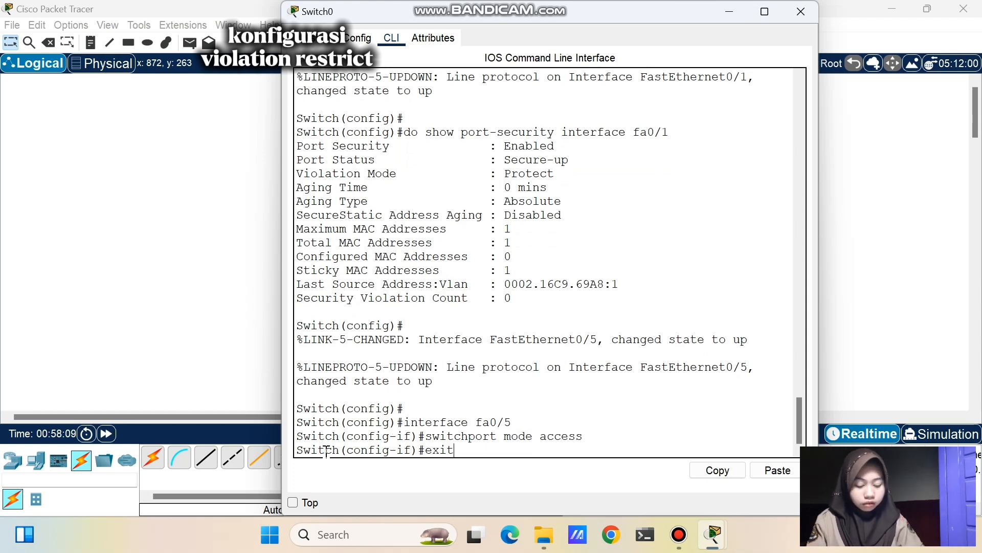
pyautogui.press('Return')
pyautogui.press('Return')
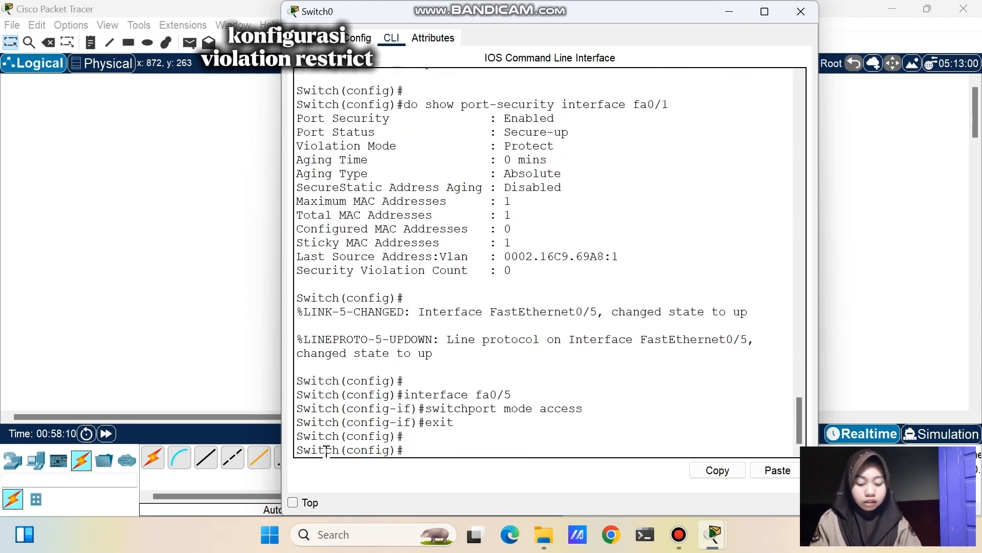
# Enter interface fa0/5 configuration on Switch0 and enable switchport port-security
pyautogui.write('int')
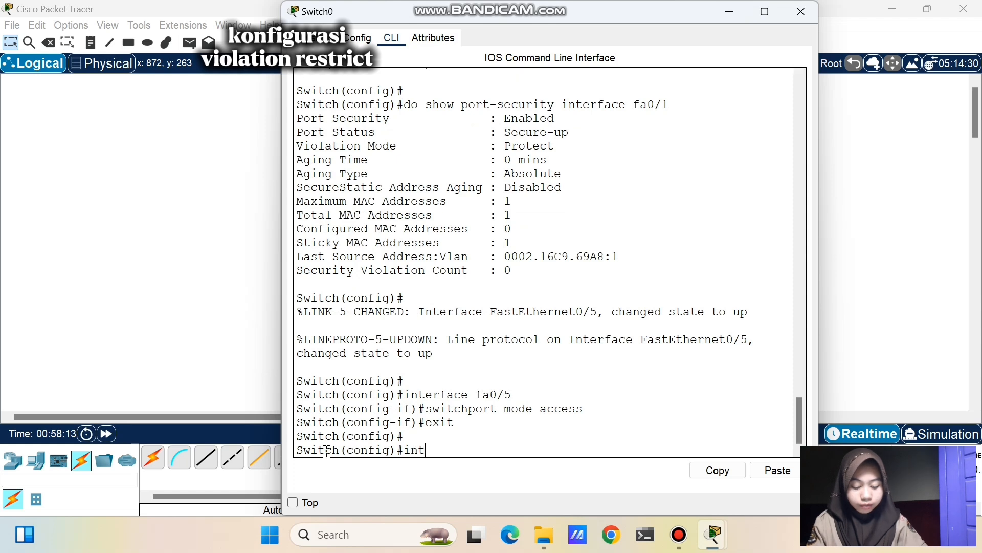
pyautogui.write('erface fa0/5')
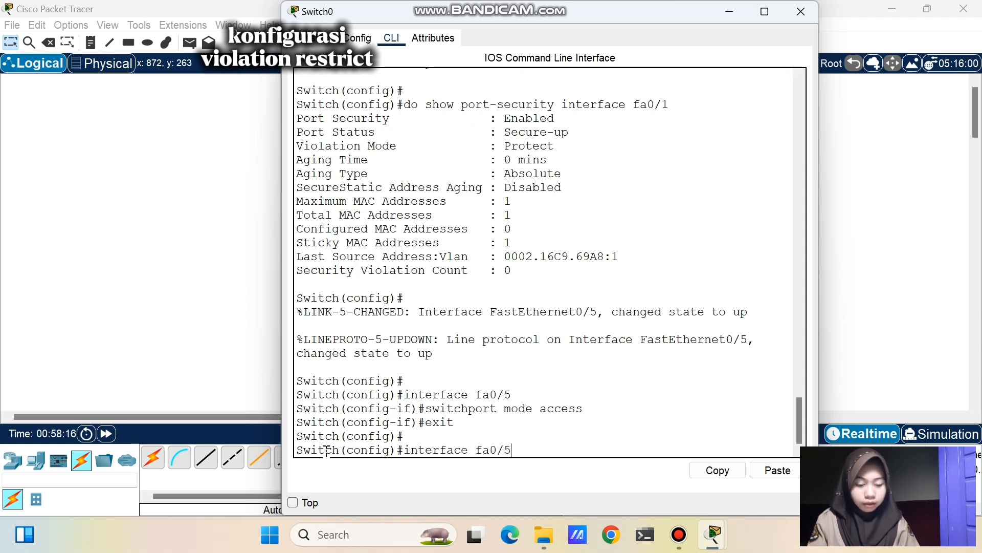
pyautogui.press('Return')
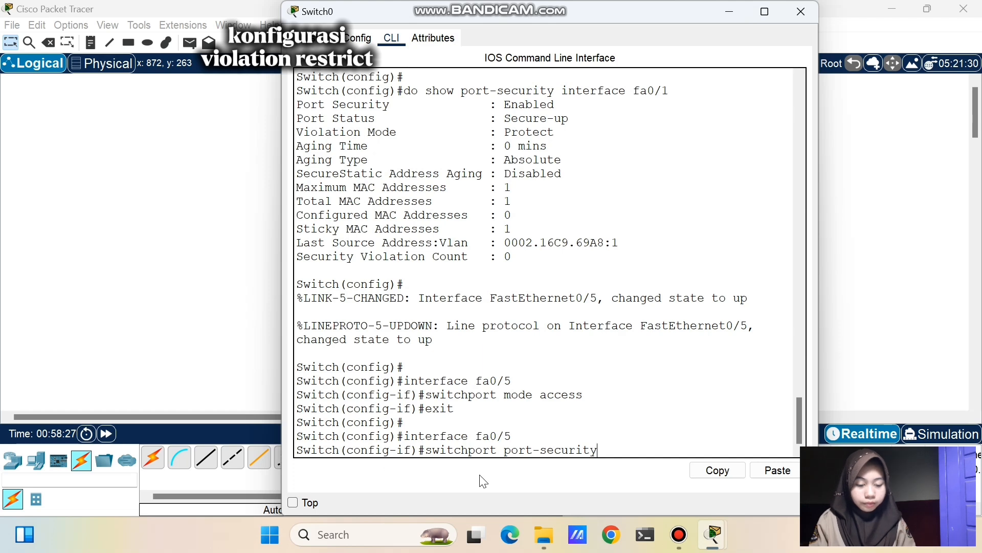
pyautogui.press('Return')
# Configure fa0/5 port security with sticky MAC address learning and a maximum of 1 address
pyautogui.press('Up')
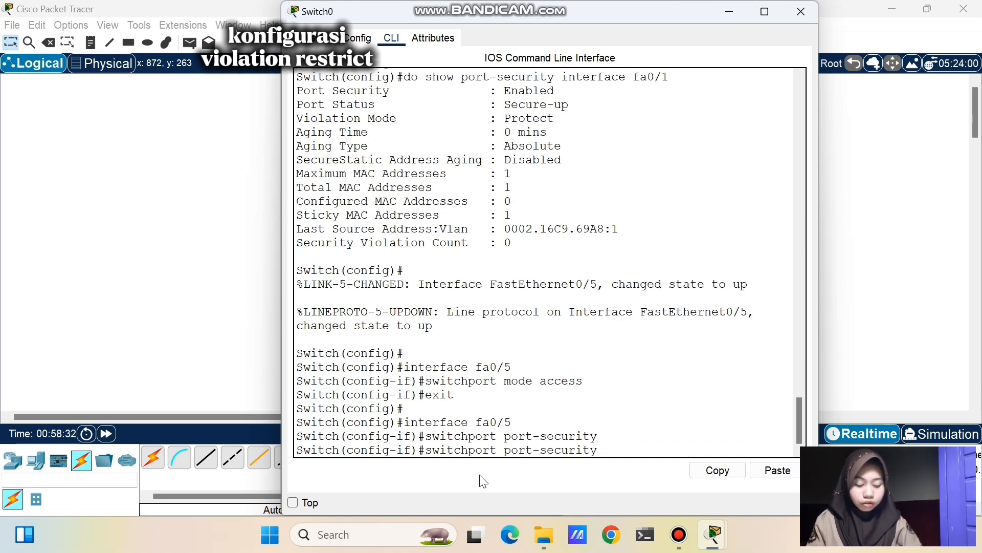
pyautogui.write('mac-address sticky')
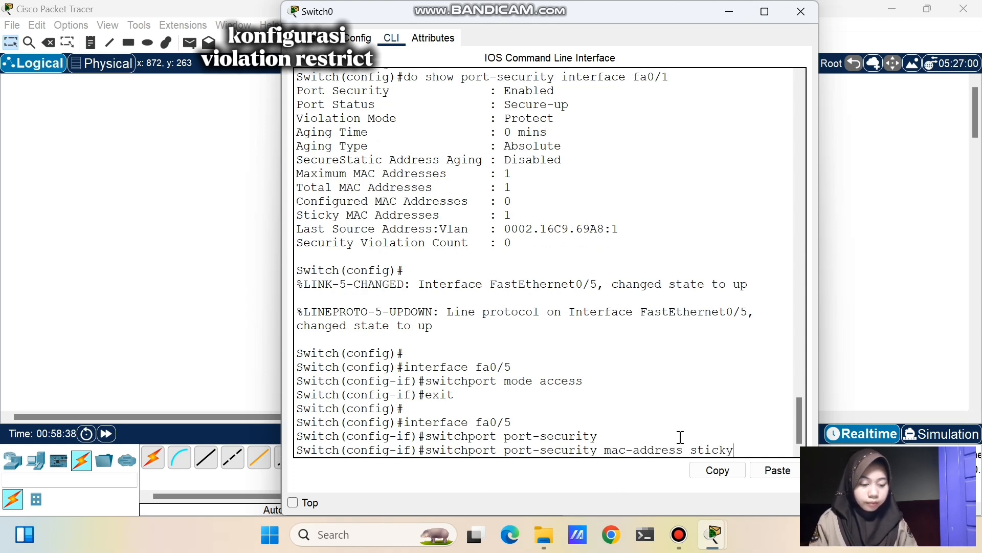
pyautogui.scroll(-1, 596, 431)
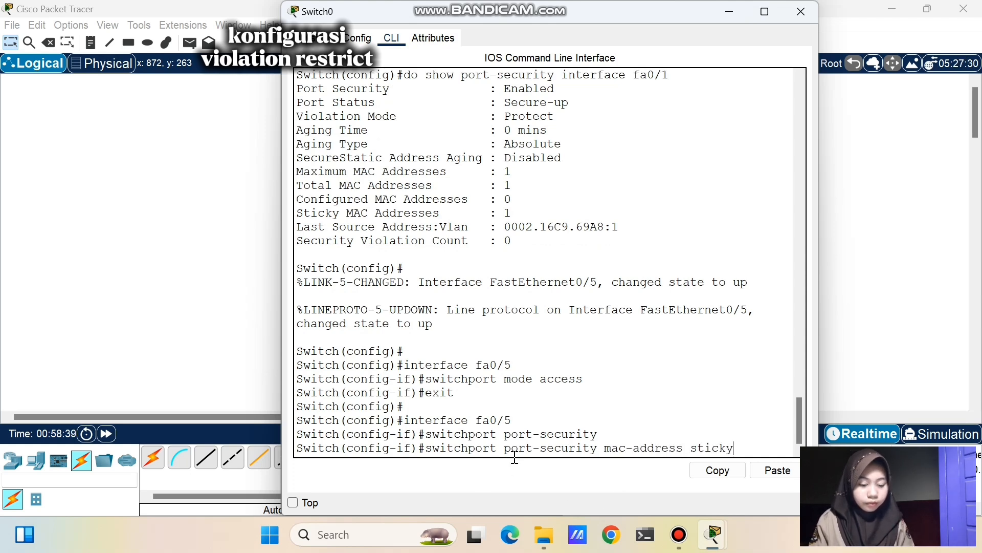
pyautogui.press('Return')
pyautogui.write('switchport port-security maximum 1')
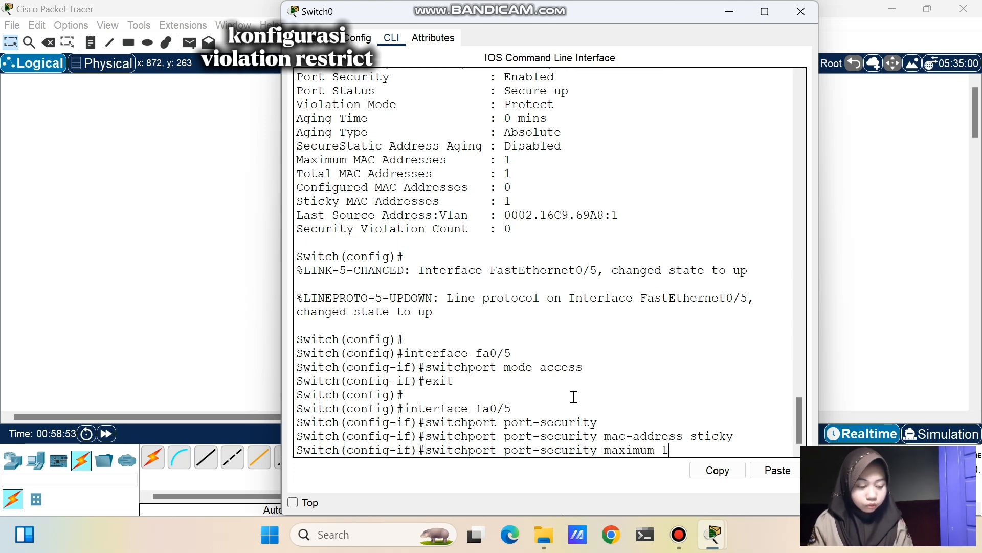
pyautogui.press('Return')
# Set the port-security violation mode of fa0/5 to restrict and return to global configuration mode
pyautogui.write('switch')
pyautogui.write('port port-sec')
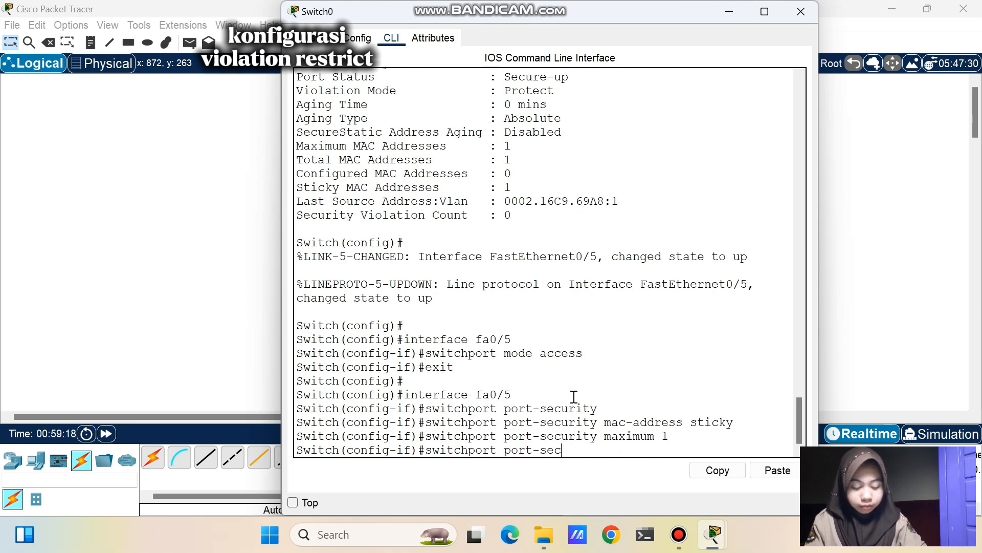
pyautogui.write('urity ')
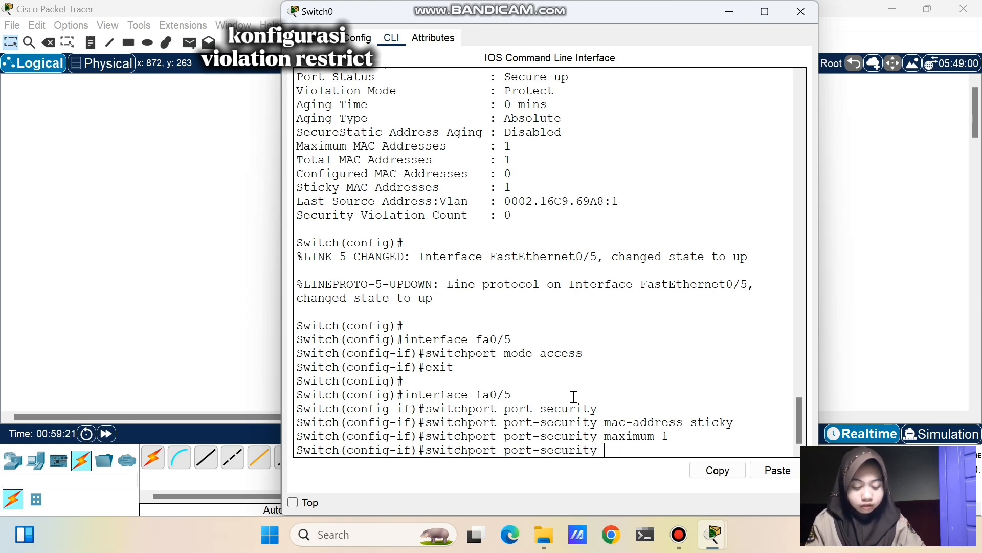
pyautogui.write('violation')
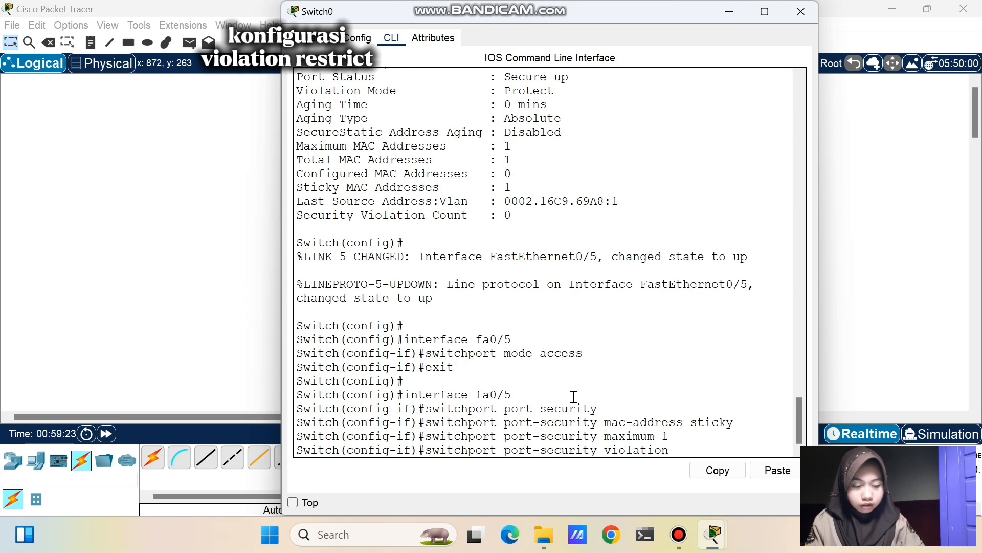
pyautogui.write(' restrict')
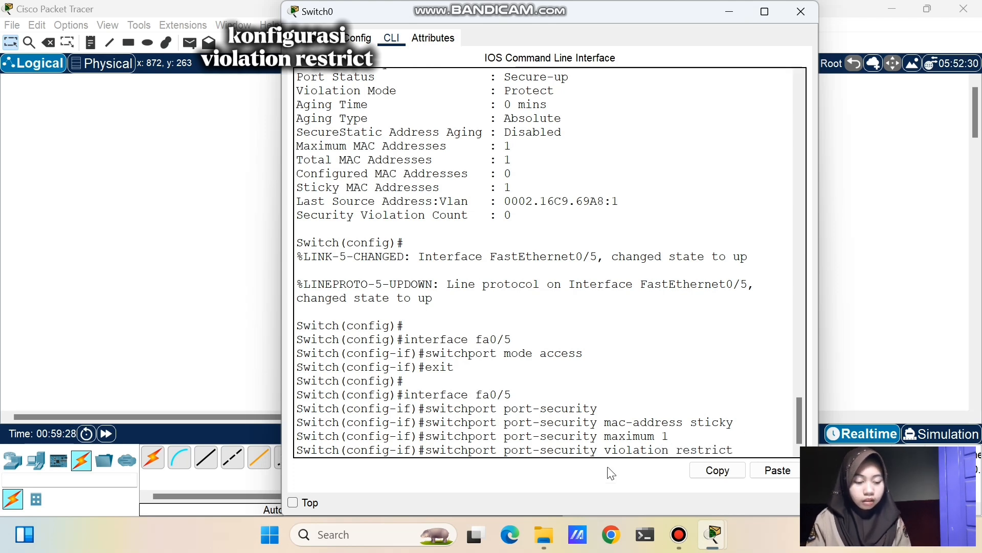
pyautogui.moveTo(605, 449); pyautogui.dragTo(737, 450)
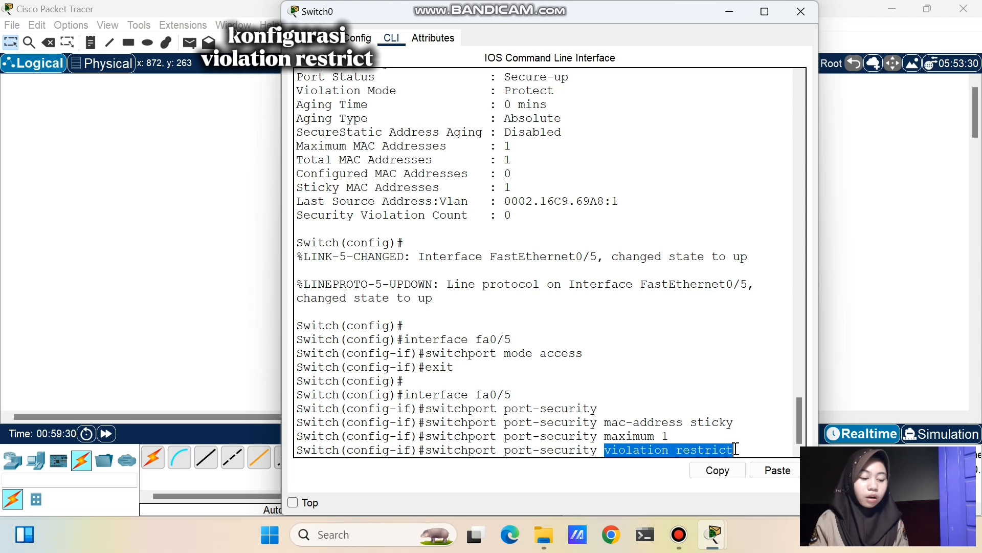
pyautogui.scroll(-1, 731, 425)
pyautogui.click(740, 450)
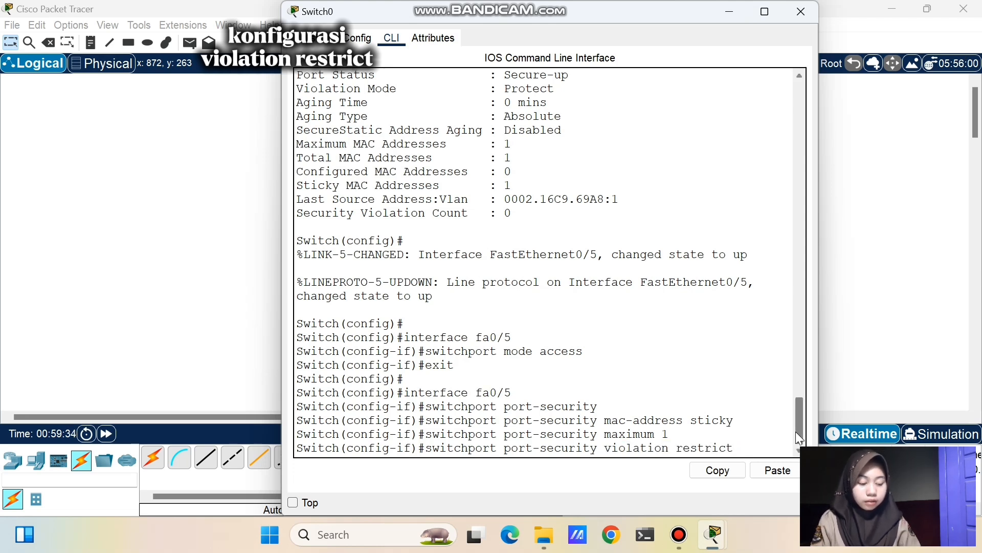
pyautogui.press('Return')
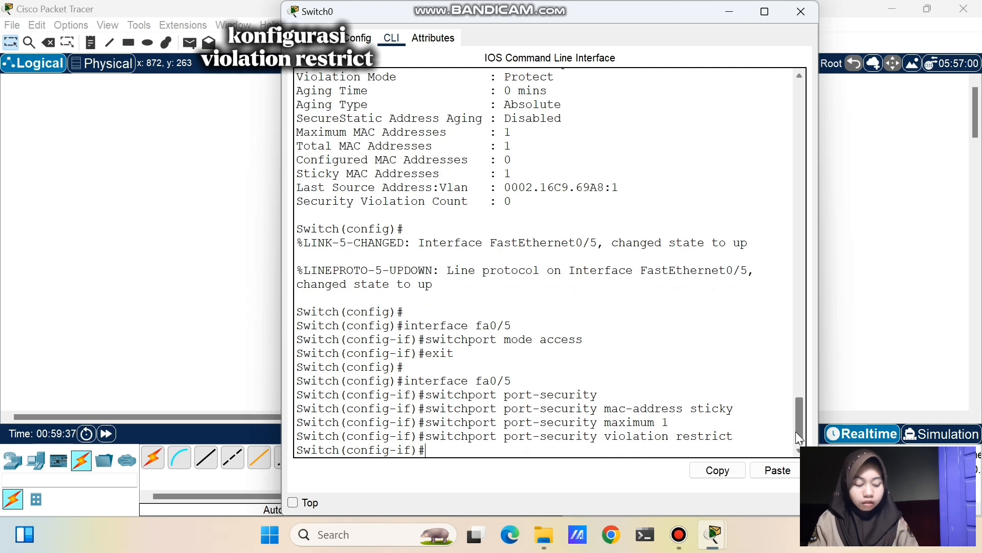
pyautogui.write('exit')
pyautogui.press('Return')
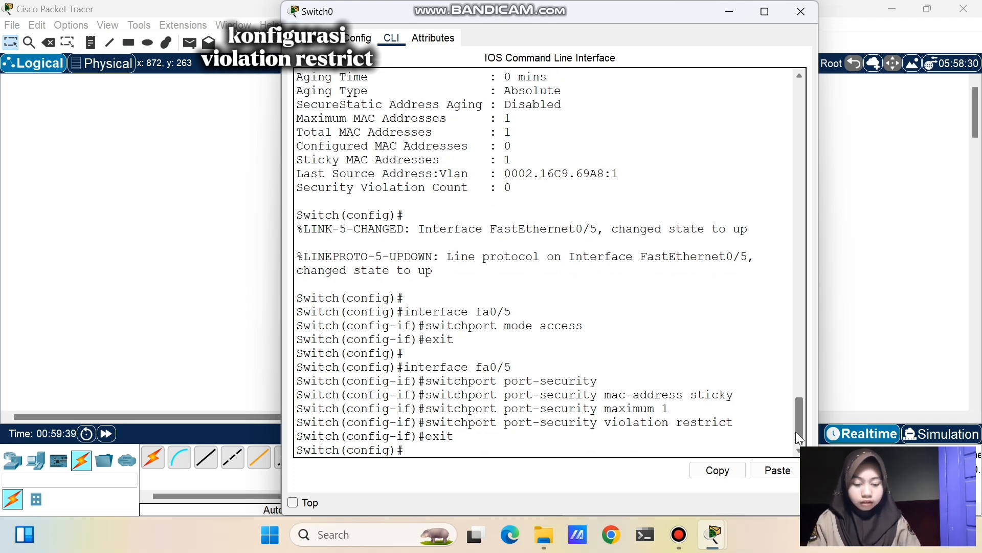
pyautogui.press('Return')
# Display the port-security status of interface fa0/5 from configuration mode and check its last source address
pyautogui.write('do show')
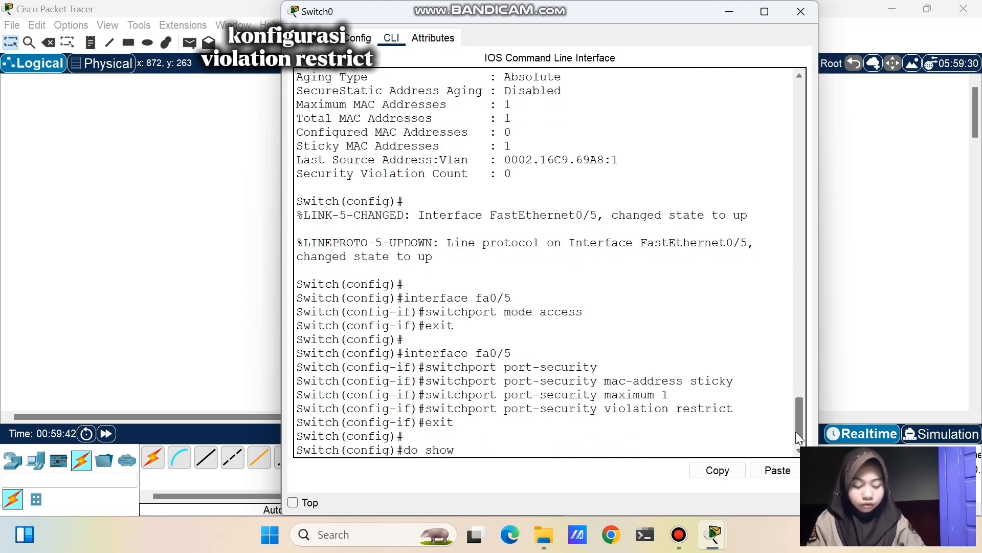
pyautogui.write(' port-s')
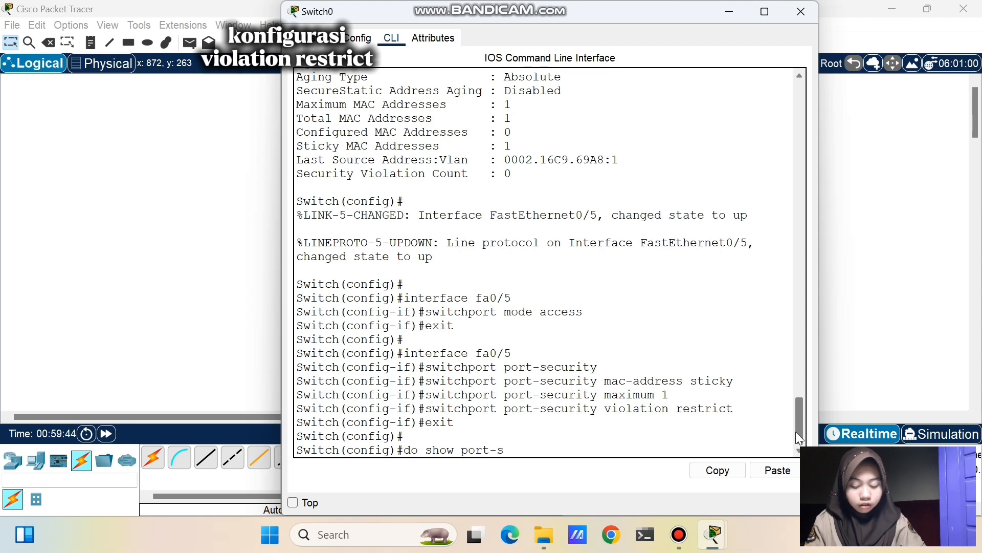
pyautogui.write('ecurity i')
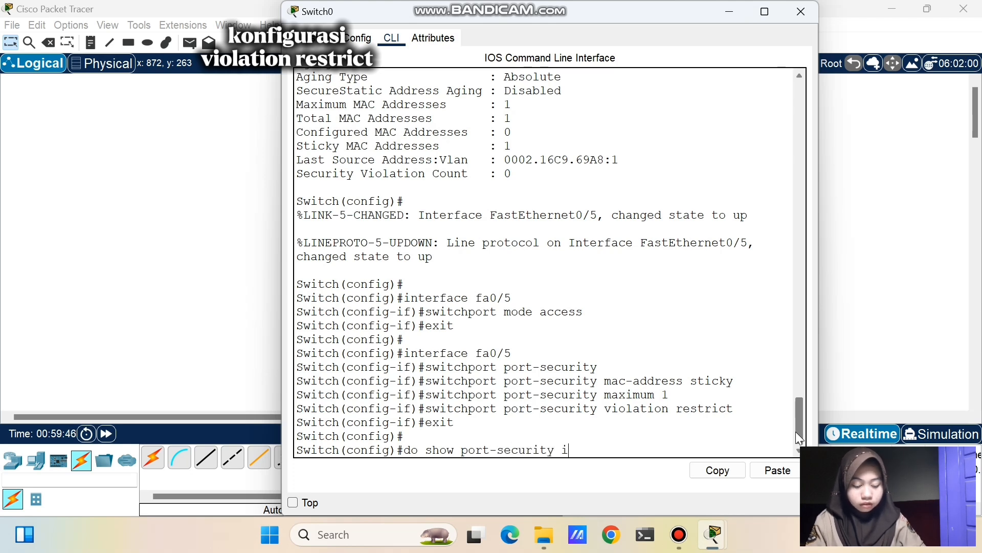
pyautogui.write('nterafec')
pyautogui.press('BackSpace')
pyautogui.press('BackSpace')
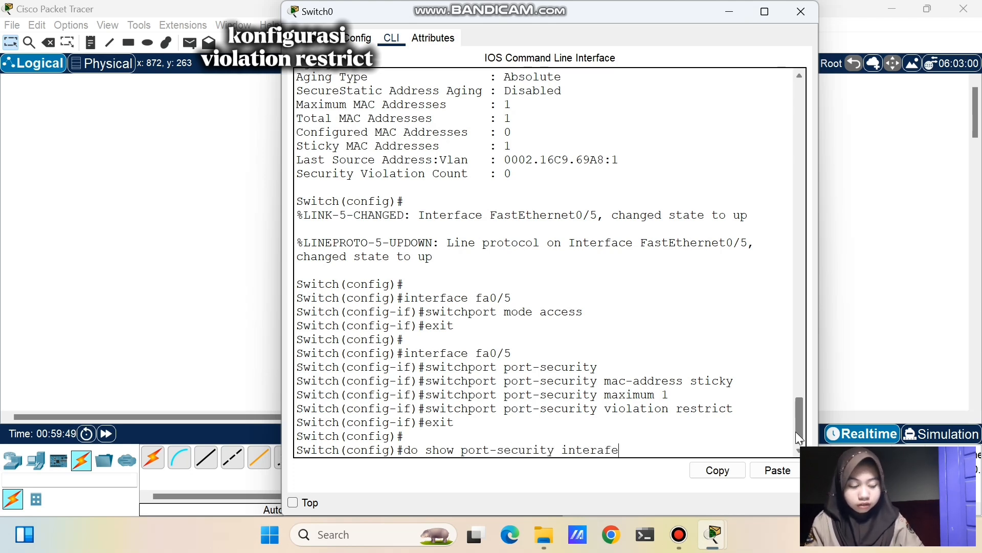
pyautogui.press('BackSpace')
pyautogui.press('BackSpace')
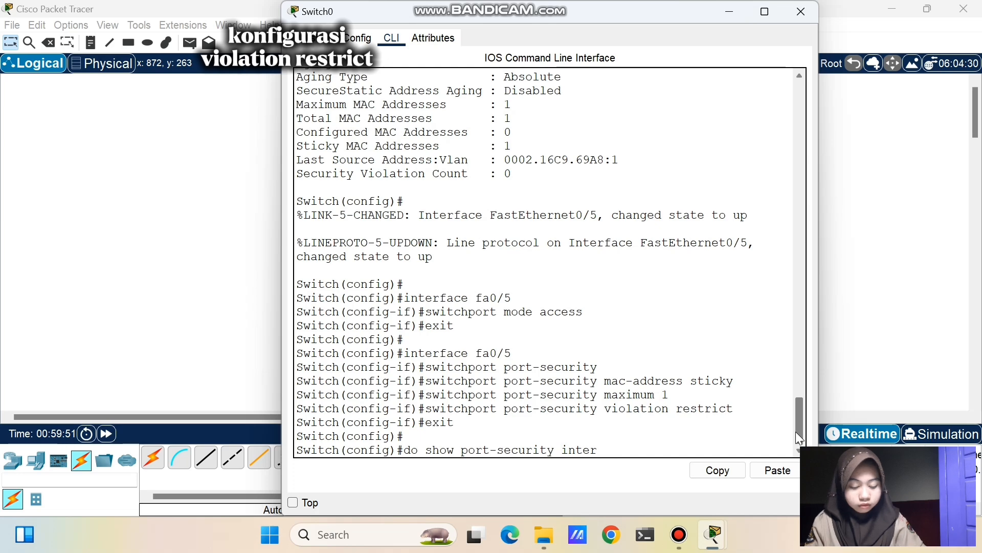
pyautogui.write('face fa0/5')
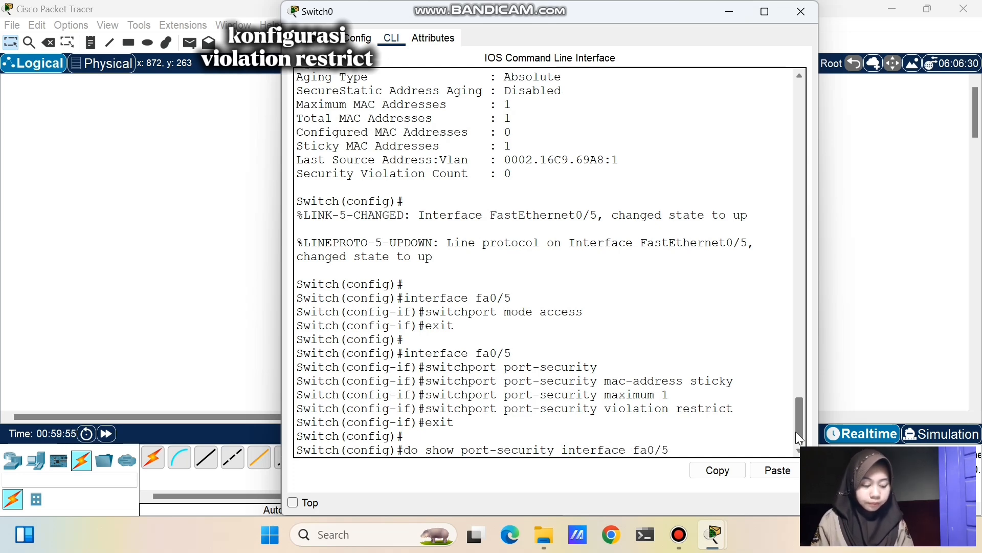
pyautogui.press('Return')
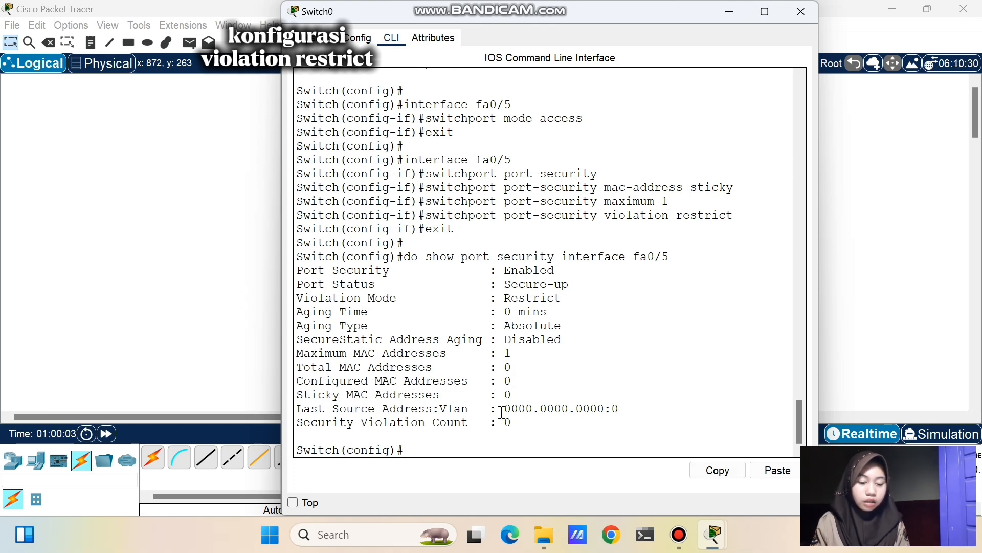
pyautogui.moveTo(502, 412); pyautogui.dragTo(642, 412)
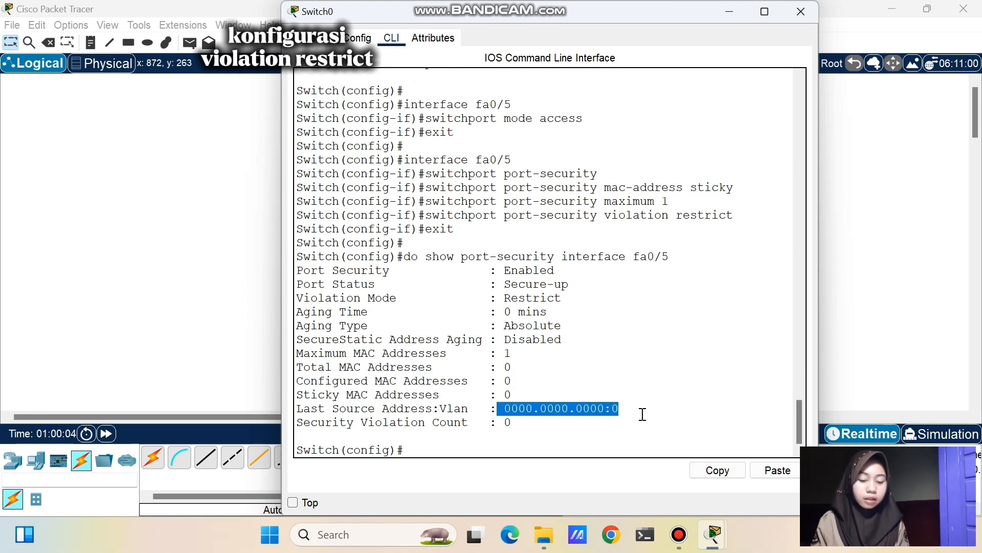
pyautogui.click(686, 344)
pyautogui.click(730, 11)
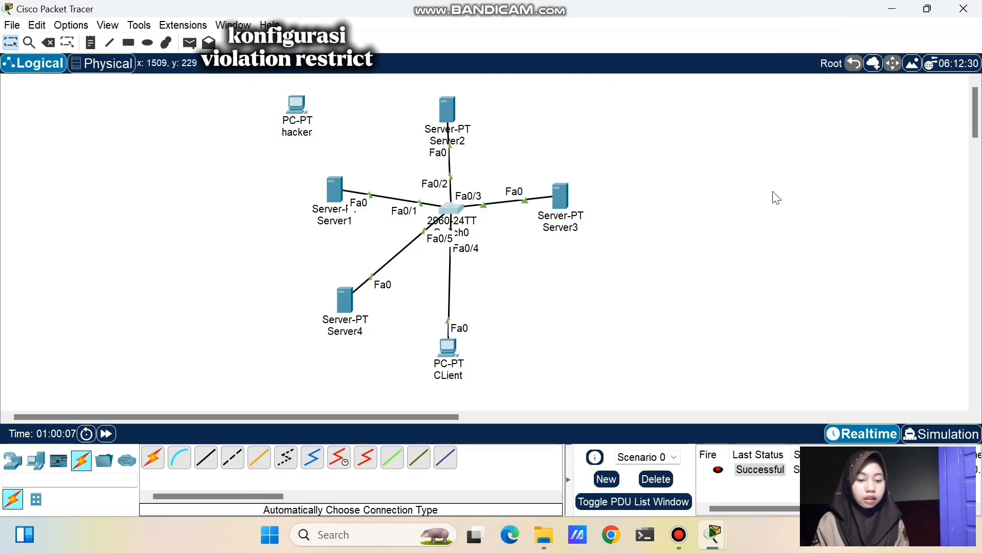
# Send a simple PDU from Server4 to CLient, and delete the PDU scenario
pyautogui.moveTo(773, 190); pyautogui.dragTo(605, 313)
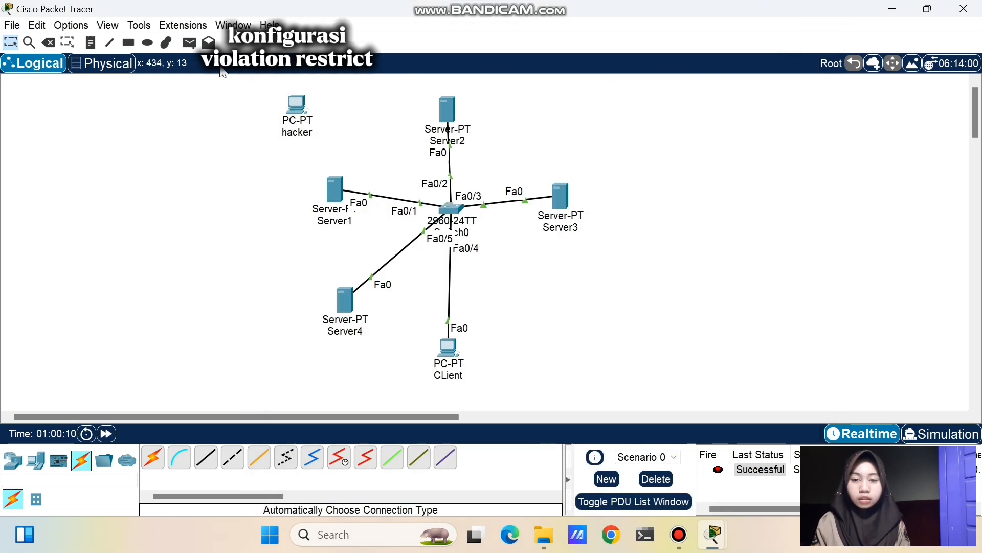
pyautogui.click(189, 43)
pyautogui.click(346, 300)
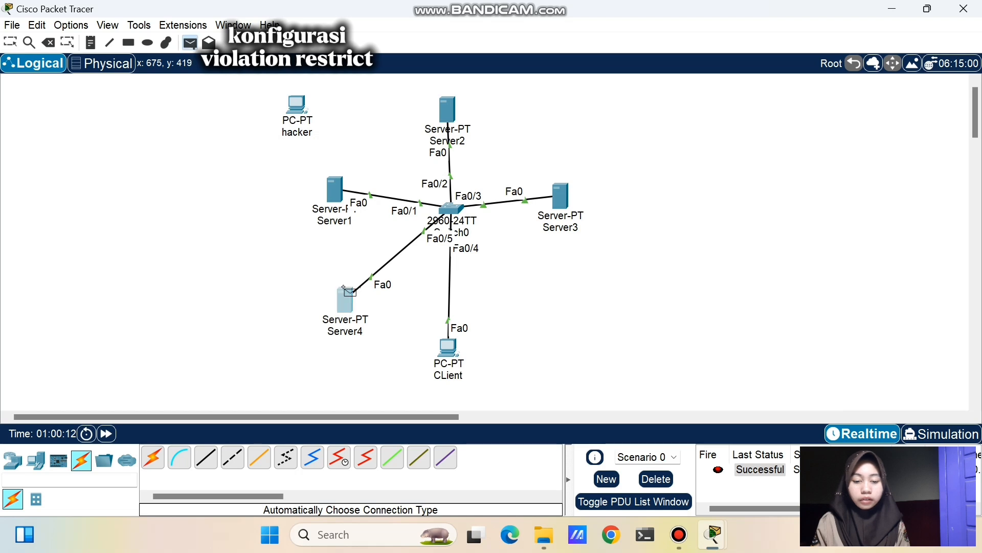
pyautogui.click(443, 340)
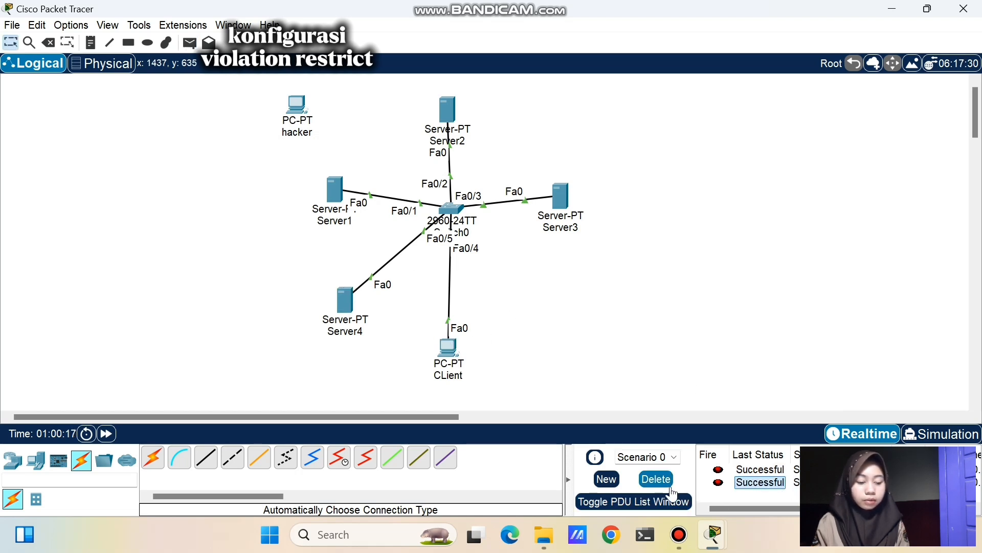
pyautogui.click(656, 479)
# Show Switch0's fa0/5 port-security status again and examine the last source address, sticky MAC addresses and violation mode
pyautogui.click(450, 210)
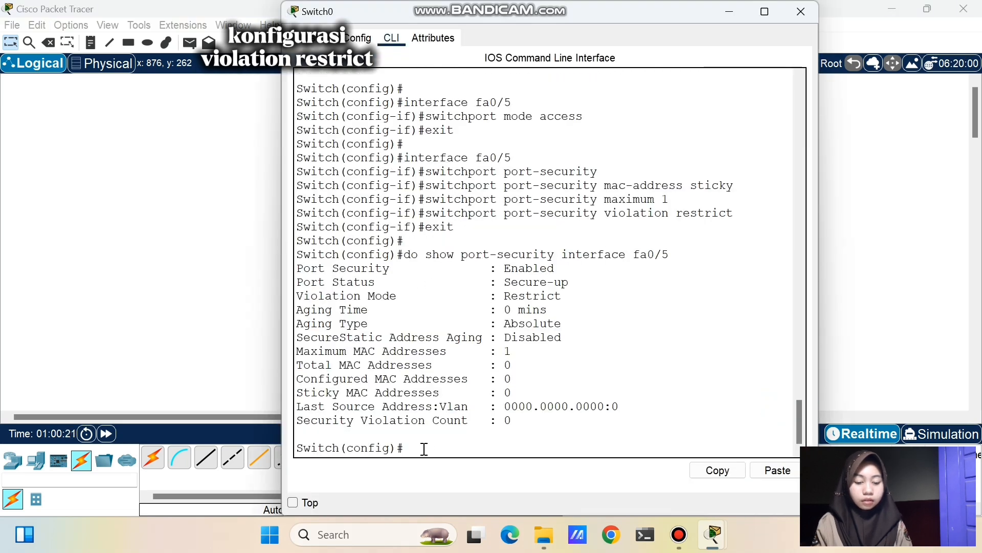
pyautogui.press('Up')
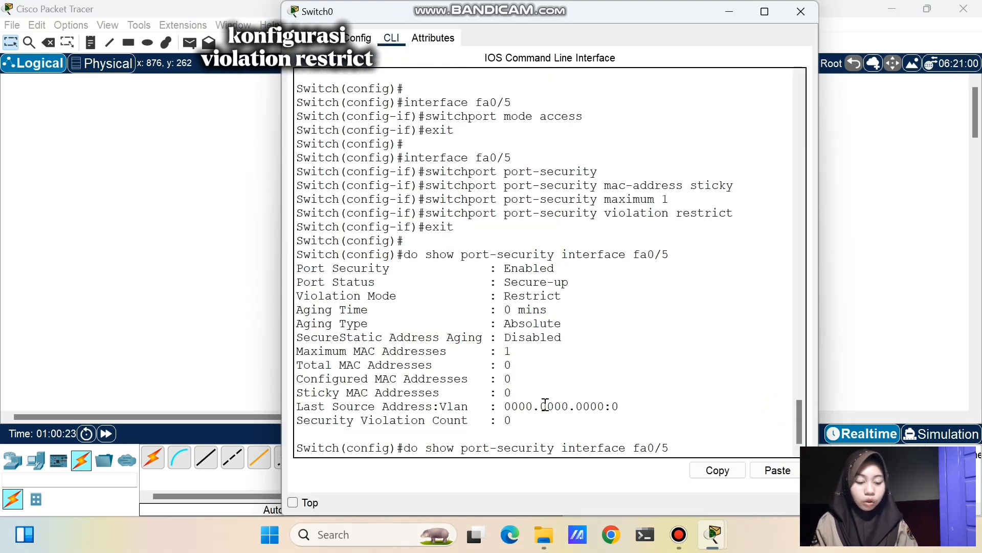
pyautogui.press('Return')
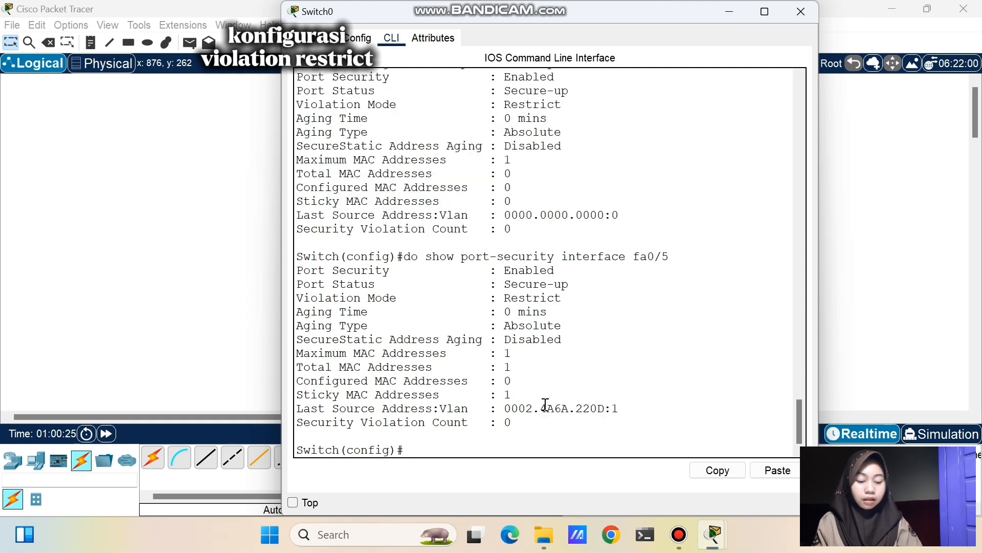
pyautogui.moveTo(506, 410); pyautogui.dragTo(623, 413)
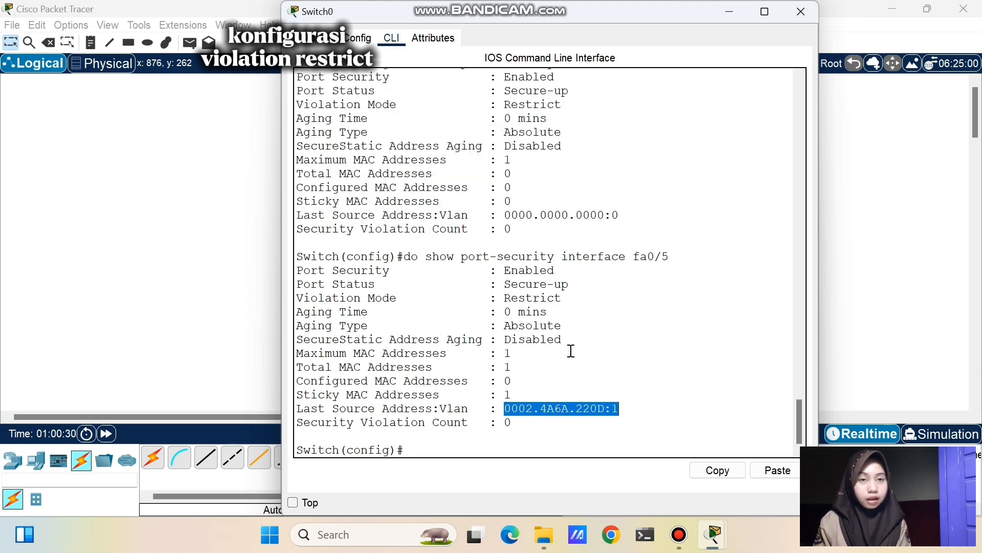
pyautogui.click(593, 345)
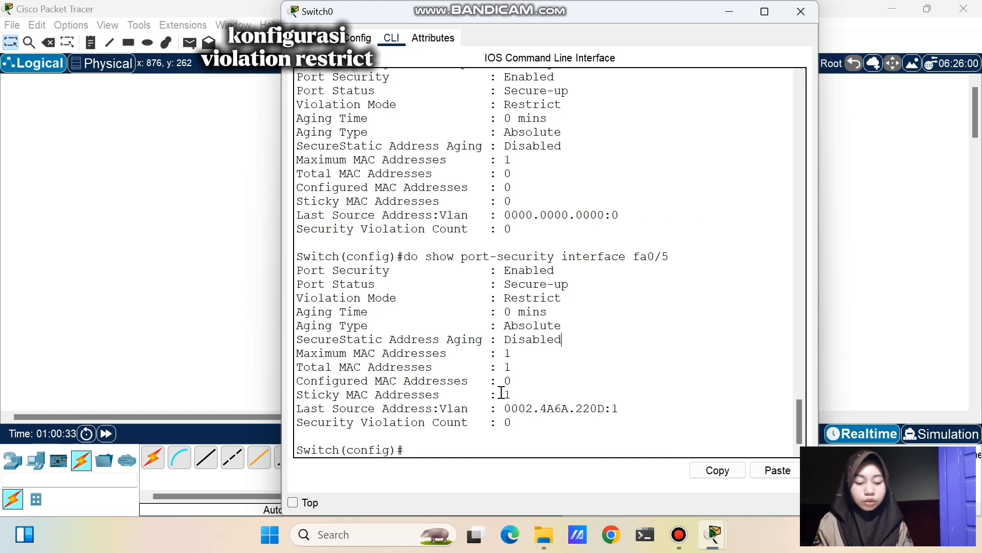
pyautogui.moveTo(499, 395); pyautogui.dragTo(545, 401)
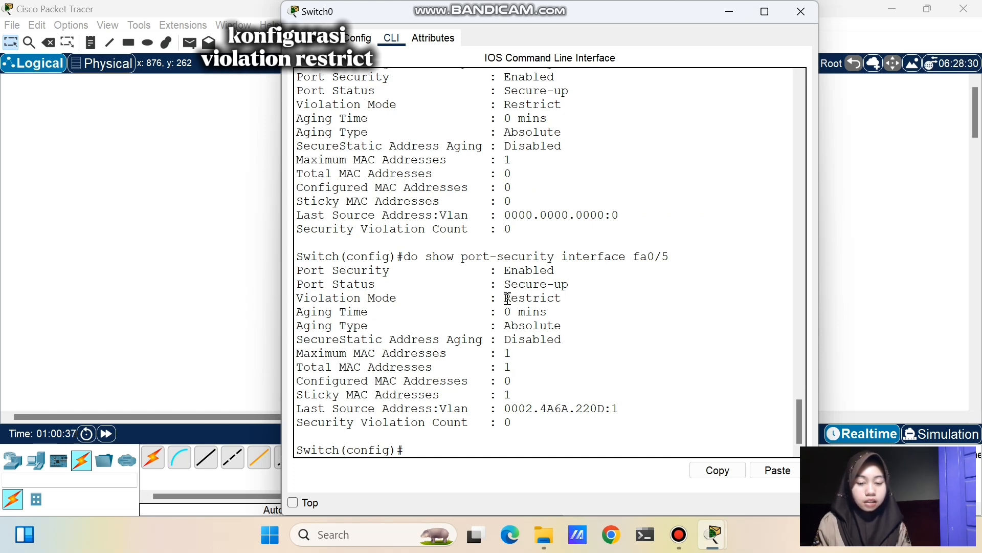
pyautogui.moveTo(508, 299); pyautogui.dragTo(600, 297)
pyautogui.click(600, 297)
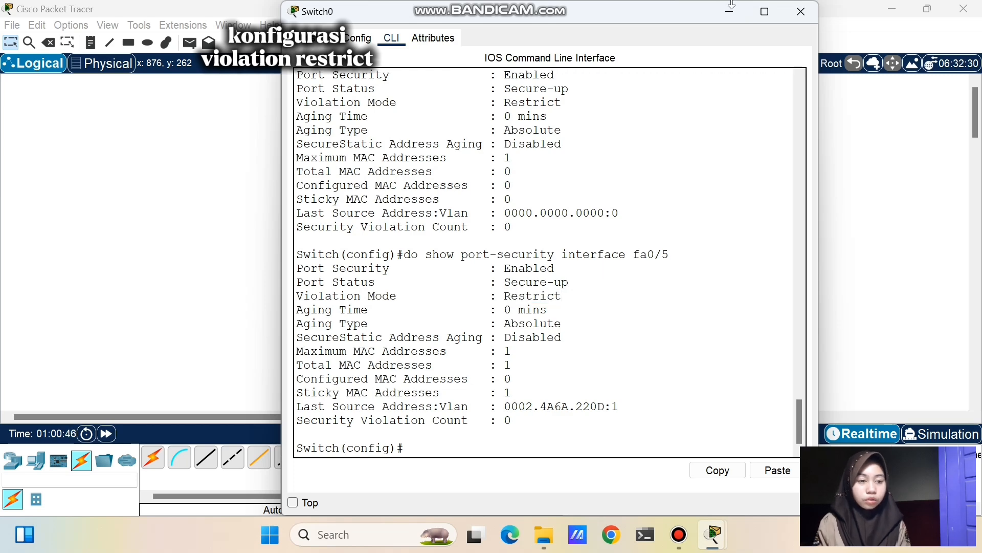
pyautogui.click(731, 12)
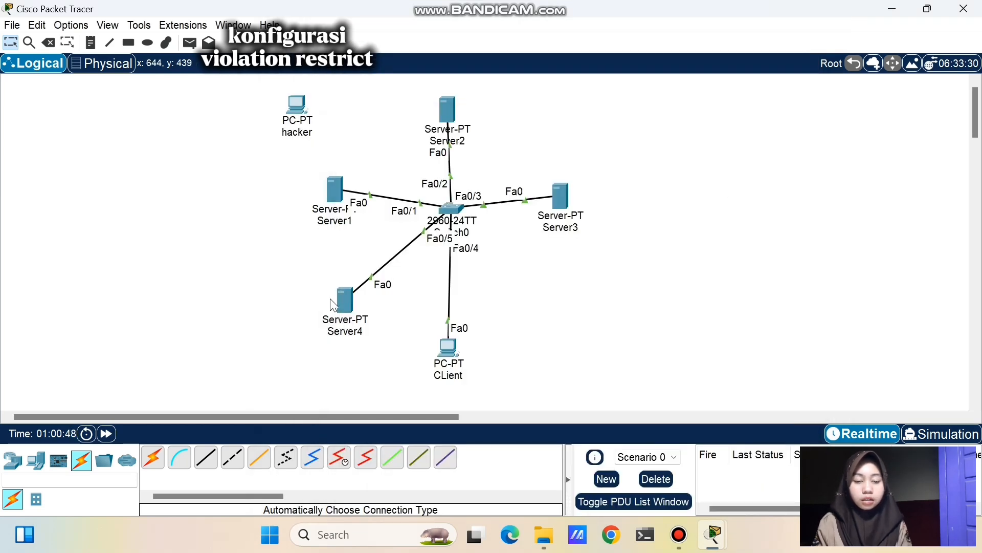
# Move the hacker PC near Server4 and reconnect Server4's end of the fa0/5 cable to the hacker's FastEthernet0 port
pyautogui.moveTo(300, 99); pyautogui.dragTo(271, 247)
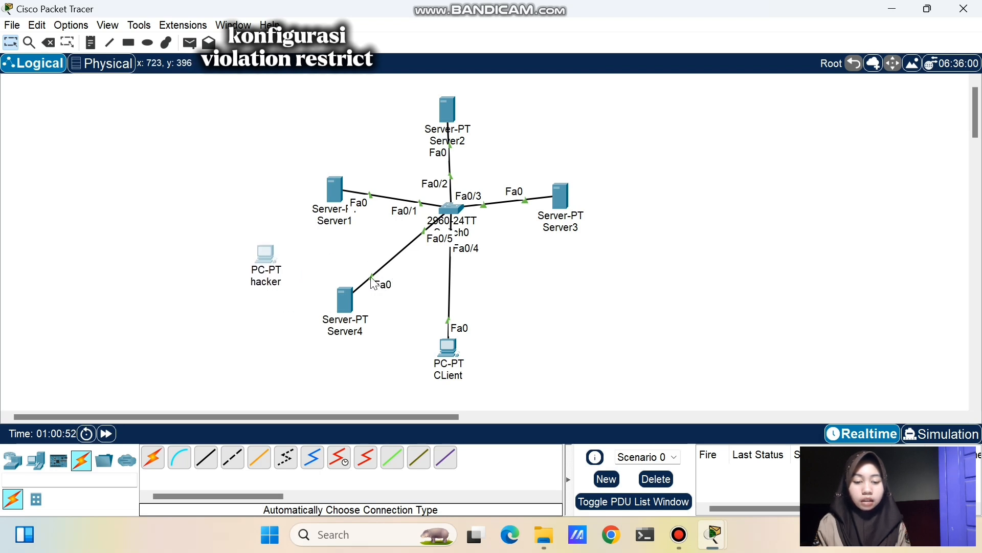
pyautogui.moveTo(374, 283); pyautogui.dragTo(266, 256)
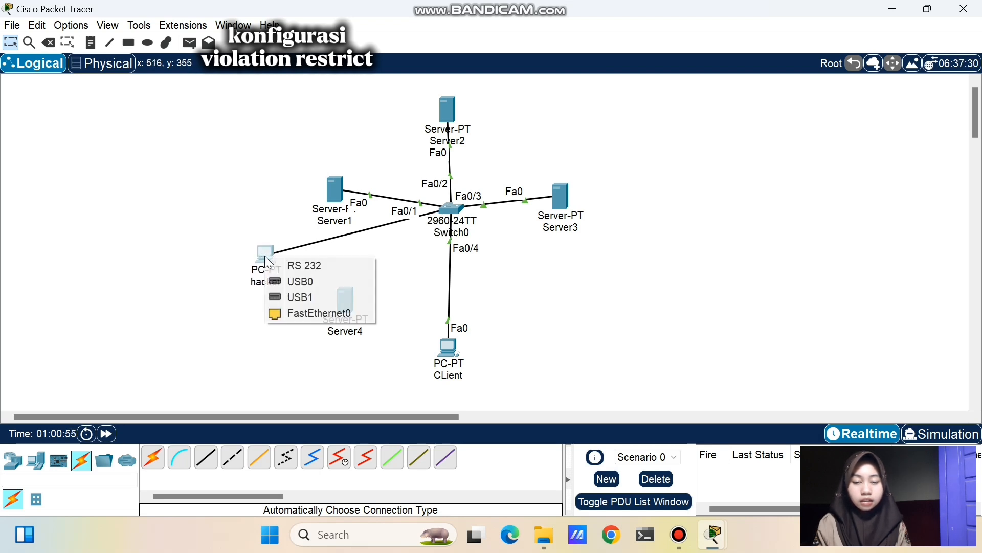
pyautogui.click(313, 314)
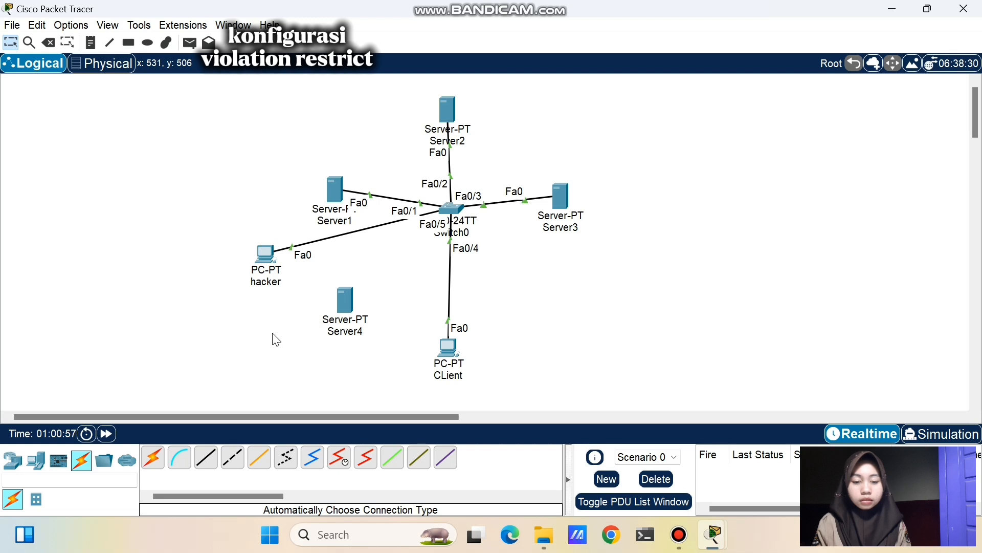
# Send simple PDUs from the hacker PC to CLient and to Server1
pyautogui.click(189, 45)
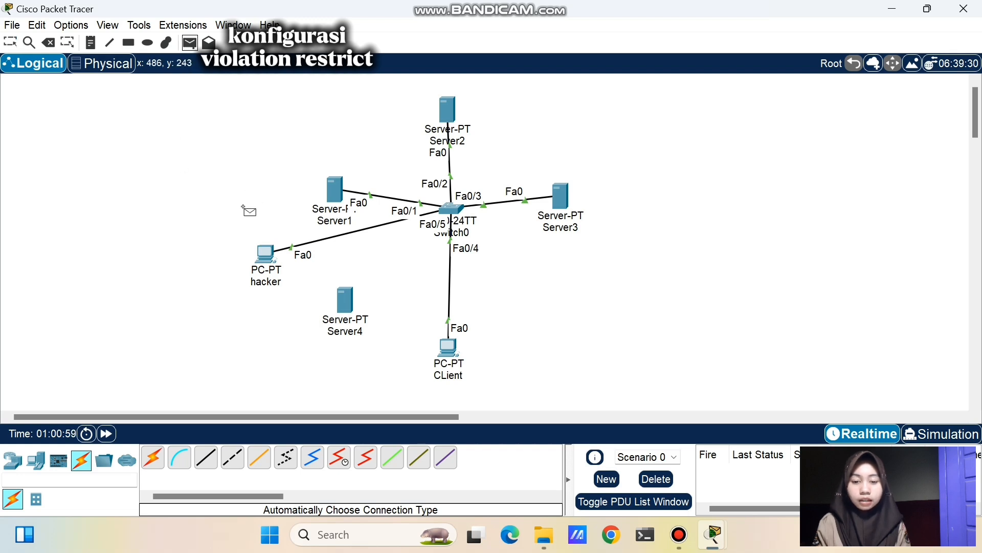
pyautogui.click(266, 256)
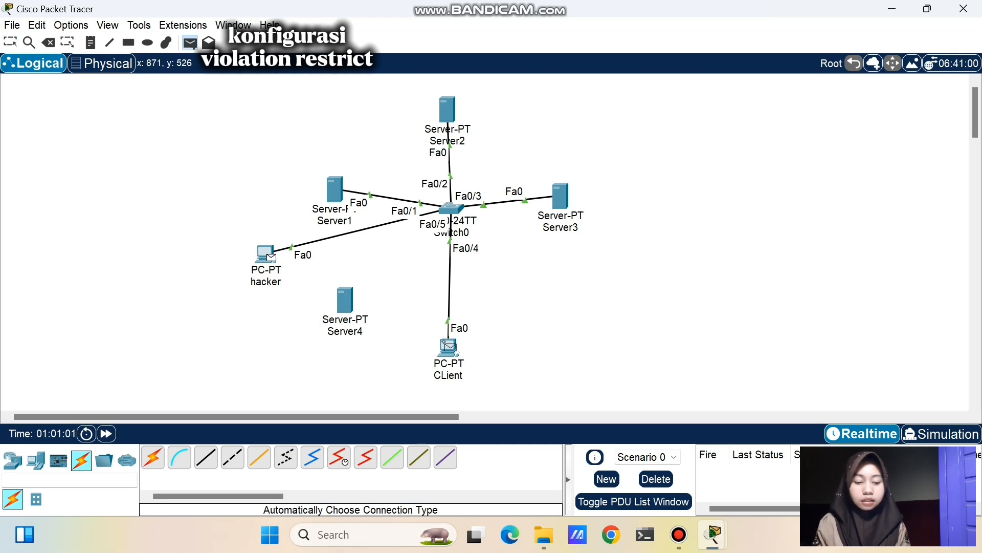
pyautogui.click(448, 347)
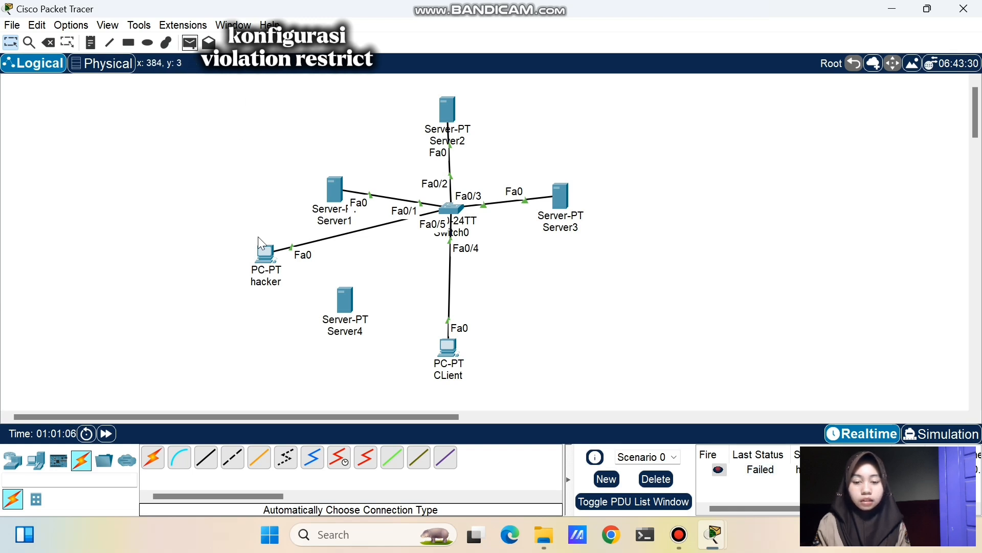
pyautogui.click(189, 44)
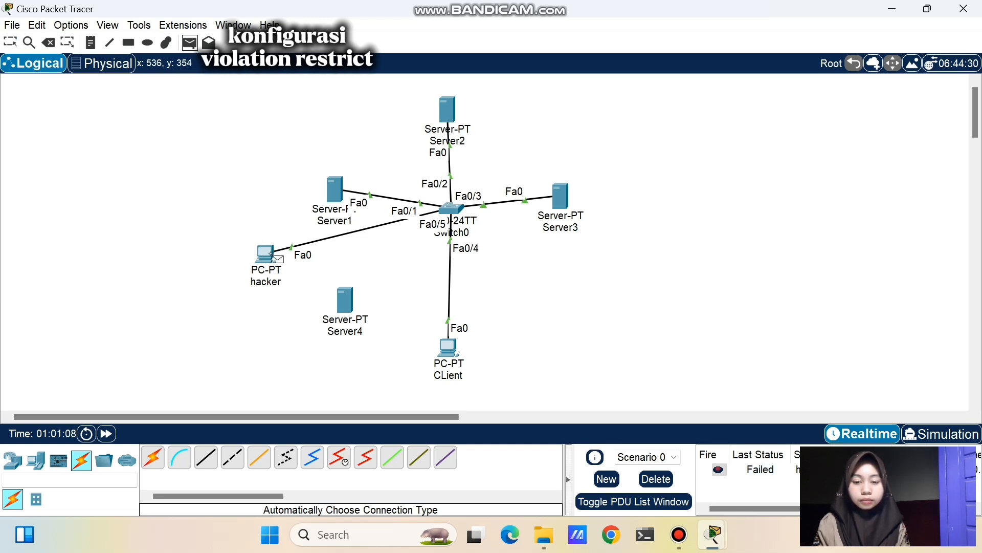
pyautogui.click(264, 251)
pyautogui.click(334, 191)
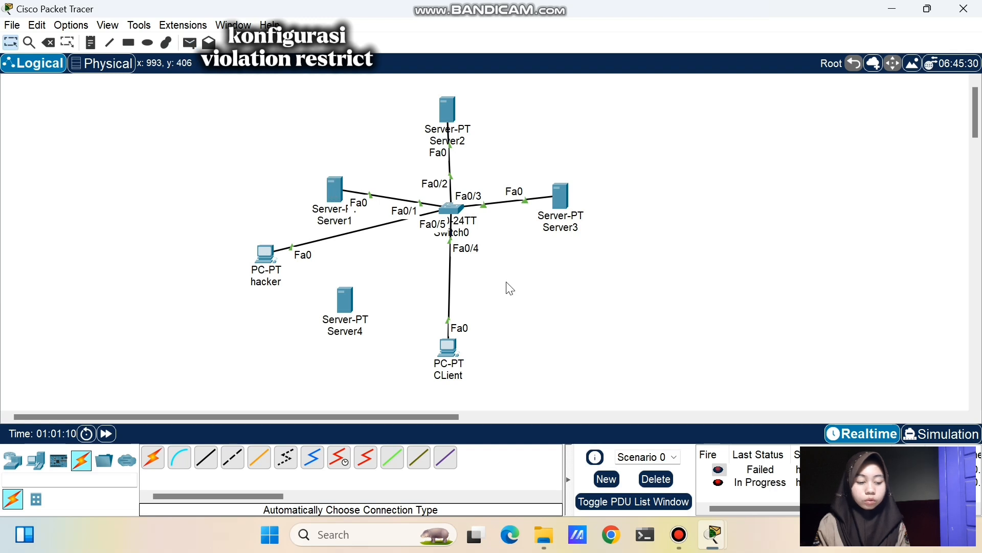
# Send a simple PDU from the hacker PC to Server2, and delete the PDU scenario
pyautogui.click(189, 44)
pyautogui.click(265, 251)
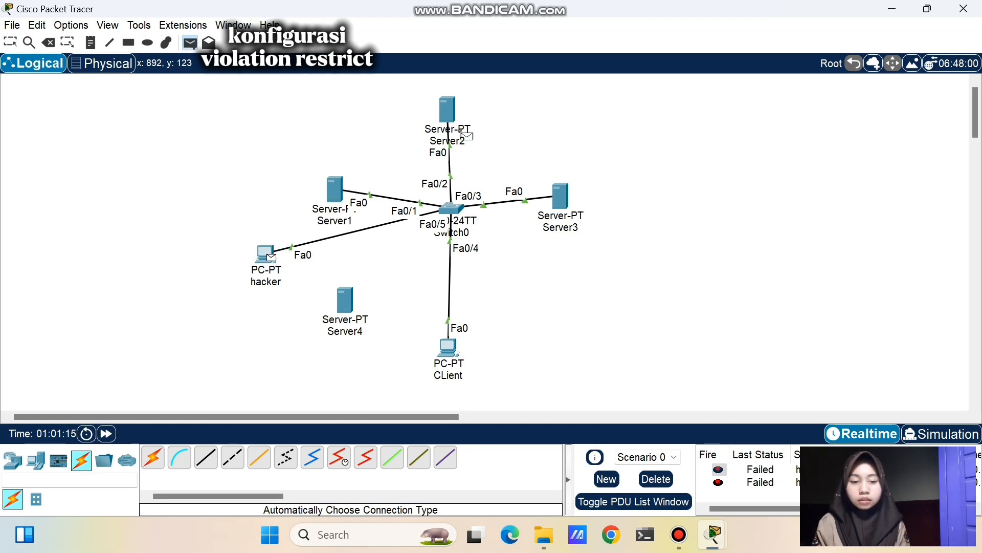
pyautogui.click(444, 105)
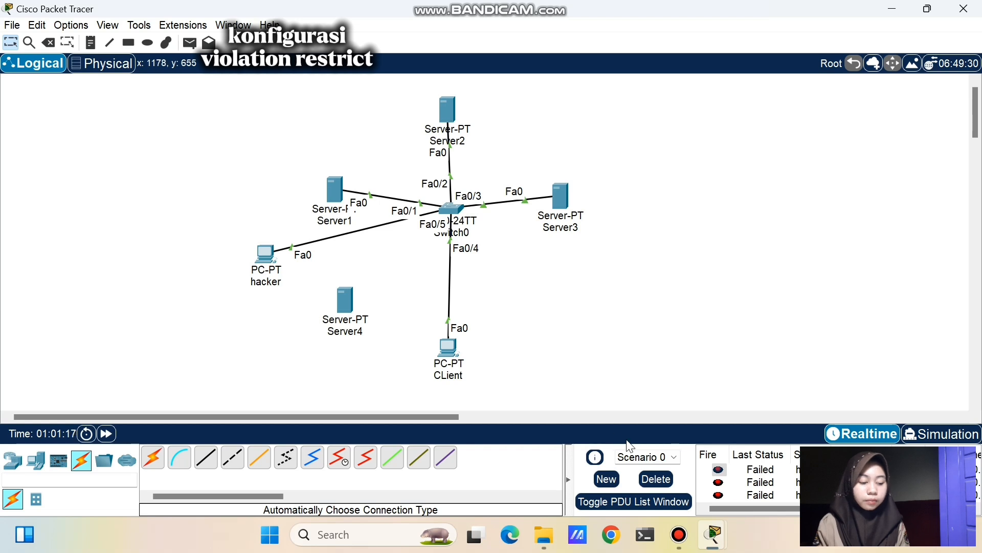
pyautogui.click(656, 478)
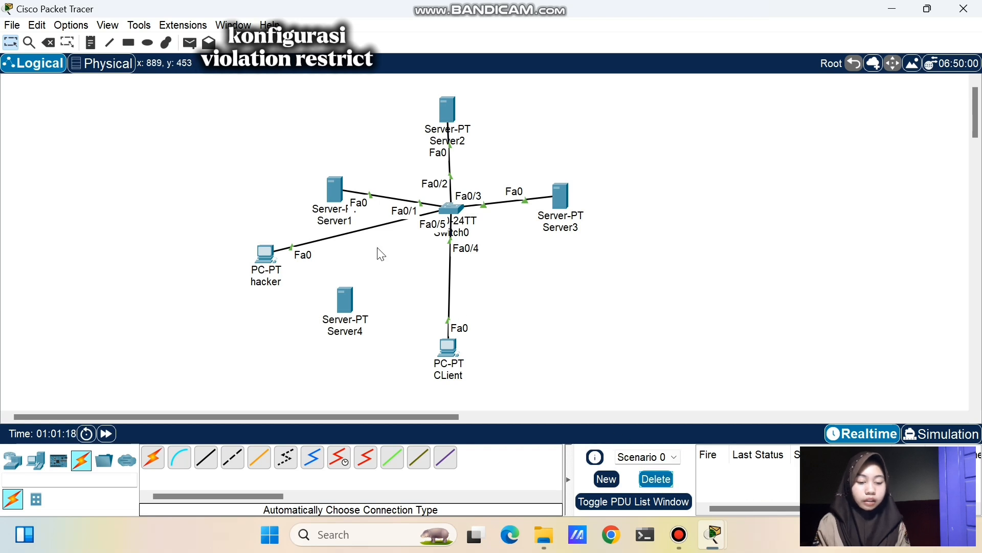
# Send a simple PDU from the hacker PC to Server3, and clear the PDU list by deleting the scenario
pyautogui.click(189, 44)
pyautogui.click(264, 252)
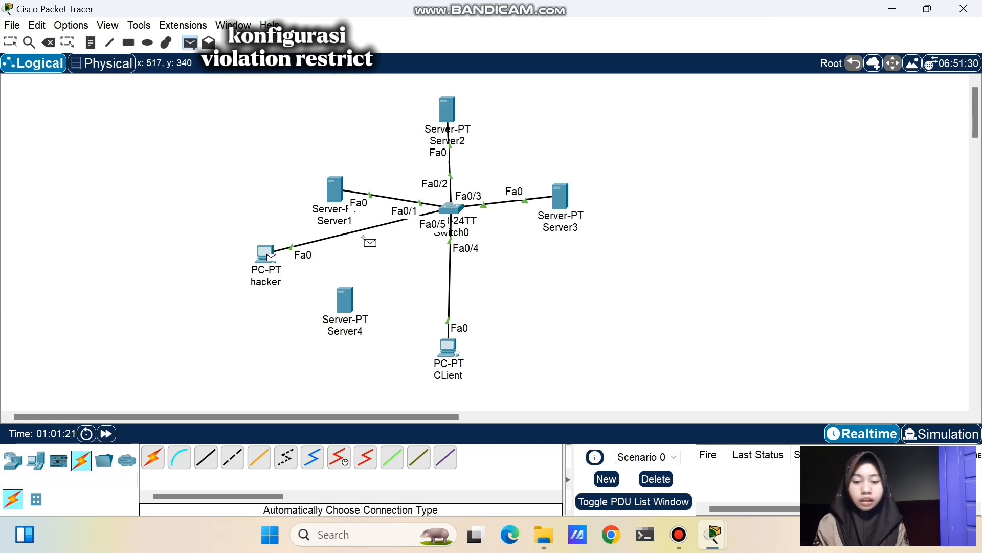
pyautogui.click(563, 199)
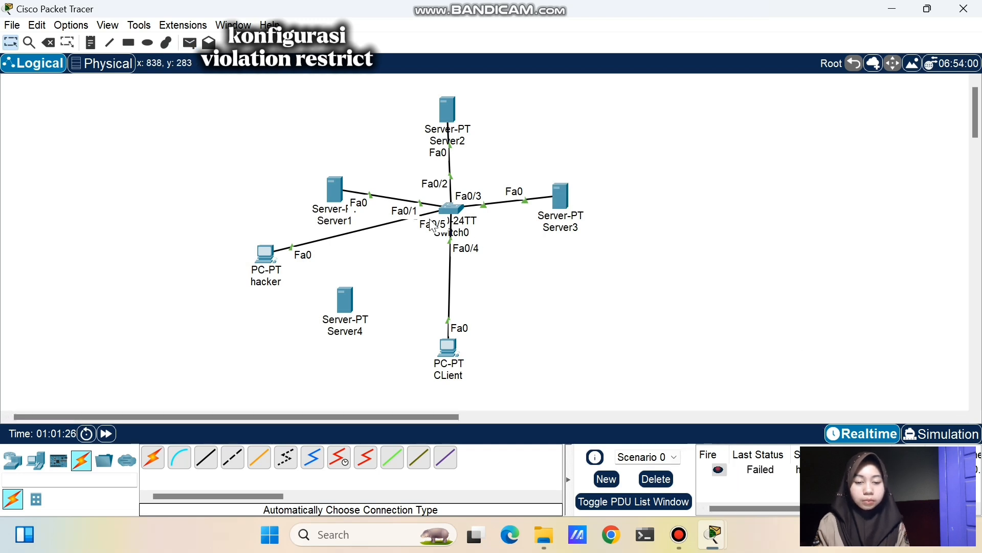
pyautogui.click(660, 487)
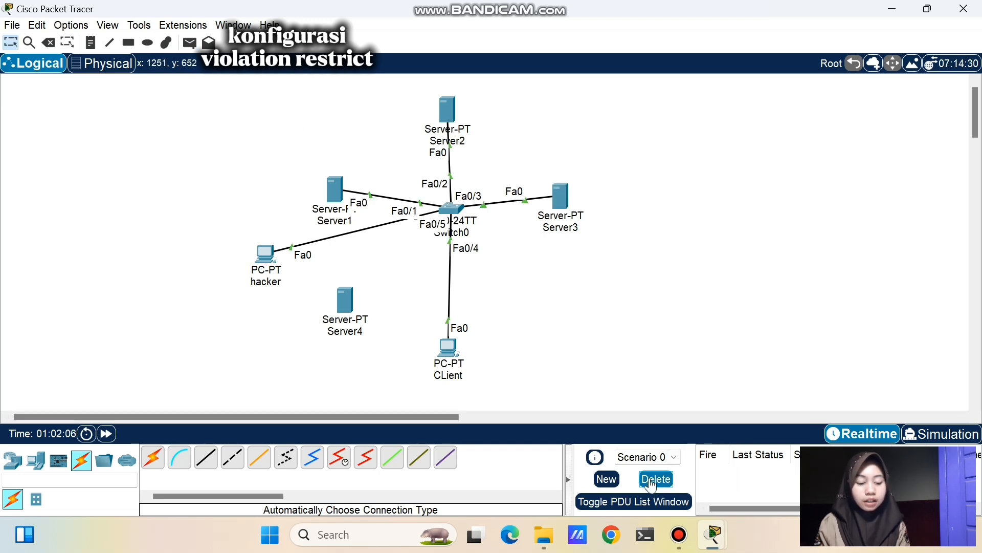
# Show Switch0's fa0/5 port-security status with the hacker connected, examine the security violation count and sticky MAC addresses, and minimize the switch window
pyautogui.click(457, 215)
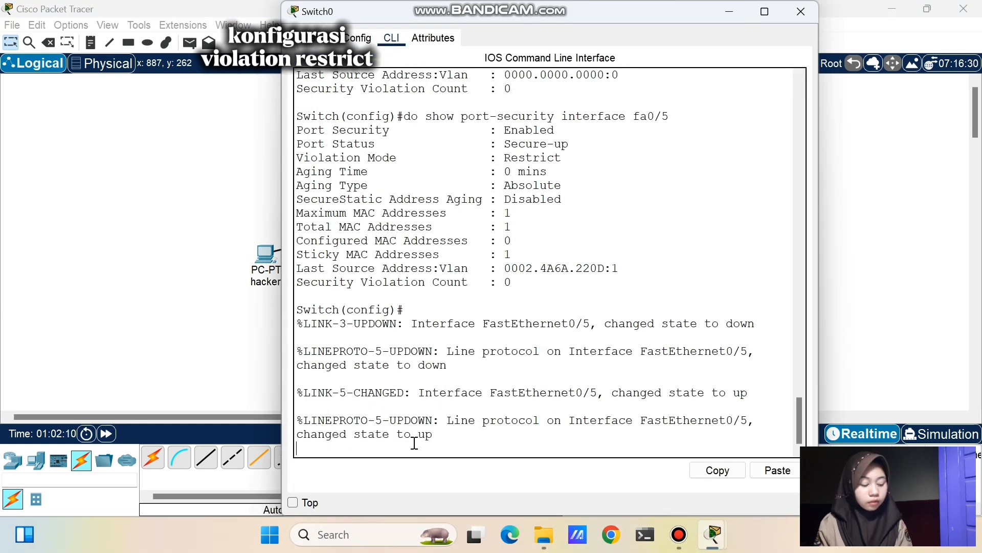
pyautogui.press('Return')
pyautogui.press('Up')
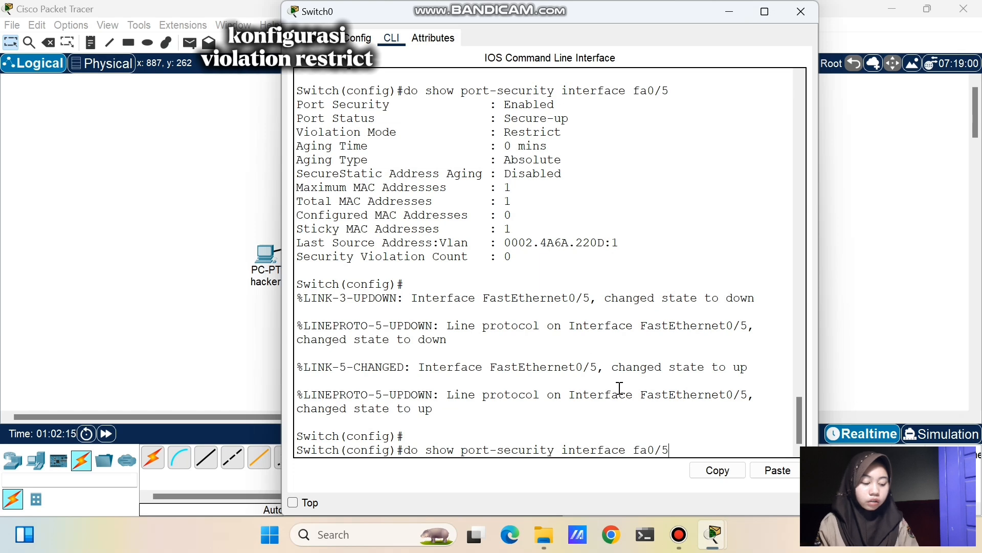
pyautogui.press('Return')
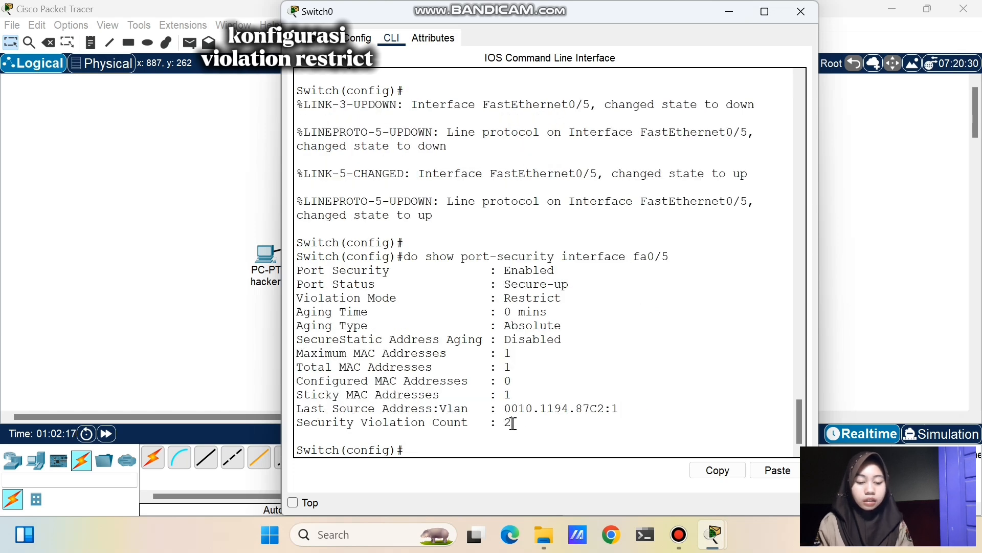
pyautogui.moveTo(512, 423); pyautogui.dragTo(477, 424)
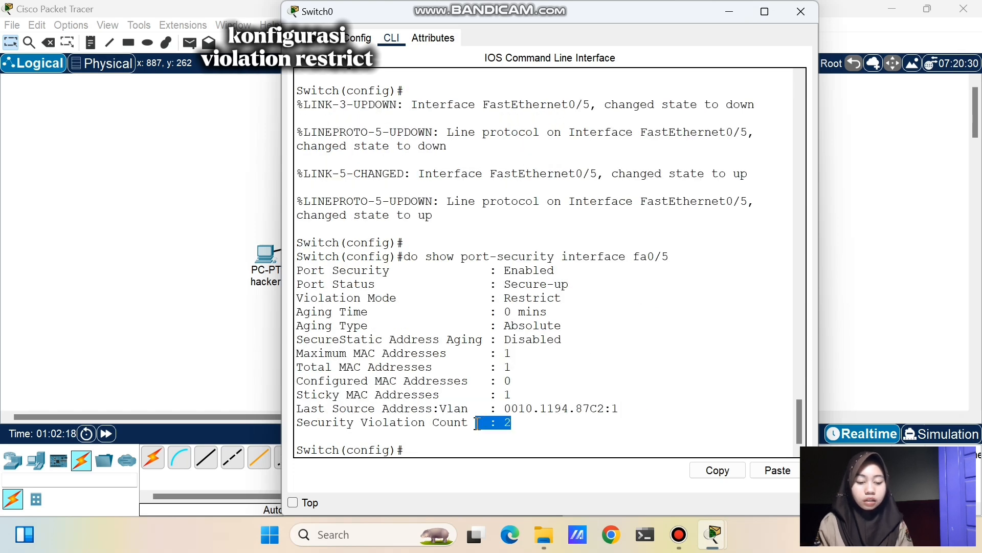
pyautogui.click(513, 423)
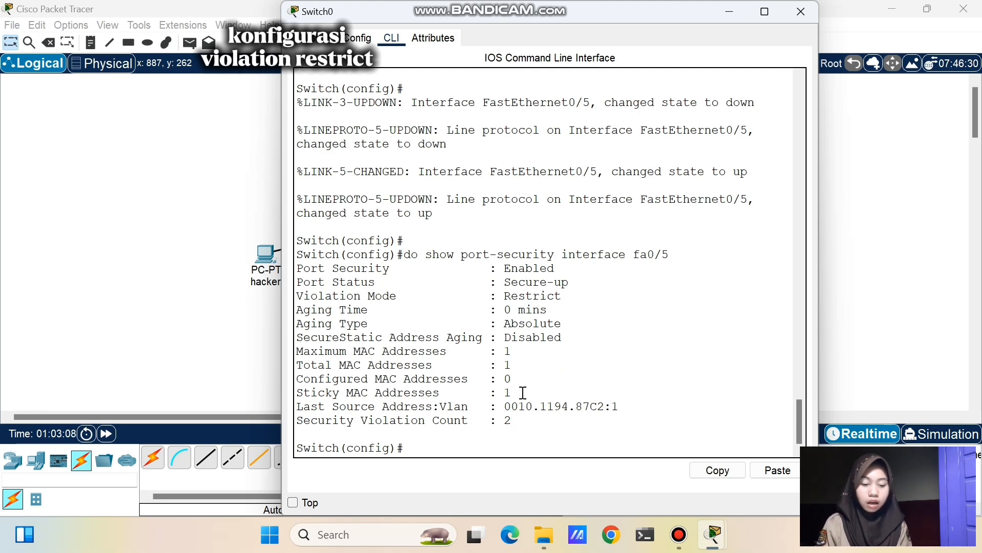
pyautogui.moveTo(523, 393); pyautogui.dragTo(488, 397)
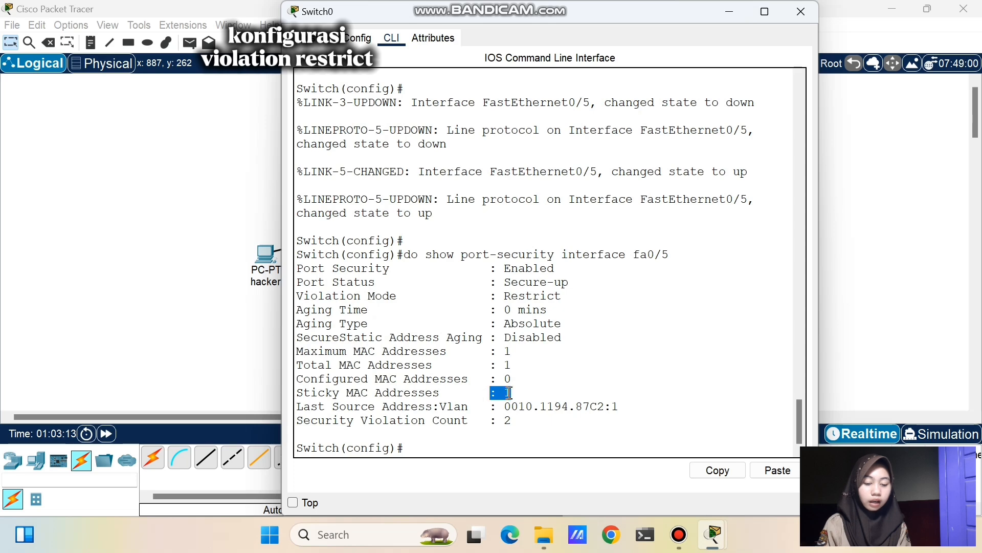
pyautogui.click(514, 393)
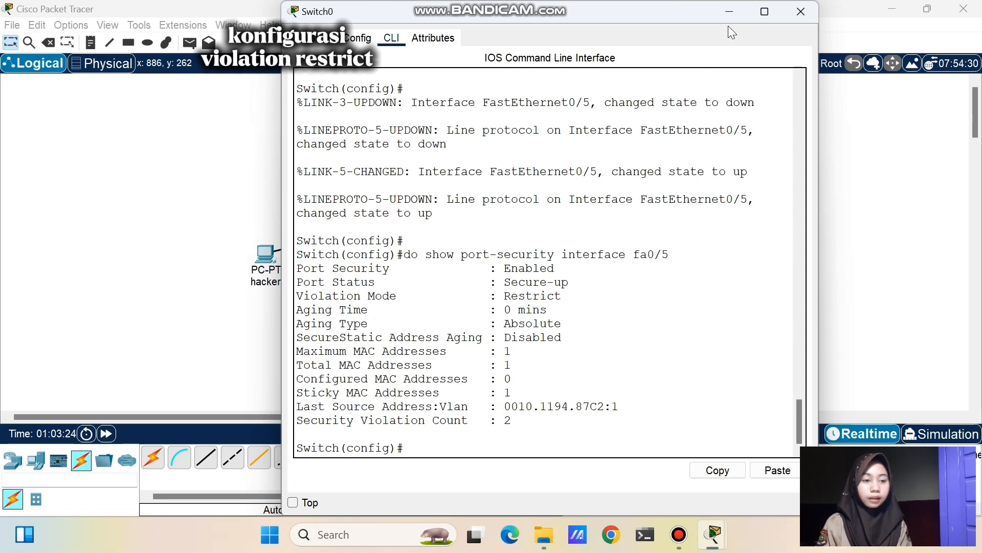
pyautogui.click(730, 14)
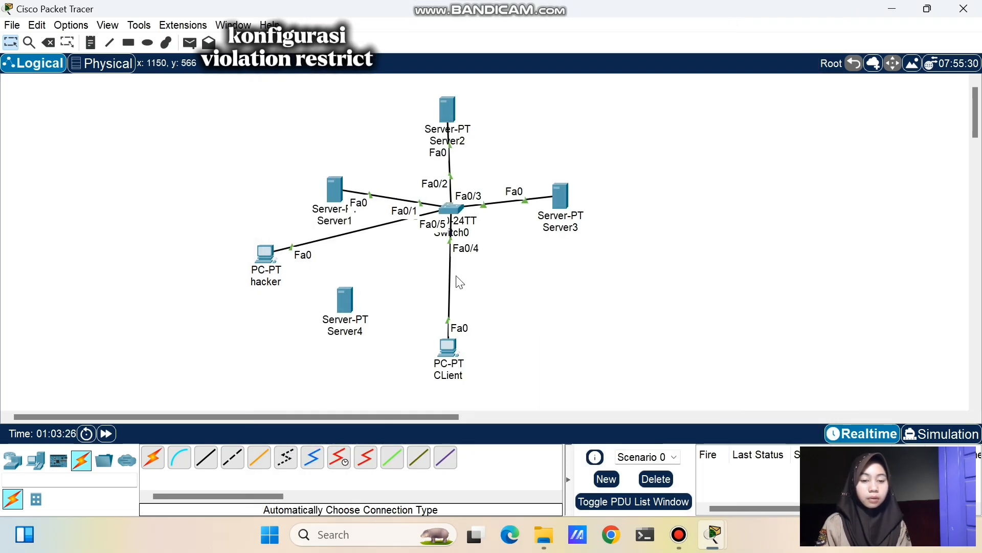